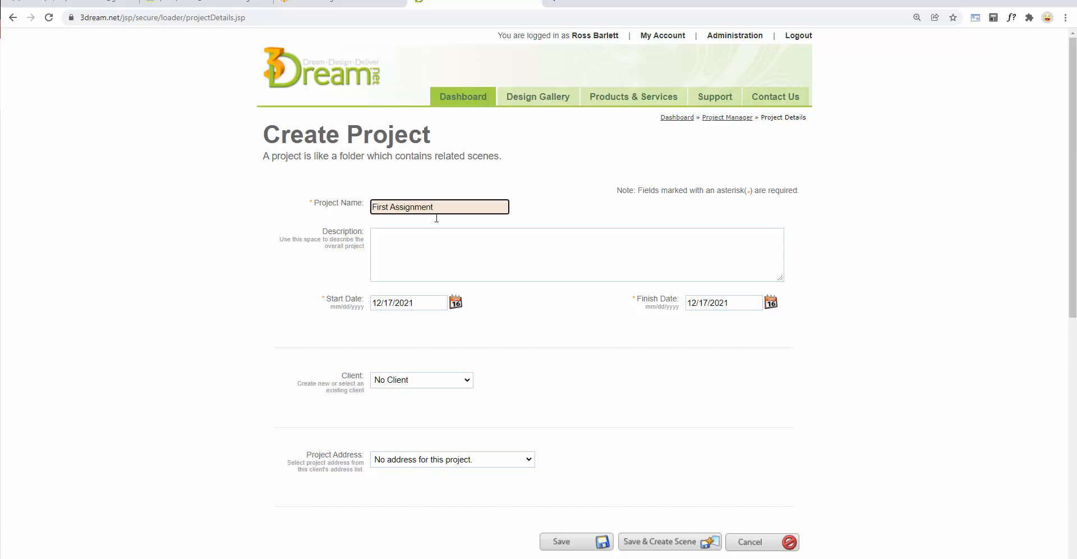
# Describe the project as a rectangular room, 20' x 14, and save it while starting a new scene.
pyautogui.click(461, 247)
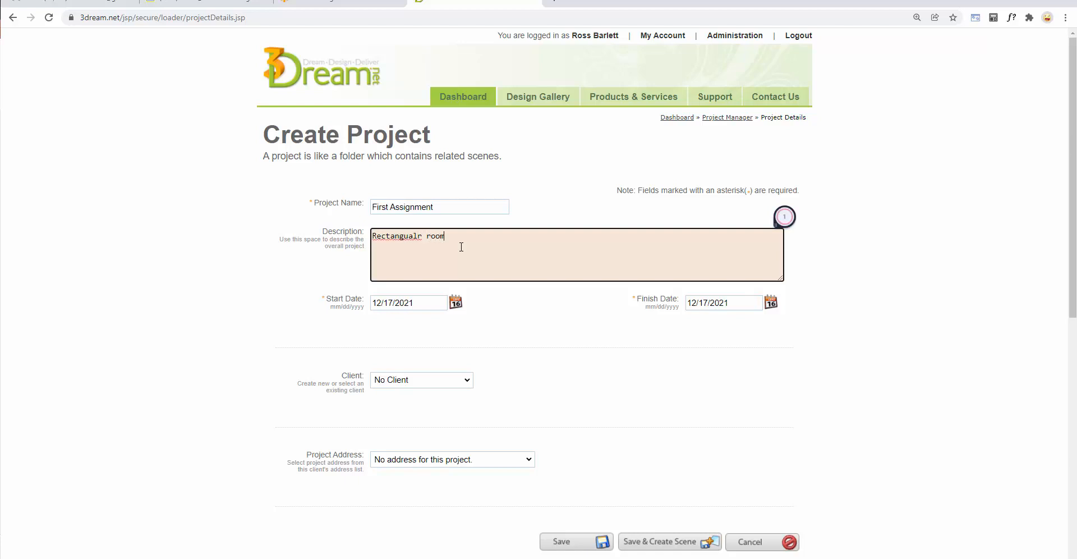
pyautogui.press('Left')
pyautogui.press('Left')
pyautogui.press('Left')
pyautogui.press('BackSpace')
pyautogui.press('Right')
pyautogui.write('a')
pyautogui.press('End')
pyautogui.write(", 20' x 14")
pyautogui.click(682, 542)
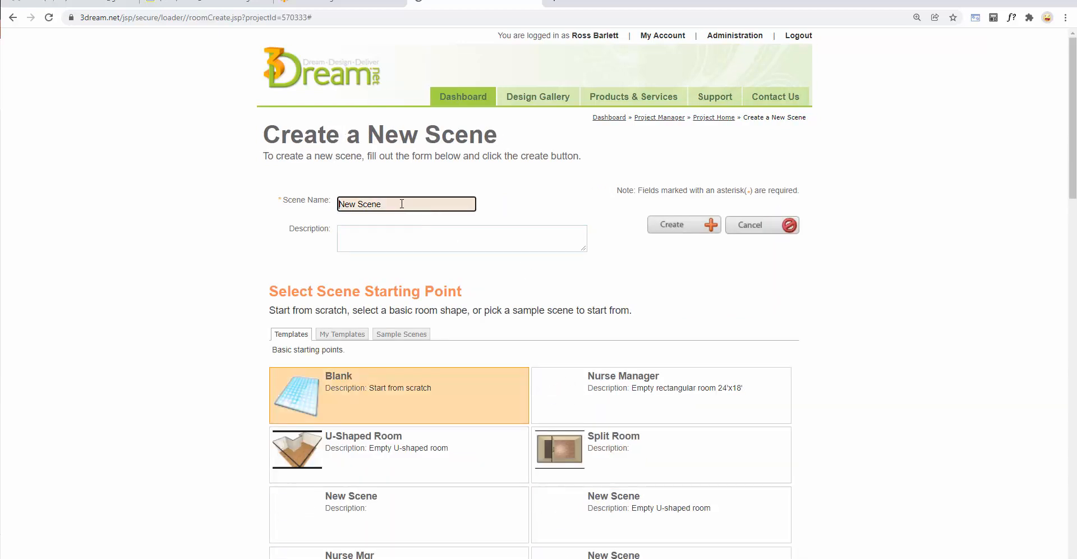
# Name the scene Living Room and create it from the Blank template with no description.
pyautogui.hotkey('ctrl', 'a')
pyautogui.write('L')
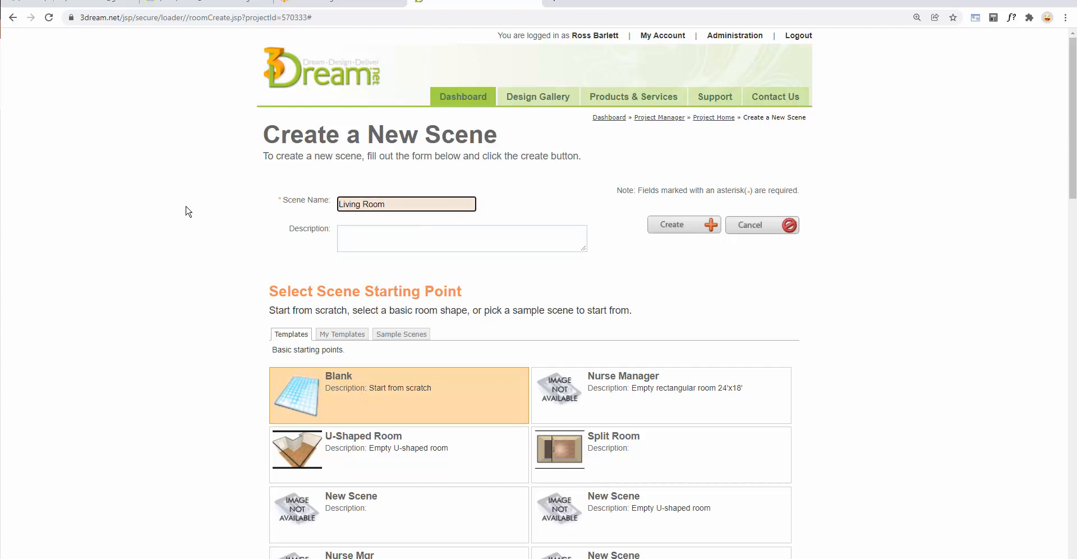
pyautogui.click(432, 236)
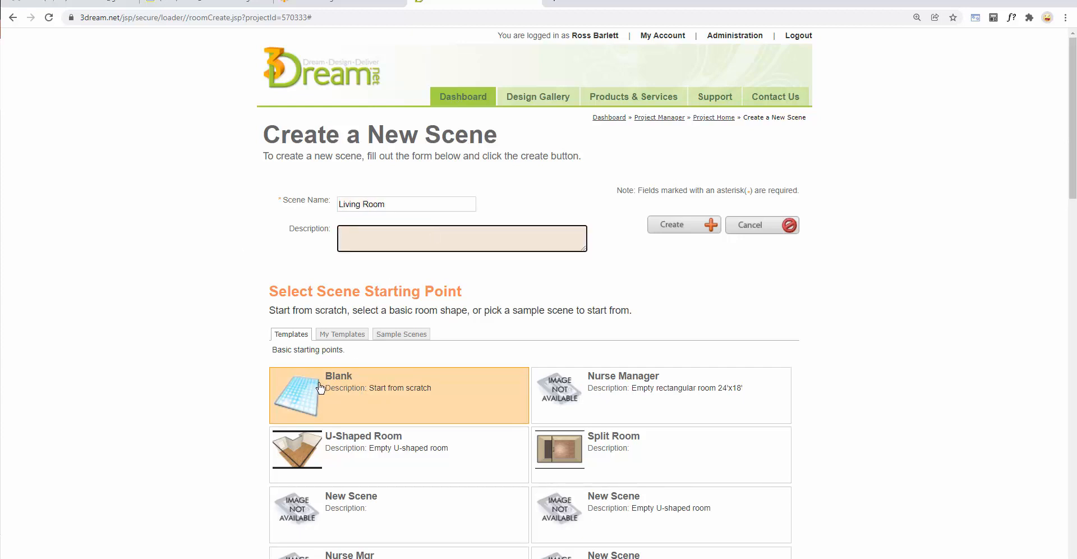
pyautogui.click(339, 388)
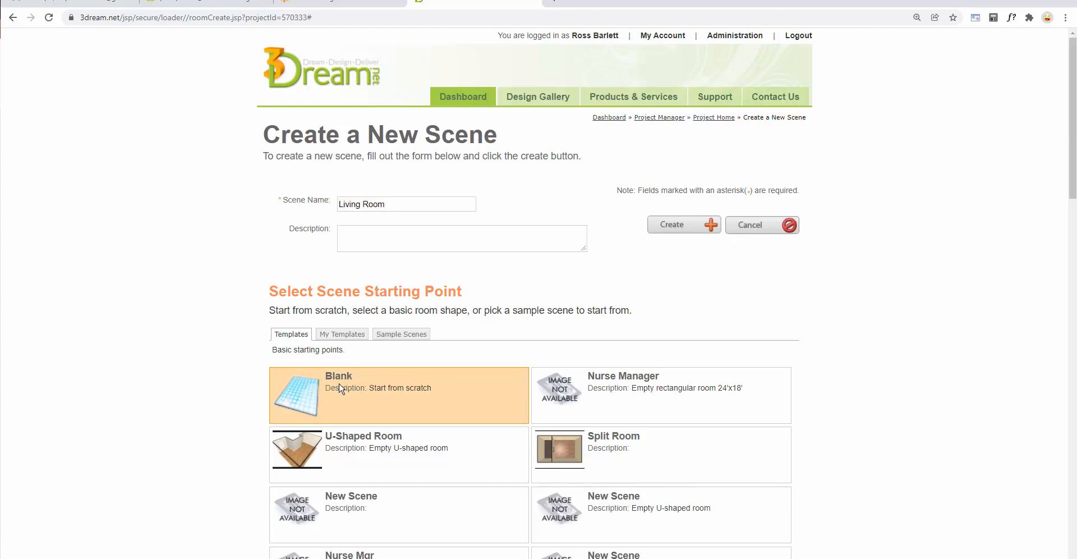
pyautogui.click(699, 230)
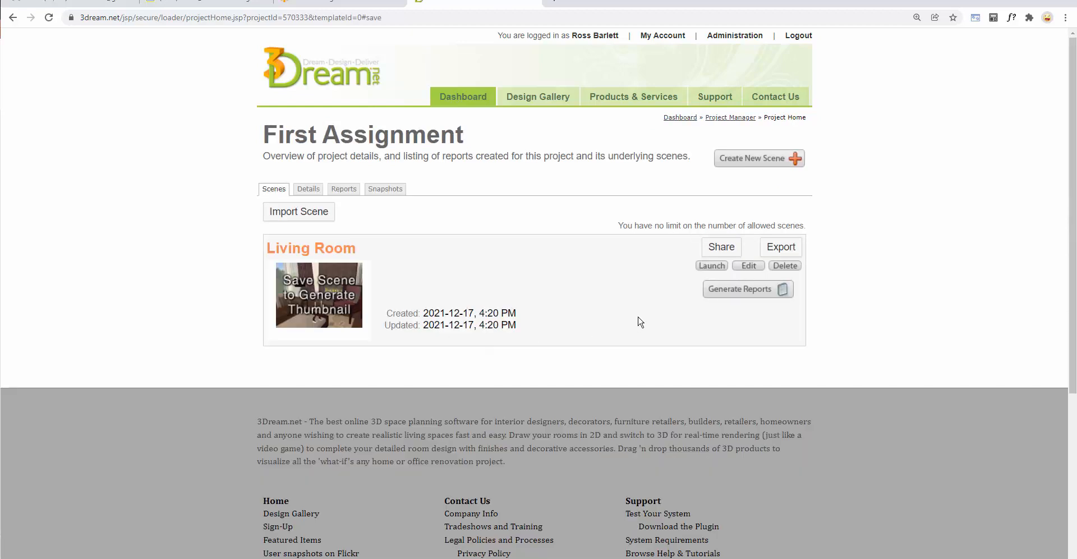
# Launch the Living Room scene in the room planner, maximize its window and enlarge the drawing area to full height.
pyautogui.click(711, 267)
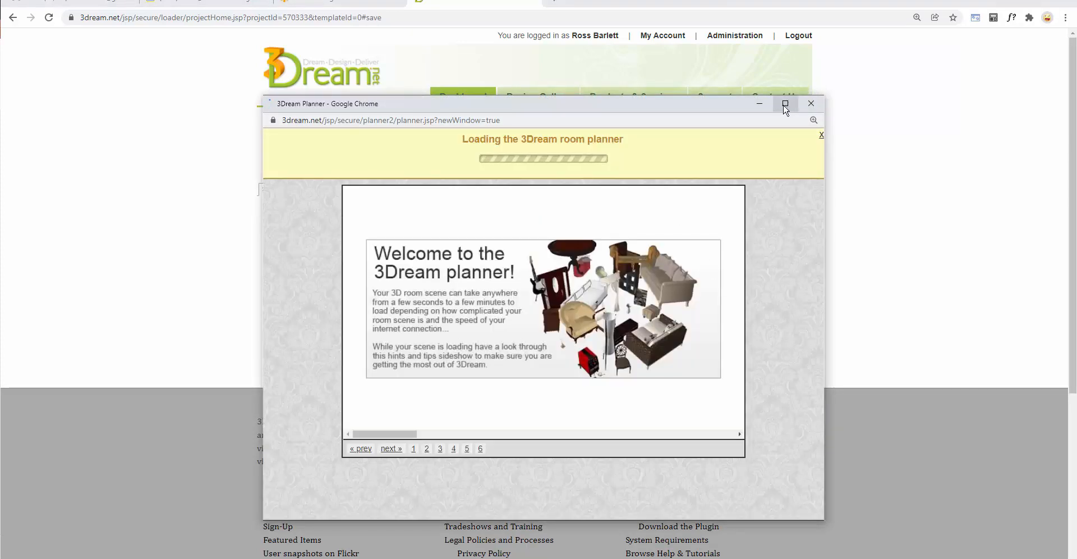
pyautogui.click(785, 104)
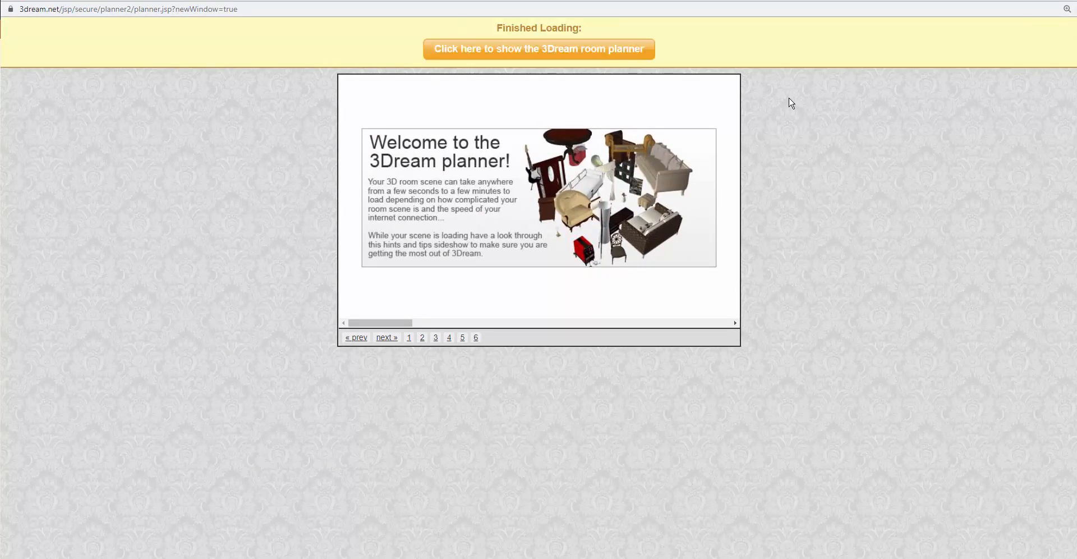
pyautogui.click(547, 54)
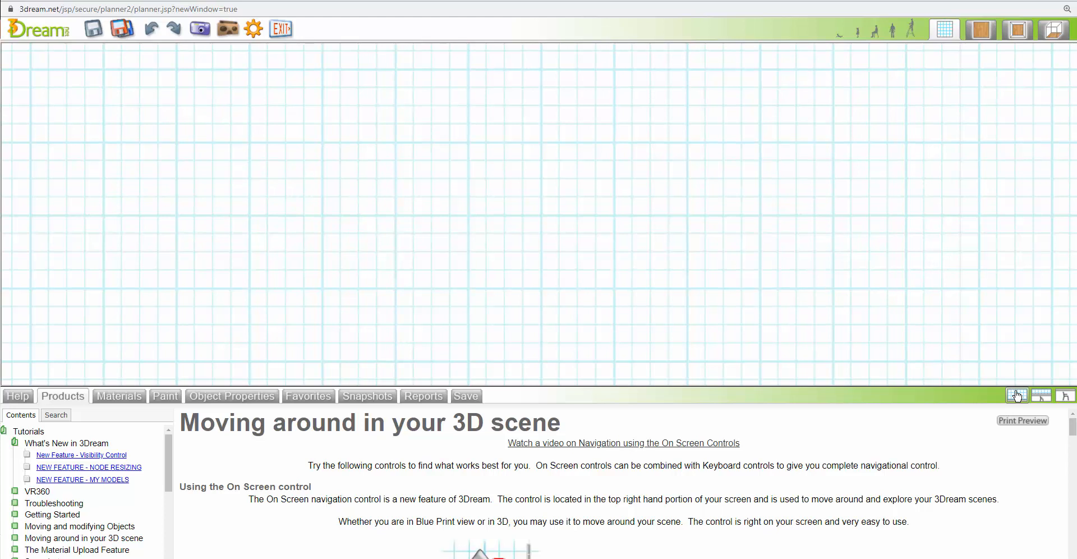
pyautogui.click(1017, 395)
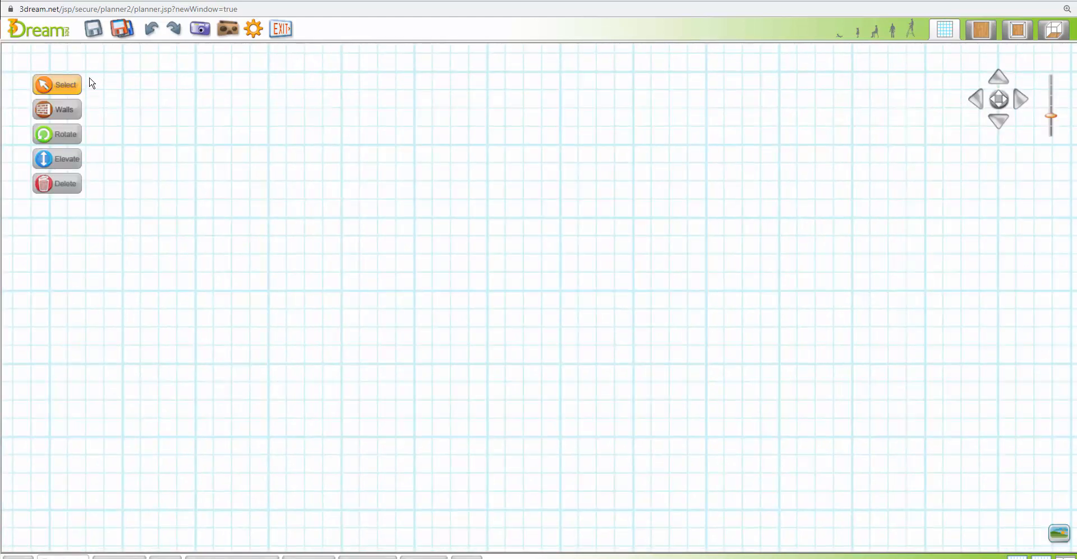
# Draw four walls forming a closed rectangular room, about 19' 7" by 13' 10" inside, and finish the wall drawing.
pyautogui.click(56, 116)
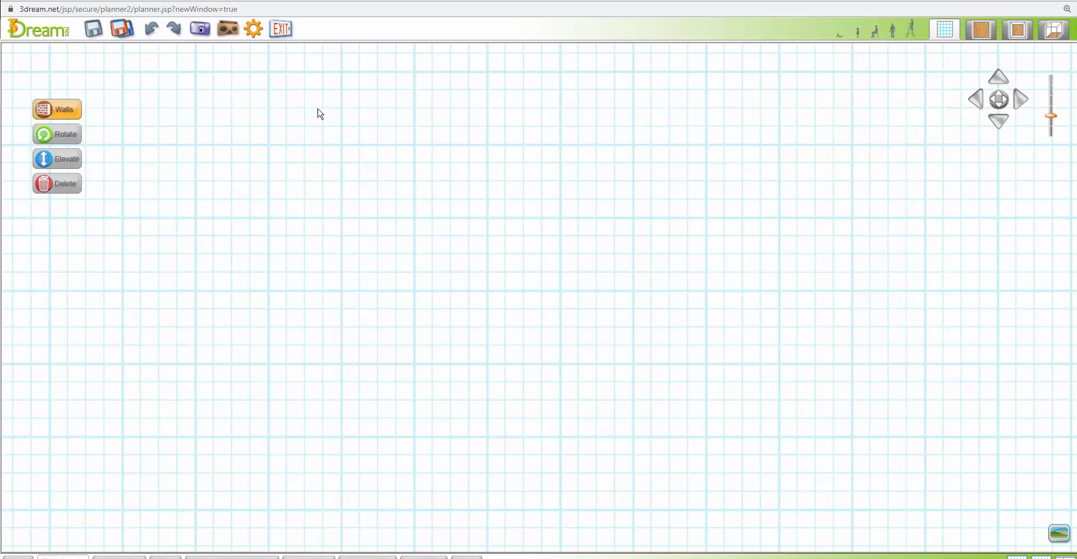
pyautogui.click(333, 147)
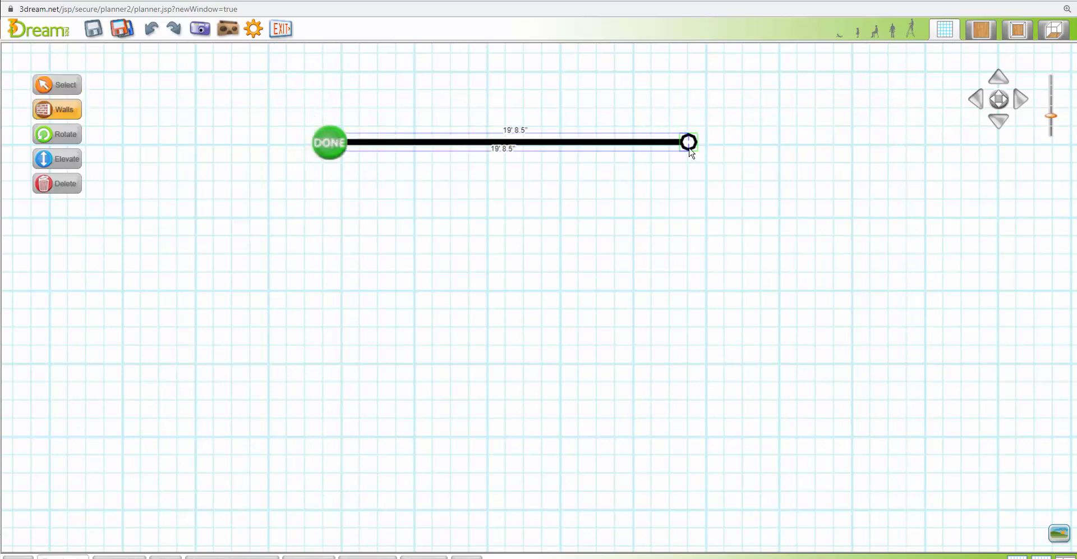
pyautogui.click(693, 149)
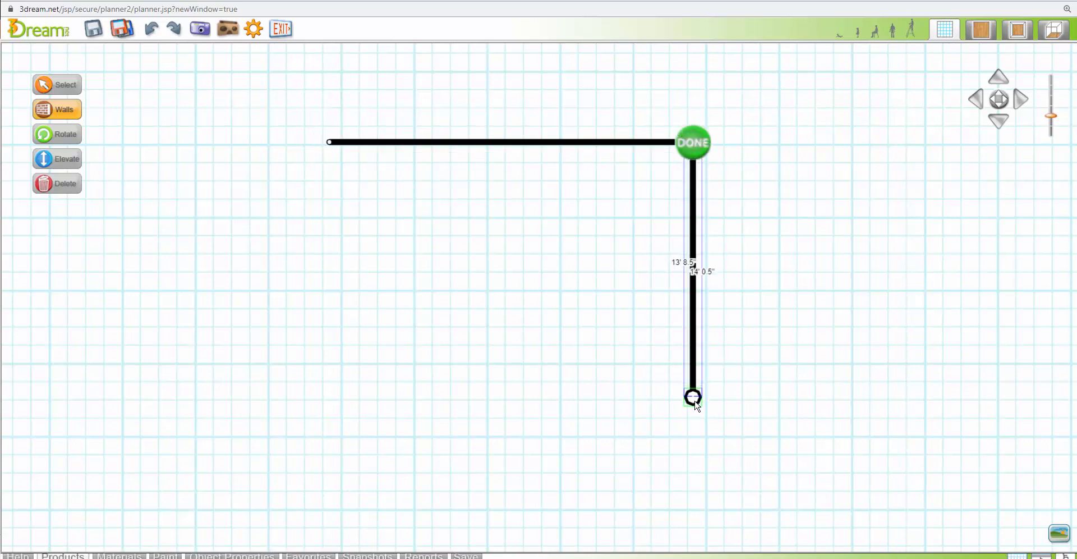
pyautogui.click(694, 399)
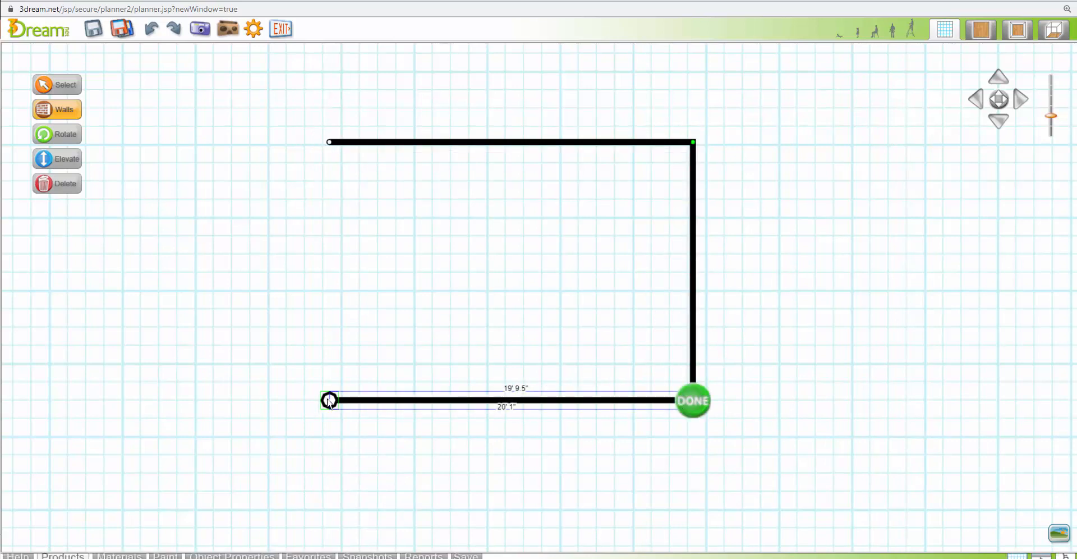
pyautogui.click(331, 397)
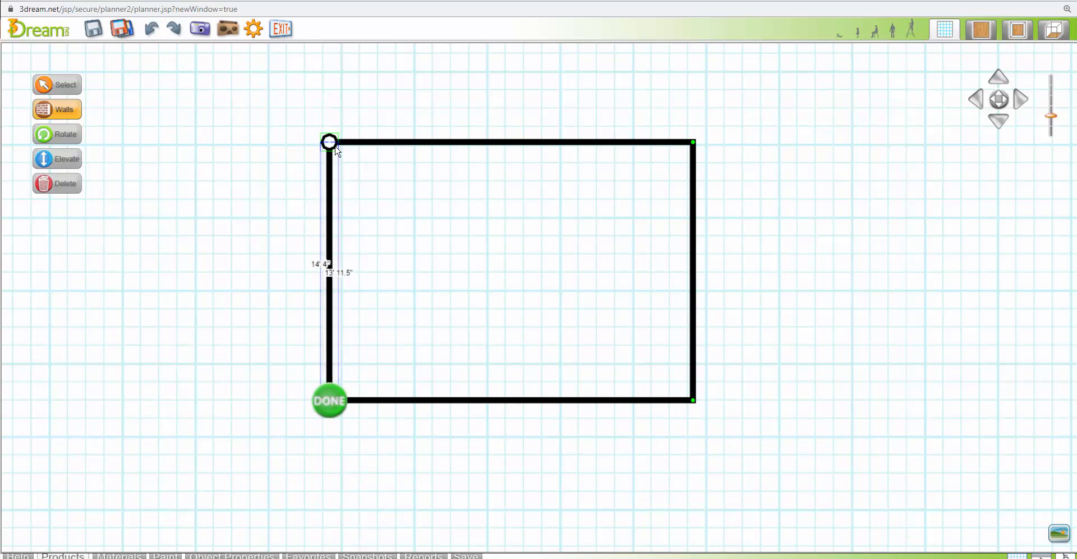
pyautogui.click(334, 146)
pyautogui.click(334, 146)
pyautogui.click(425, 202)
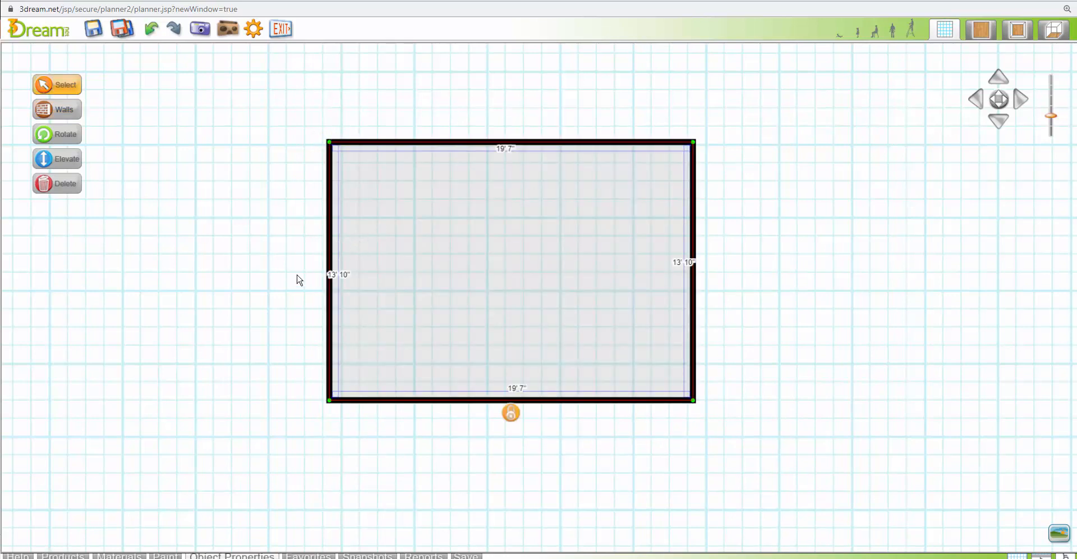
# Nudge the room's left wall outward until the inside length is 20' 0".
pyautogui.click(331, 253)
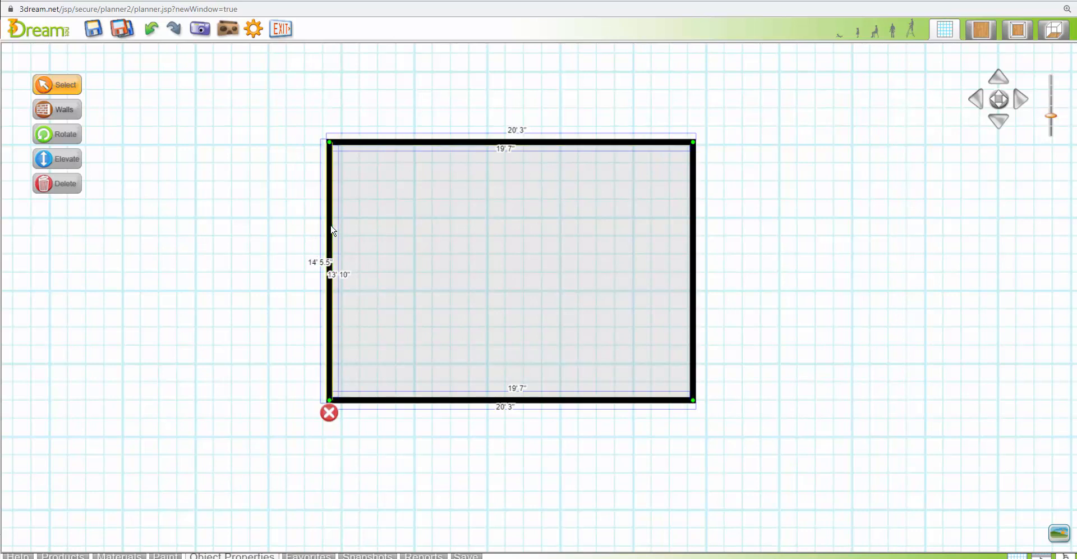
pyautogui.press('Left')
pyautogui.press('Left')
pyautogui.press('Left')
pyautogui.press('Left')
pyautogui.press('Left')
pyautogui.press('Left')
pyautogui.press('Left')
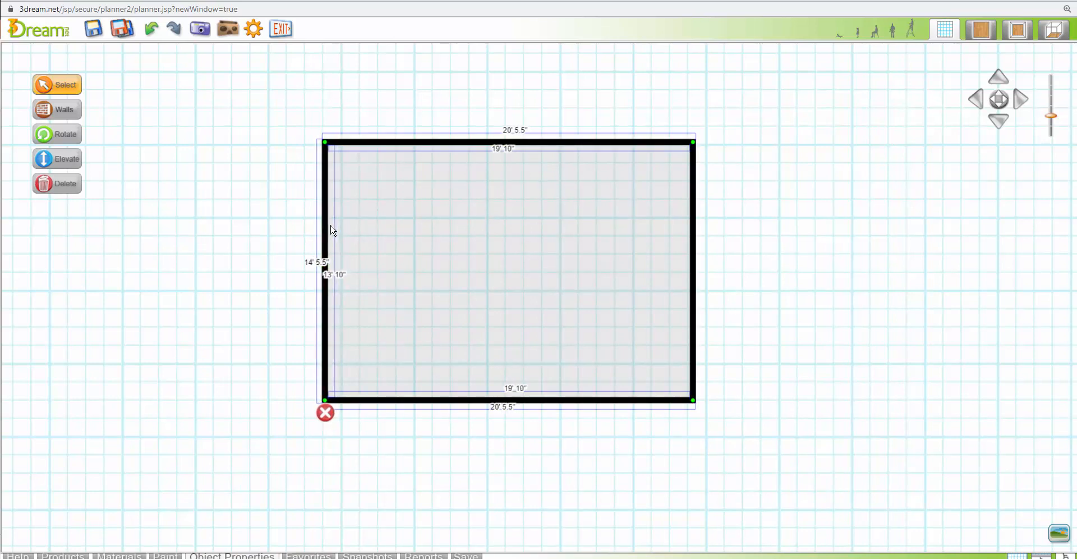
pyautogui.press('Left')
pyautogui.press('Left')
pyautogui.press('Left')
pyautogui.press('Left')
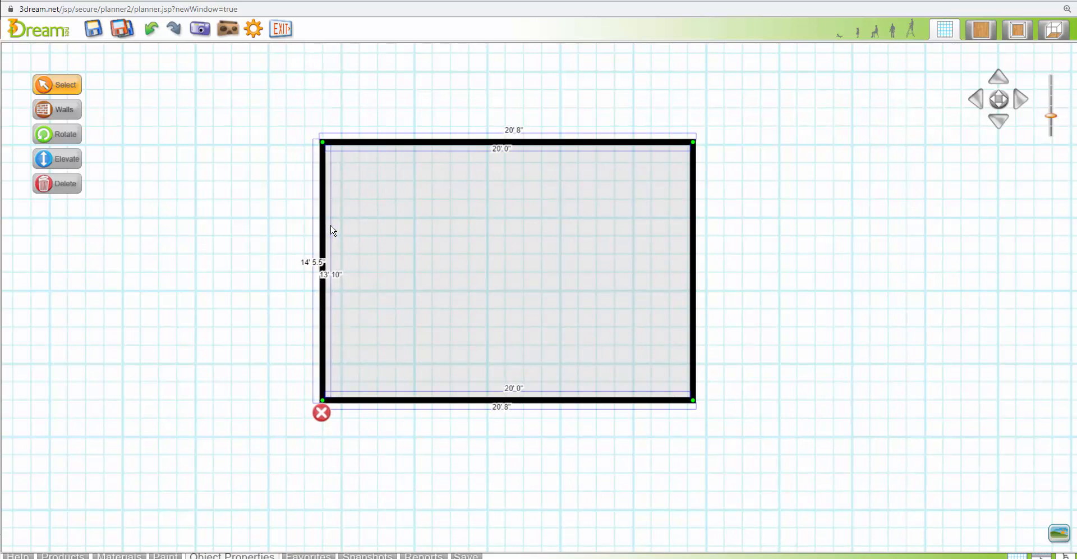
pyautogui.click(461, 223)
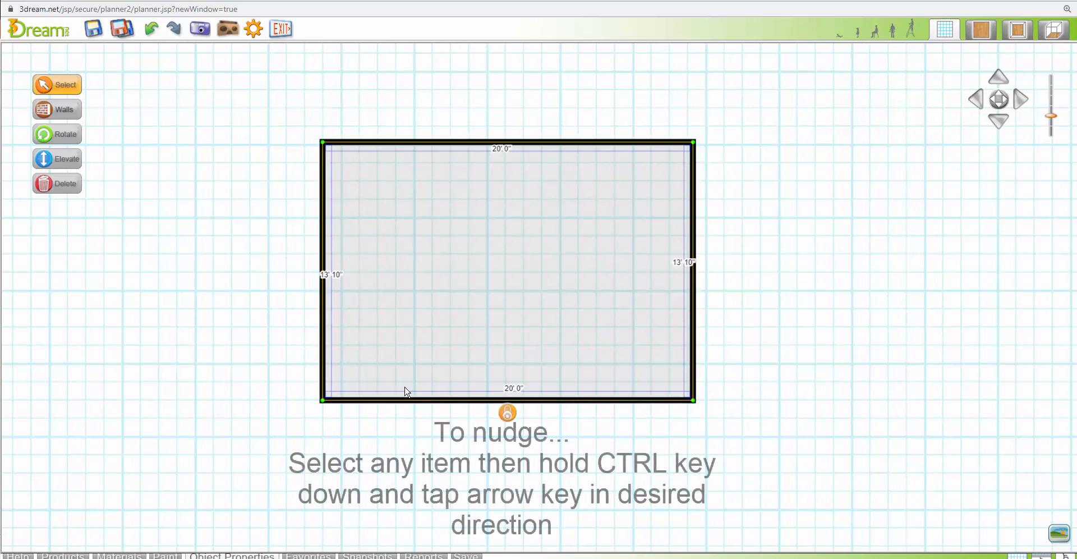
# Nudge the room's bottom wall outward until the inside width is 14' 0".
pyautogui.click(425, 399)
pyautogui.hotkey('ctrl', 'Down')
pyautogui.hotkey('ctrl', 'Down')
pyautogui.hotkey('ctrl', 'Down')
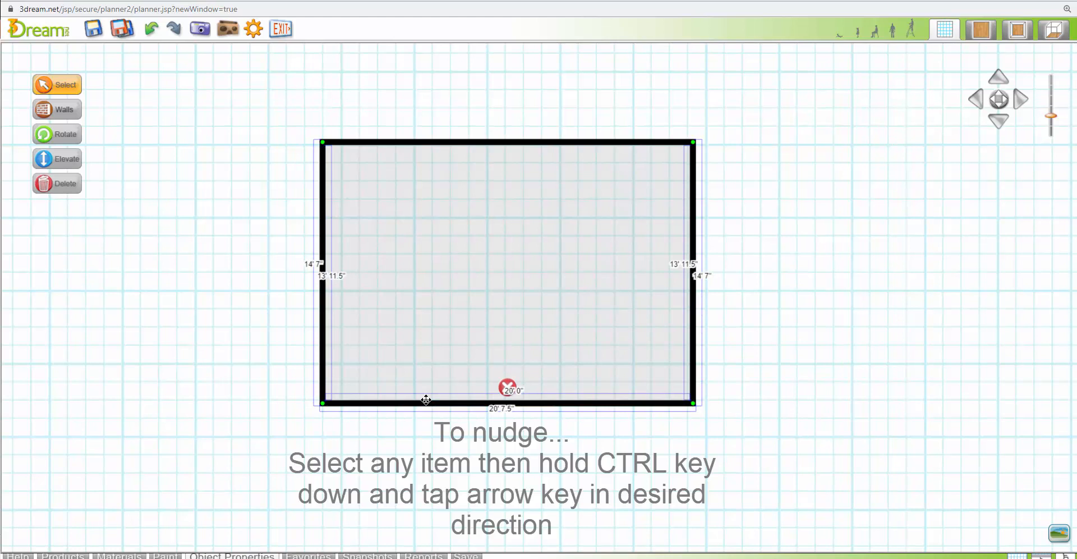
pyautogui.click(423, 374)
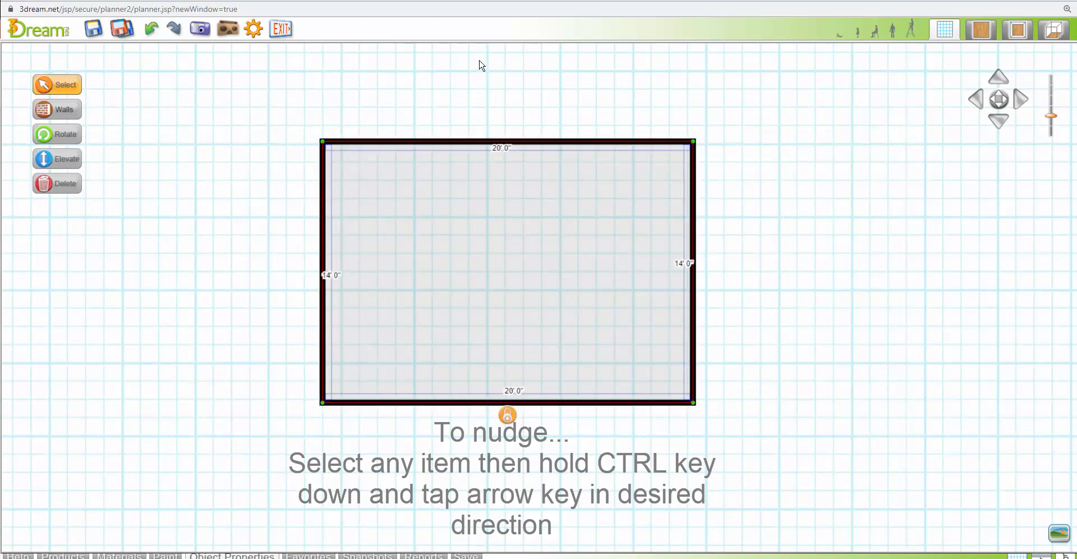
# Search the product catalog for the Doors sub-category of Architectural Elements.
pyautogui.moveTo(466, 88); pyautogui.dragTo(473, 102)
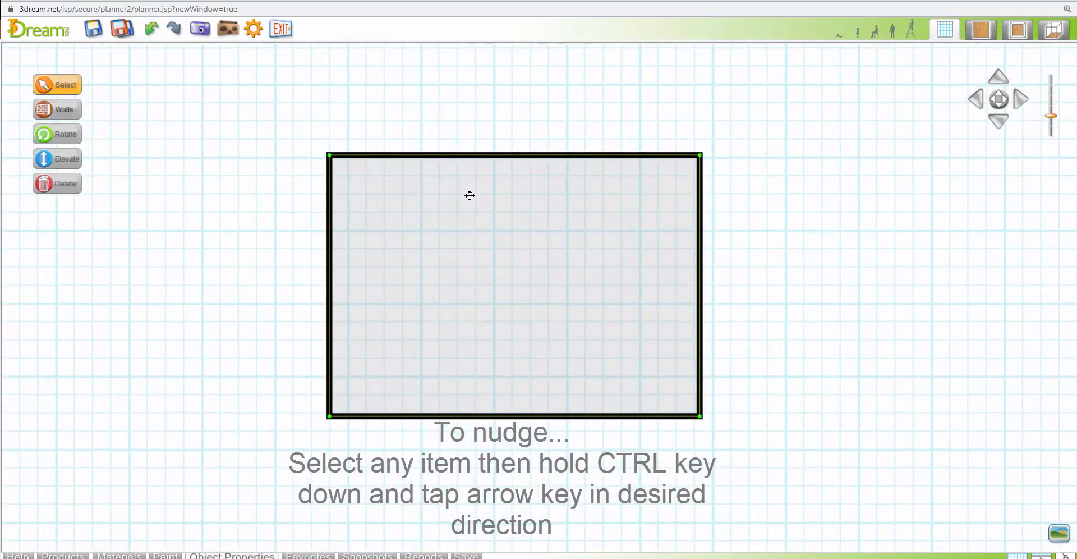
pyautogui.click(470, 195)
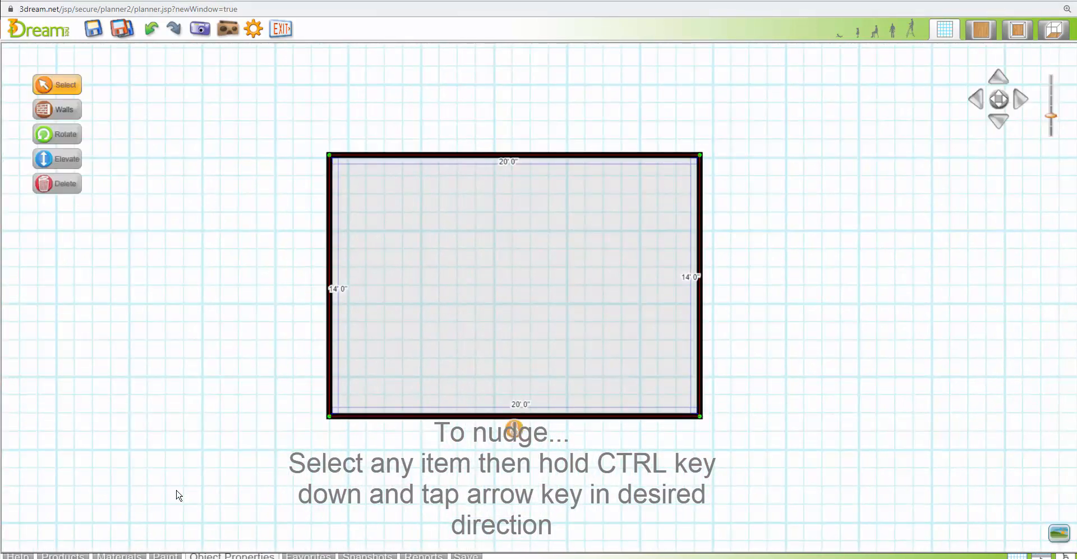
pyautogui.click(62, 555)
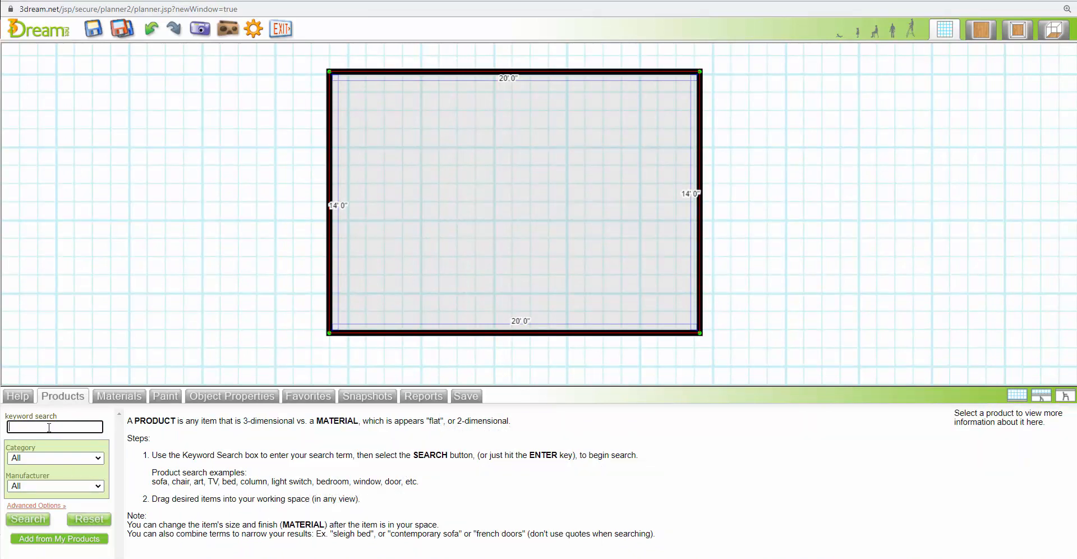
pyautogui.click(55, 458)
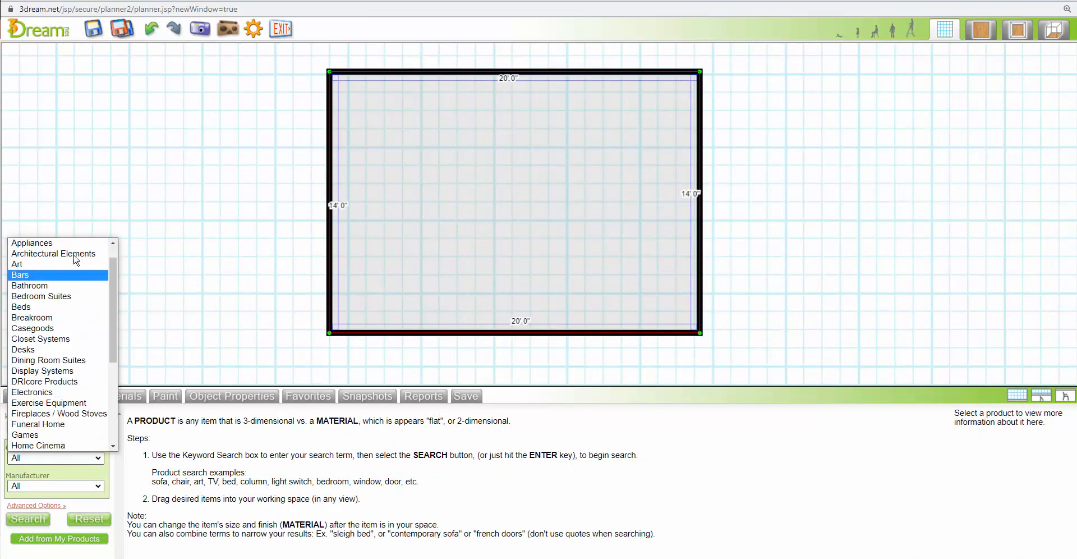
pyautogui.click(44, 251)
pyautogui.click(50, 486)
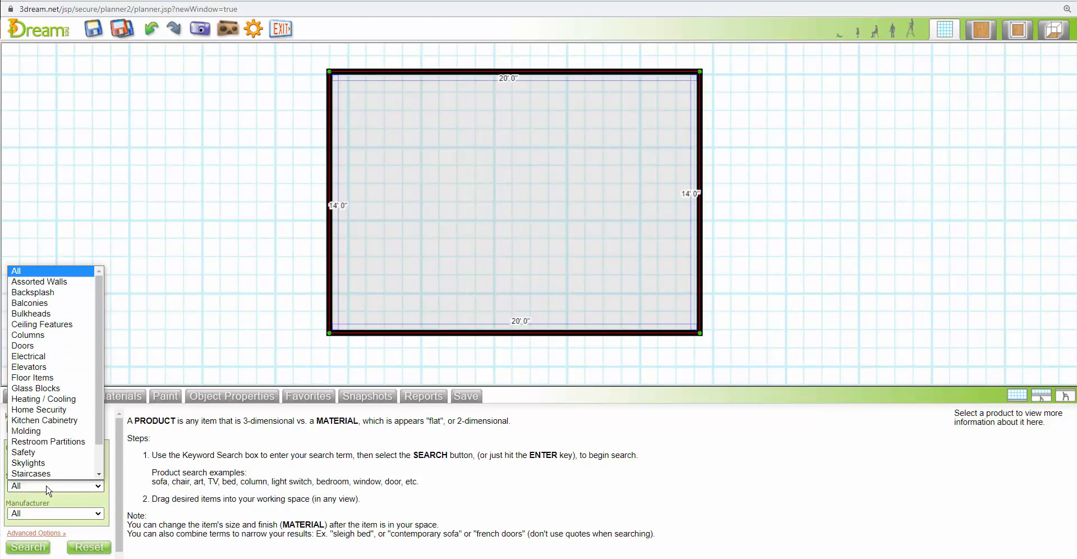
pyautogui.click(40, 346)
pyautogui.click(34, 550)
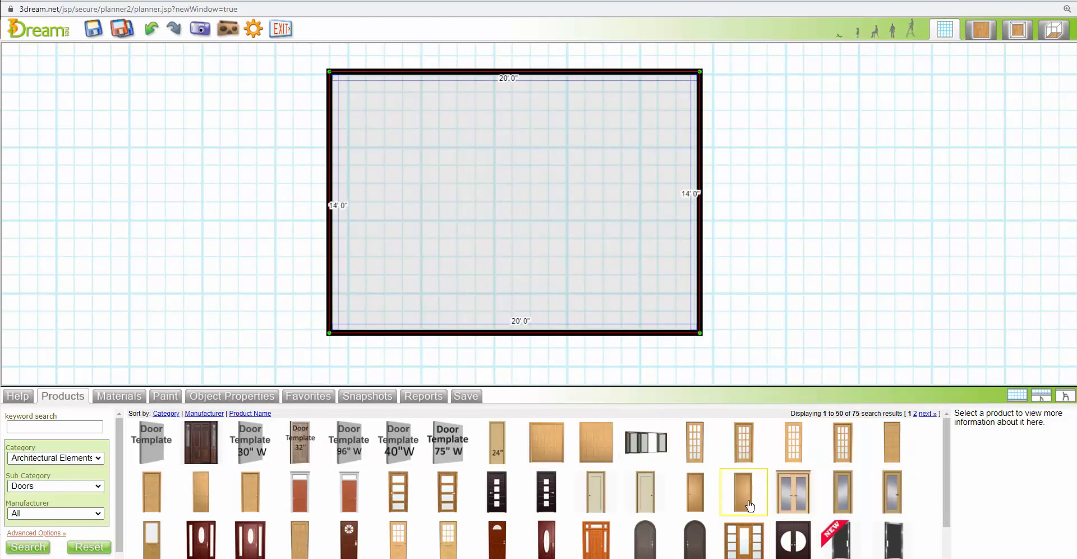
# Place the Door 09 French double door near the middle of the room's left wall and select it.
pyautogui.click(794, 493)
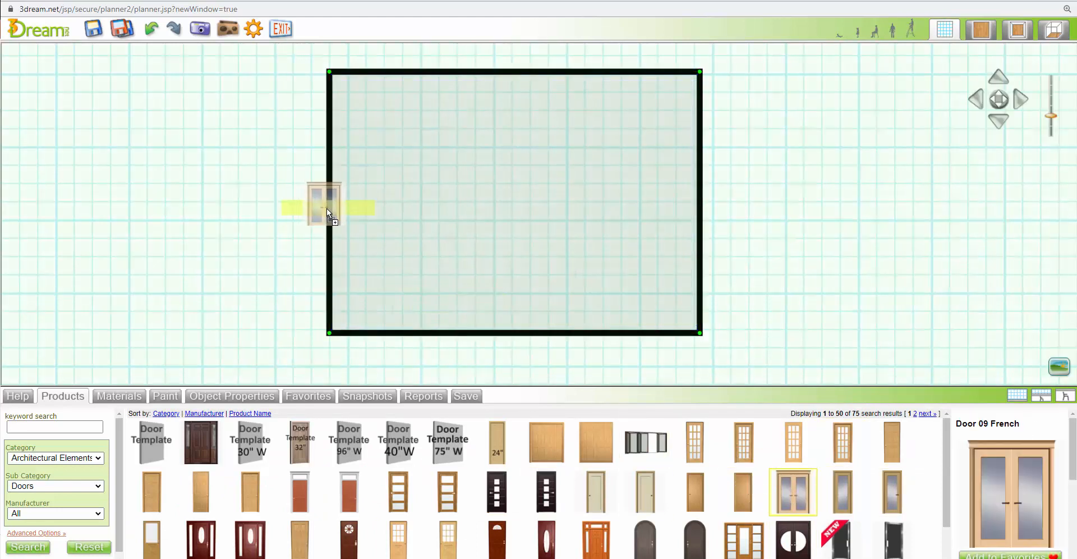
pyautogui.click(328, 200)
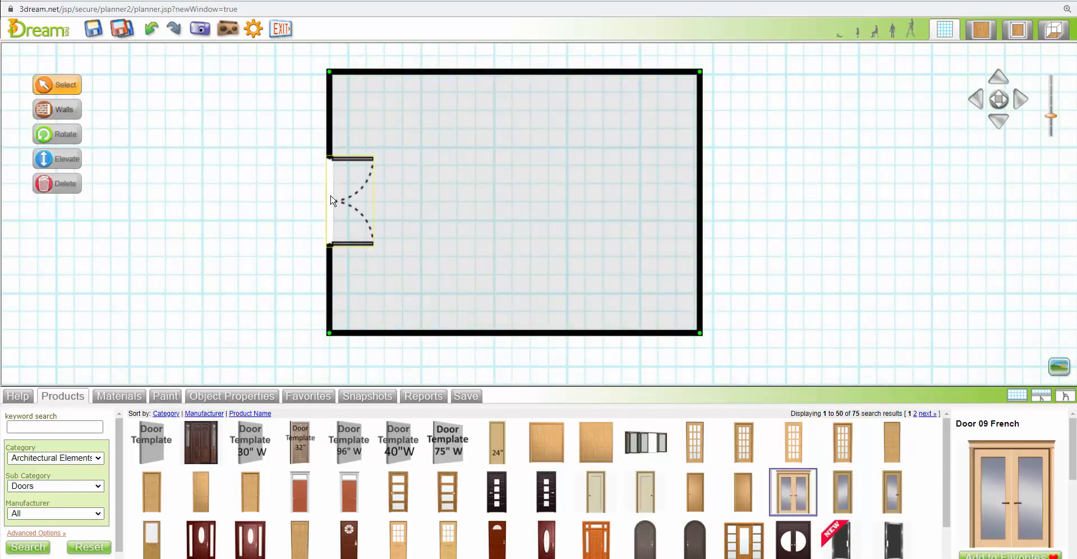
pyautogui.click(333, 197)
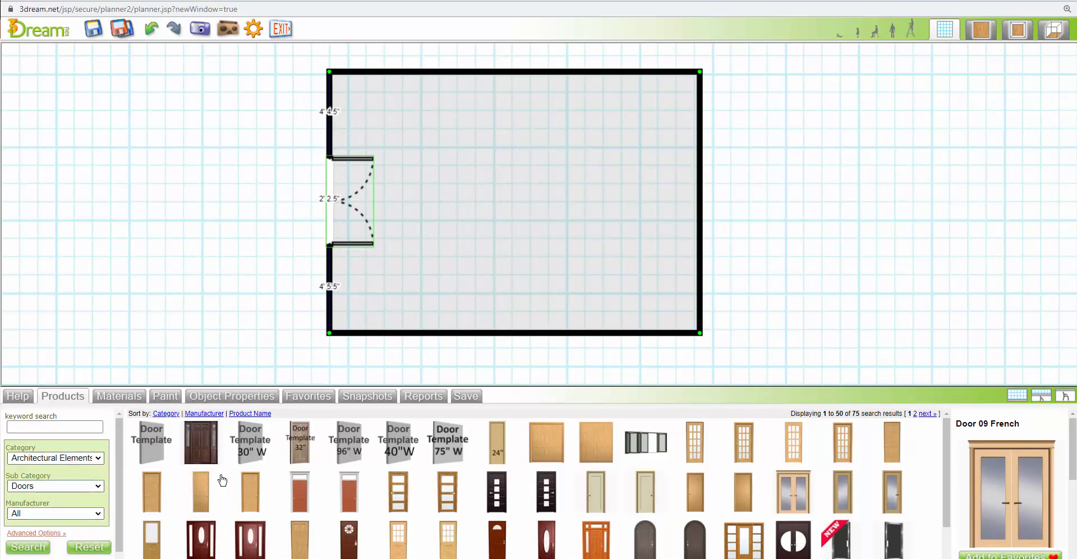
# Rotate the French door to swing outside the room and turn it back to swing inward.
pyautogui.moveTo(365, 260); pyautogui.dragTo(204, 257)
pyautogui.click(332, 236)
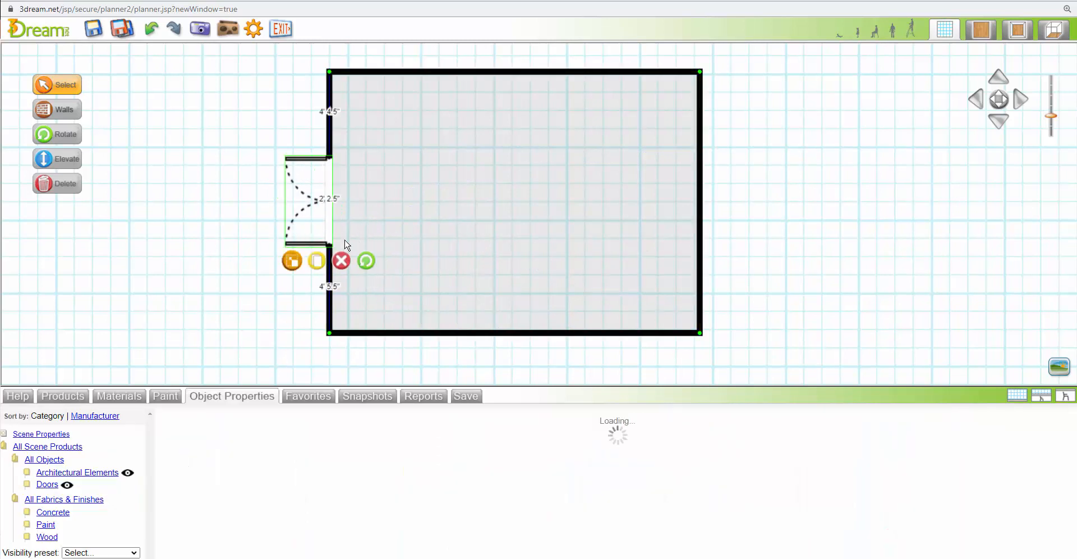
pyautogui.moveTo(367, 262); pyautogui.dragTo(321, 218)
# Center the French door on the left wall with 4' 5" of wall on each side, and deselect it.
pyautogui.click(345, 205)
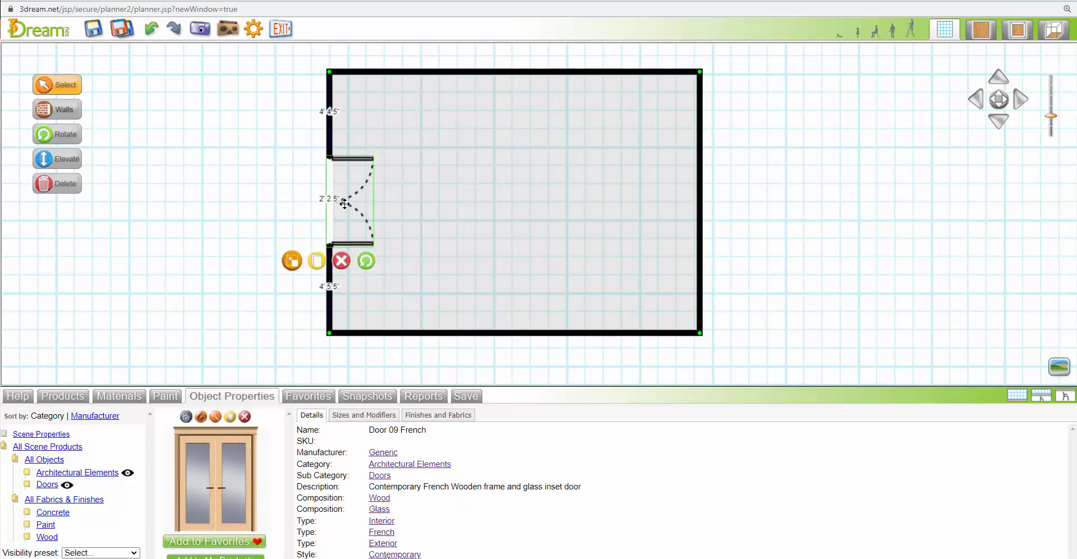
pyautogui.moveTo(344, 204); pyautogui.dragTo(345, 204)
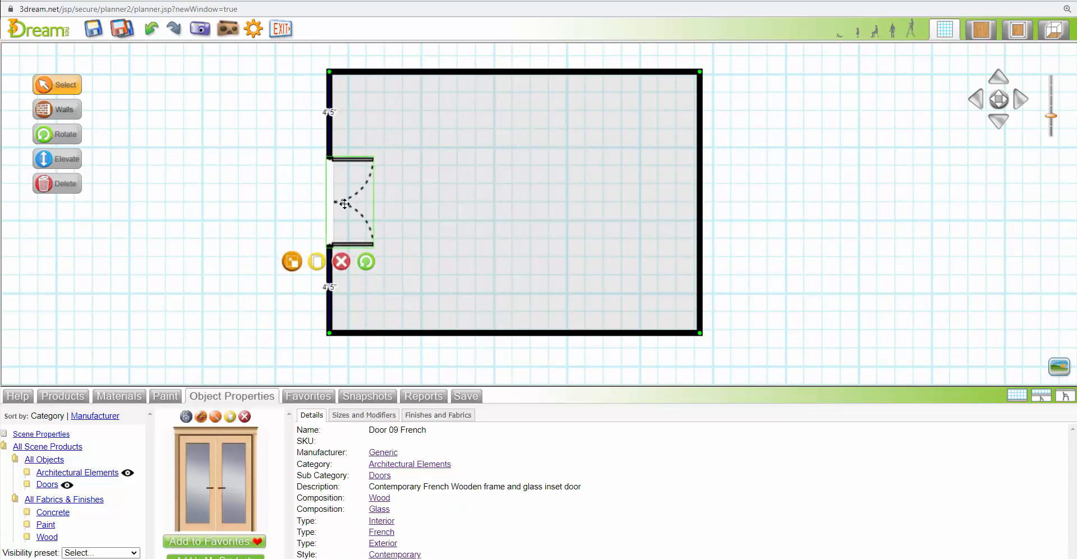
pyautogui.click(248, 207)
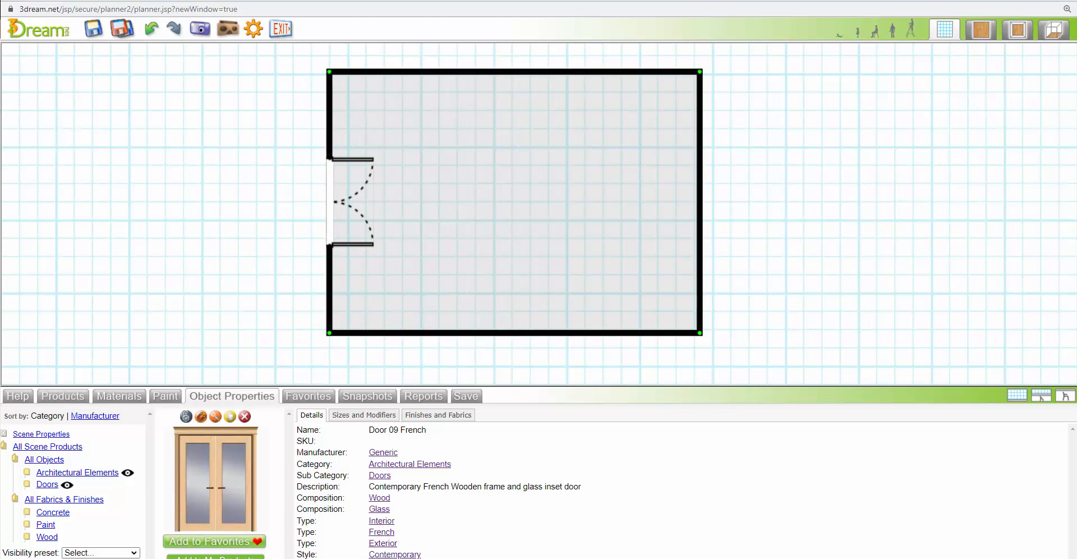
# Search the product catalog for the Windows sub-category of Architectural Elements and show the second page of results.
pyautogui.click(64, 396)
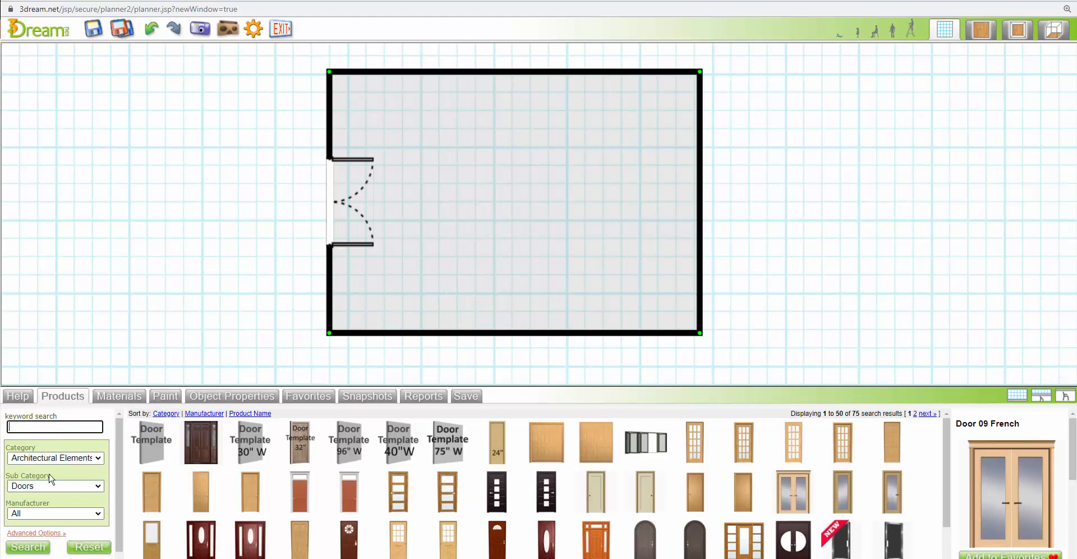
pyautogui.click(85, 486)
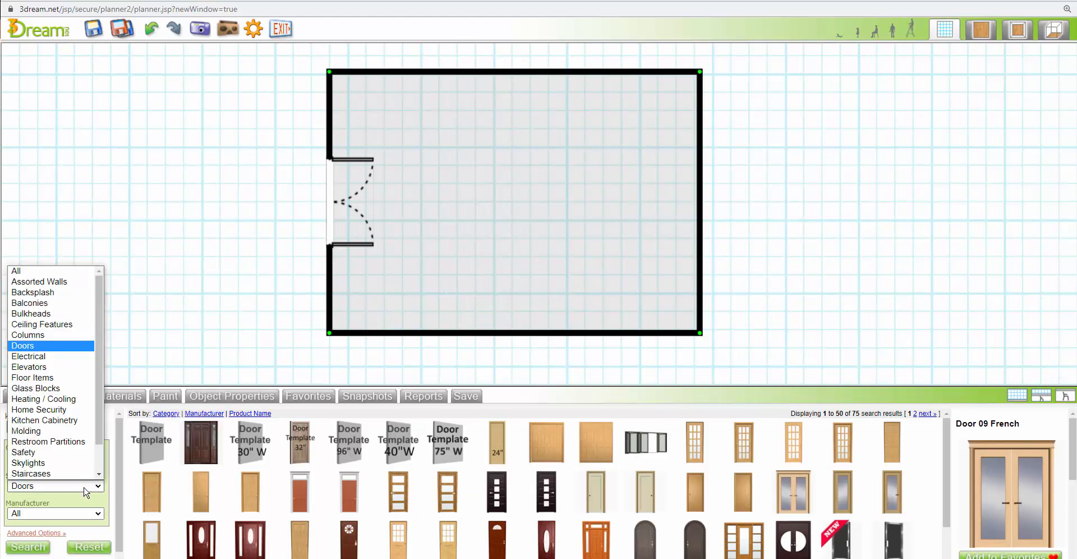
pyautogui.scroll(-1, 56, 468)
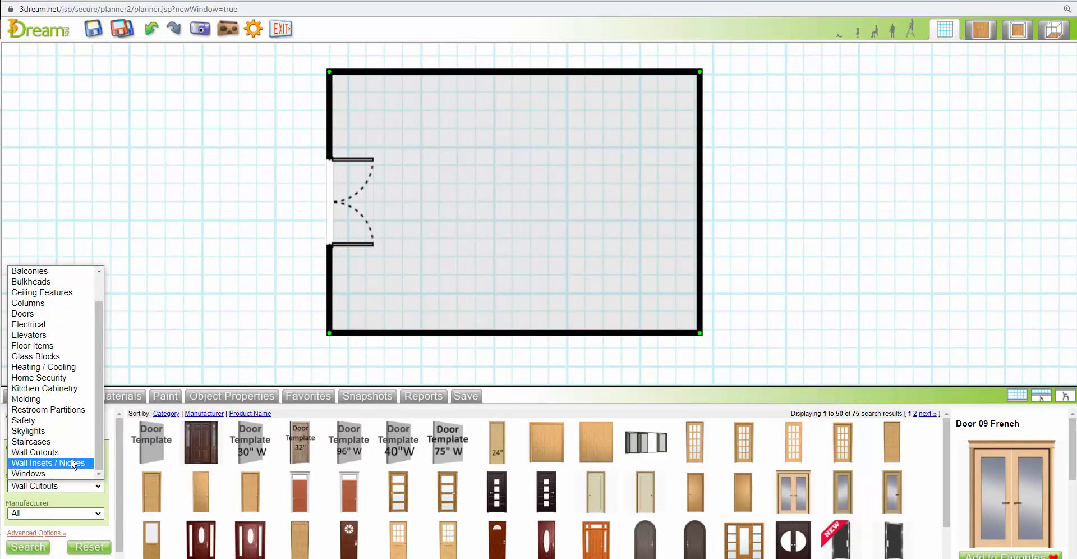
pyautogui.click(37, 474)
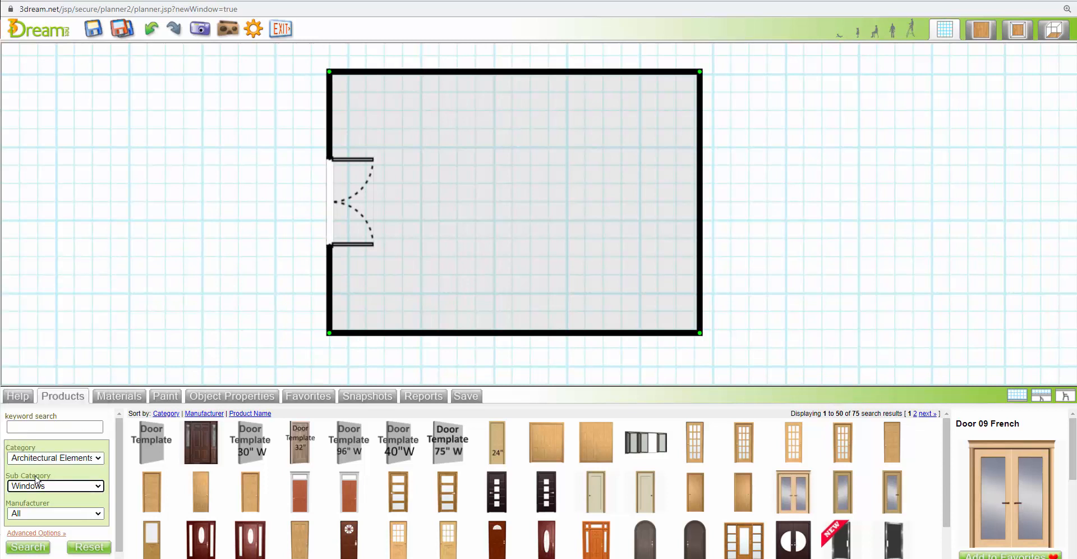
pyautogui.click(35, 546)
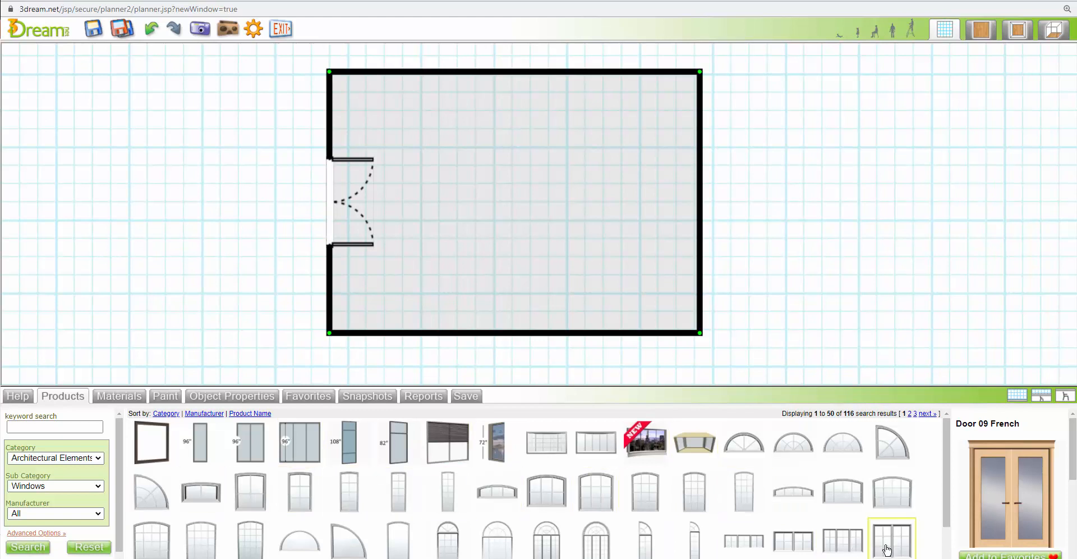
pyautogui.click(926, 414)
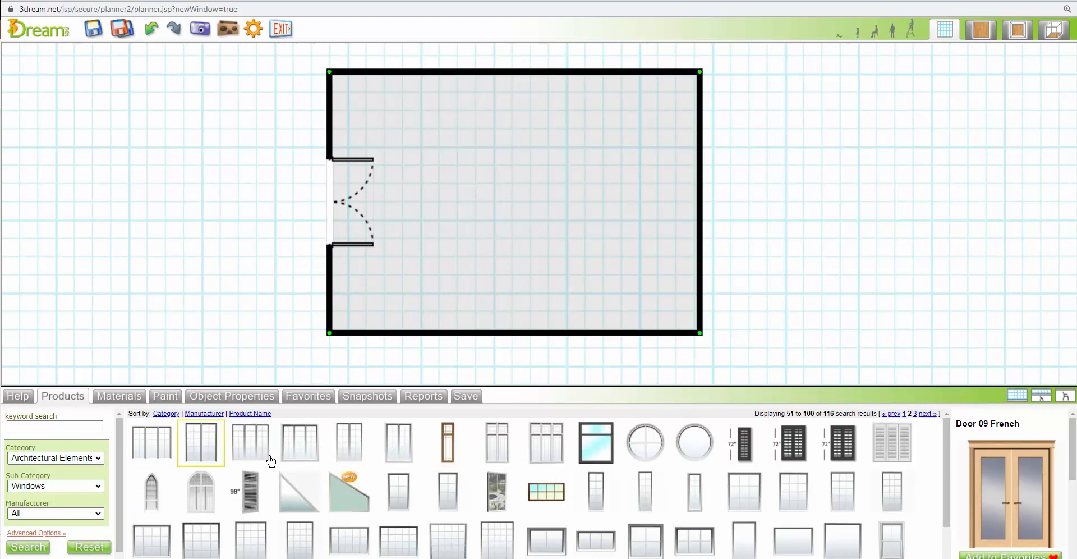
# Place the Casement Composite 14 w/t window on the room's top wall and size it 80 inches wide by 90 inches high.
pyautogui.moveTo(297, 441); pyautogui.dragTo(430, 75)
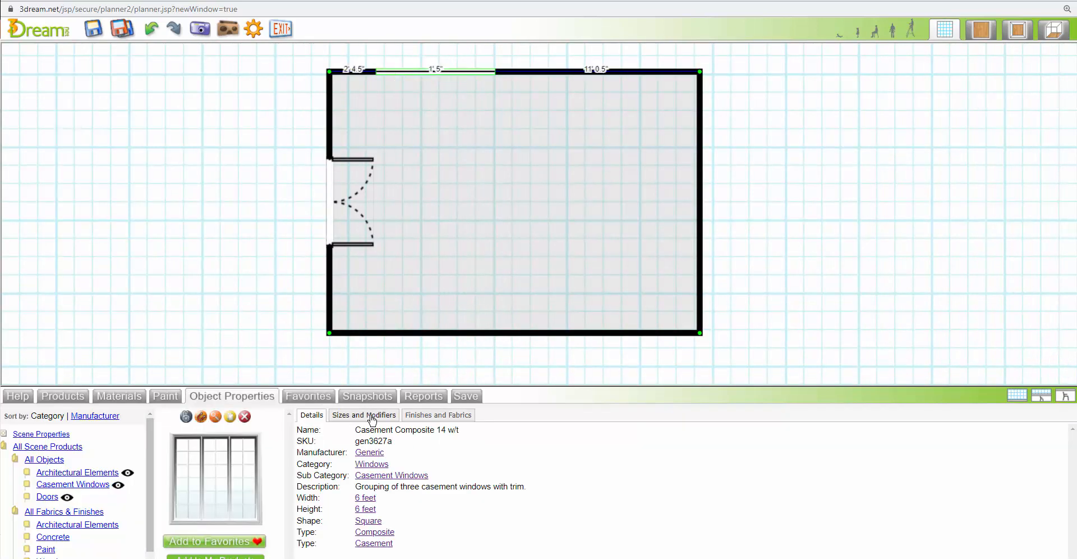
pyautogui.click(370, 415)
pyautogui.moveTo(367, 453); pyautogui.dragTo(310, 452)
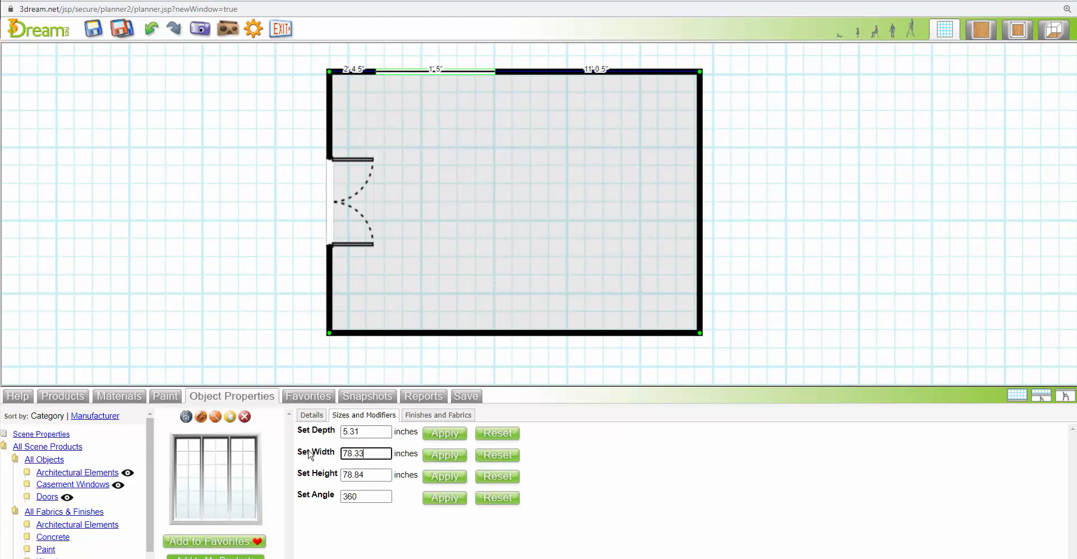
pyautogui.write('80')
pyautogui.click(443, 455)
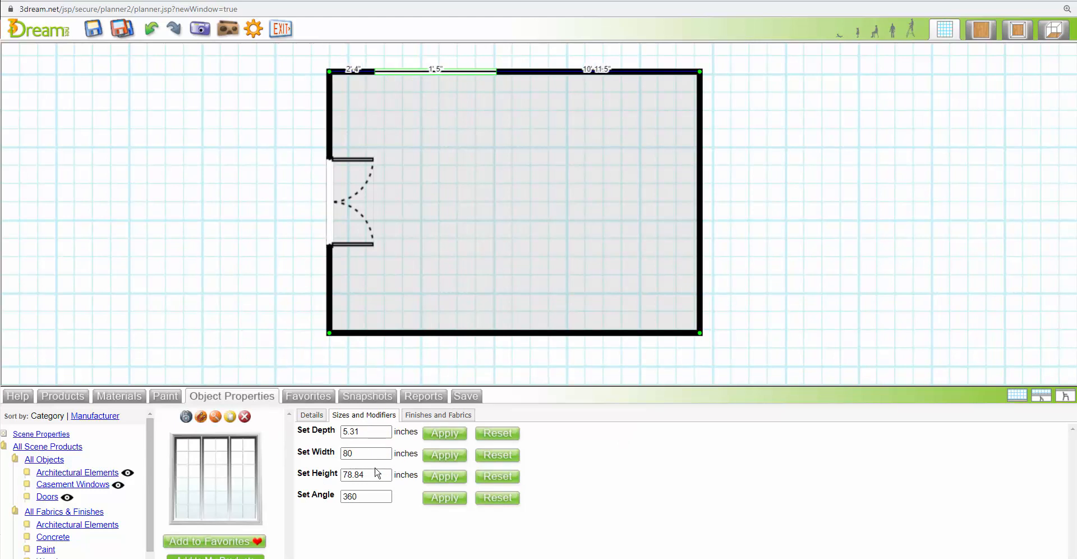
pyautogui.moveTo(375, 474); pyautogui.dragTo(318, 476)
pyautogui.write('90')
pyautogui.click(445, 476)
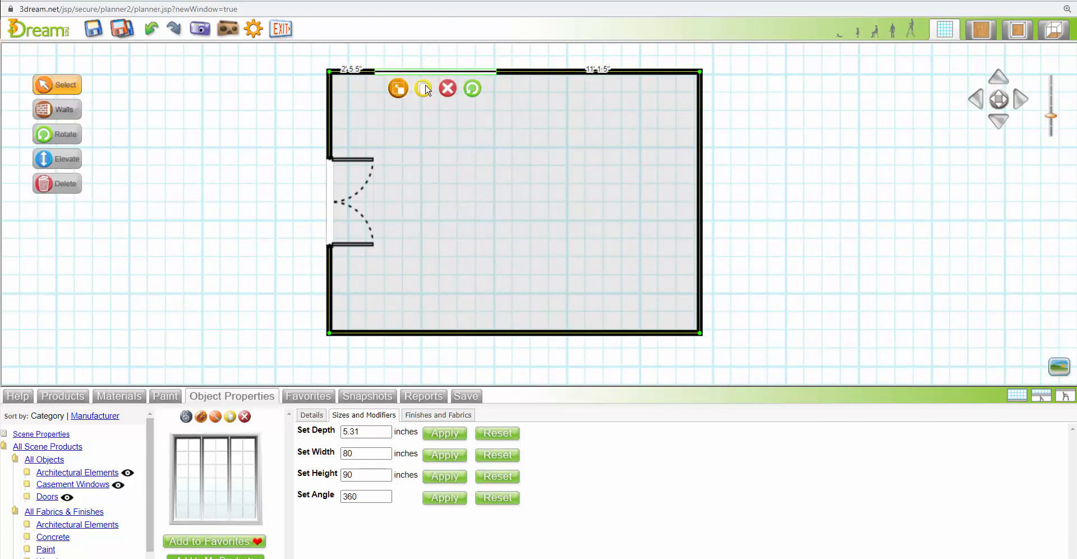
# Duplicate the casement window along the top wall and nudge the copy to 2' 6" from the room's right corner.
pyautogui.click(424, 89)
pyautogui.click(534, 72)
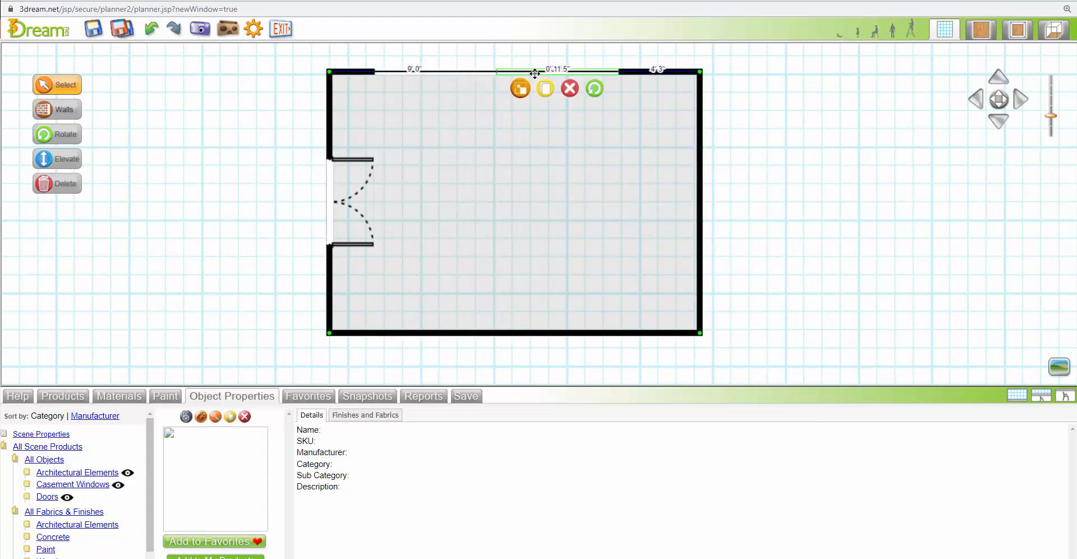
pyautogui.moveTo(534, 72); pyautogui.dragTo(561, 80)
pyautogui.hotkey('ctrl', 'Right')
pyautogui.hotkey('ctrl', 'Right')
pyautogui.hotkey('ctrl', 'Right')
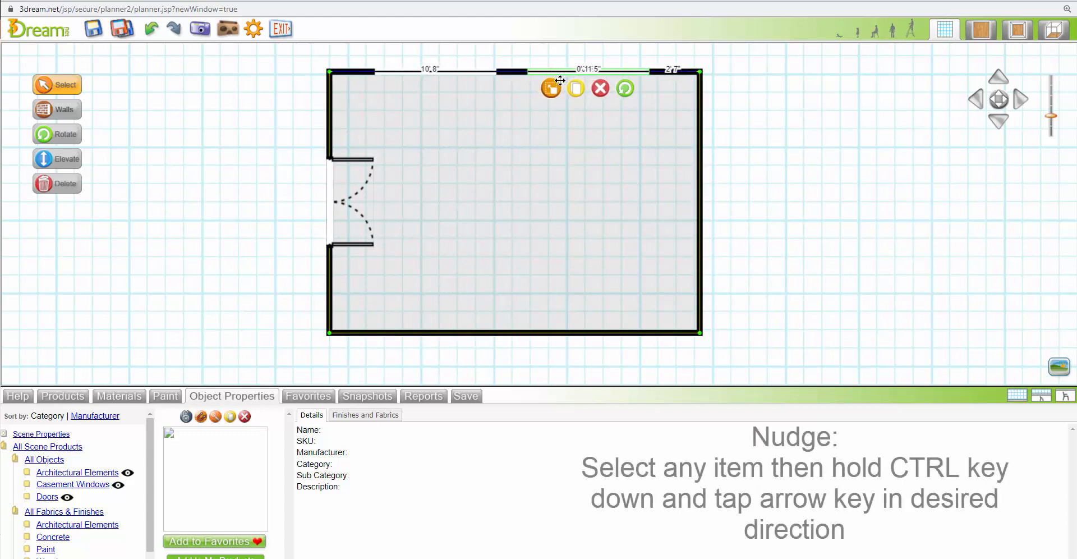
pyautogui.hotkey('ctrl', 'Right')
pyautogui.hotkey('ctrl', 'Right')
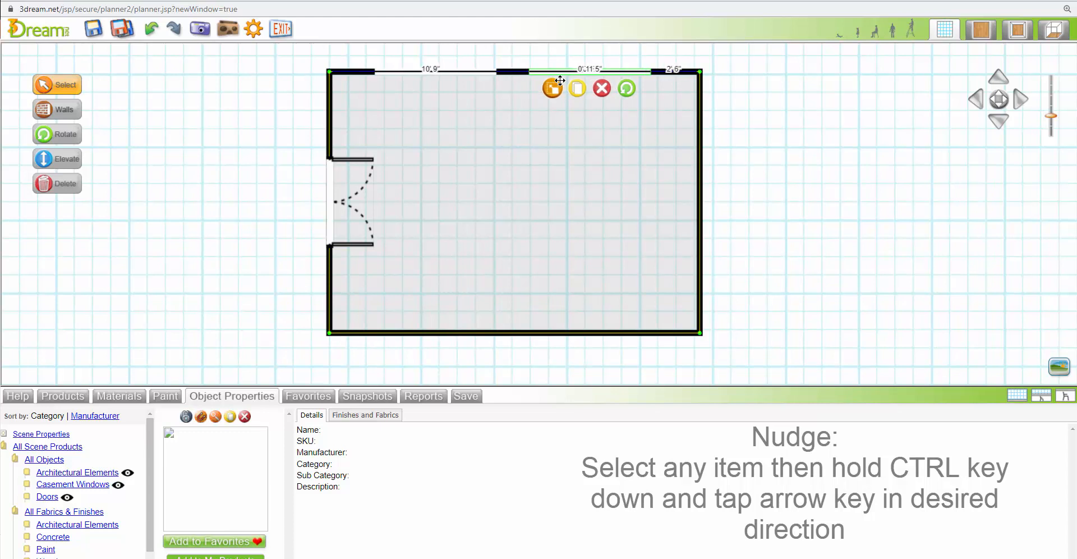
# Nudge the original casement window to 2' 5" from the room's top-left corner and deselect it.
pyautogui.click(412, 71)
pyautogui.hotkey('ctrl', 'Right')
pyautogui.hotkey('ctrl', 'Right')
pyautogui.hotkey('ctrl', 'Right')
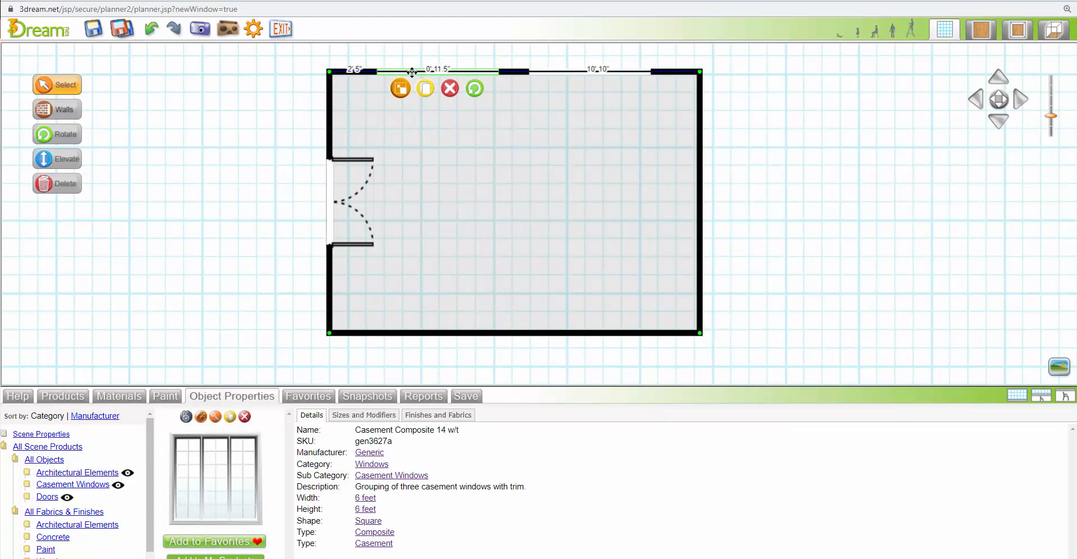
pyautogui.click(397, 137)
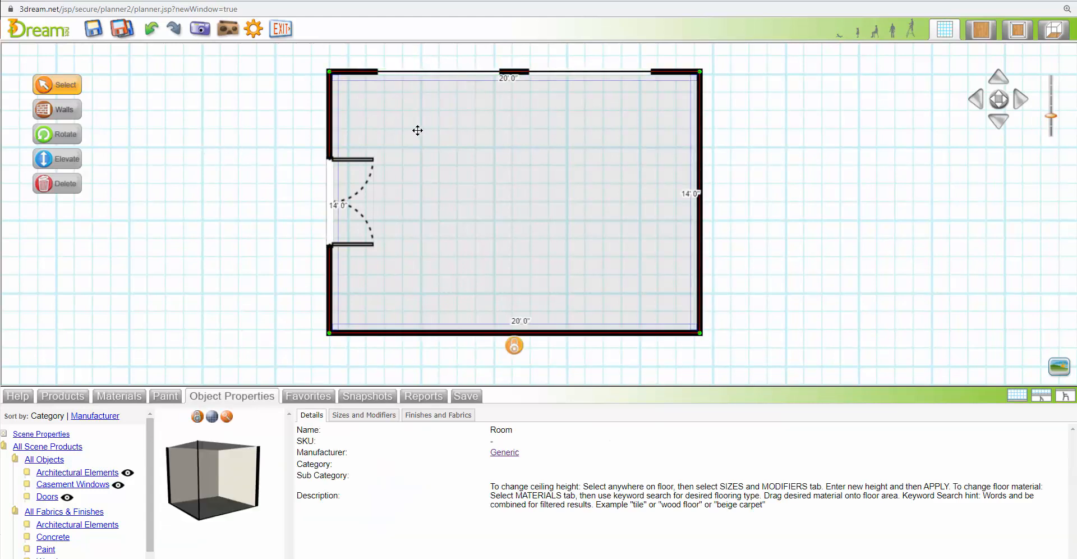
pyautogui.click(838, 233)
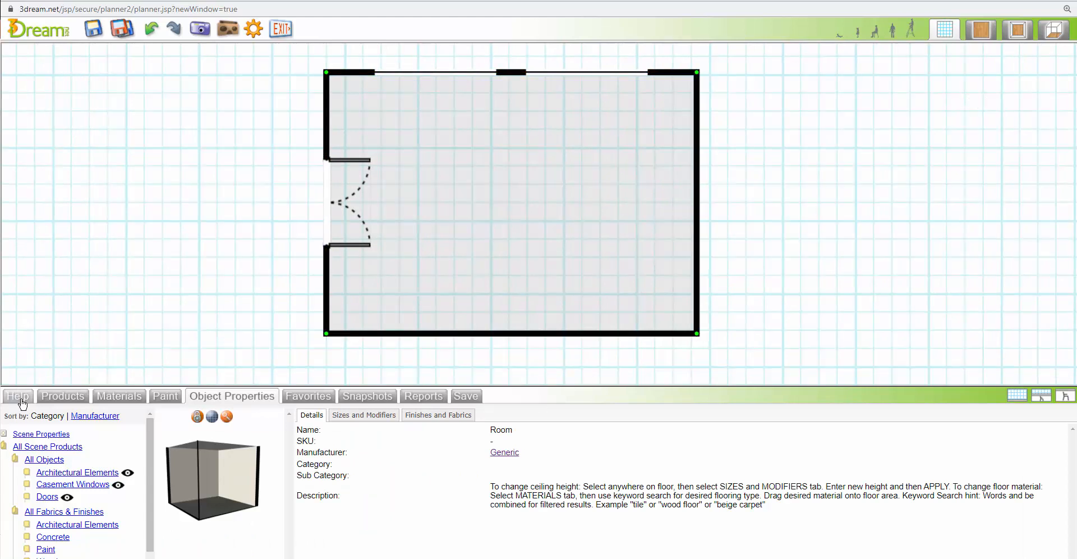
# Search the product catalog for the Wall Cutouts sub-category of Architectural Elements.
pyautogui.click(62, 396)
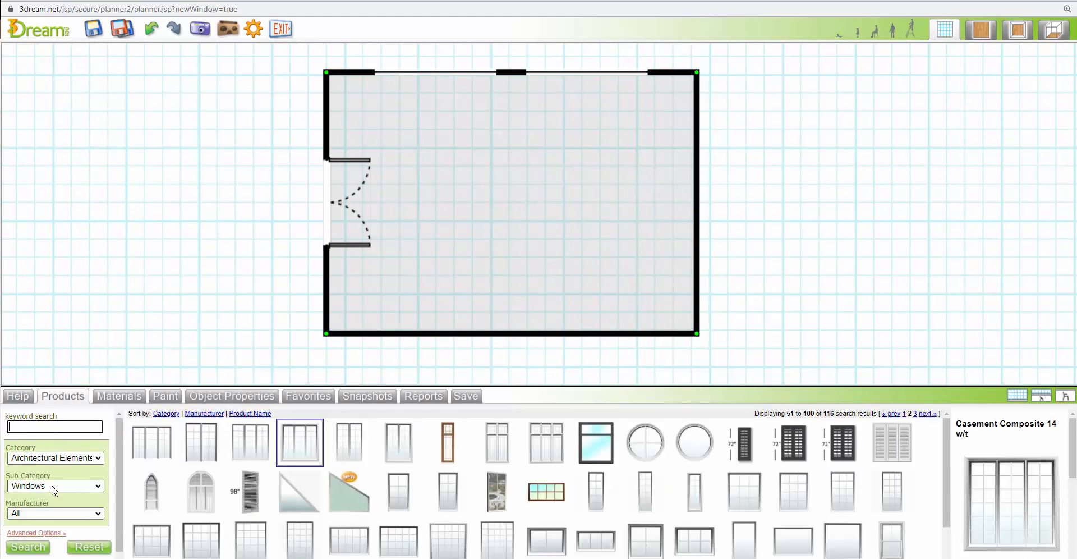
pyautogui.click(54, 485)
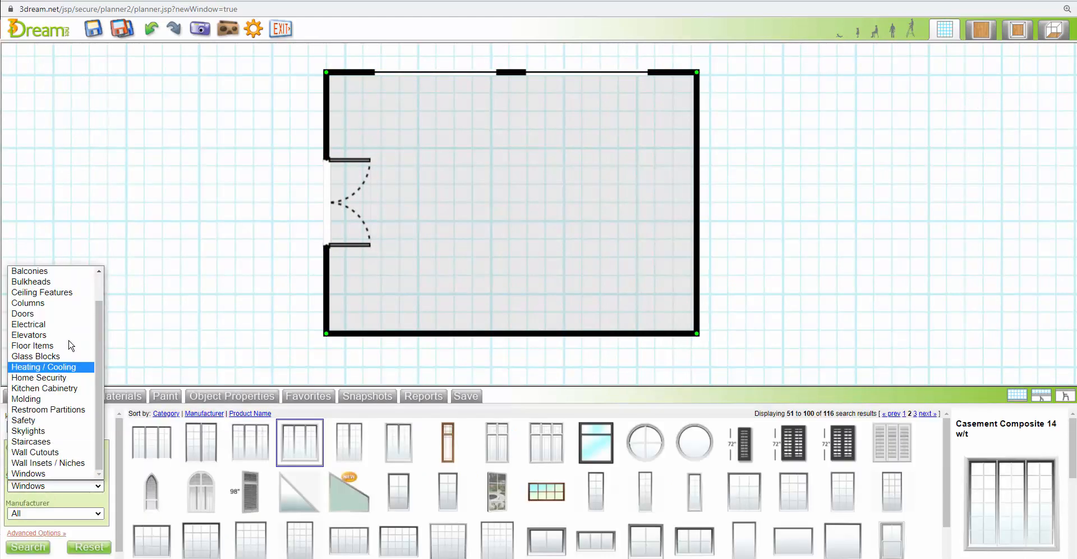
pyautogui.click(50, 453)
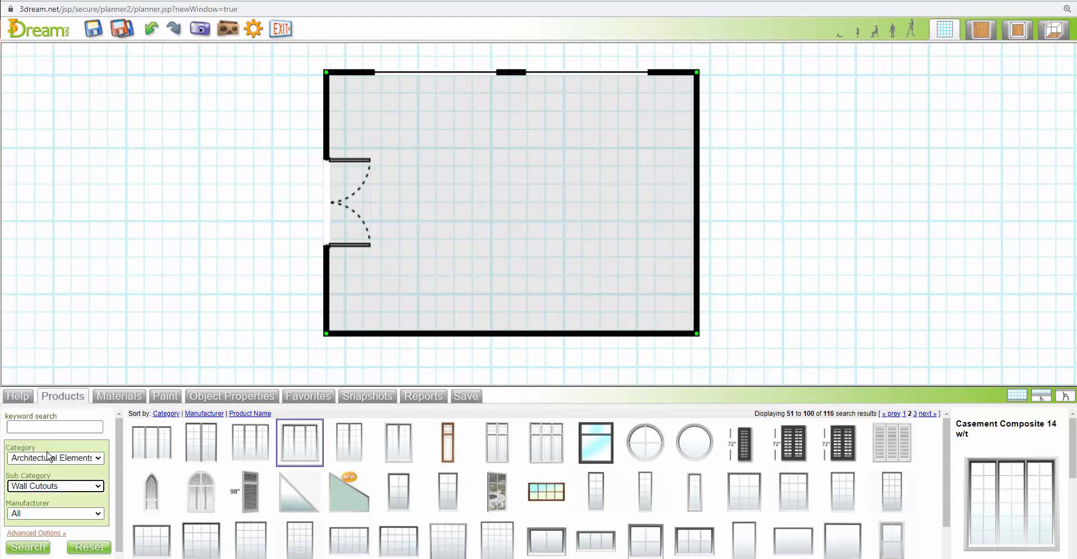
pyautogui.click(31, 548)
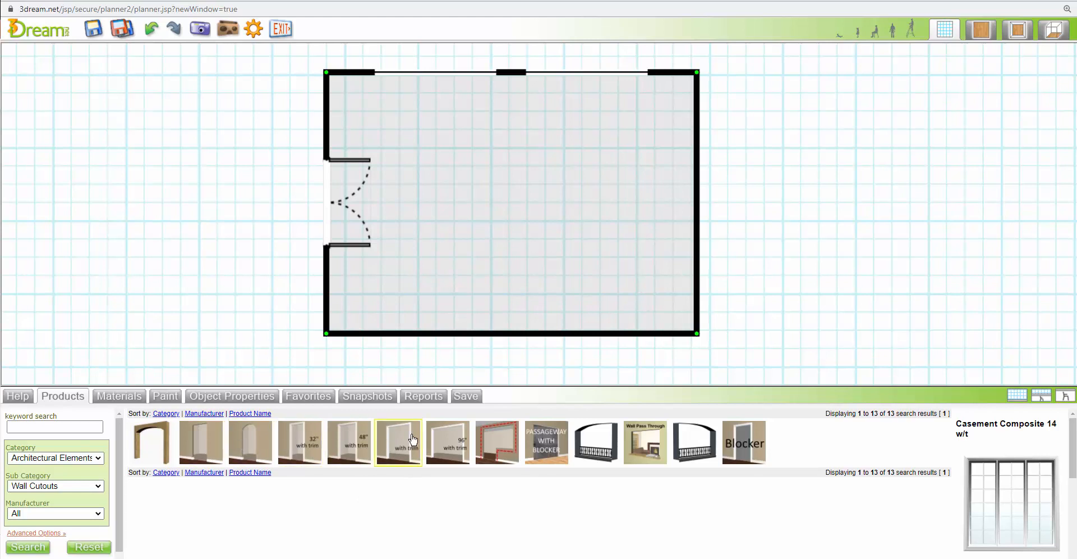
# Place Wall Cutout 04B on the bottom wall and nearly center it, with 7' 2.5" of wall on one side and 7' 3" on the other.
pyautogui.moveTo(401, 450); pyautogui.dragTo(517, 333)
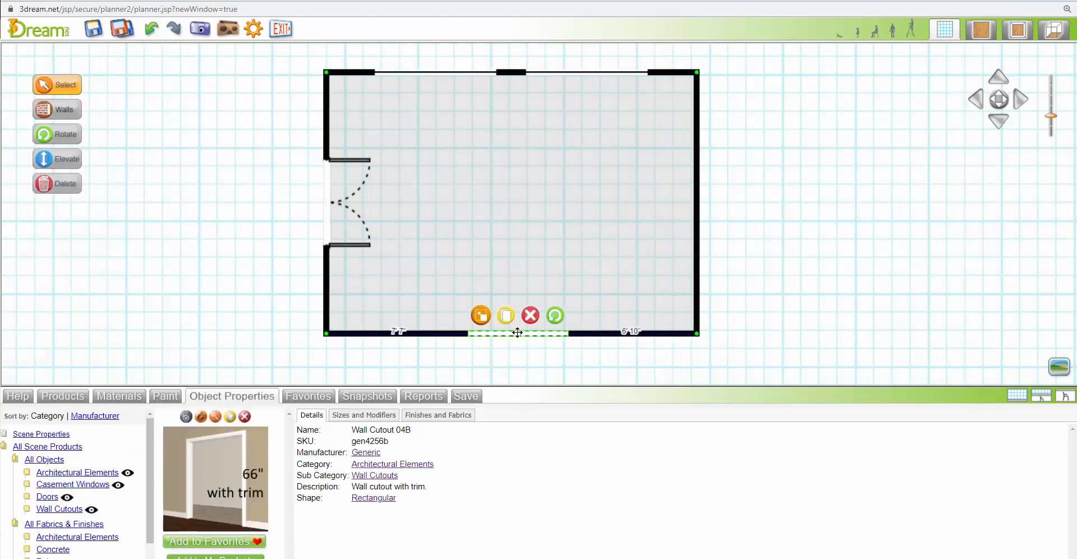
pyautogui.press('Left')
pyautogui.press('Left')
pyautogui.press('Left')
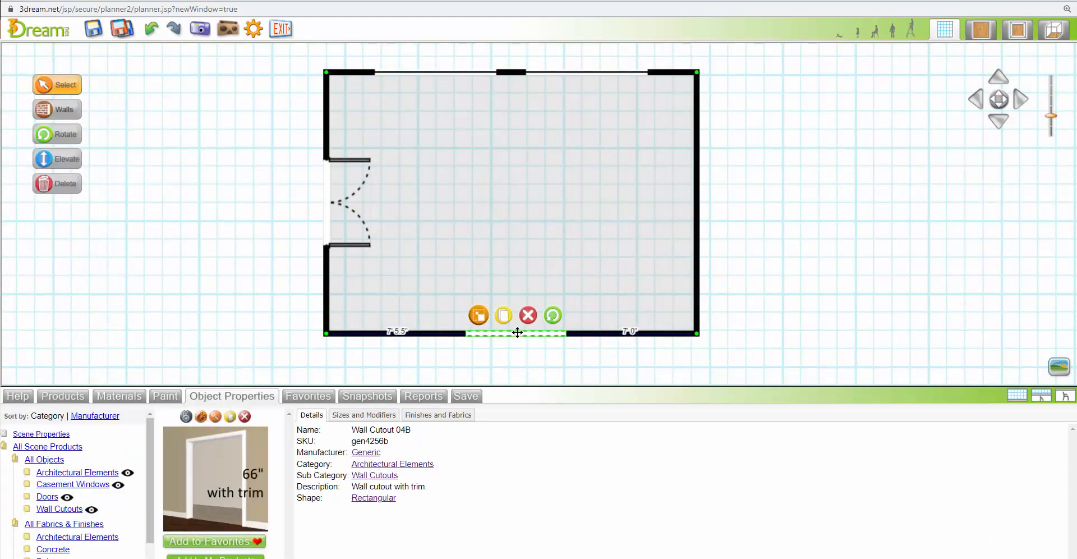
pyautogui.press('Left')
pyautogui.press('Left')
pyautogui.press('Left')
pyautogui.press('Left')
pyautogui.press('Left')
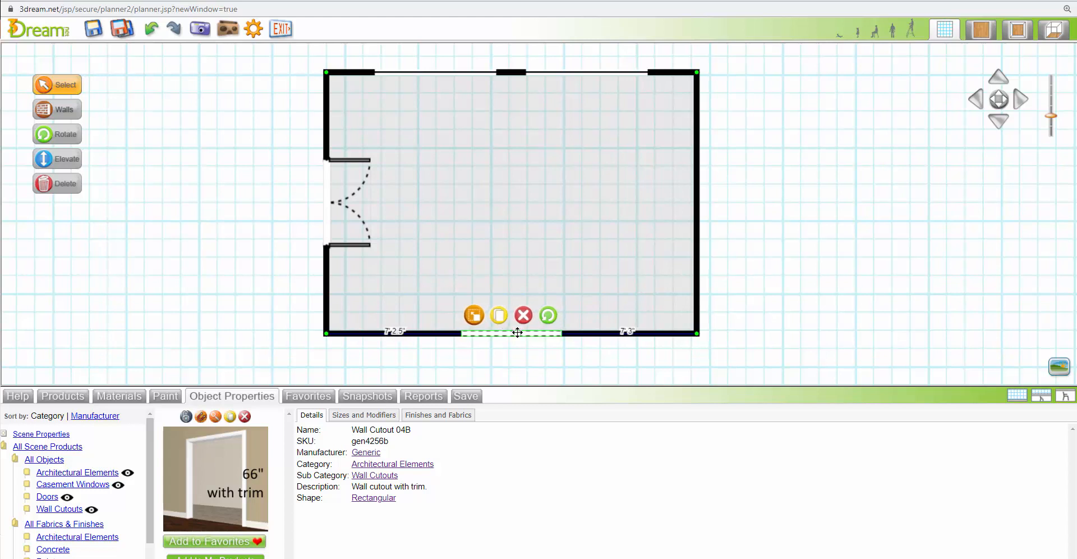
pyautogui.press('Left')
# Set the wall cutout's width to 72 inches and height to 84 inches, and deselect it.
pyautogui.click(521, 335)
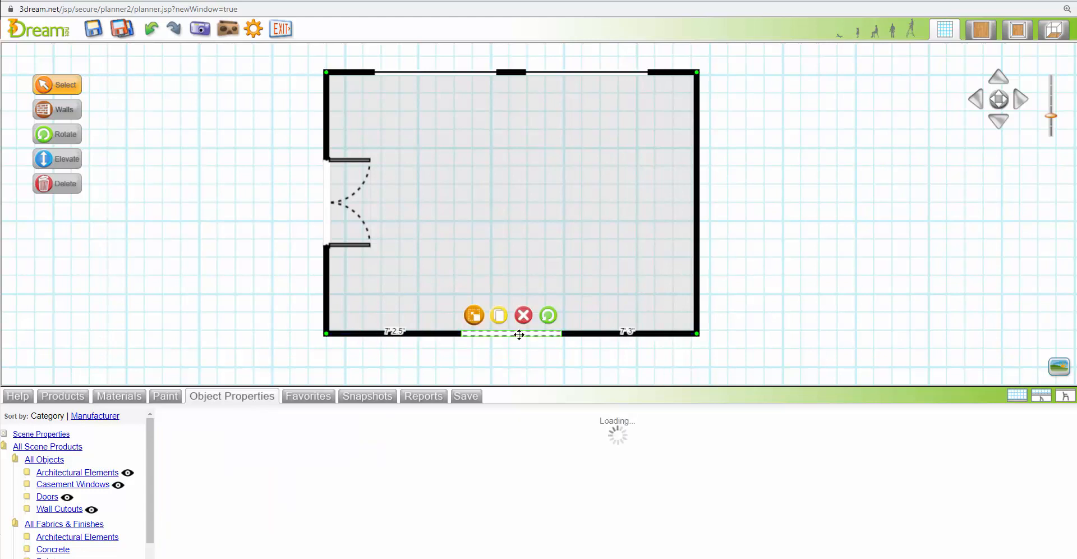
pyautogui.click(357, 418)
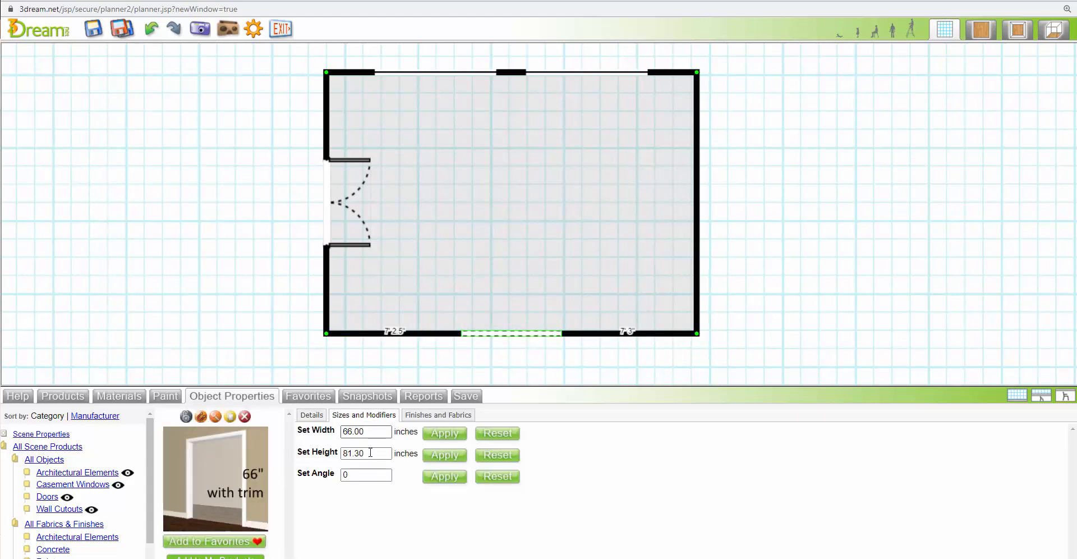
pyautogui.click(355, 431)
pyautogui.doubleClick(355, 431)
pyautogui.write('72')
pyautogui.press('Tab')
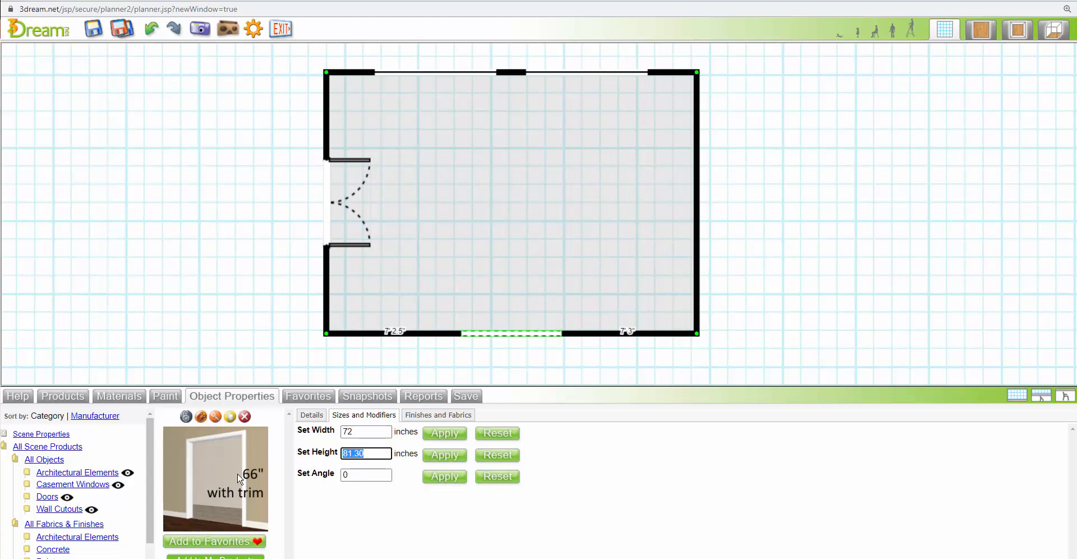
pyautogui.write('84')
pyautogui.click(445, 433)
pyautogui.click(445, 453)
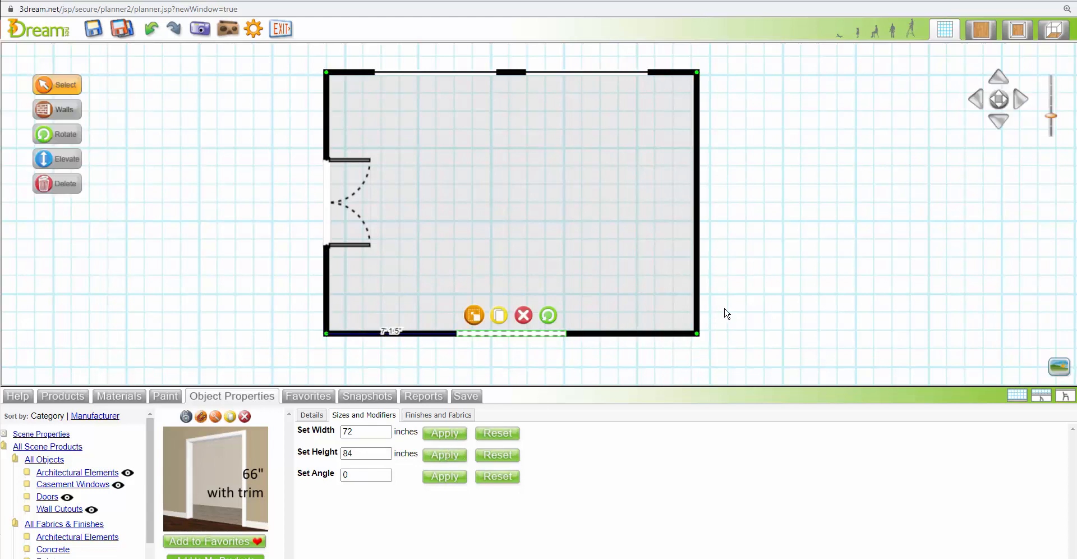
pyautogui.click(595, 226)
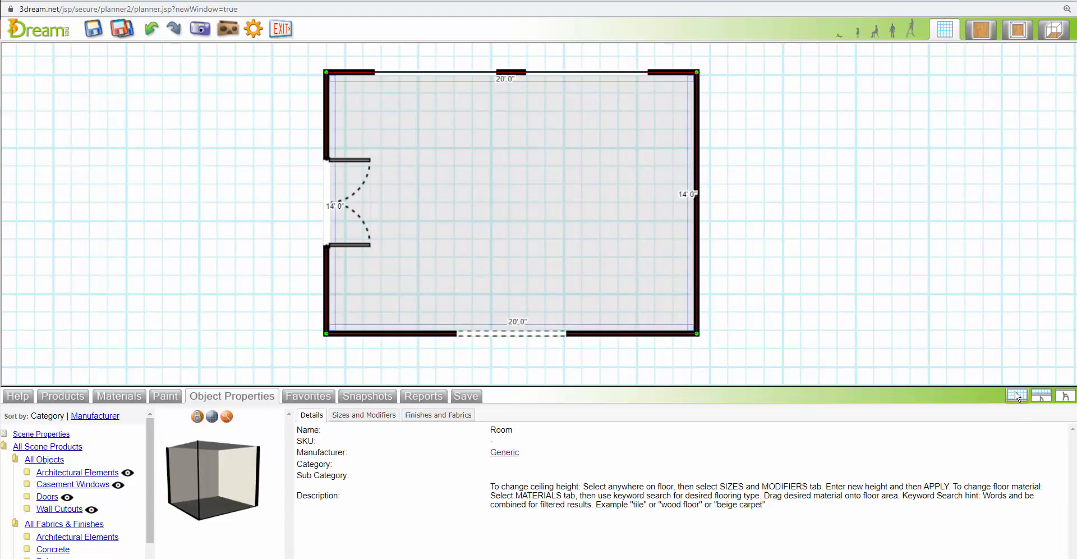
# Maximize the drawing area and hide the background grid from the textured top view, returning to the floor plan view.
pyautogui.click(1016, 395)
pyautogui.moveTo(848, 241)
pyautogui.mouseDown()
pyautogui.moveTo(857, 272)
pyautogui.moveTo(823, 234)
pyautogui.moveTo(876, 243)
pyautogui.moveTo(861, 236)
pyautogui.mouseUp()
pyautogui.scroll(3, 862, 241)
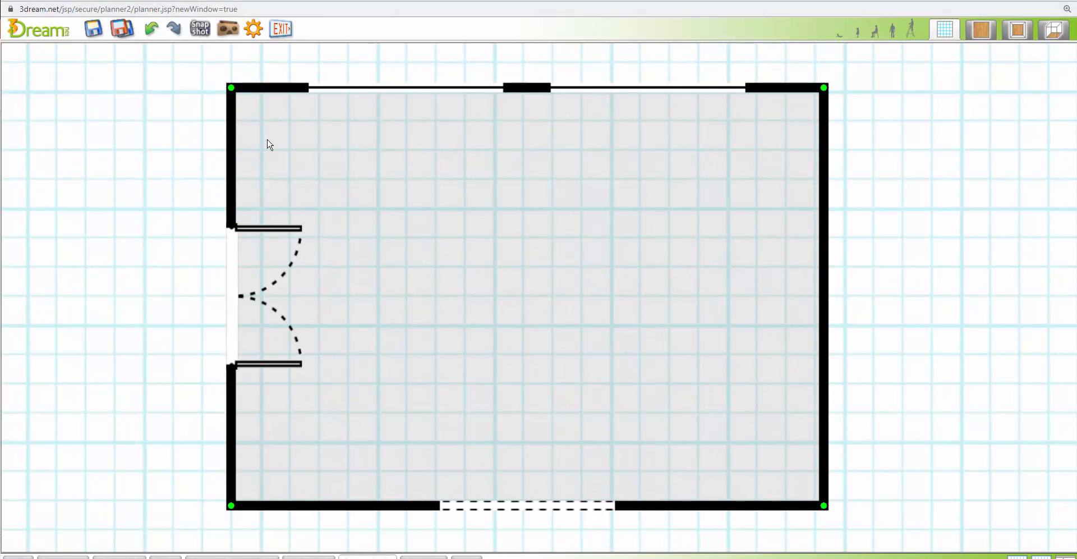
pyautogui.click(536, 308)
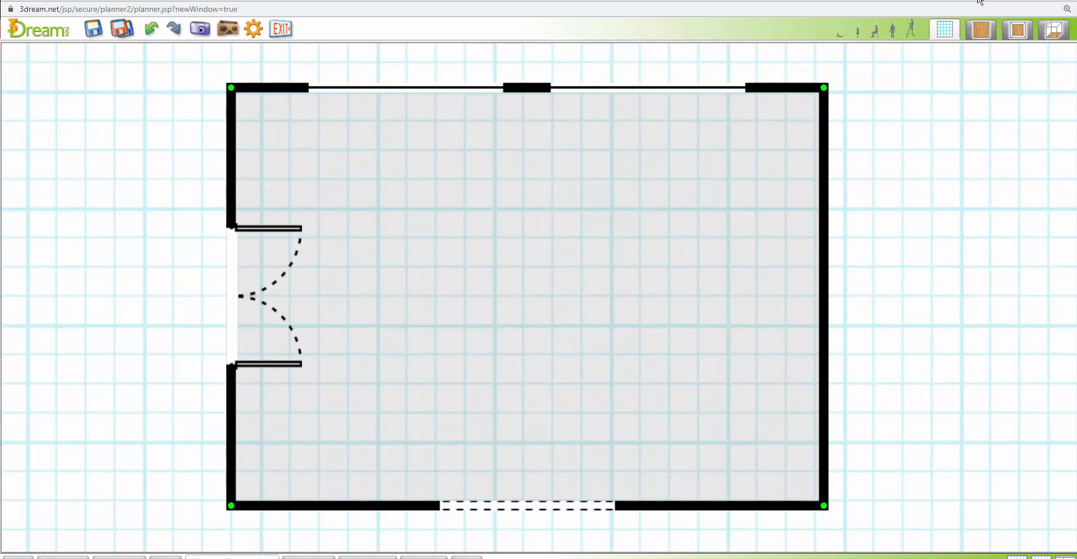
pyautogui.click(987, 34)
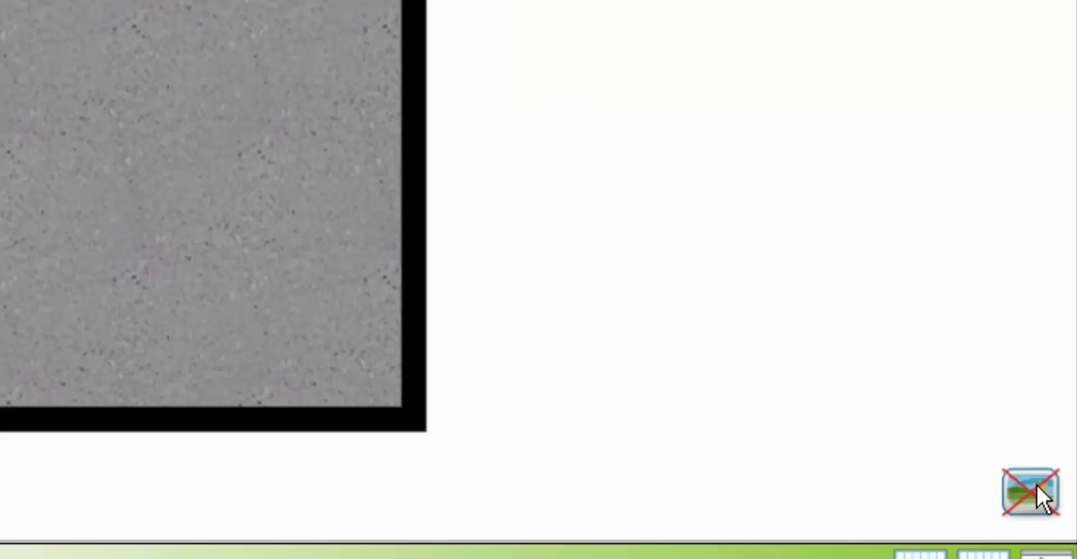
pyautogui.click(1036, 485)
pyautogui.click(1036, 486)
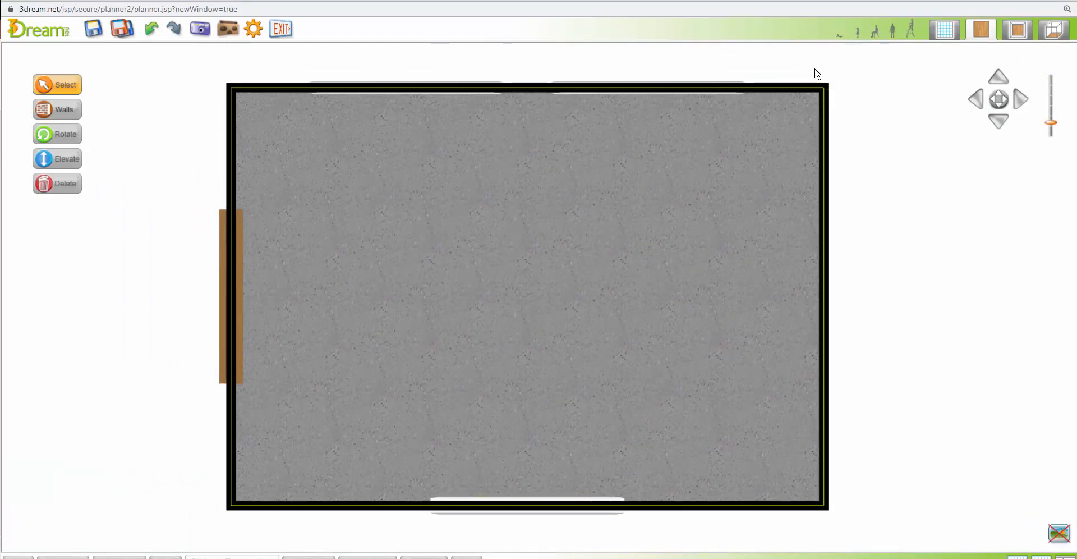
pyautogui.click(944, 29)
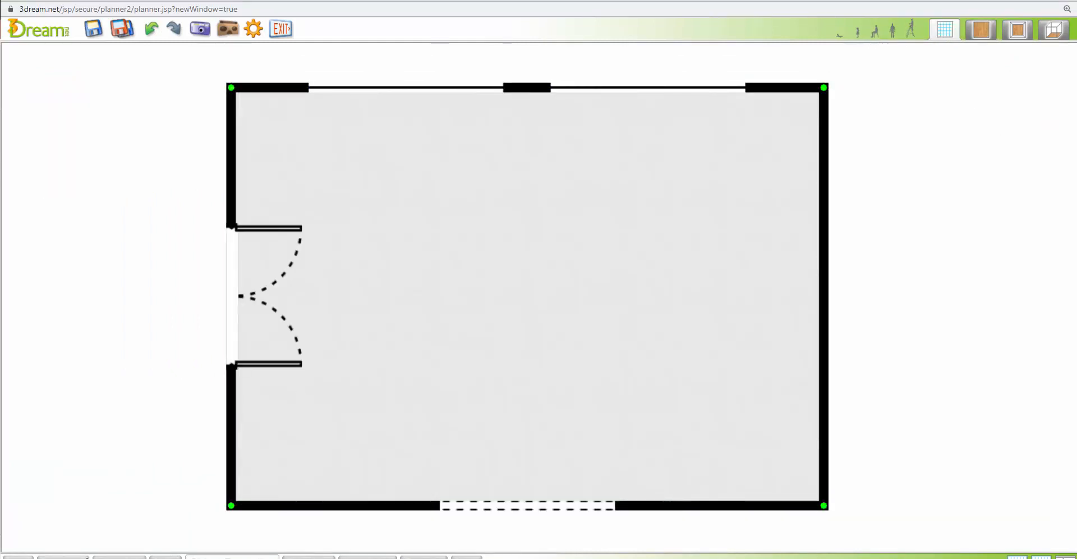
# Search the product catalog for the Molding sub-category of Architectural Elements.
pyautogui.click(63, 556)
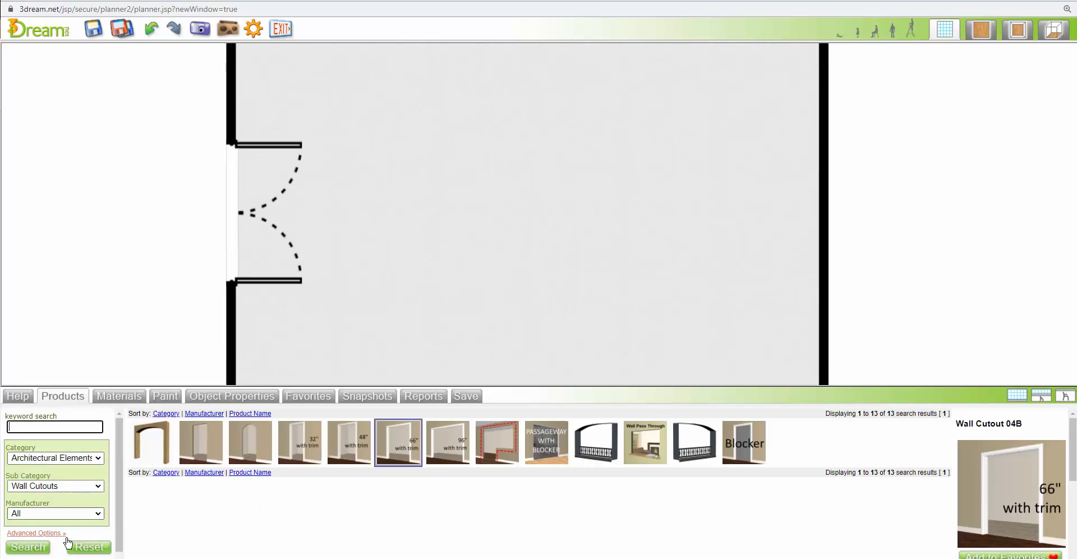
pyautogui.click(84, 485)
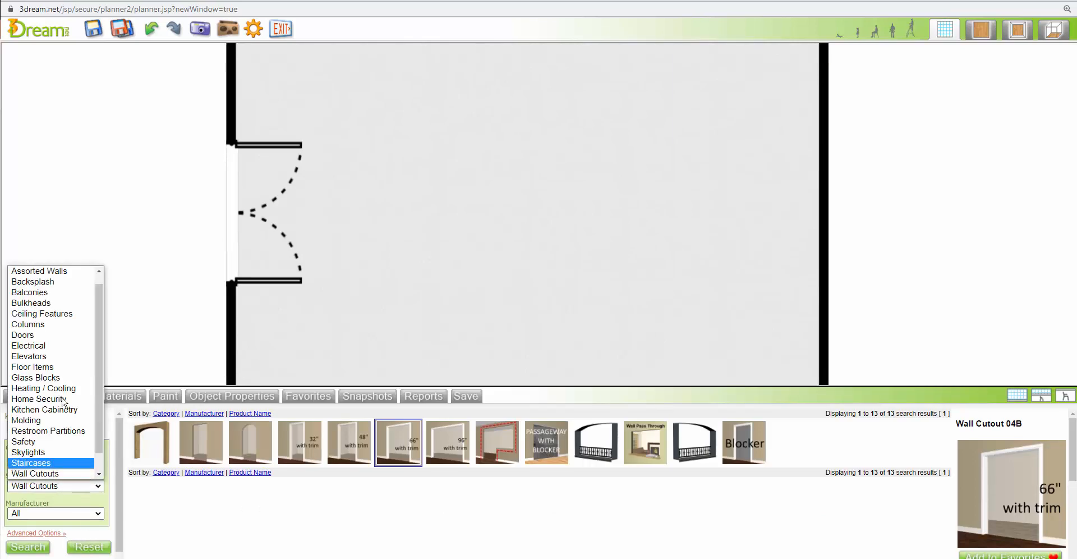
pyautogui.click(57, 420)
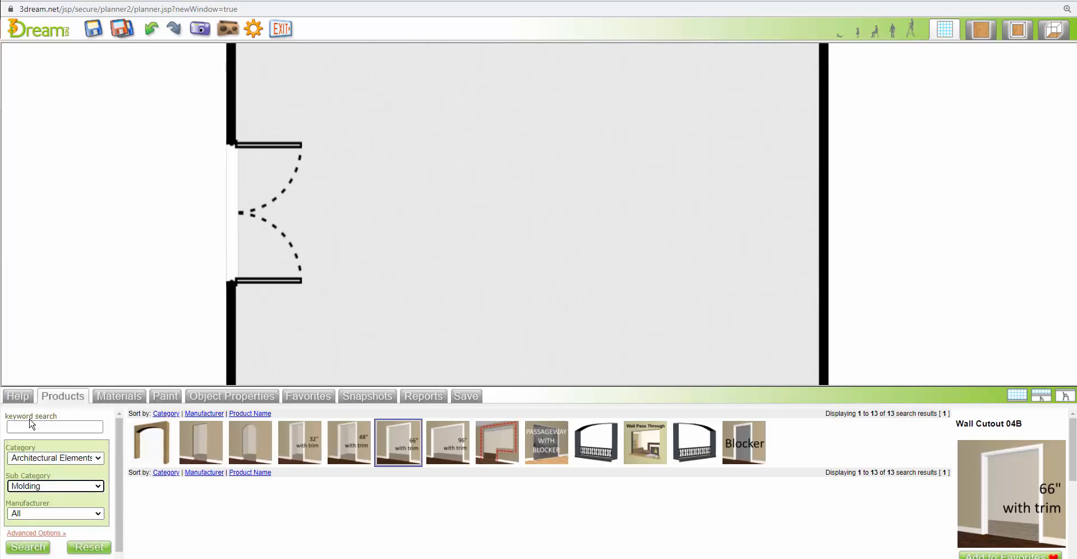
pyautogui.click(29, 548)
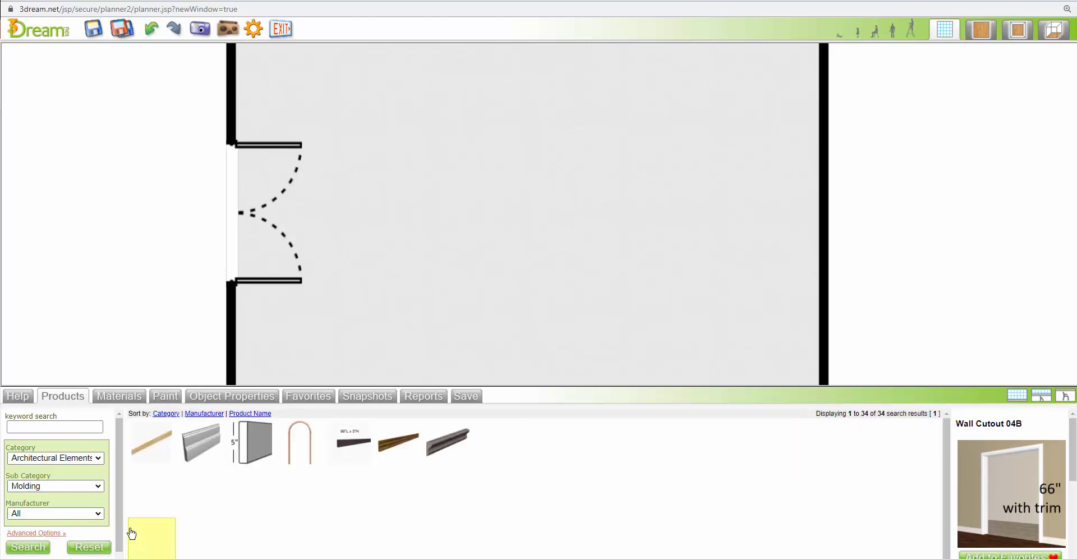
pyautogui.scroll(-2, 532, 315)
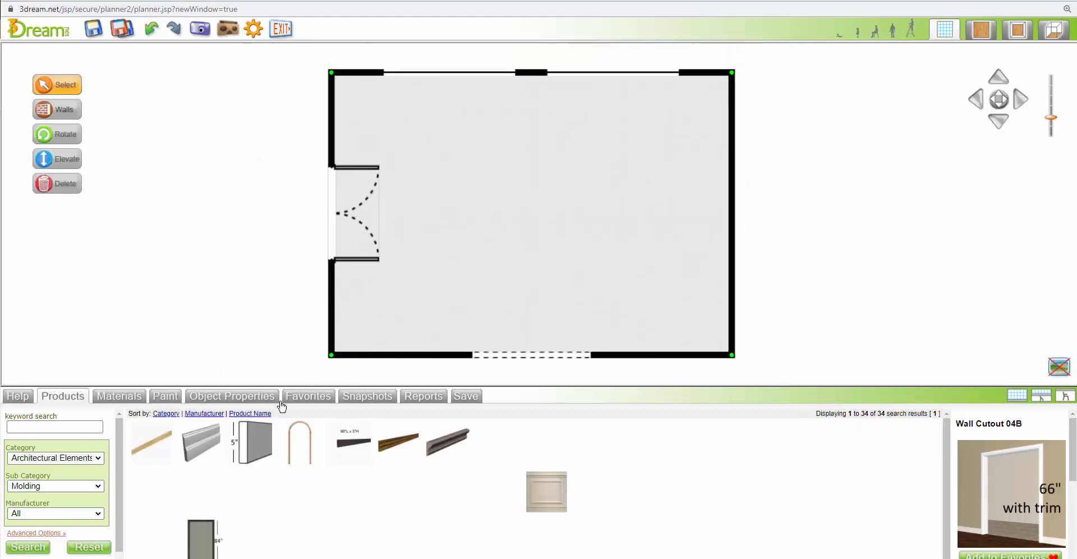
# Place Baseboard 01 along all four walls of the room.
pyautogui.click(201, 444)
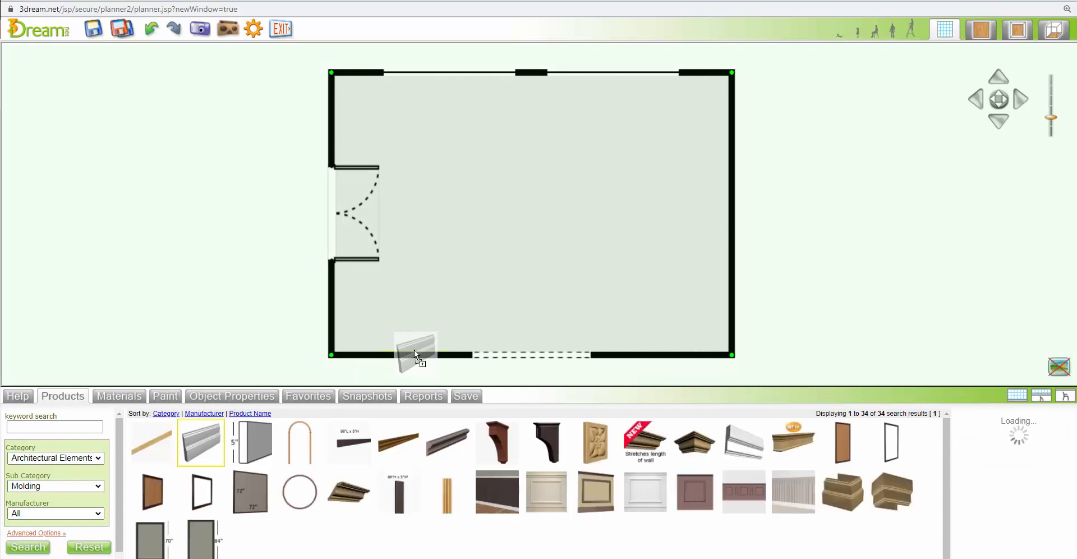
pyautogui.moveTo(195, 442); pyautogui.dragTo(340, 276)
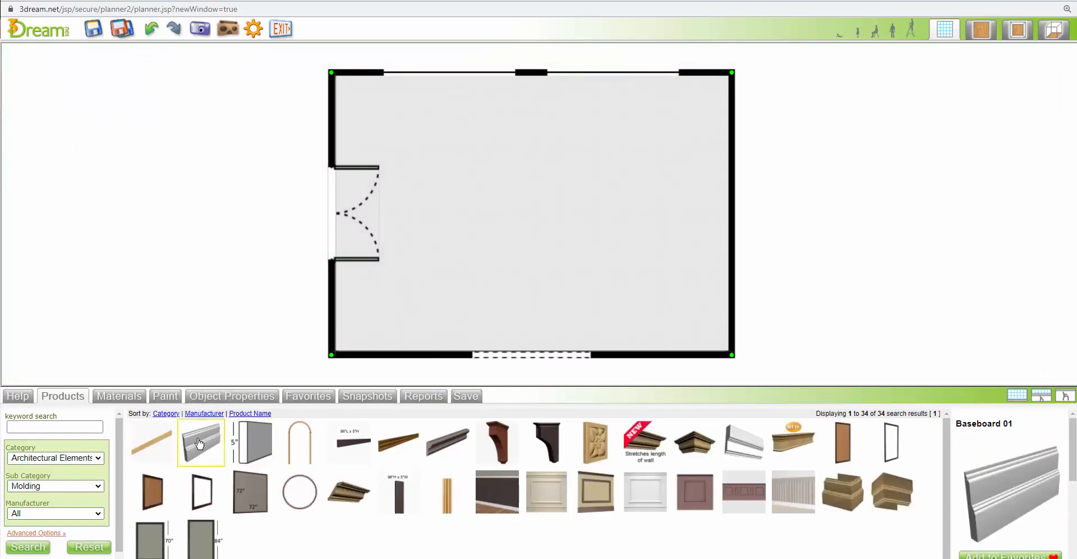
pyautogui.moveTo(197, 445); pyautogui.dragTo(498, 87)
pyautogui.moveTo(195, 443); pyautogui.dragTo(718, 235)
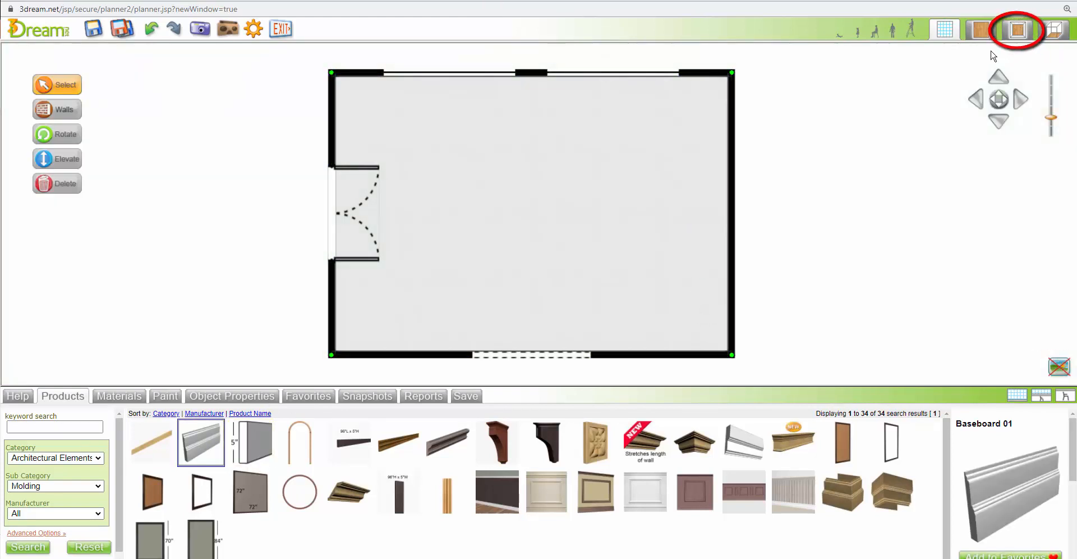
# Place the wall-length Crown 03 molding along all four walls in the textured perspective top view.
pyautogui.click(1017, 30)
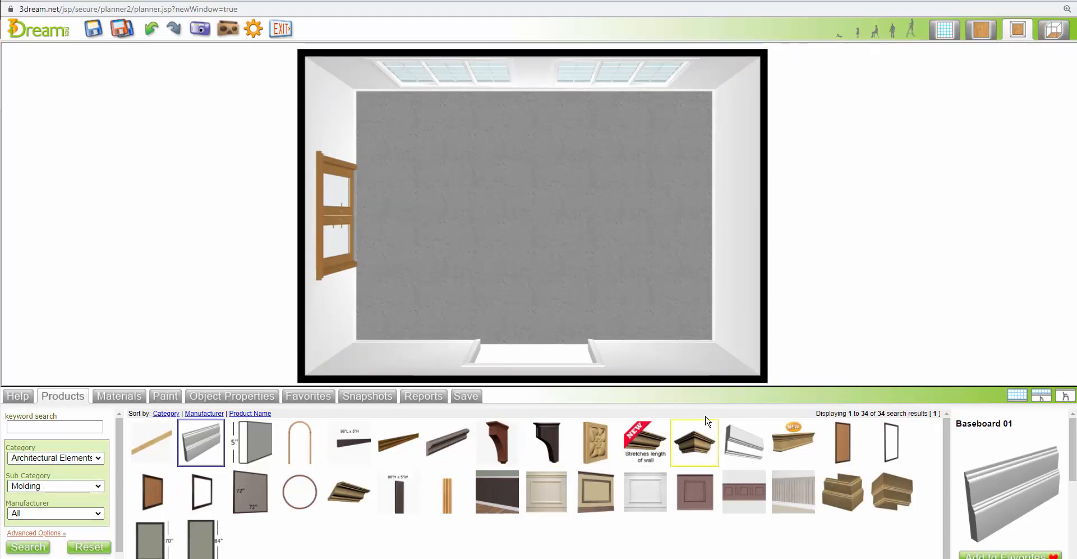
pyautogui.moveTo(644, 450); pyautogui.dragTo(573, 371)
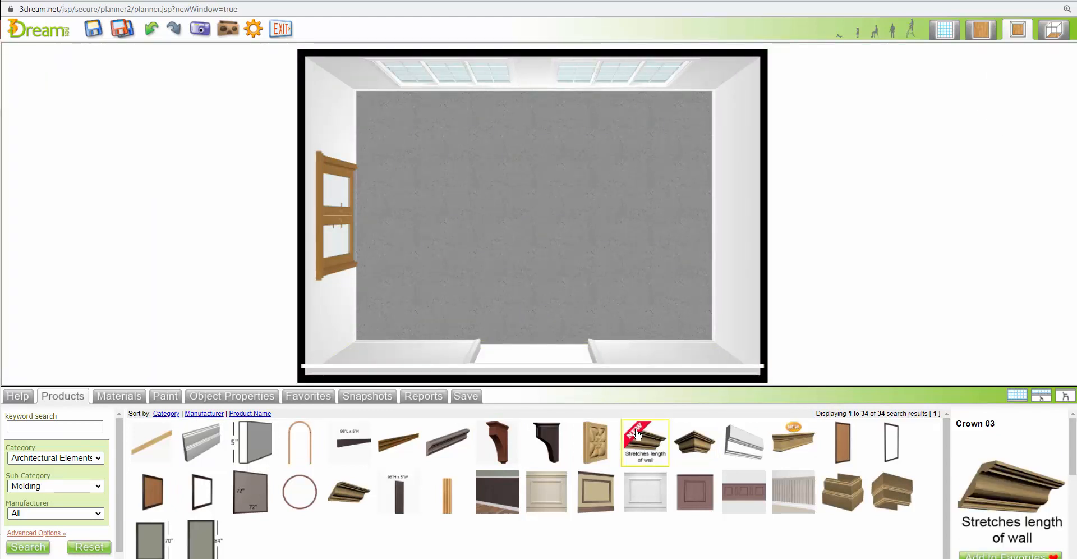
pyautogui.moveTo(645, 443); pyautogui.dragTo(525, 86)
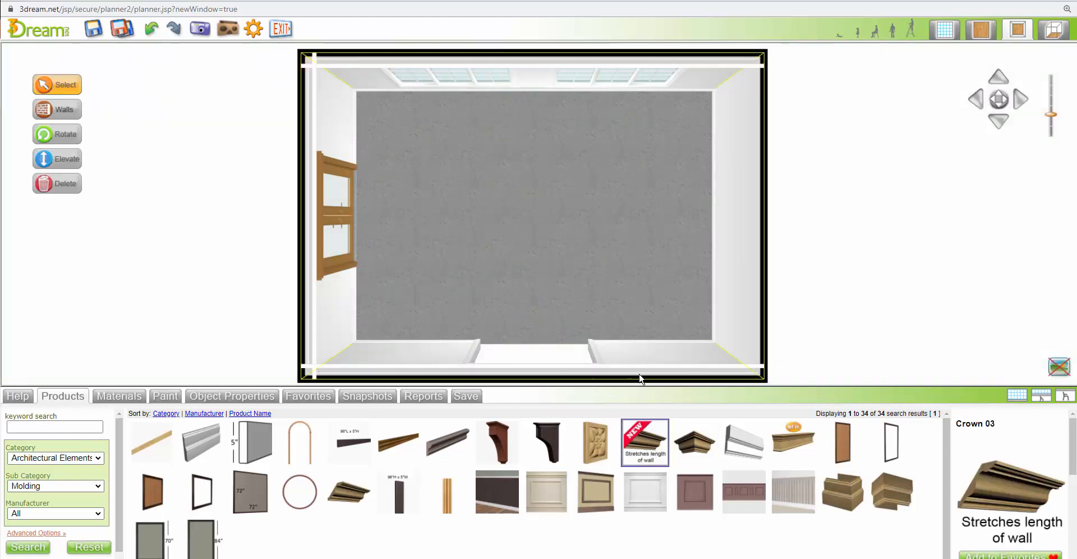
pyautogui.moveTo(645, 443); pyautogui.dragTo(727, 202)
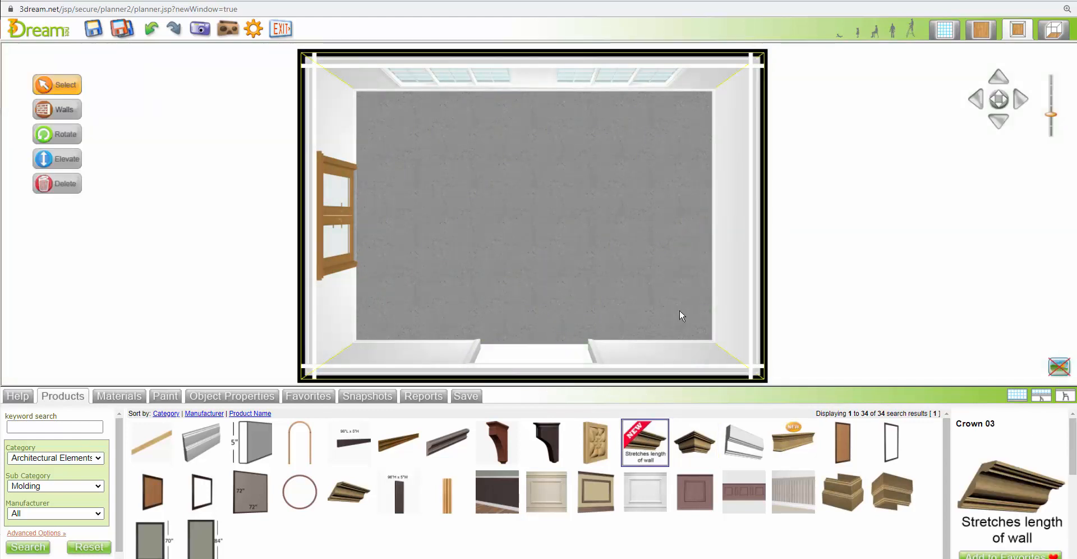
pyautogui.click(867, 265)
# Return to the floor plan view and delete Wall Cutout 04B from the bottom wall.
pyautogui.click(478, 354)
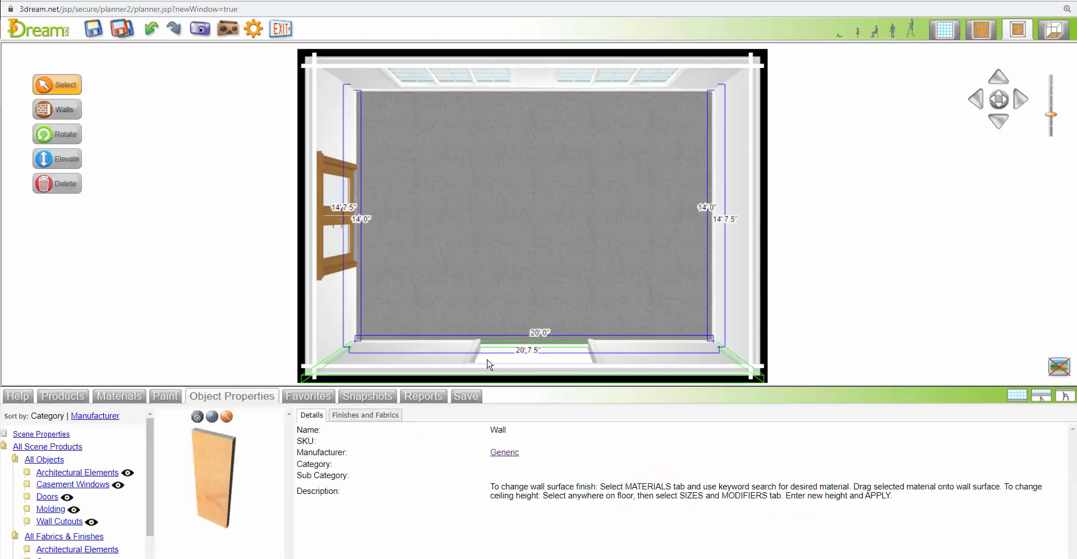
pyautogui.click(487, 359)
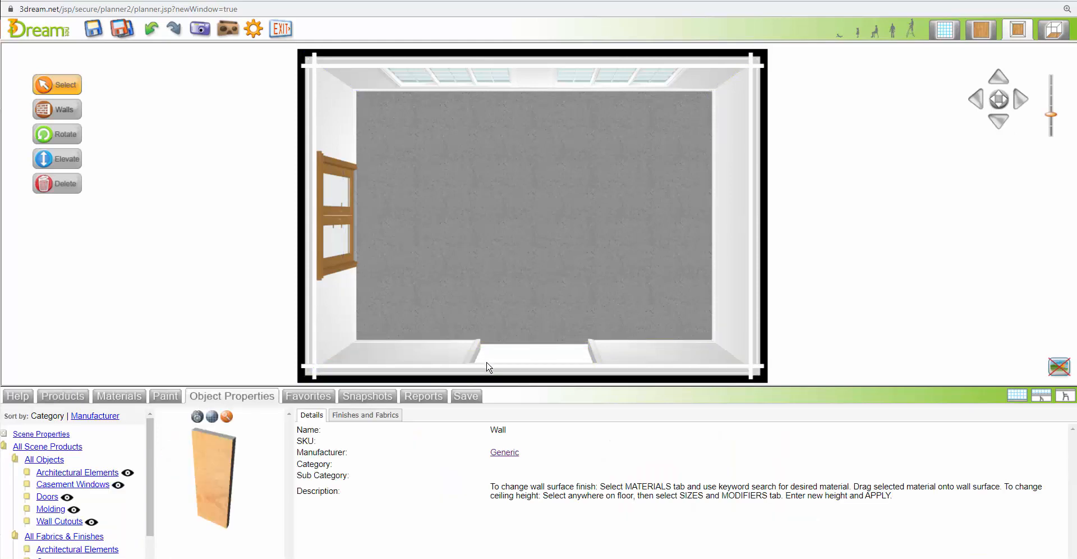
pyautogui.click(942, 37)
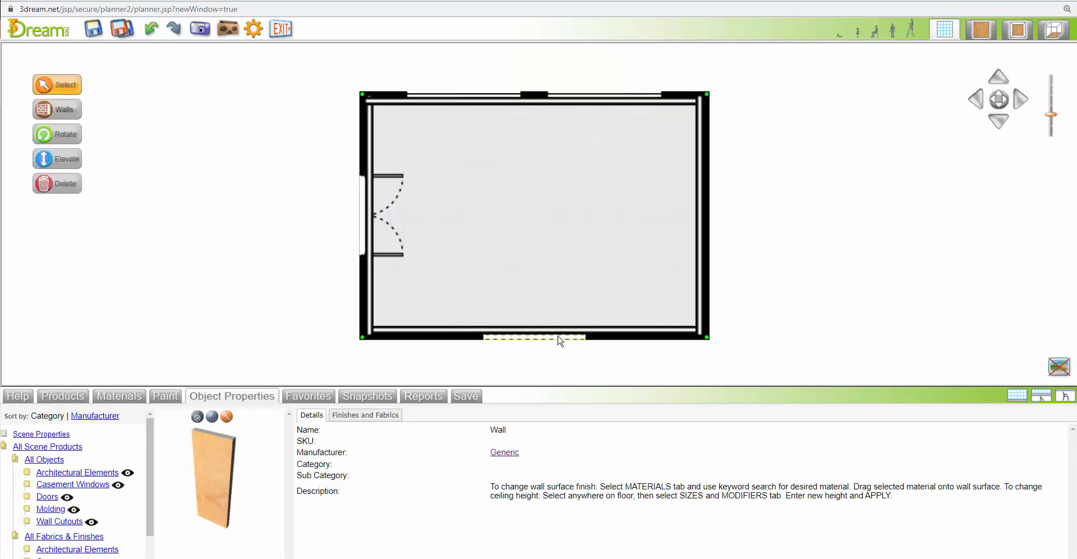
pyautogui.click(558, 337)
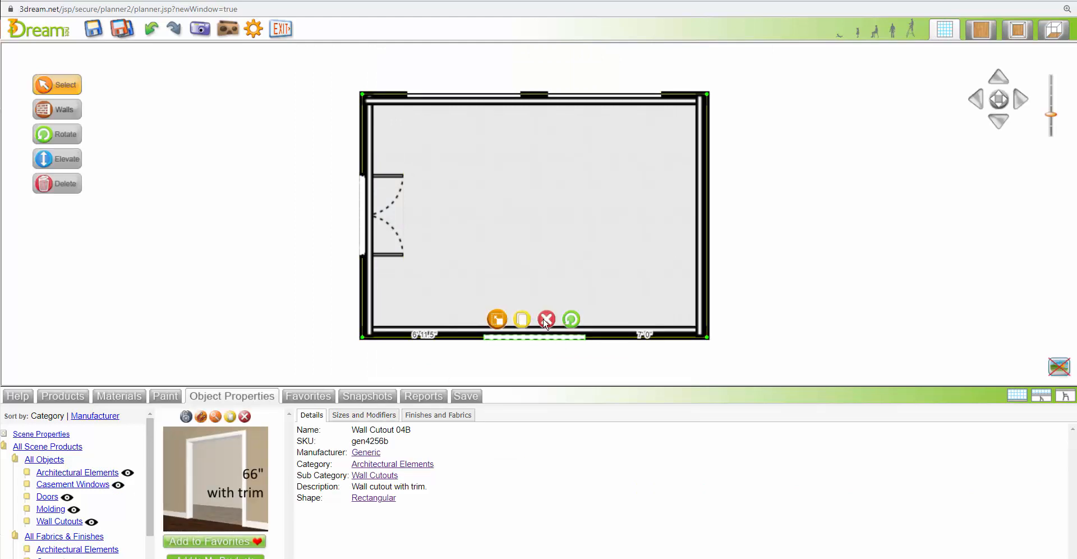
pyautogui.click(547, 319)
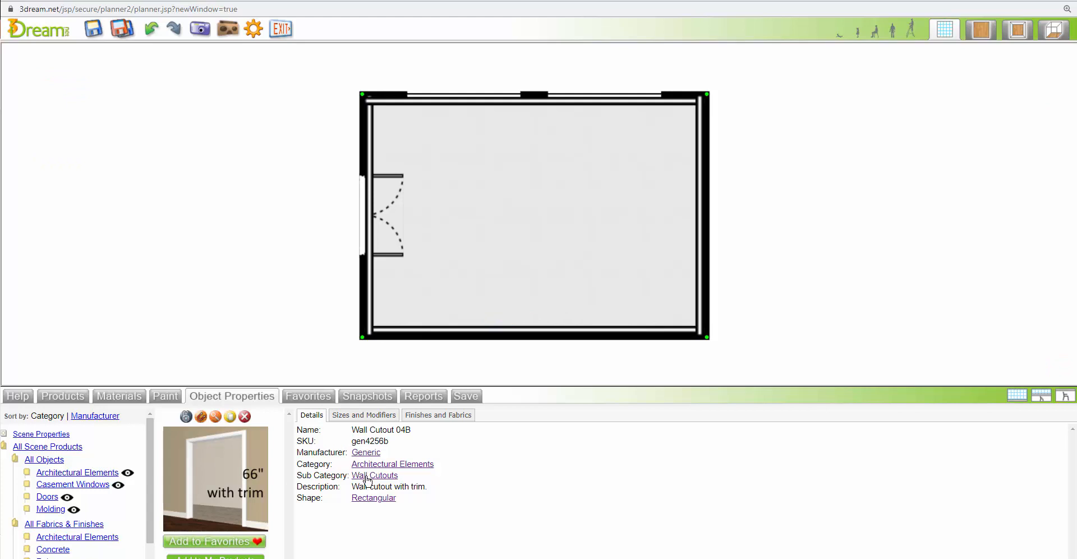
# Place Wall Cutout 04A on the bottom wall, nearly centered with 8' 0" and 7' 11.5" of wall beside it, and set its height to 84 inches.
pyautogui.moveTo(348, 443); pyautogui.dragTo(535, 336)
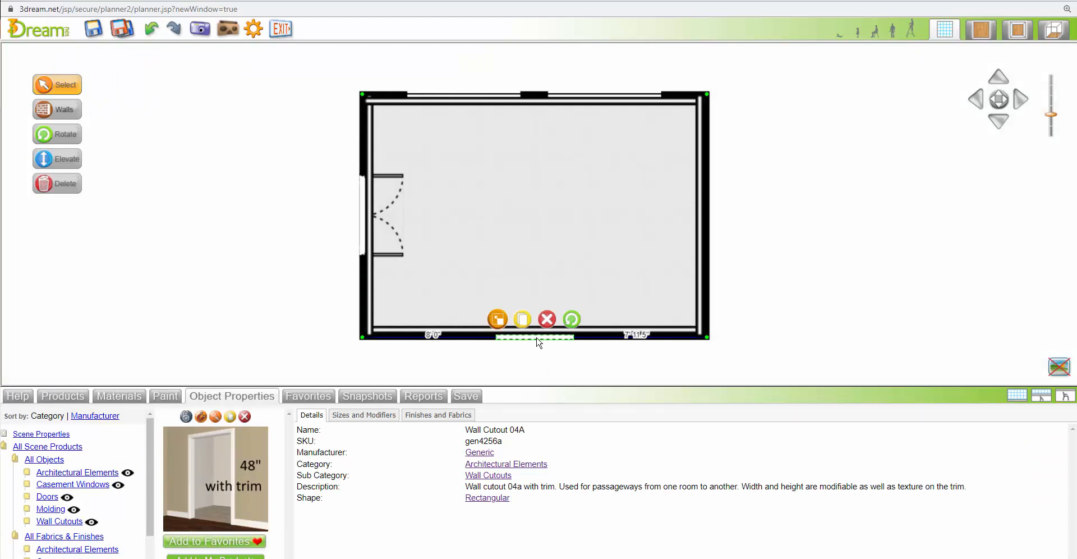
pyautogui.click(376, 415)
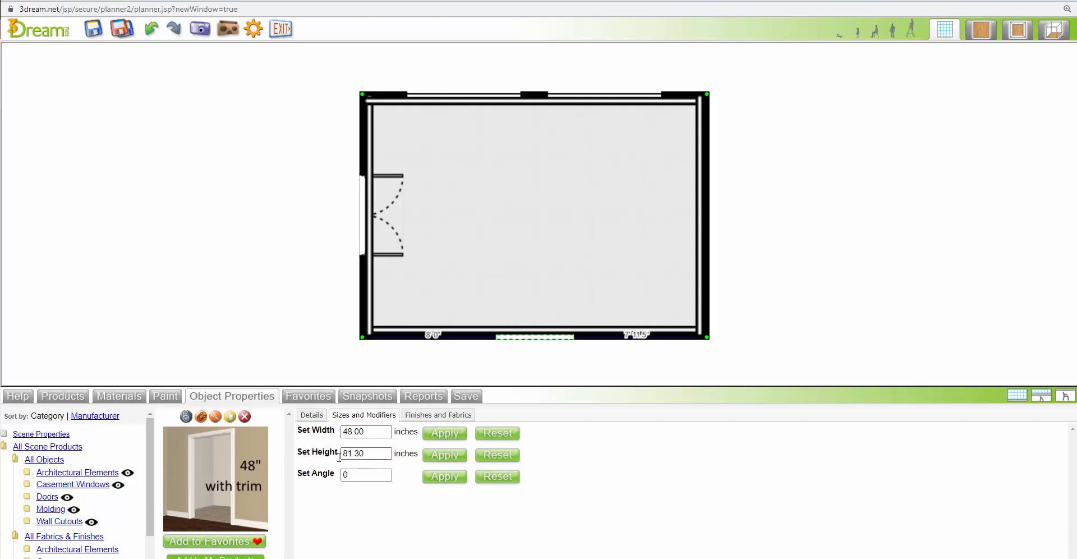
pyautogui.doubleClick(341, 455)
pyautogui.write('84')
pyautogui.click(444, 455)
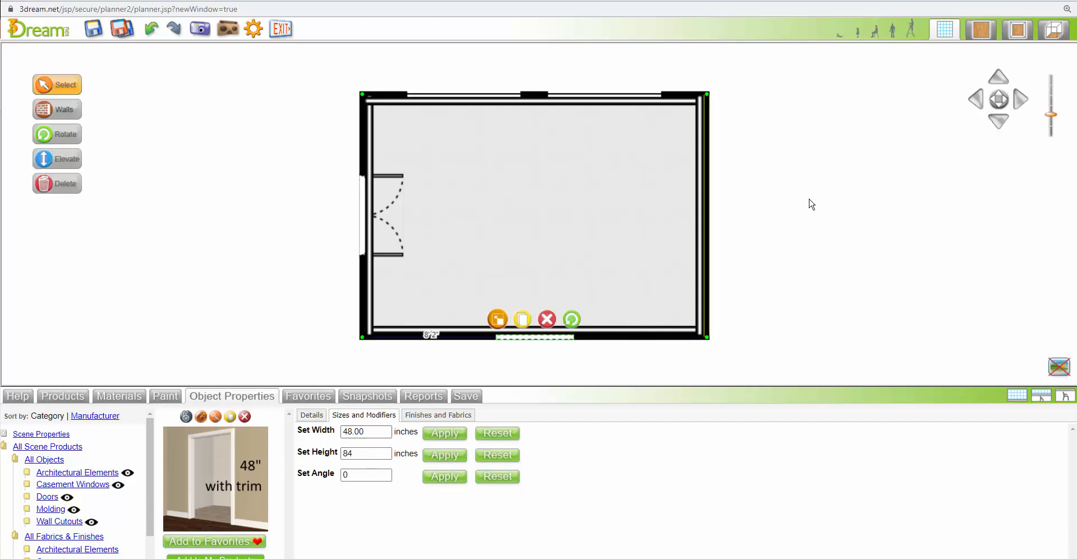
# Show the textured top view and search the material catalog for the Hardwood sub-category of Flooring.
pyautogui.click(982, 31)
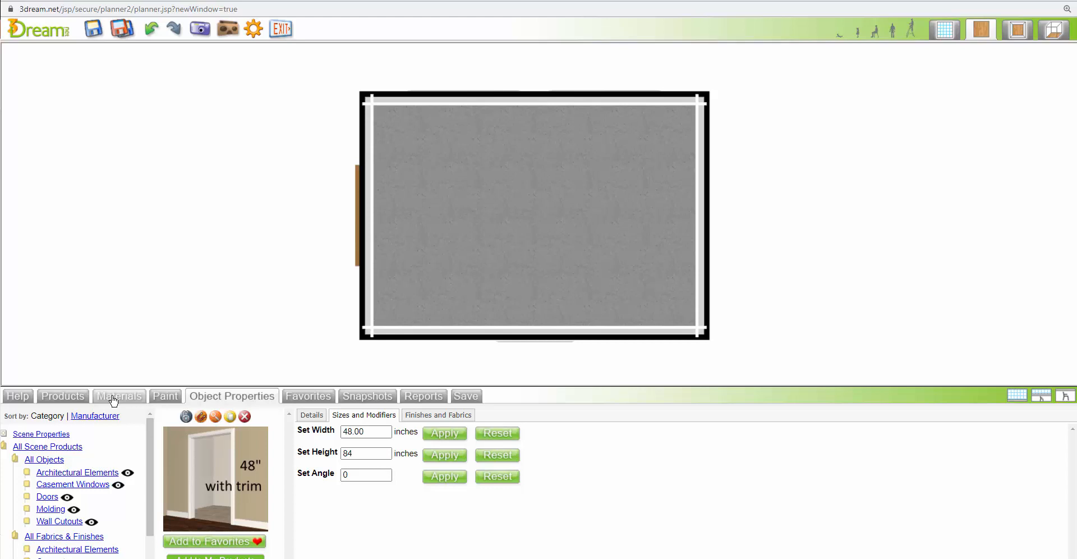
pyautogui.click(113, 400)
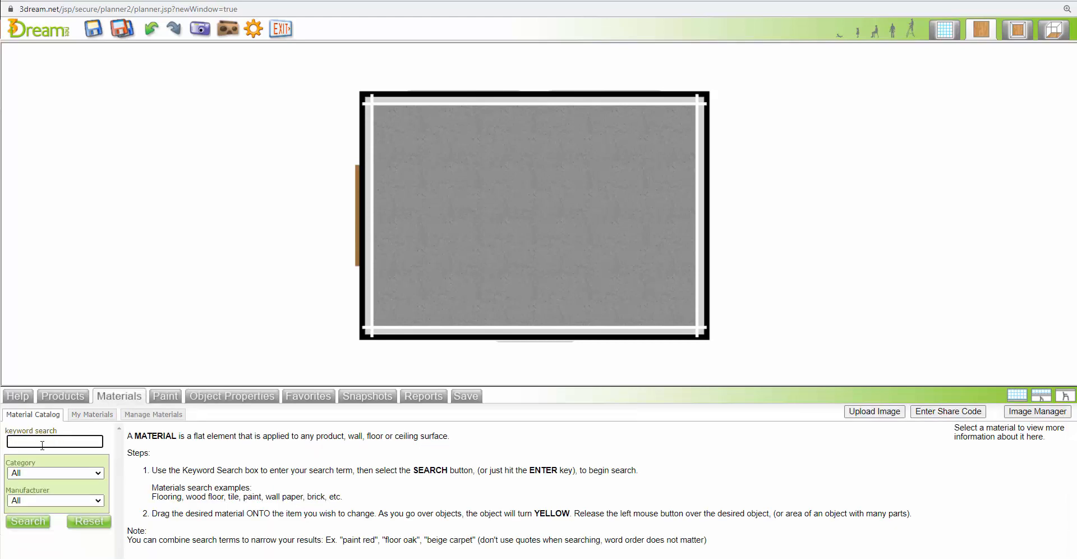
pyautogui.click(51, 473)
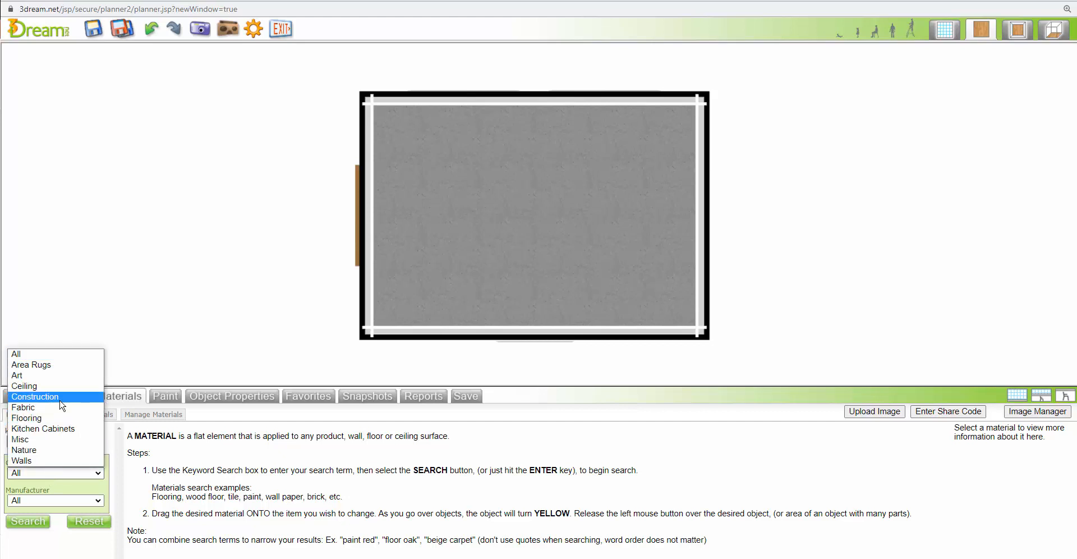
pyautogui.click(49, 419)
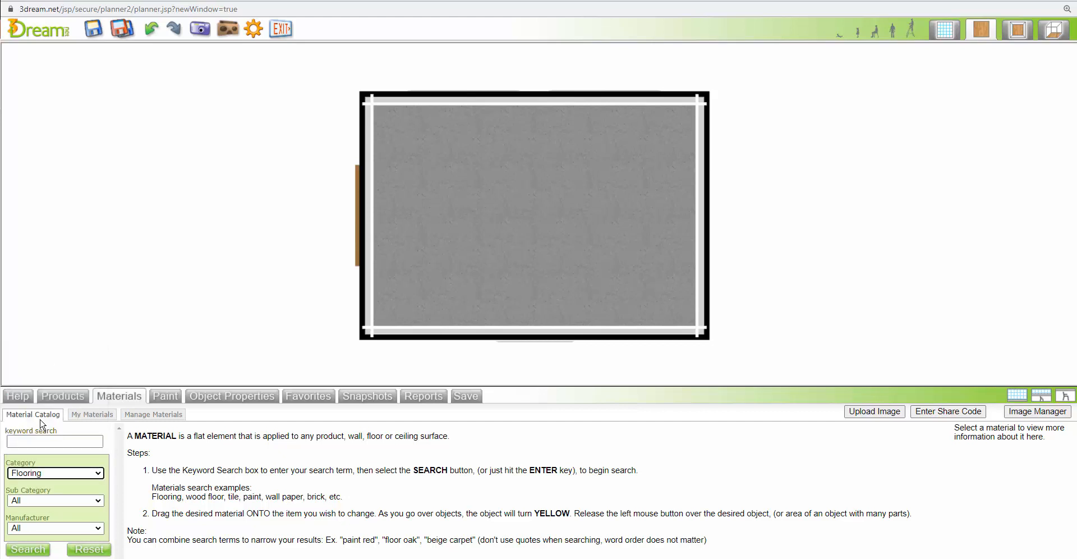
pyautogui.click(41, 502)
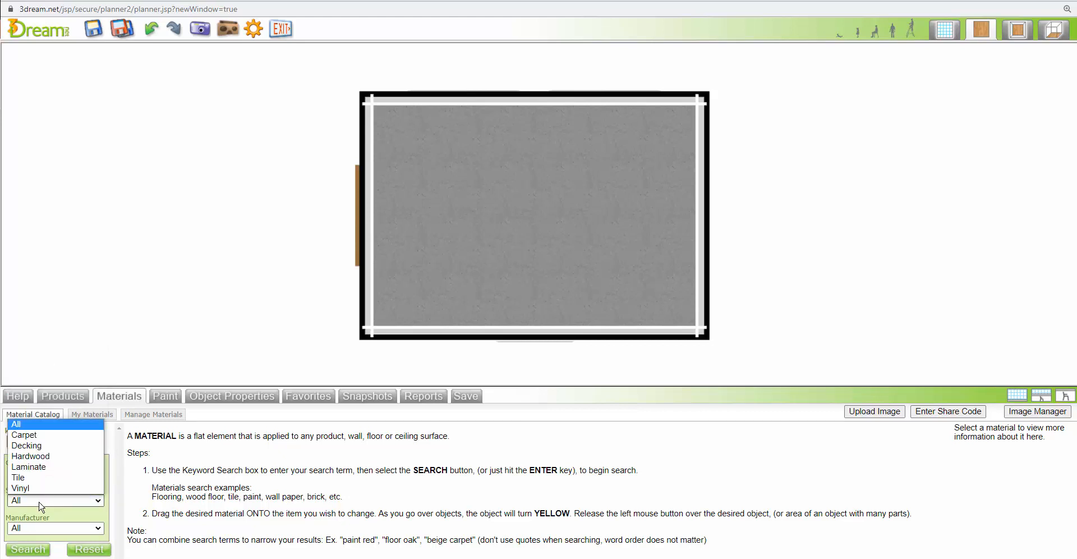
pyautogui.click(42, 456)
pyautogui.click(34, 551)
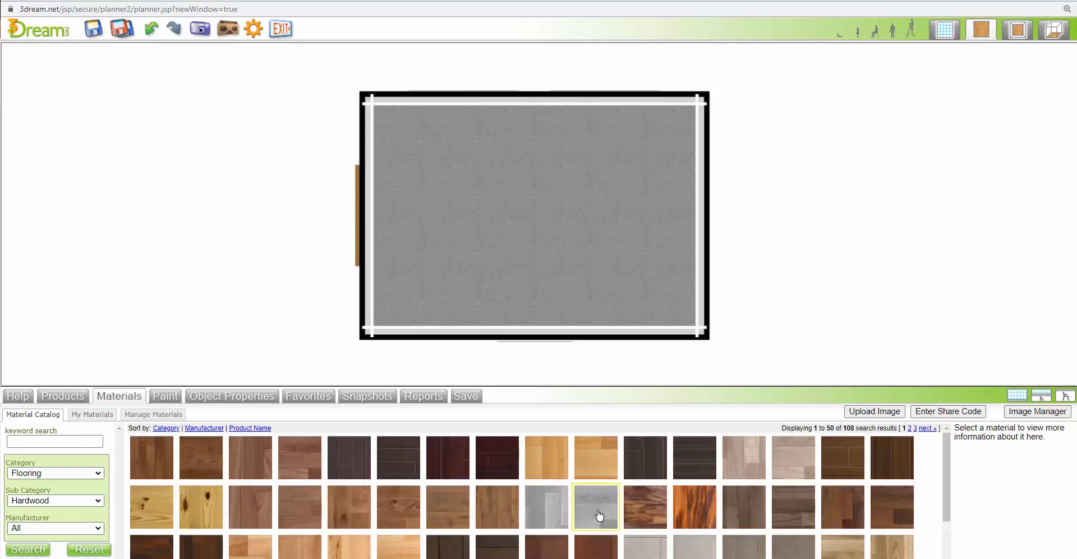
# Try 1 Hardwood 17 on the floor, and replace it with 1 Hardwood 06.
pyautogui.moveTo(599, 515); pyautogui.dragTo(595, 269)
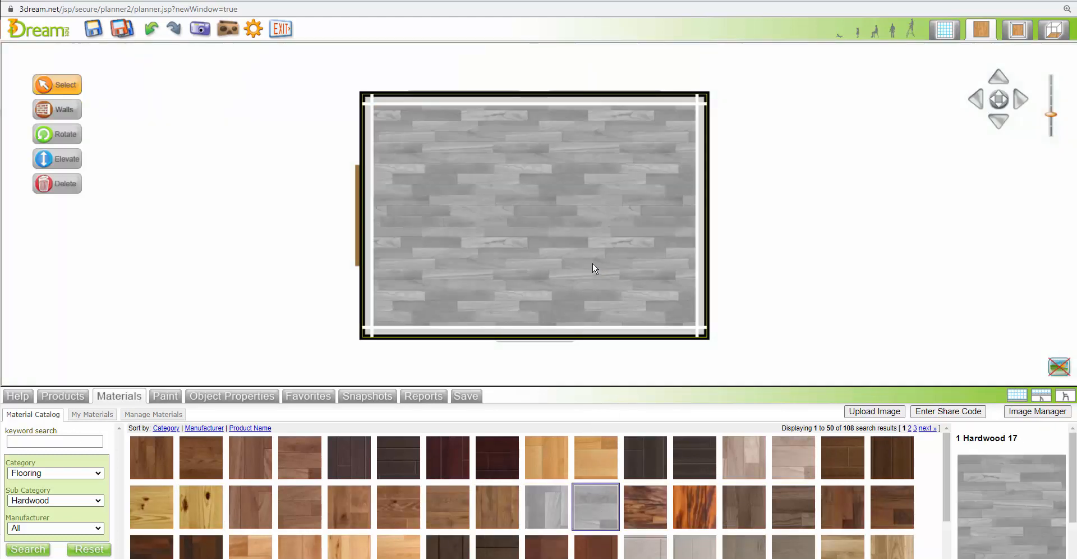
pyautogui.scroll(4, 597, 259)
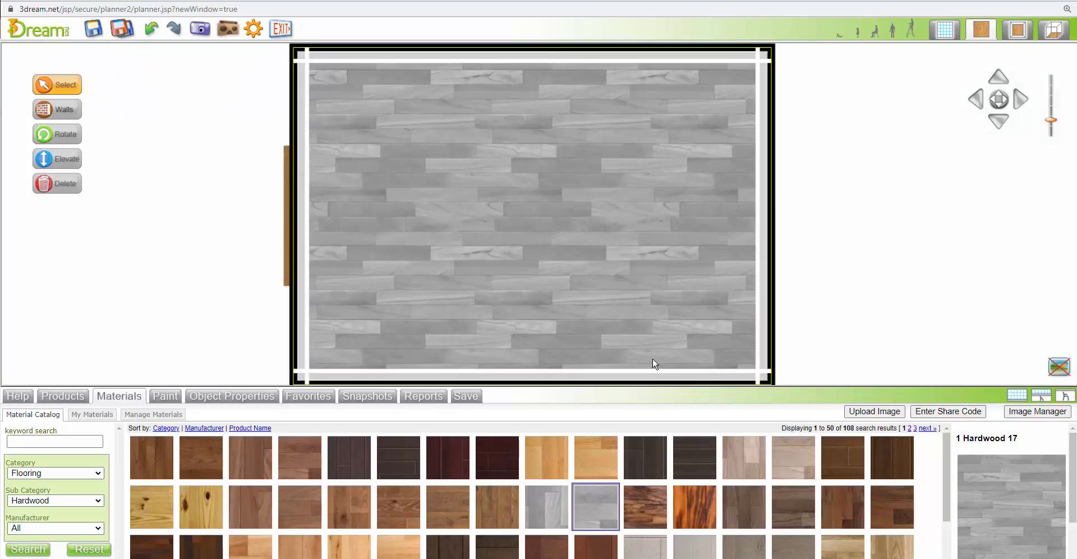
pyautogui.moveTo(815, 463); pyautogui.dragTo(615, 298)
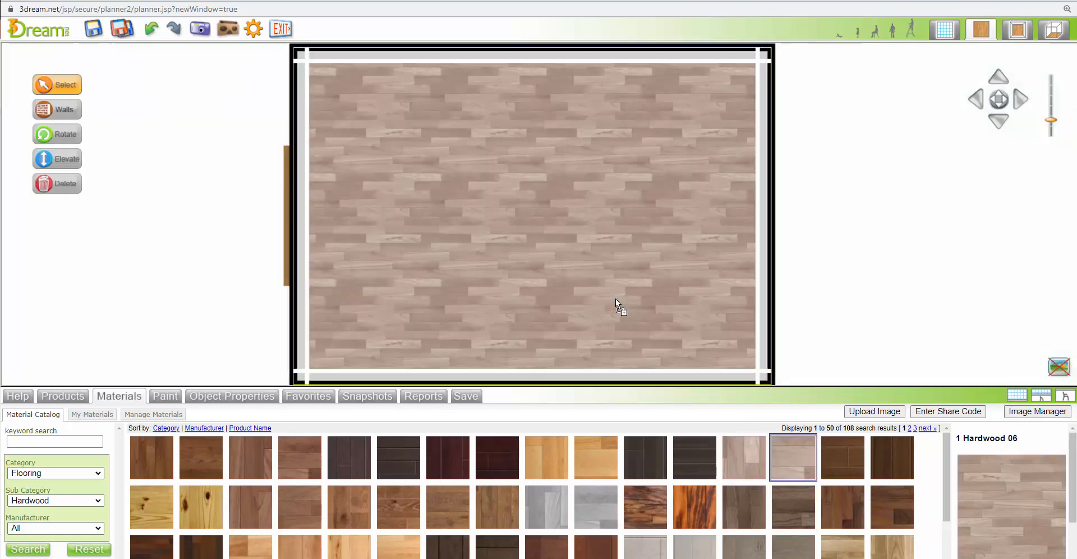
# Maximize the drawing area and inspect the room in the 3D view, moving inside to face the double door.
pyautogui.click(1017, 396)
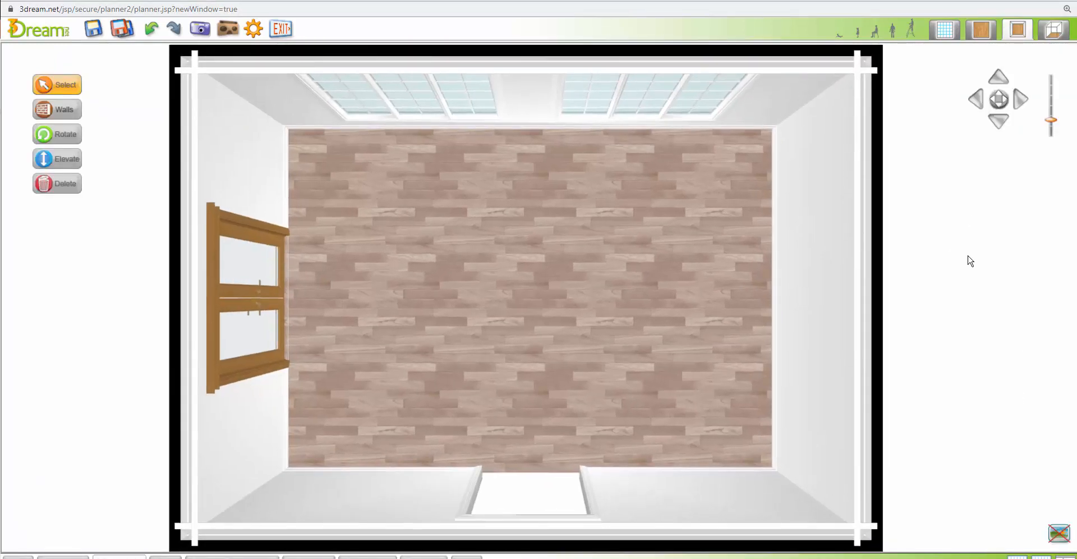
pyautogui.click(1054, 37)
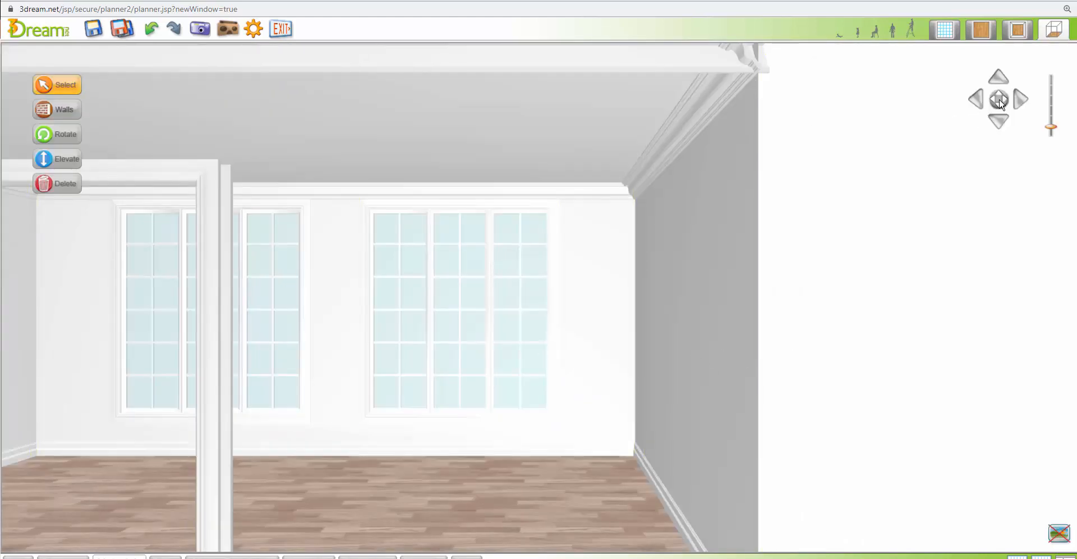
pyautogui.moveTo(999, 99)
pyautogui.mouseDown()
pyautogui.moveTo(985, 97)
pyautogui.moveTo(1002, 98)
pyautogui.mouseUp()
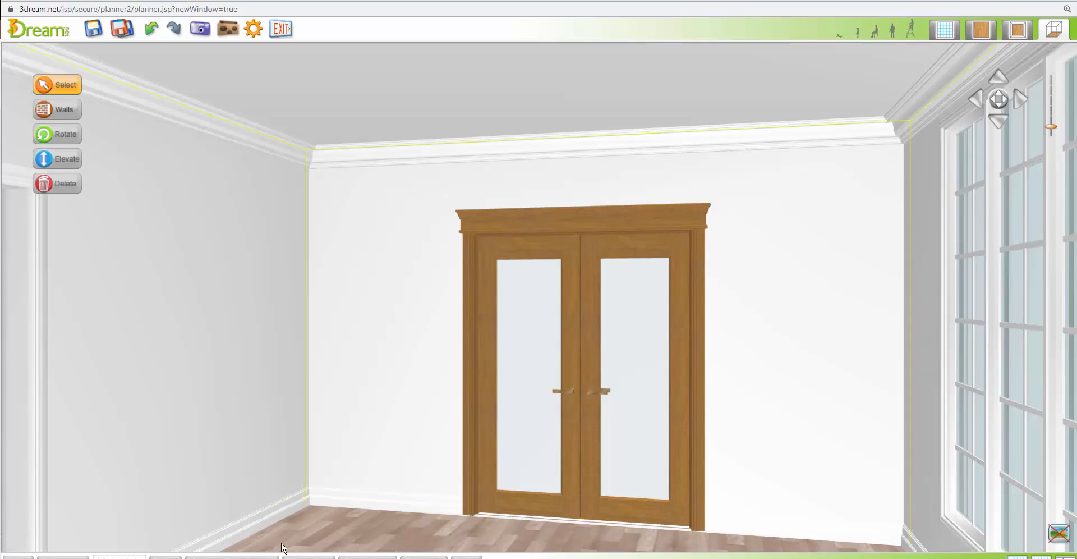
# Apply the white finish of Baseboard 01 to the double door's panels, casing and header, and maximize the drawing area.
pyautogui.click(419, 503)
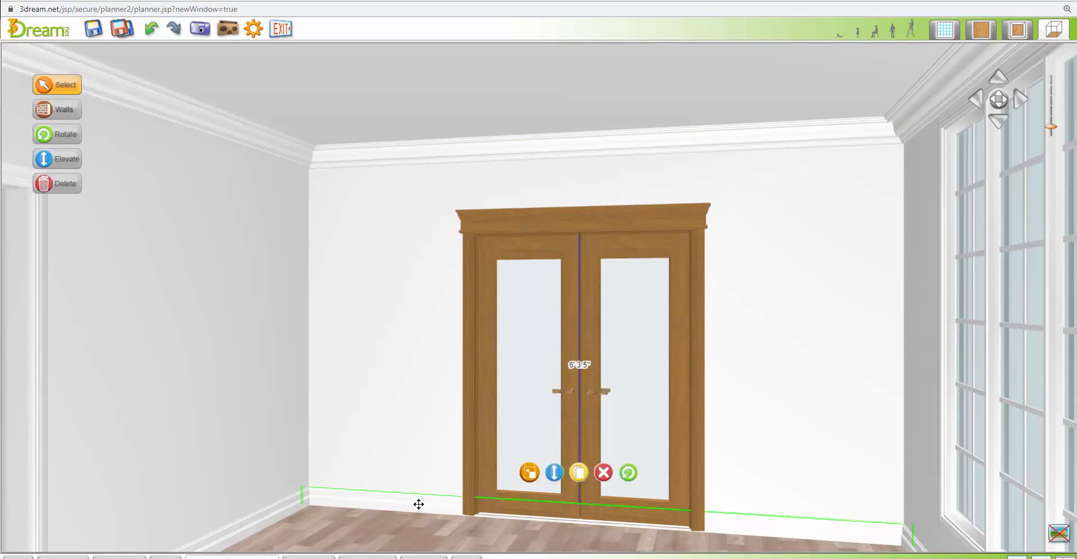
pyautogui.doubleClick(418, 504)
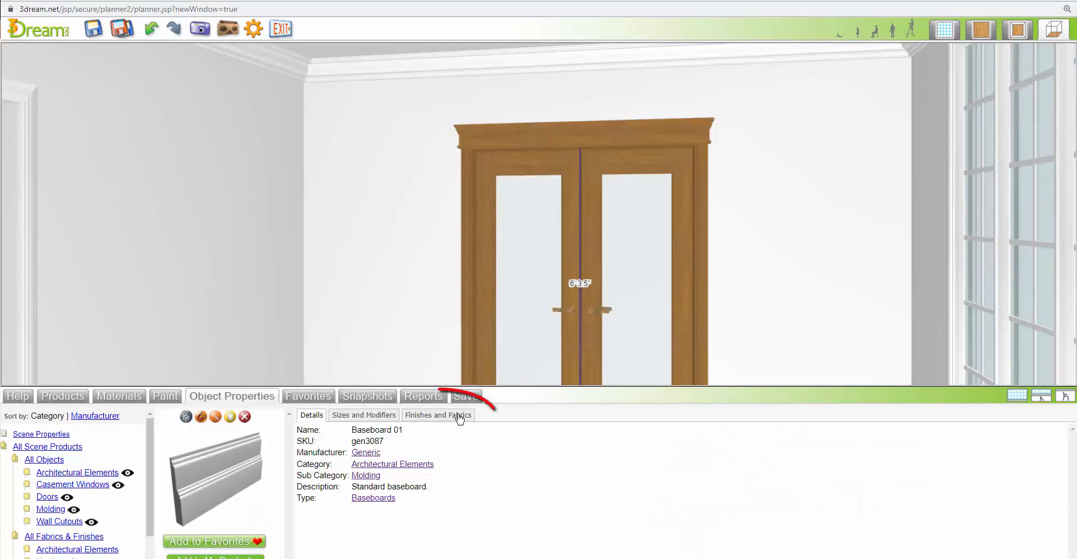
pyautogui.click(443, 416)
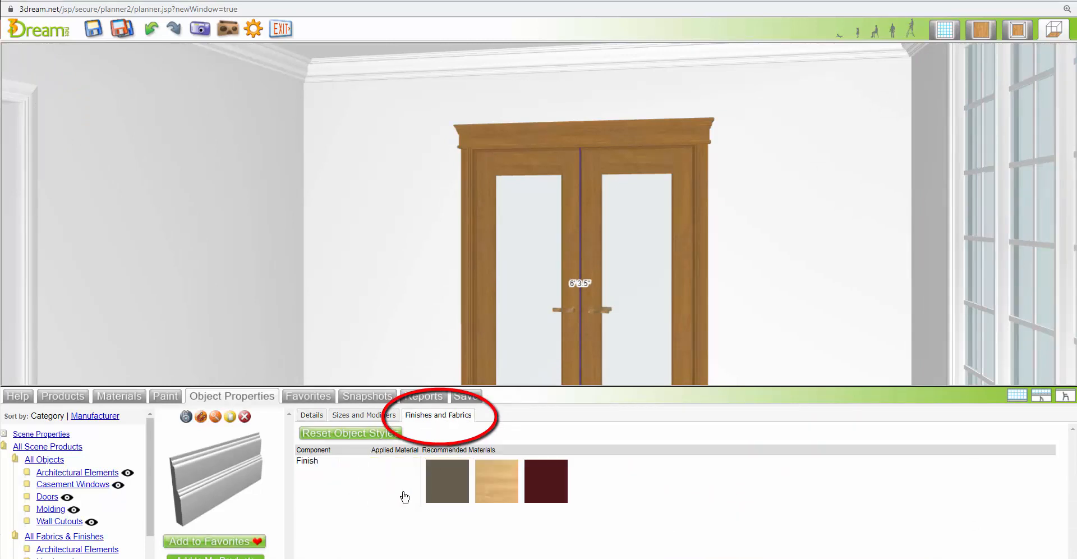
pyautogui.moveTo(394, 488); pyautogui.dragTo(484, 380)
pyautogui.moveTo(407, 479); pyautogui.dragTo(468, 366)
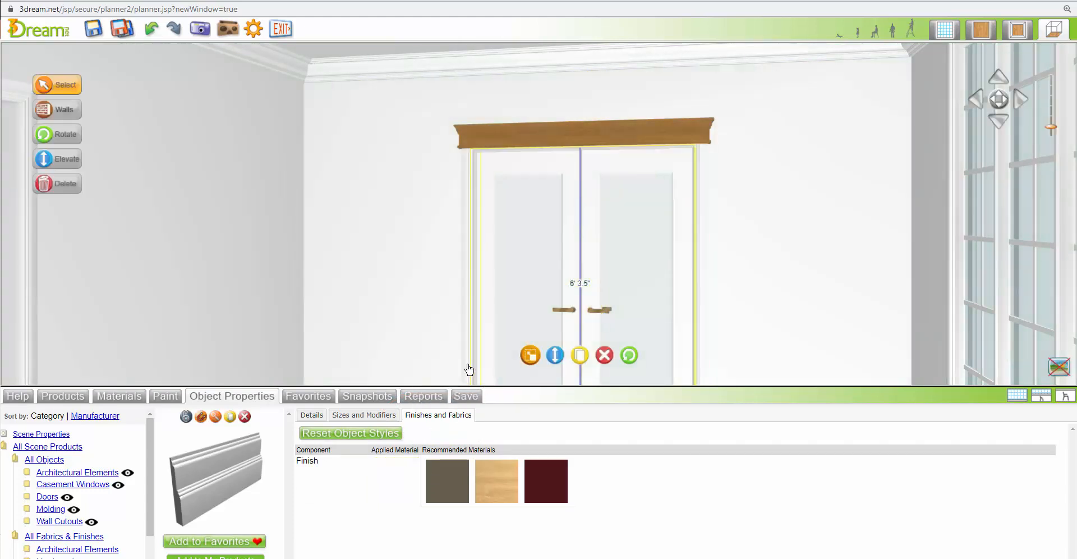
pyautogui.moveTo(403, 468); pyautogui.dragTo(573, 139)
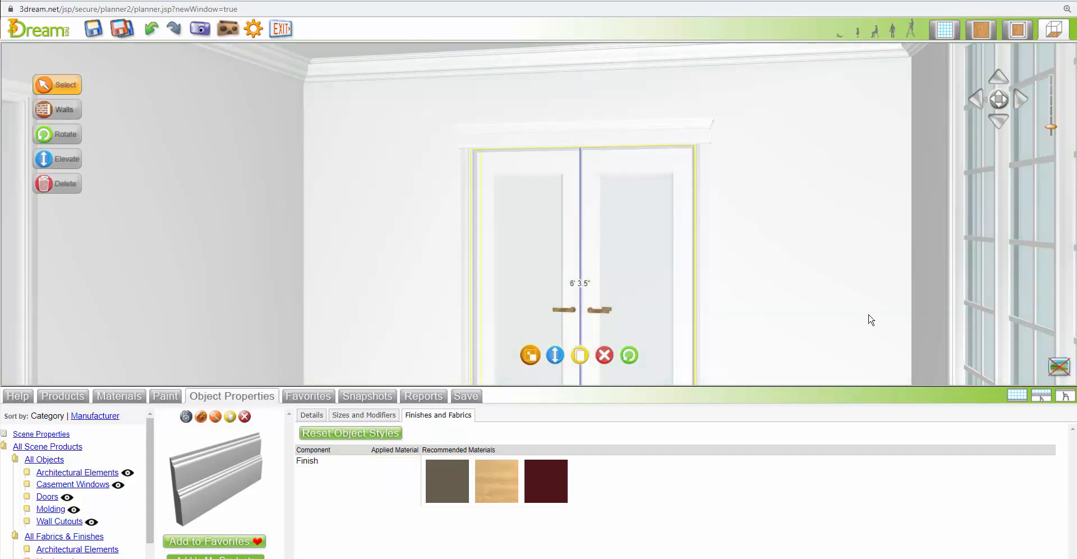
pyautogui.click(1020, 397)
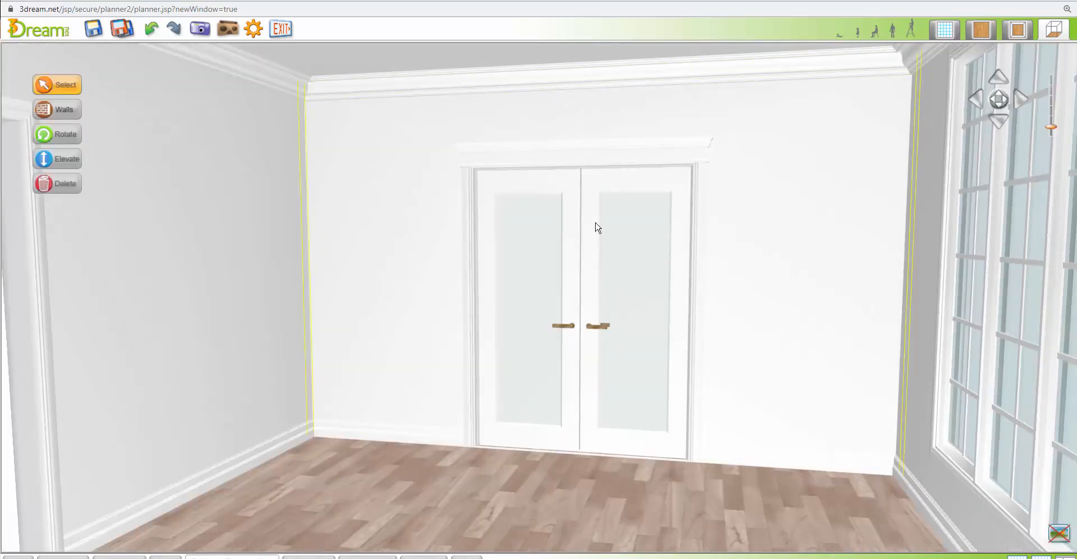
# Open the properties of the Door 09 French double door and examine its size settings and finish components down to the inset.
pyautogui.click(594, 325)
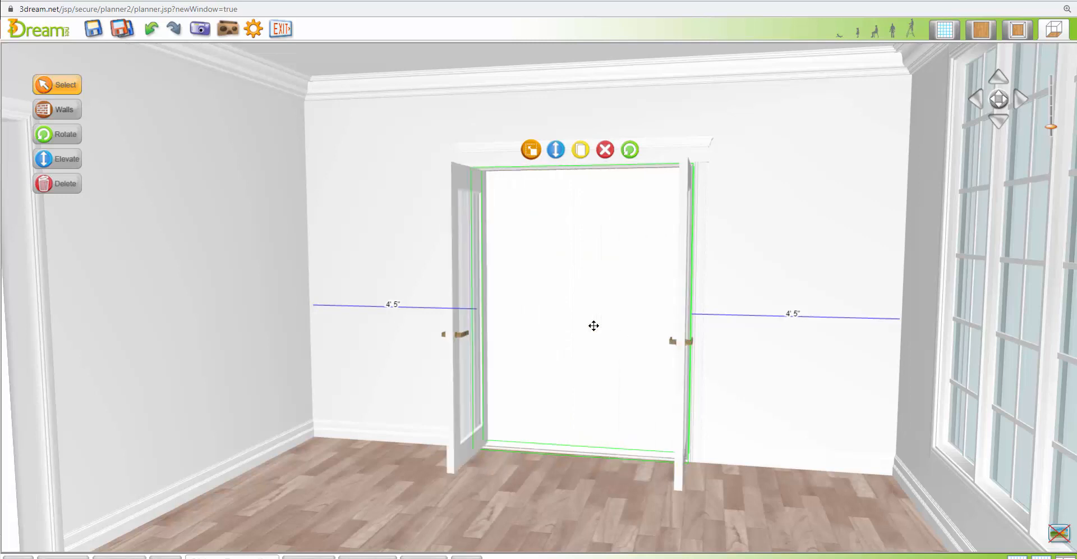
pyautogui.click(473, 368)
pyautogui.click(232, 556)
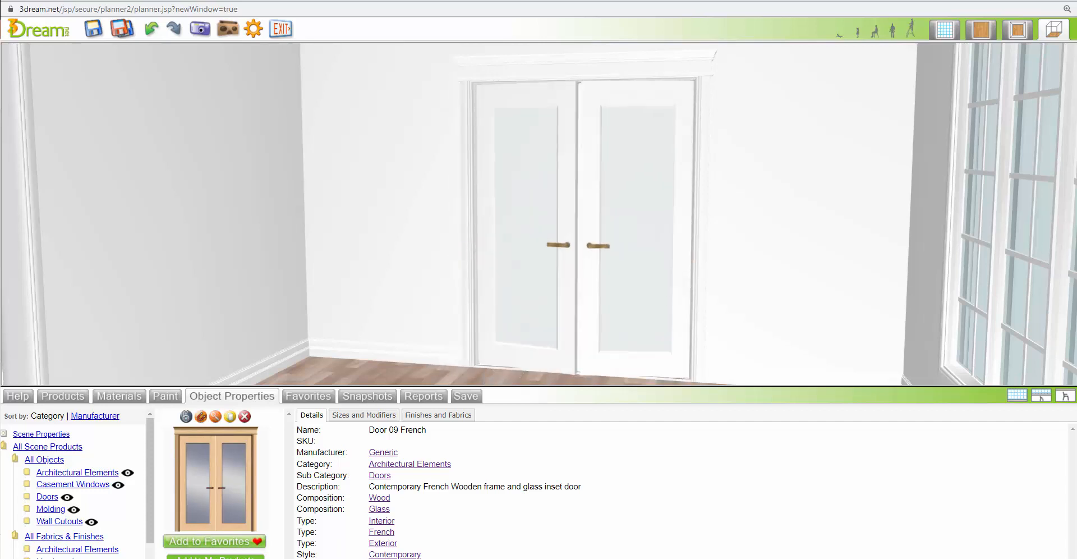
pyautogui.click(381, 422)
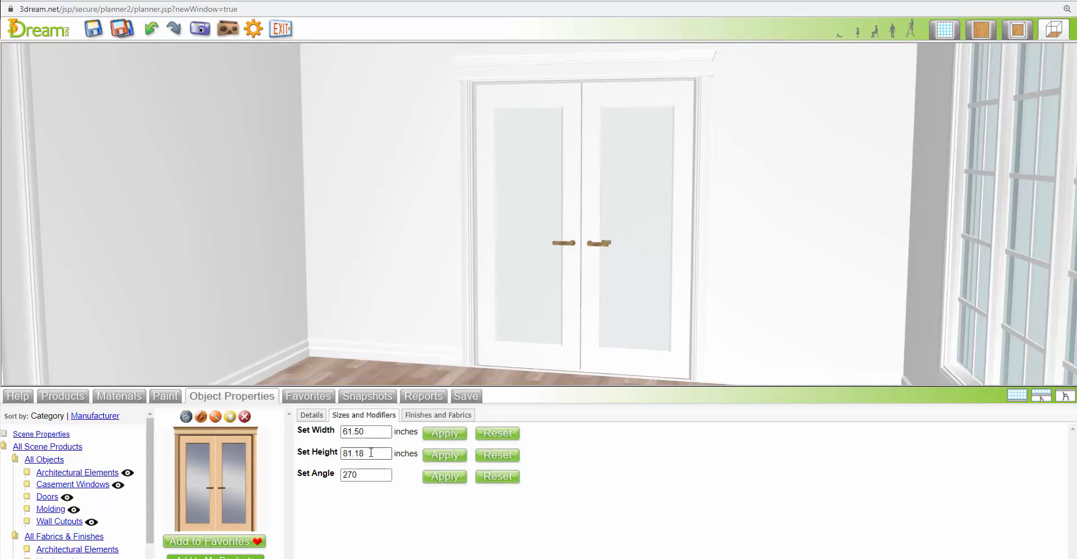
pyautogui.click(436, 415)
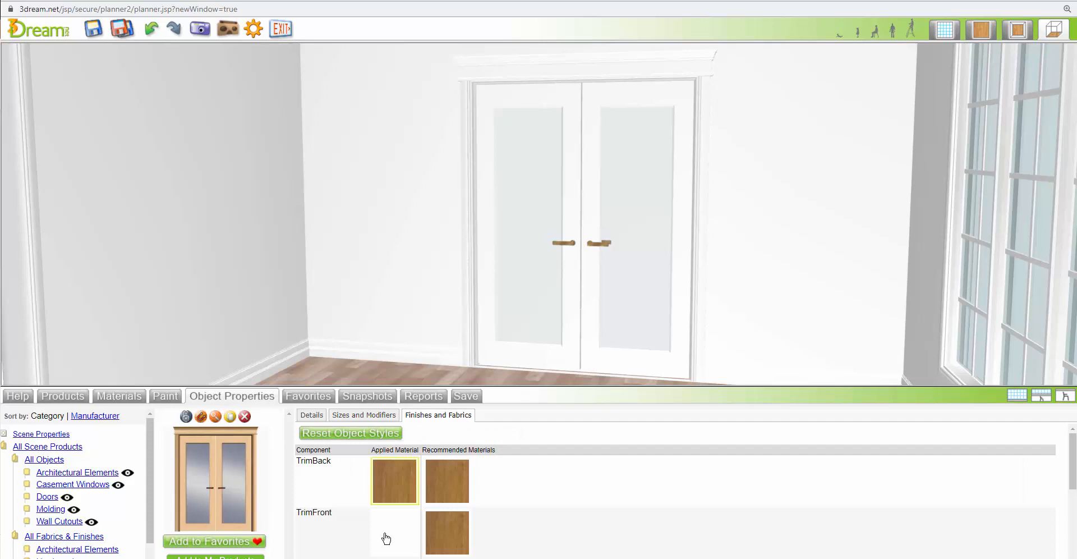
pyautogui.scroll(-3, 424, 516)
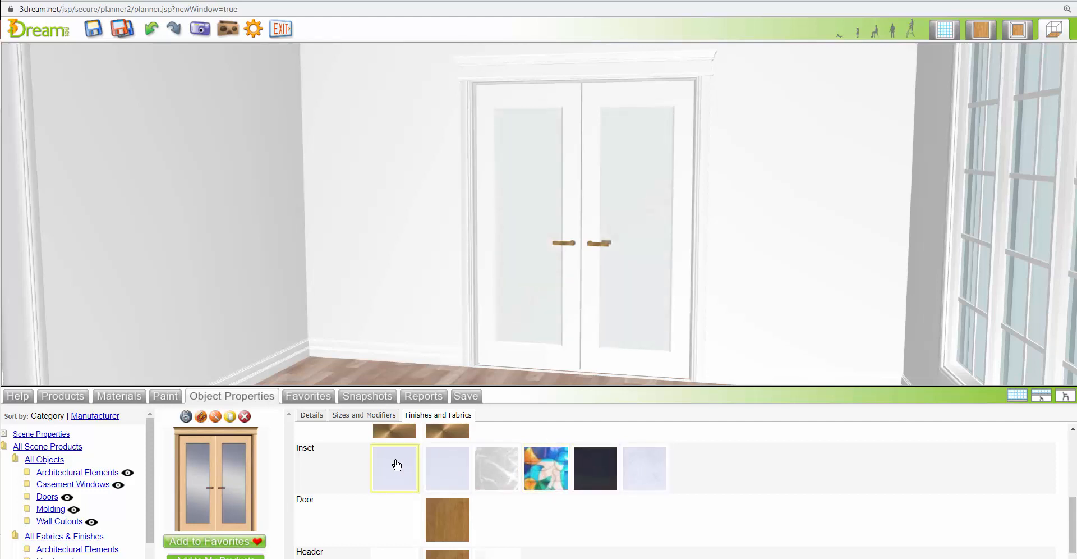
# Try the white finish on the double door's glass insets, inspect it in the maximized 3D view, and undo it.
pyautogui.click(468, 359)
pyautogui.click(432, 415)
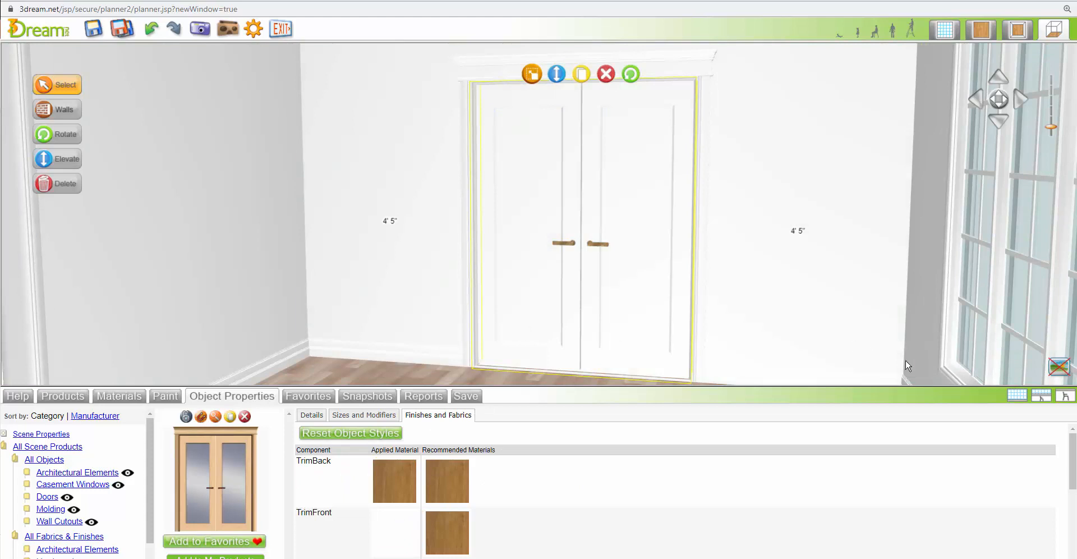
pyautogui.click(1015, 396)
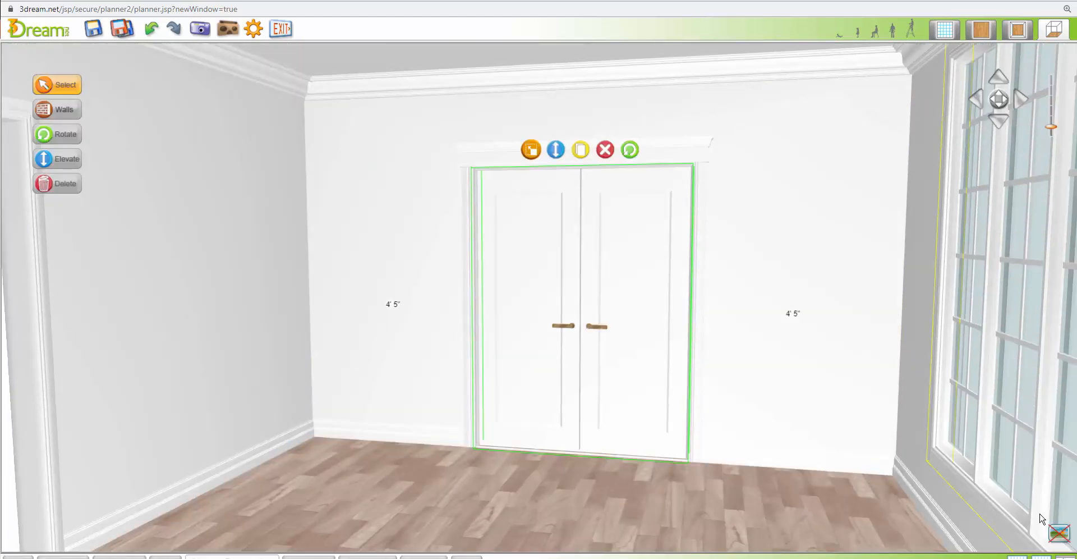
pyautogui.click(1058, 534)
pyautogui.click(1058, 534)
pyautogui.click(682, 132)
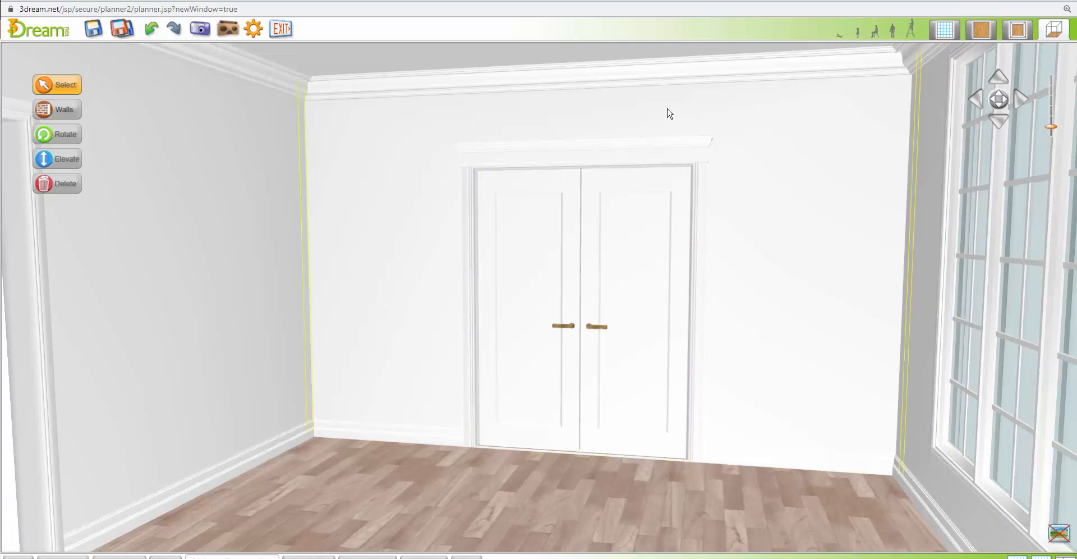
pyautogui.click(150, 32)
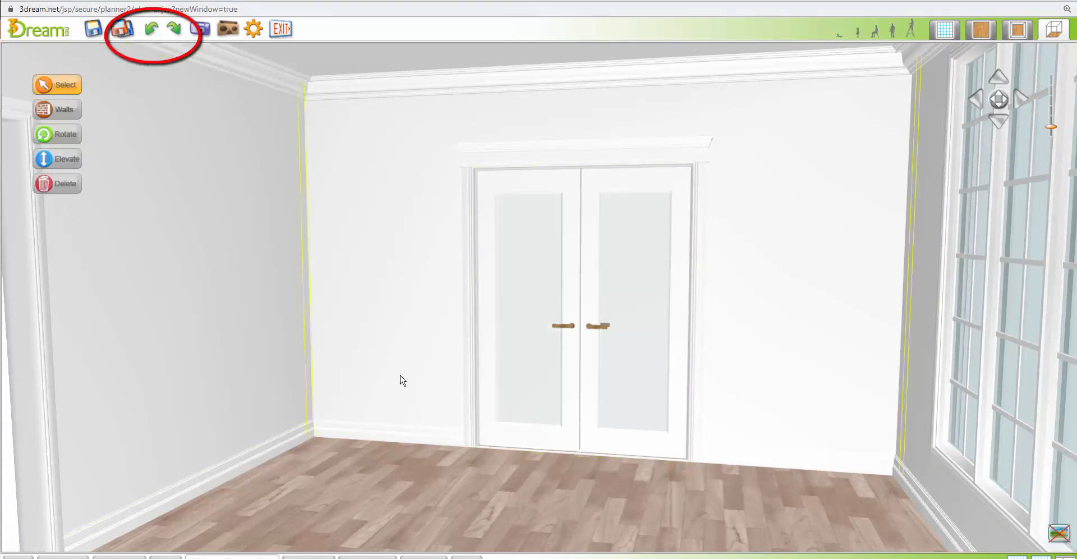
# Show the textured top view, reset the product filters and search the Fireplaces sub-category of Fireplaces / Wood Stoves.
pyautogui.click(981, 31)
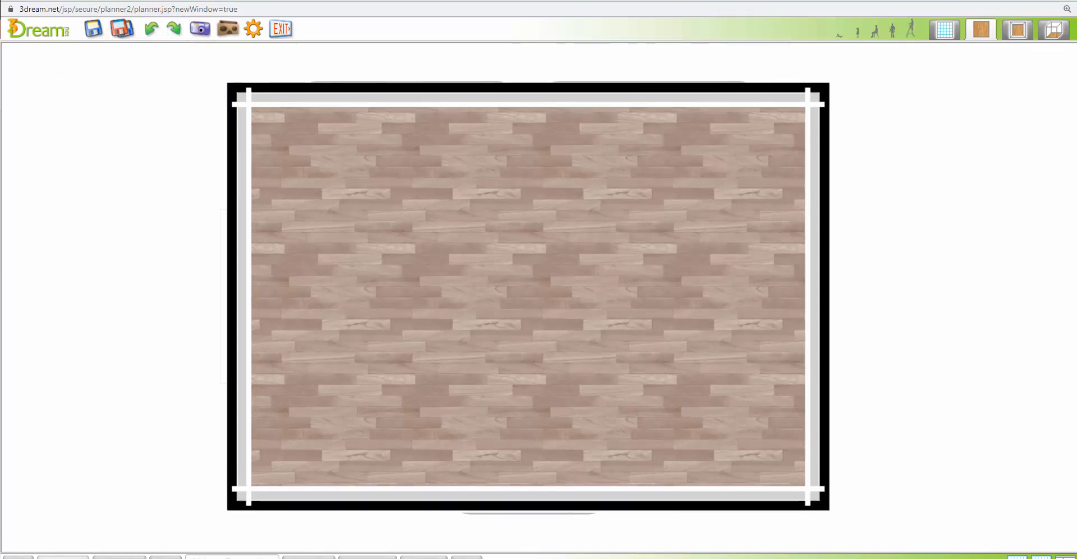
pyautogui.click(64, 556)
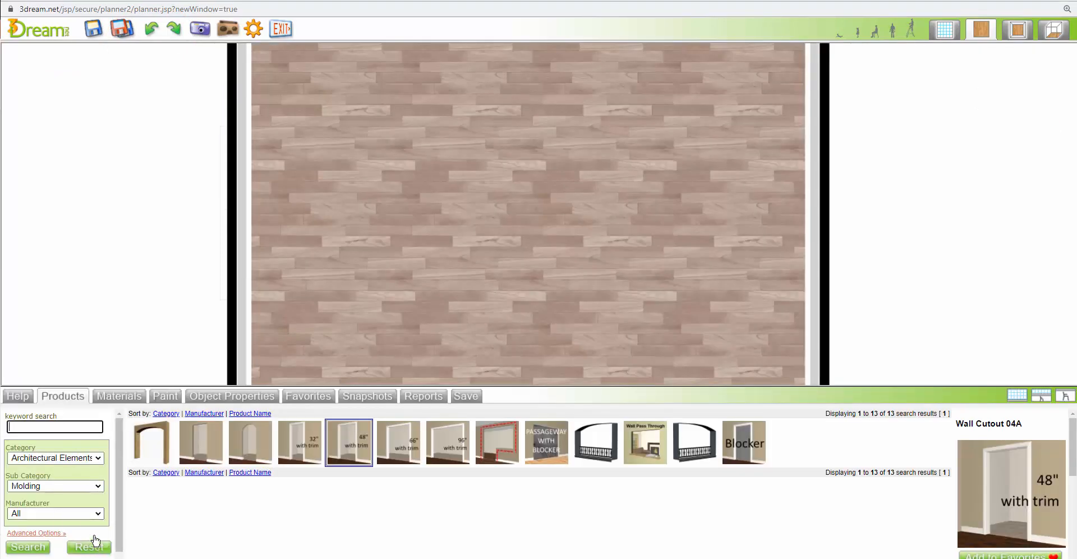
pyautogui.click(73, 485)
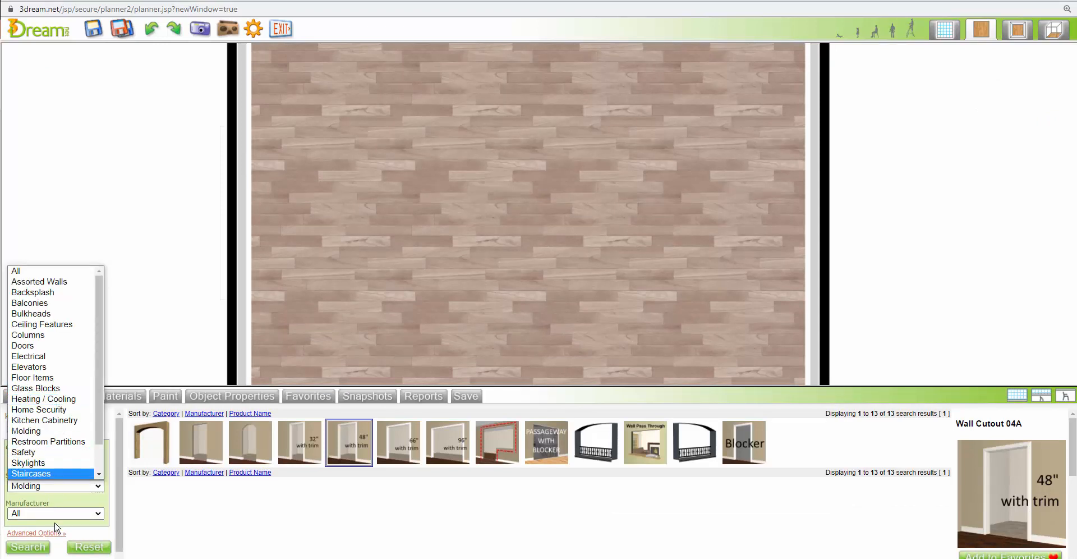
pyautogui.click(91, 547)
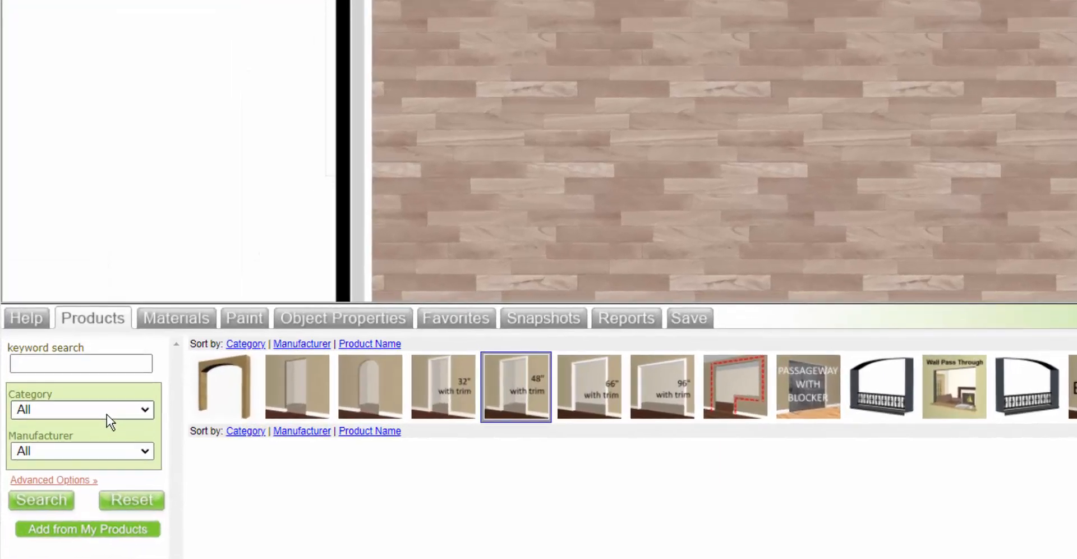
pyautogui.click(78, 459)
pyautogui.scroll(-1, 138, 362)
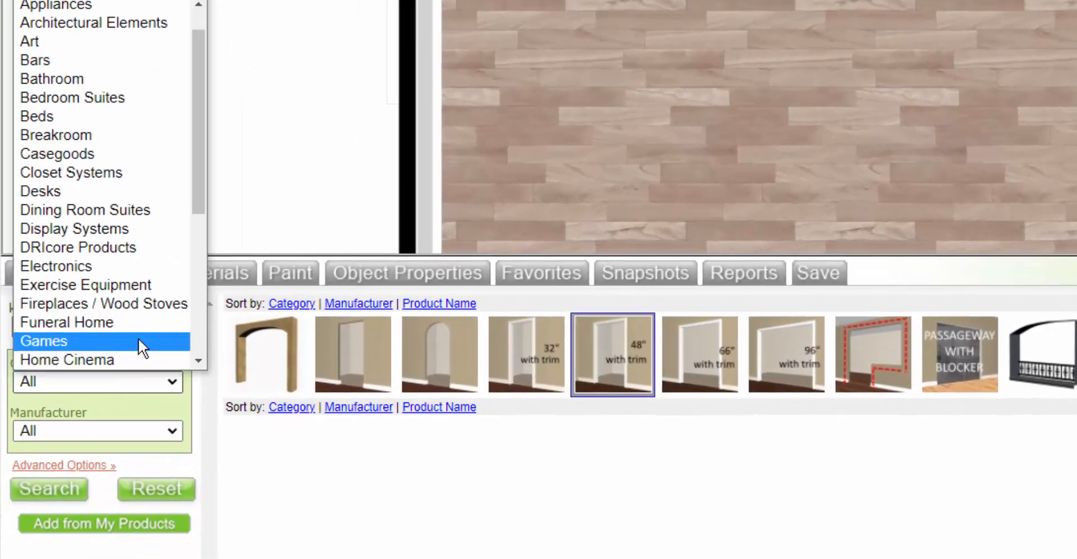
pyautogui.click(109, 303)
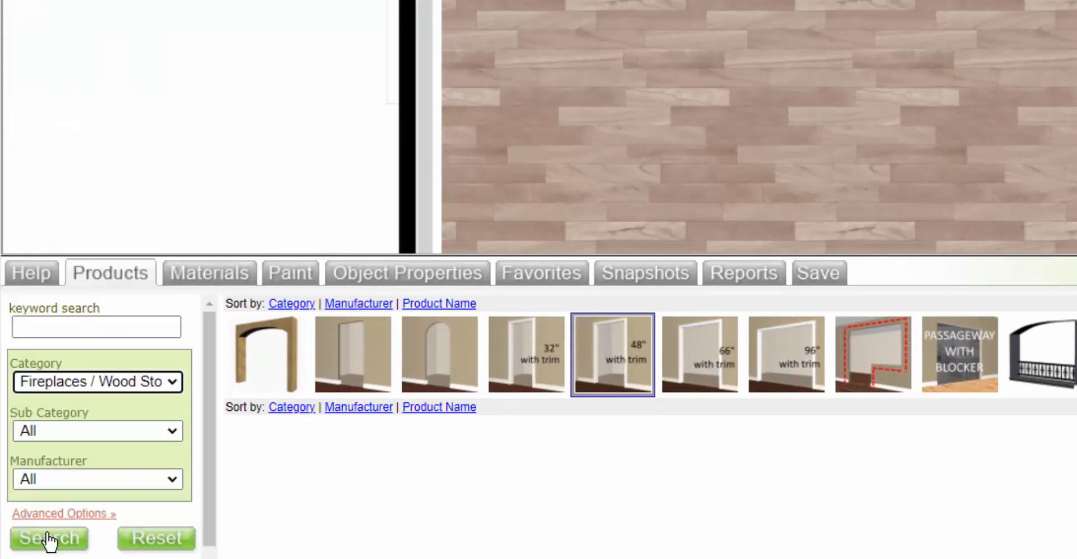
pyautogui.click(120, 430)
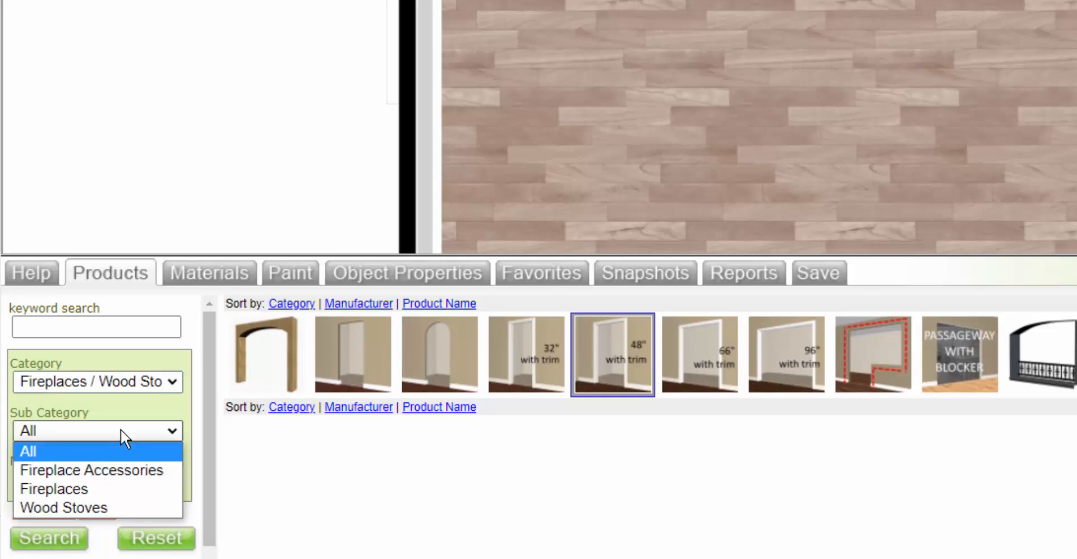
pyautogui.click(67, 492)
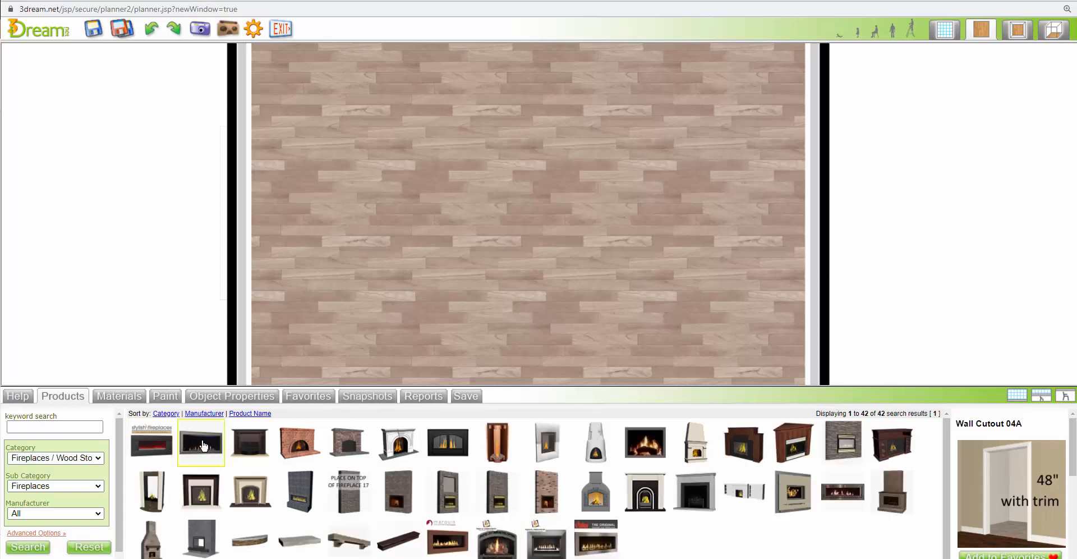
# Place the Cosmo 42 fireplace on the wall opposite the double door and show the whole room in the perspective top view.
pyautogui.moveTo(204, 446); pyautogui.dragTo(806, 207)
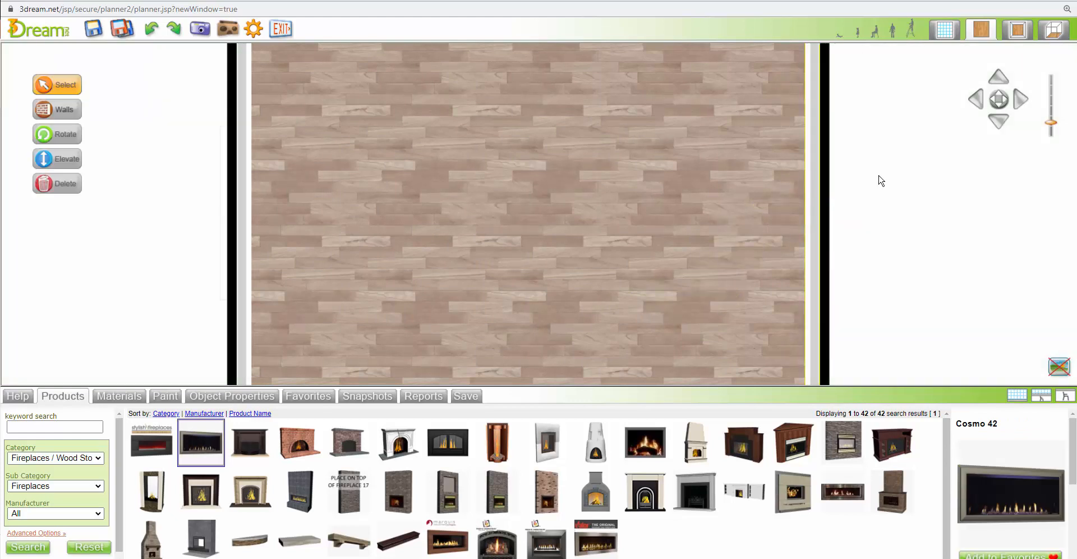
pyautogui.click(1021, 30)
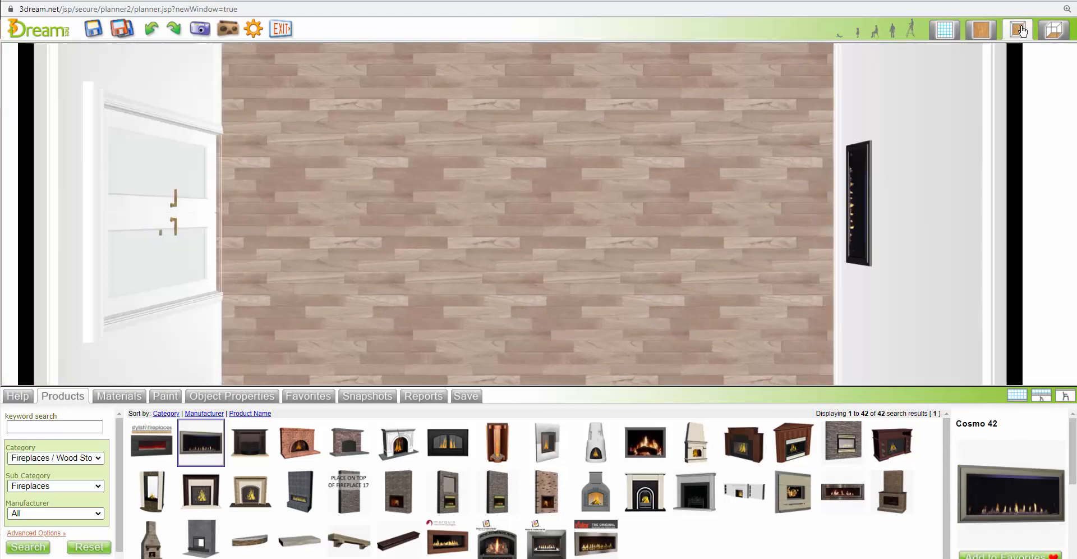
pyautogui.scroll(-2, 738, 242)
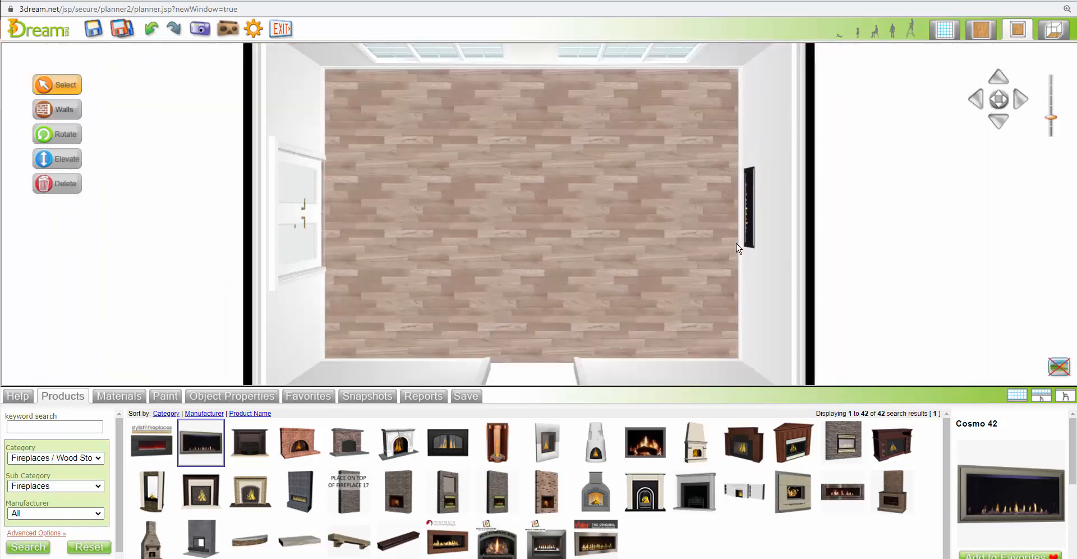
# In the 2D plan, move Crown 03 off the fireplace wall, select the Cosmo 42 fireplace, and return the crown to the wall.
pyautogui.click(944, 29)
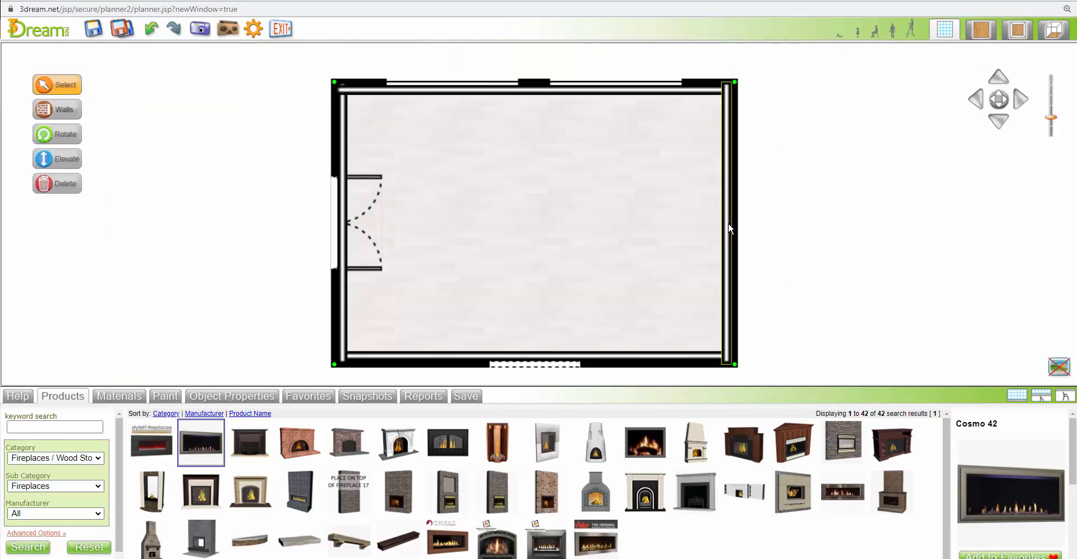
pyautogui.moveTo(728, 224); pyautogui.dragTo(613, 228)
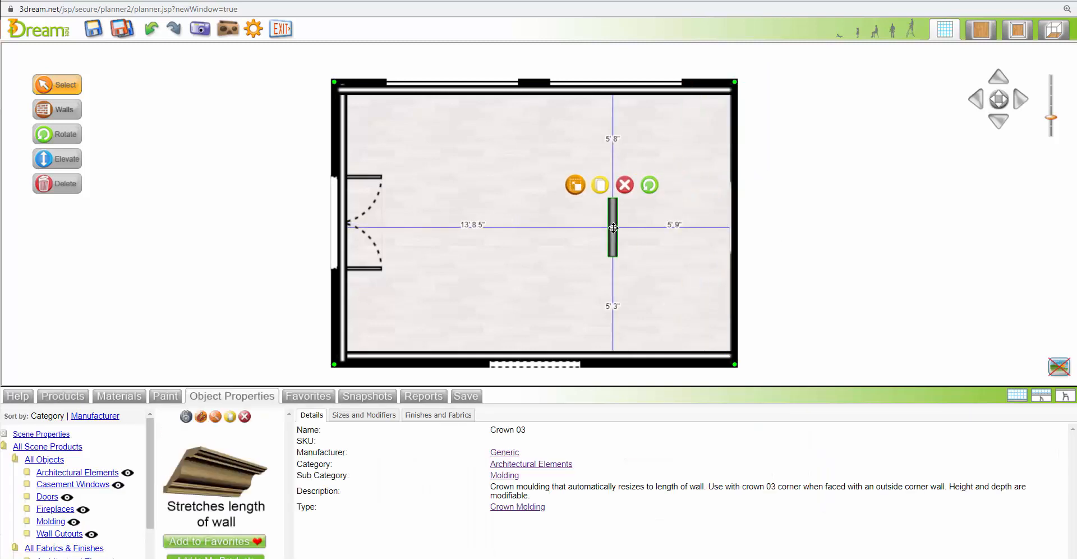
pyautogui.click(732, 204)
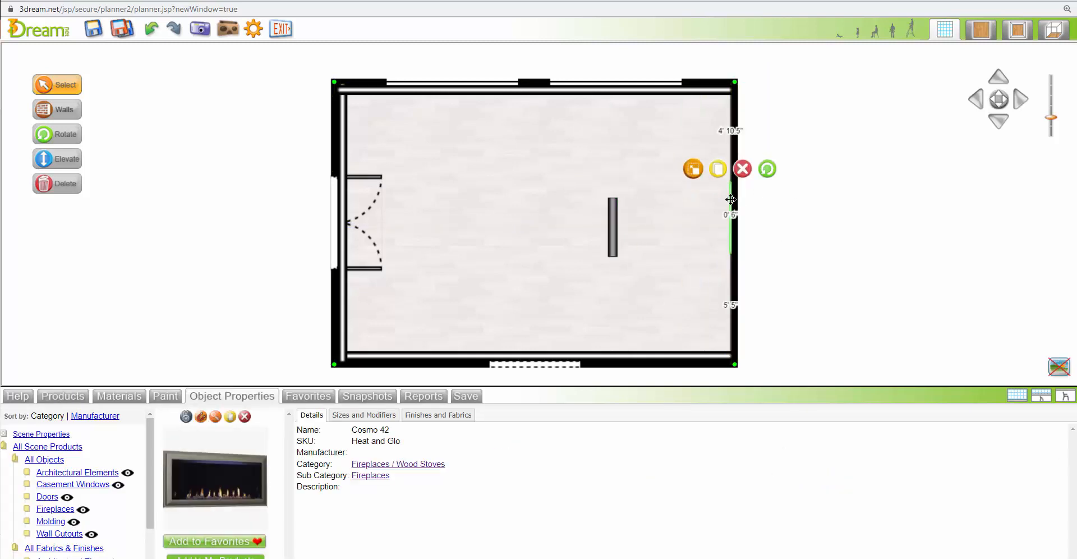
pyautogui.moveTo(613, 229); pyautogui.dragTo(722, 225)
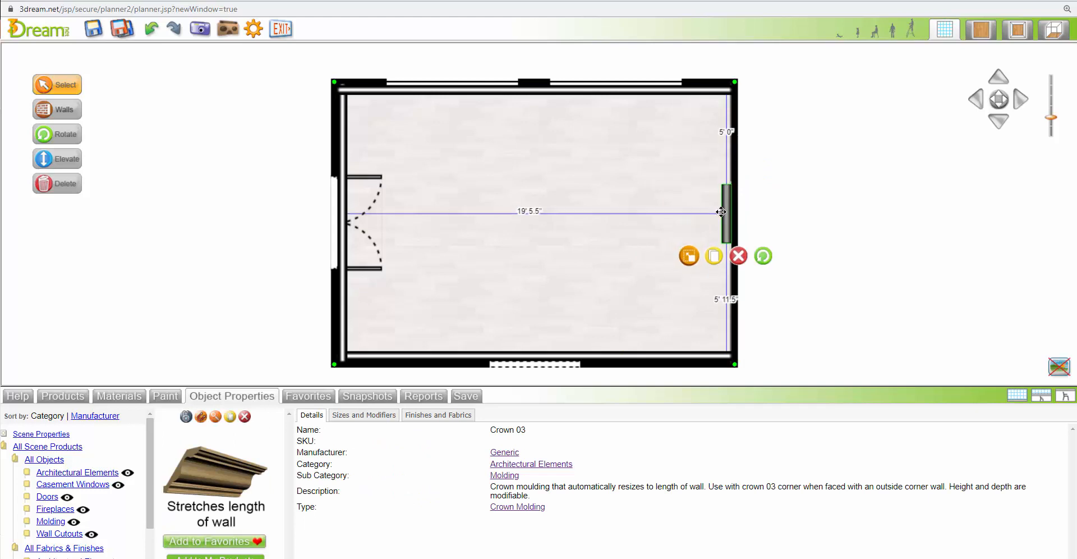
# Select the Cosmo 42 fireplace in the perspective top view, view it face-on in 3D, and return to the maximized textured top view.
pyautogui.click(1018, 31)
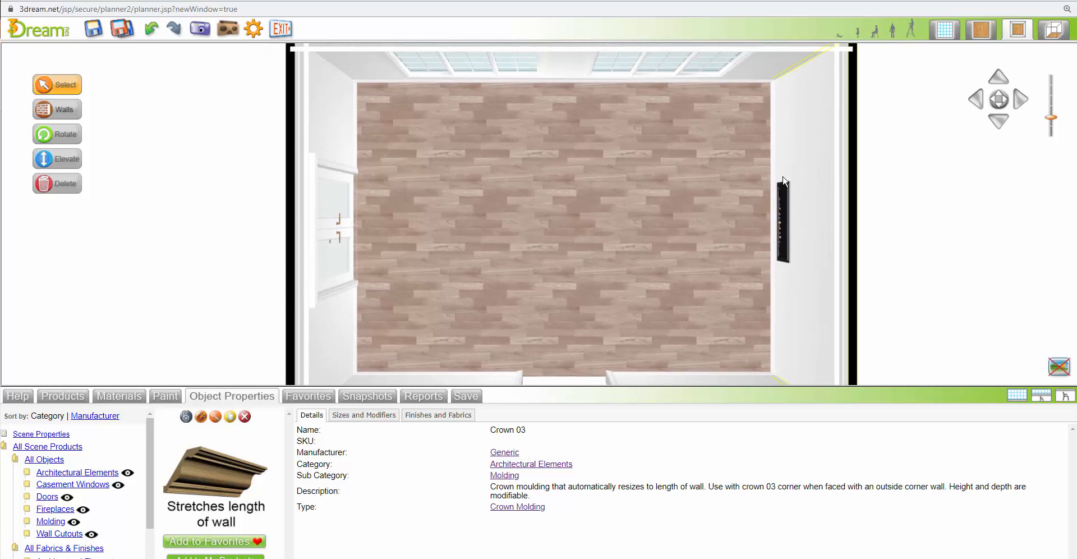
pyautogui.click(782, 228)
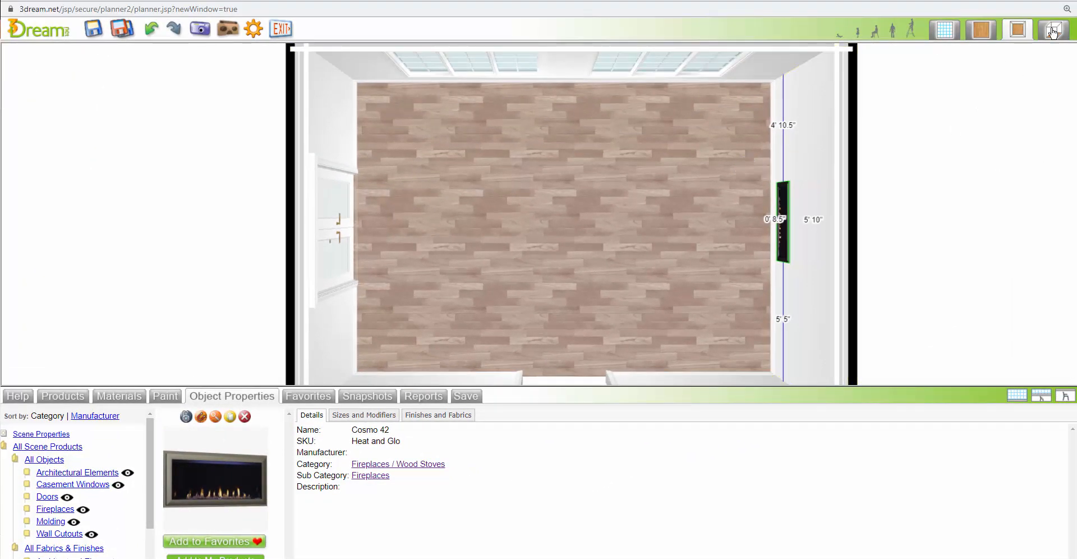
pyautogui.click(1054, 32)
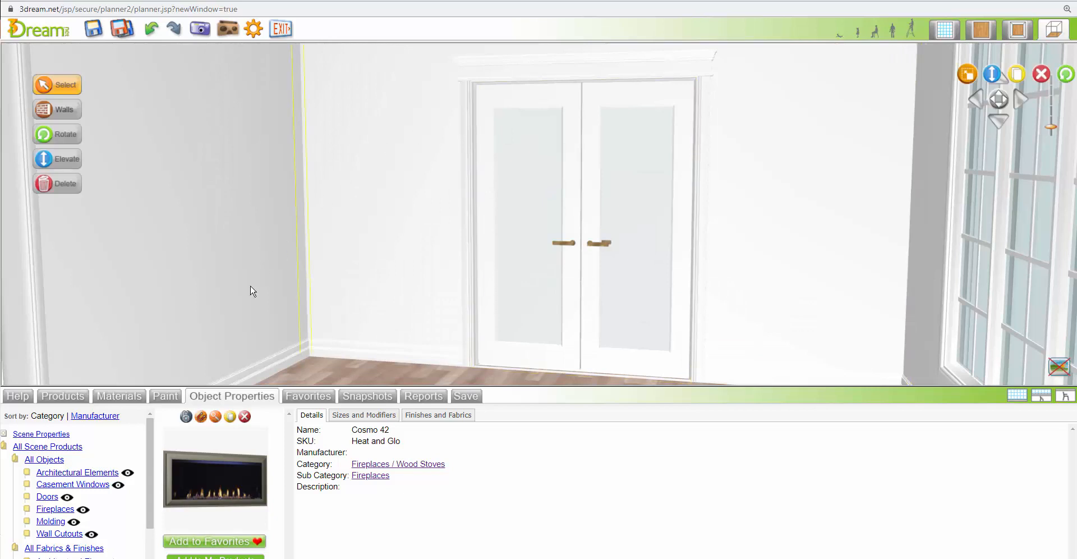
pyautogui.click(215, 417)
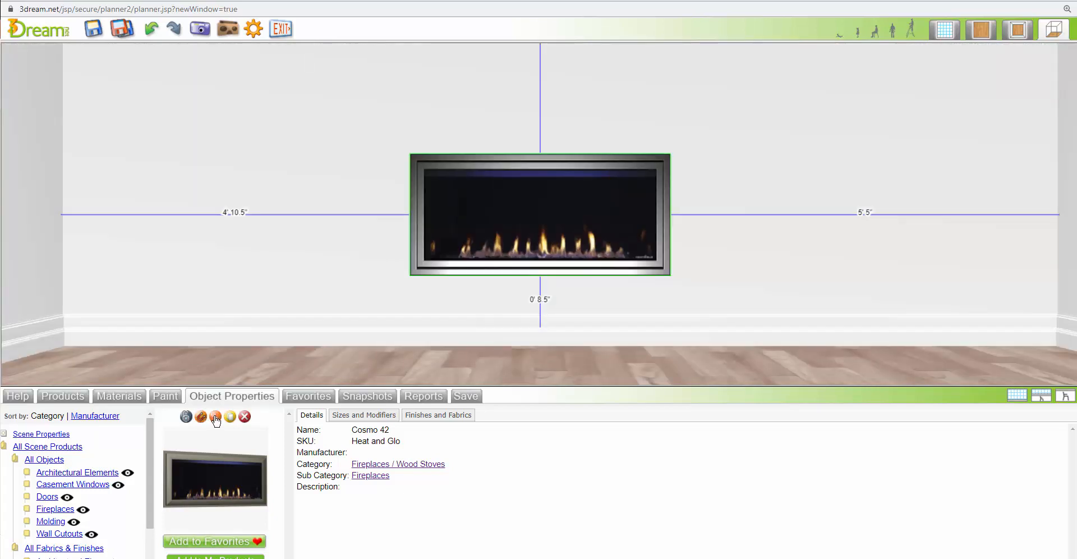
pyautogui.click(1017, 396)
pyautogui.click(981, 29)
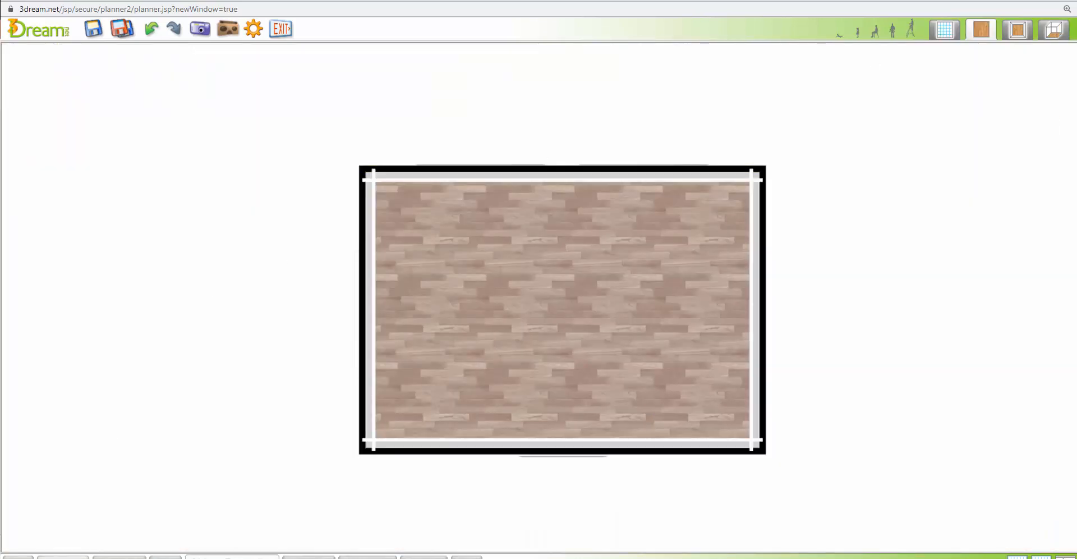
# Bring up the product search and set the category to Seating.
pyautogui.click(62, 557)
pyautogui.click(91, 547)
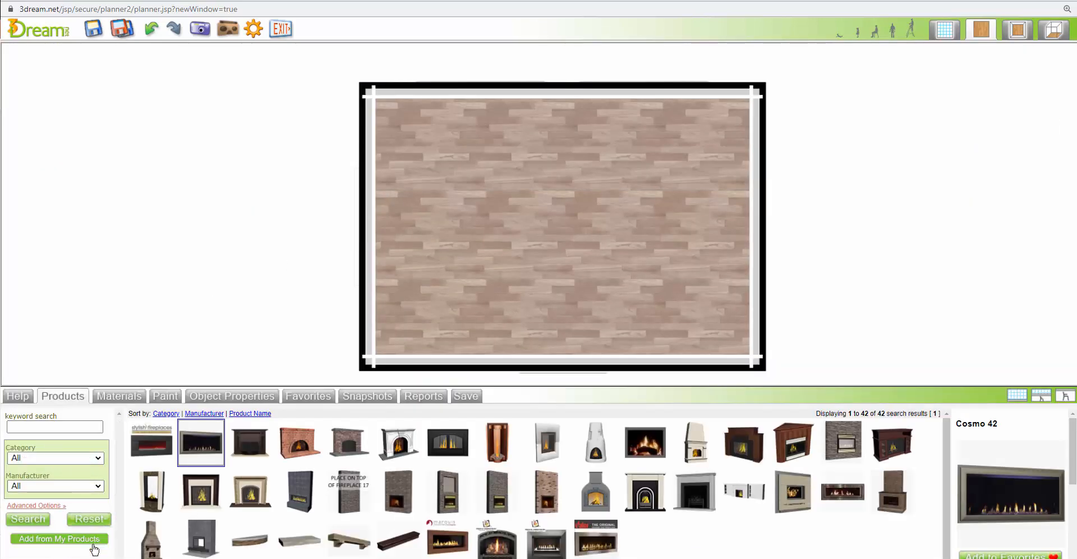
pyautogui.click(54, 459)
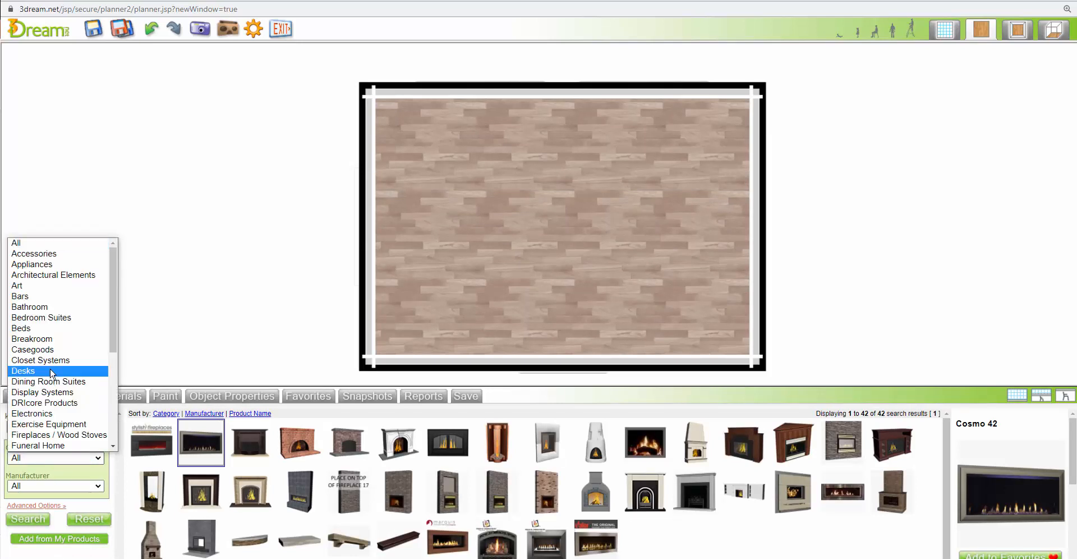
pyautogui.scroll(-4, 100, 402)
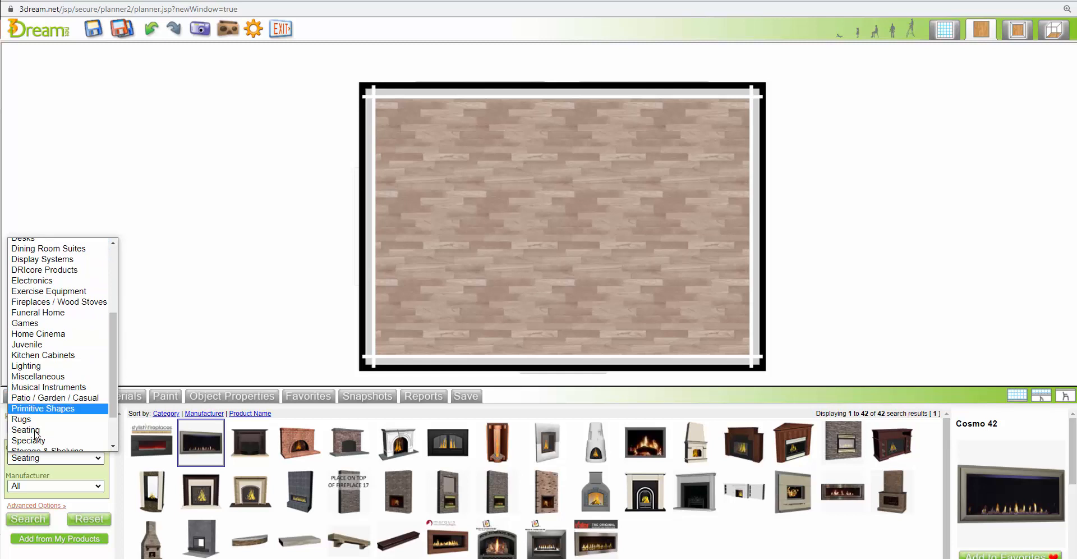
pyautogui.click(35, 429)
# Narrow the Seating products to the Sectional Group 2 sub-category and search.
pyautogui.click(49, 486)
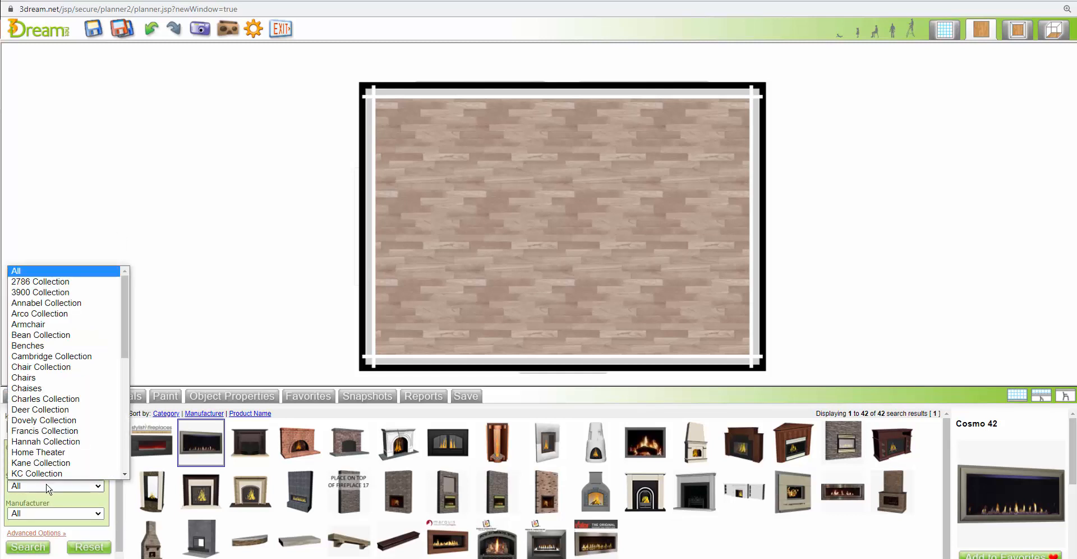
pyautogui.scroll(-1, 84, 427)
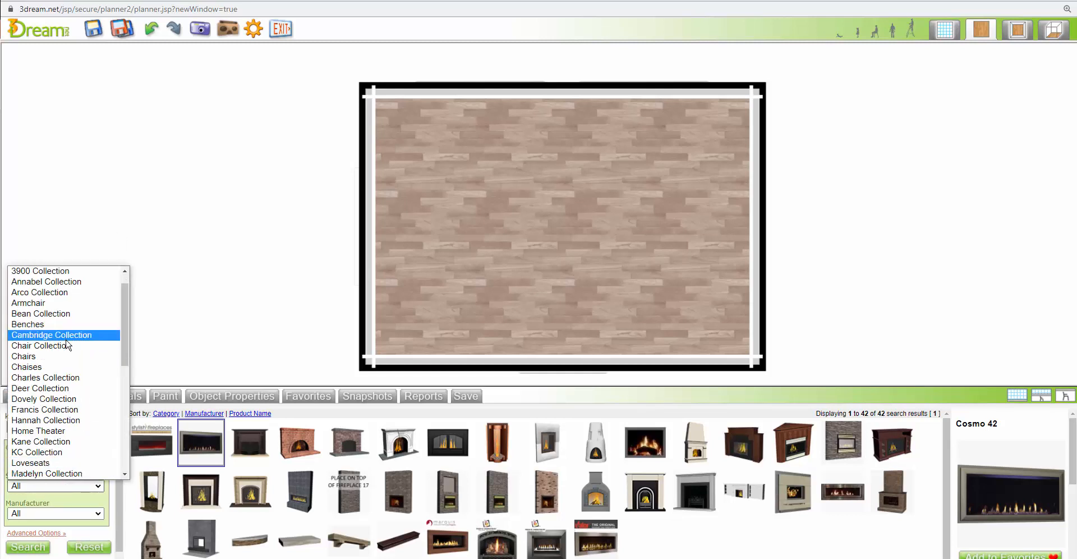
pyautogui.scroll(-4, 75, 358)
pyautogui.click(155, 331)
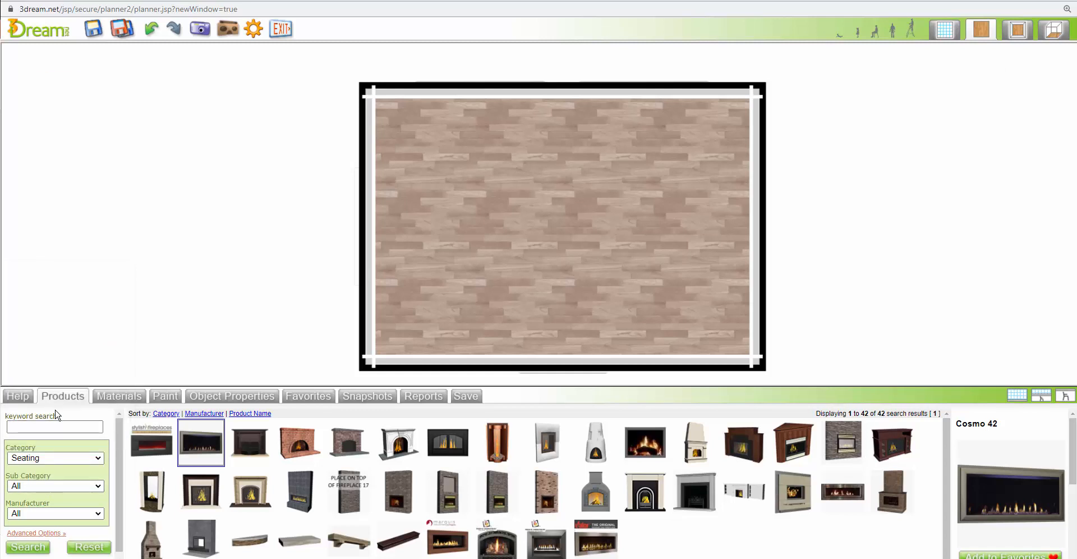
pyautogui.click(67, 492)
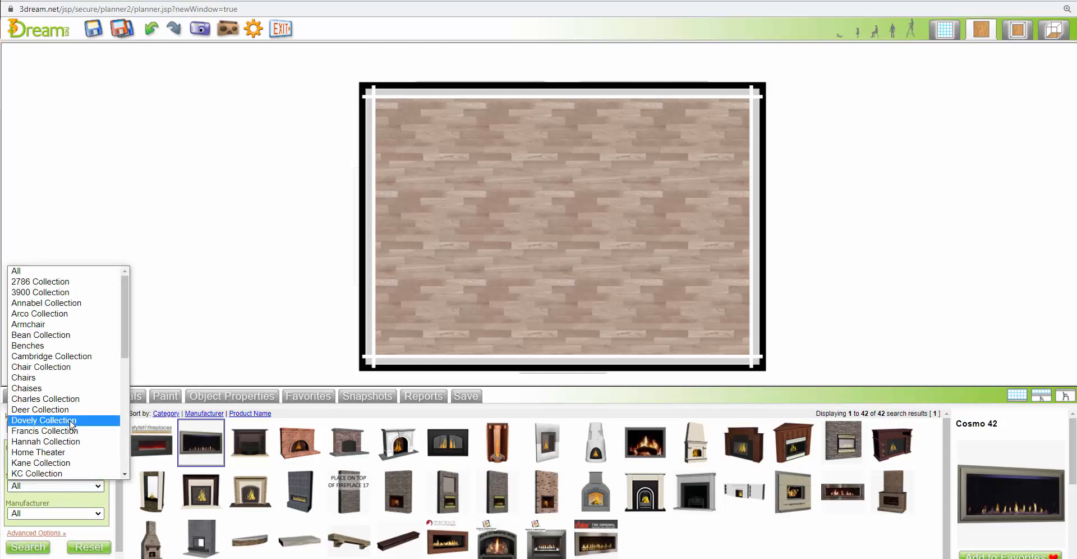
pyautogui.scroll(-5, 70, 426)
pyautogui.click(72, 398)
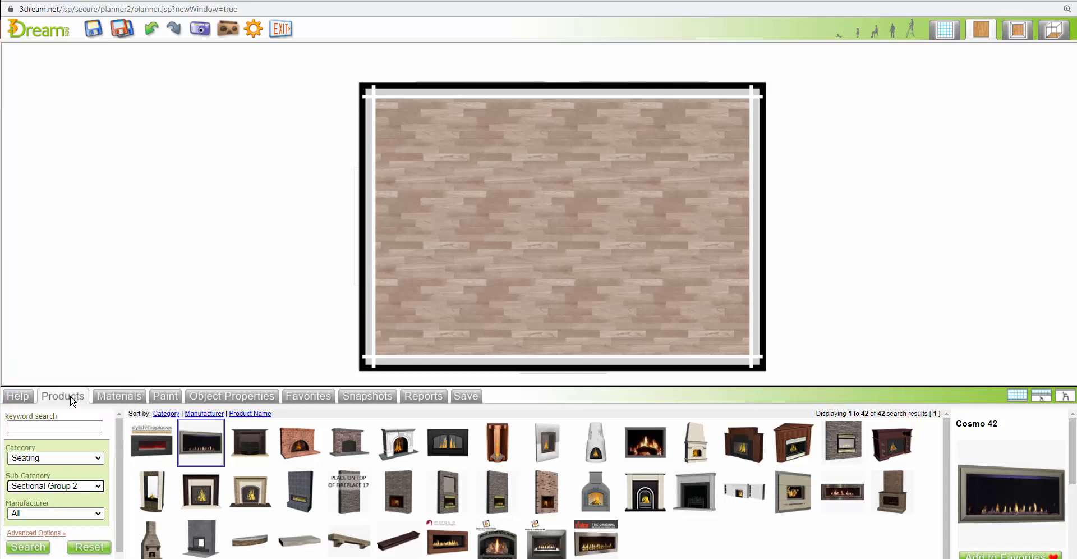
pyautogui.click(33, 546)
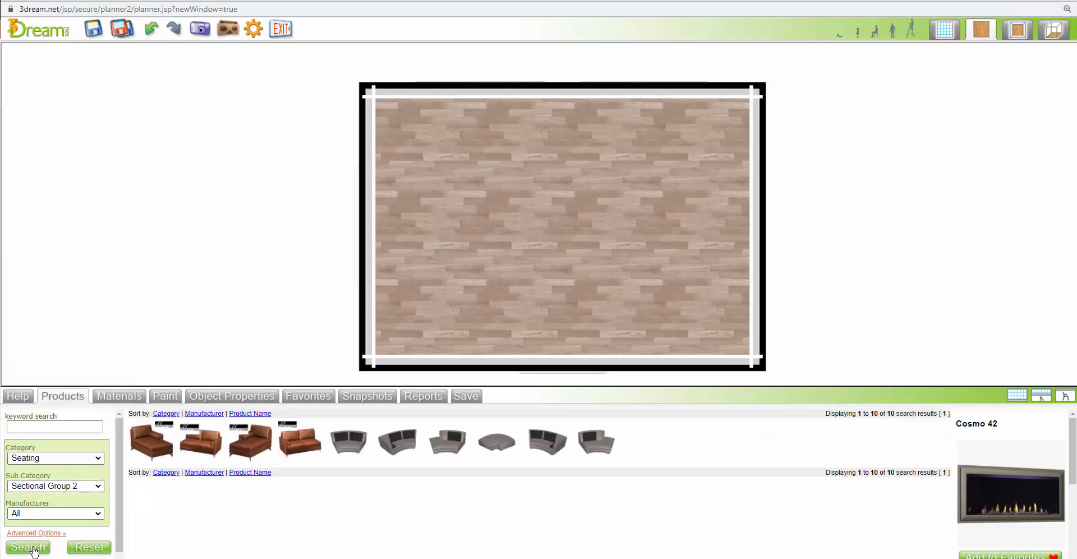
# Reset the product filters and search all products for "sectional".
pyautogui.click(88, 548)
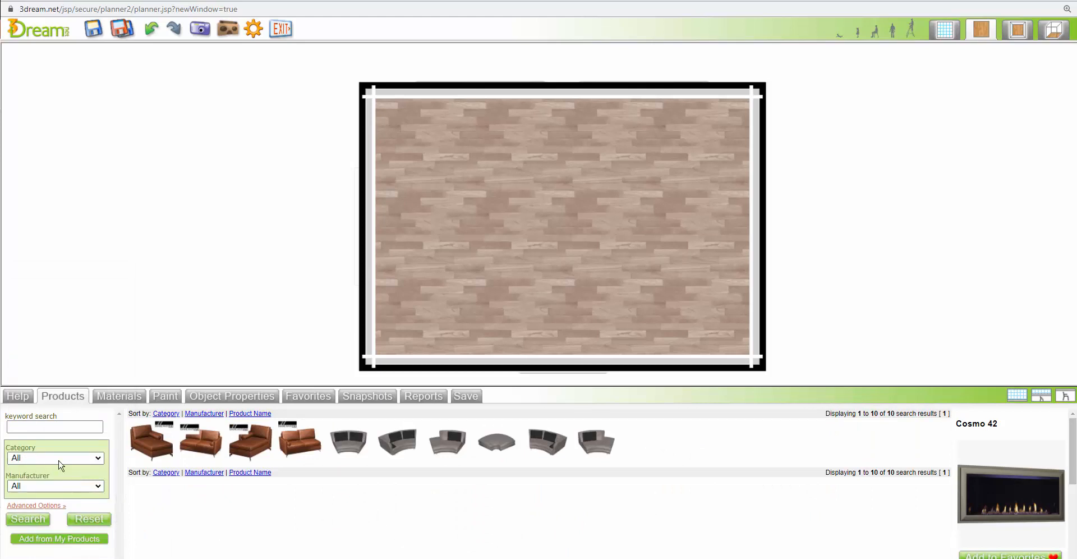
pyautogui.click(57, 426)
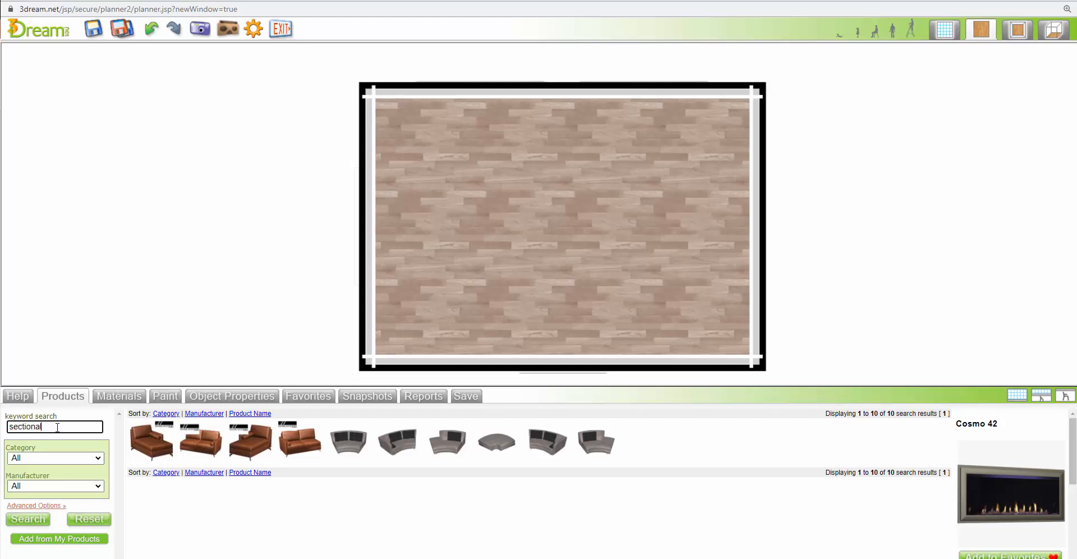
pyautogui.press('Return')
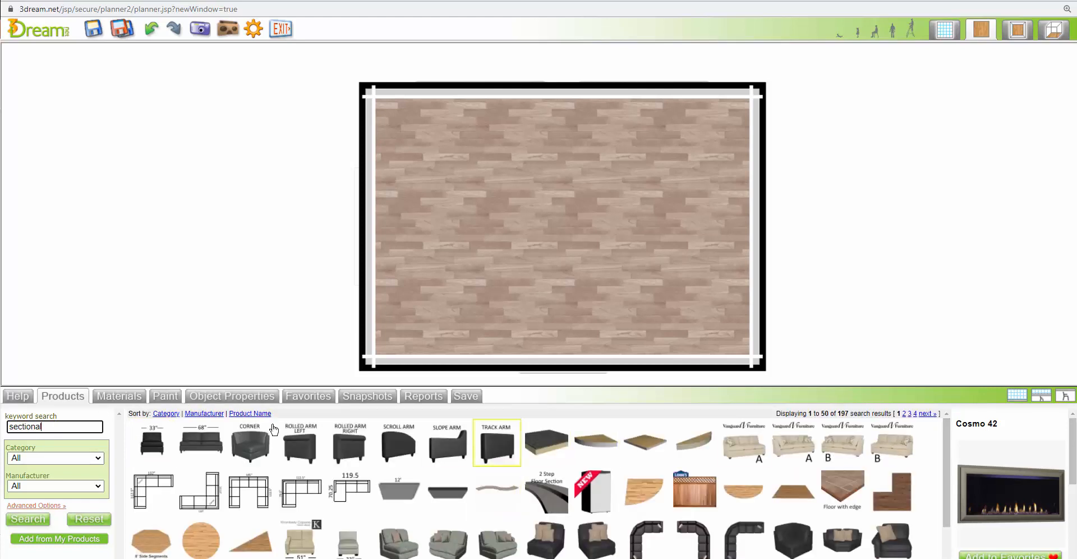
# Place the 1 Retreat Group E sectional squarely against the window wall, about 5'1" from the double-door wall, and show the textured top view.
pyautogui.moveTo(352, 492); pyautogui.dragTo(589, 202)
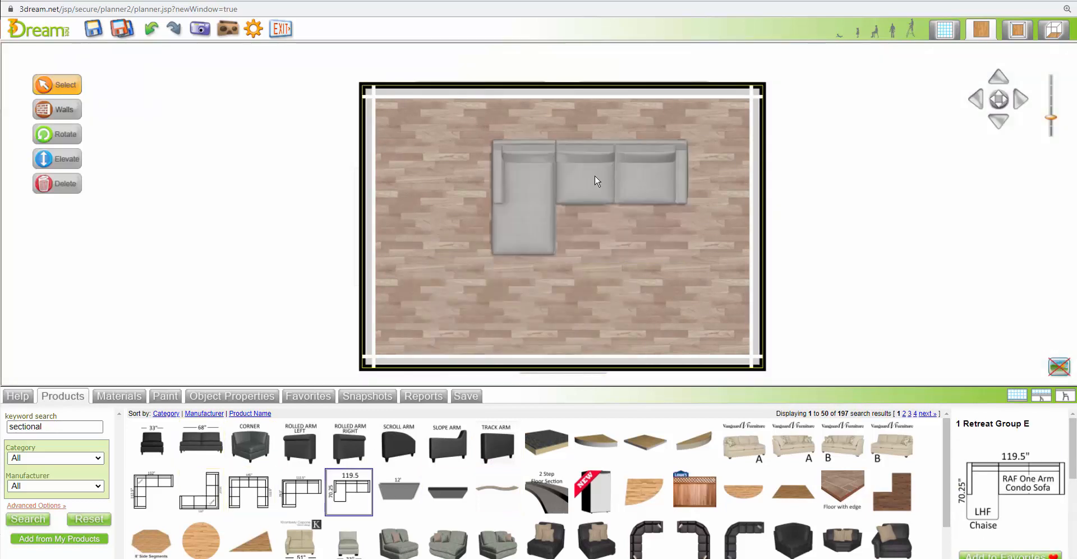
pyautogui.click(596, 179)
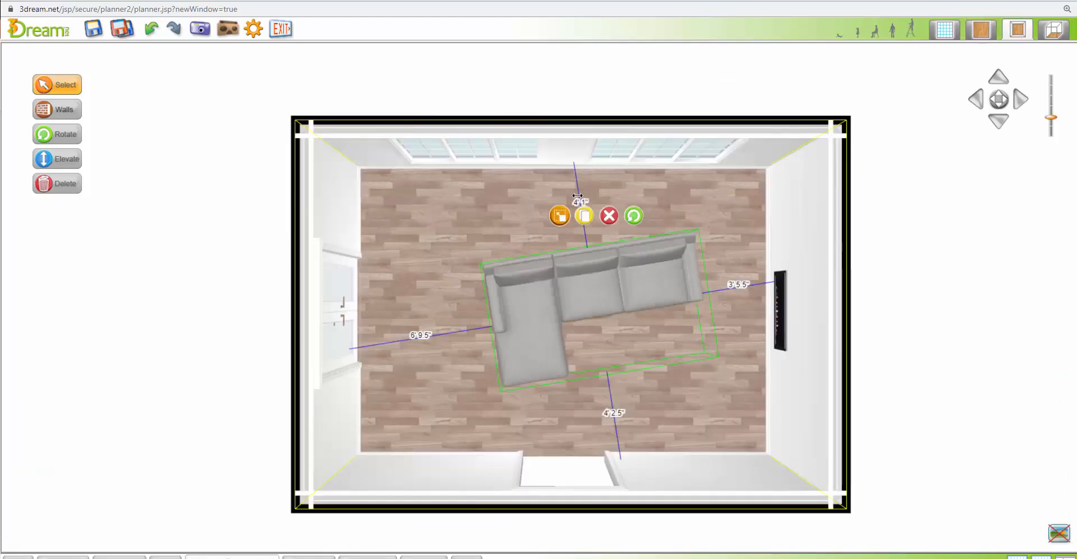
pyautogui.moveTo(561, 202); pyautogui.dragTo(583, 197)
pyautogui.moveTo(586, 271); pyautogui.dragTo(572, 208)
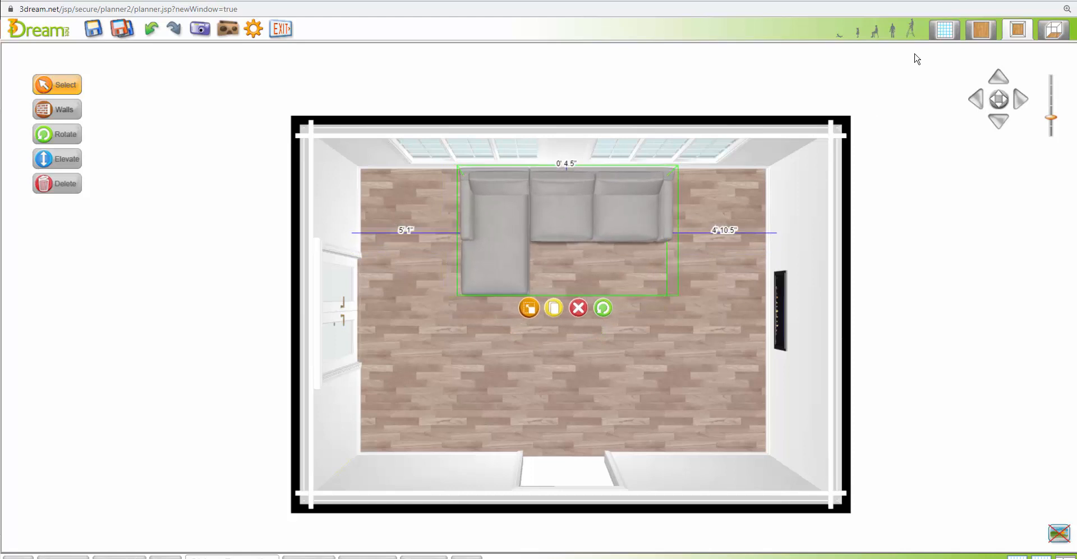
pyautogui.click(981, 31)
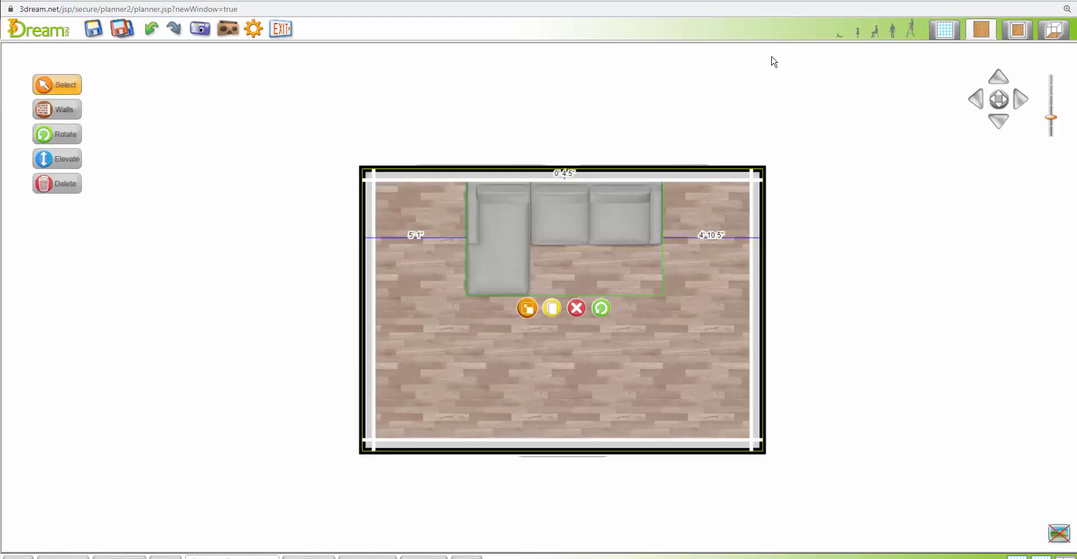
pyautogui.click(844, 170)
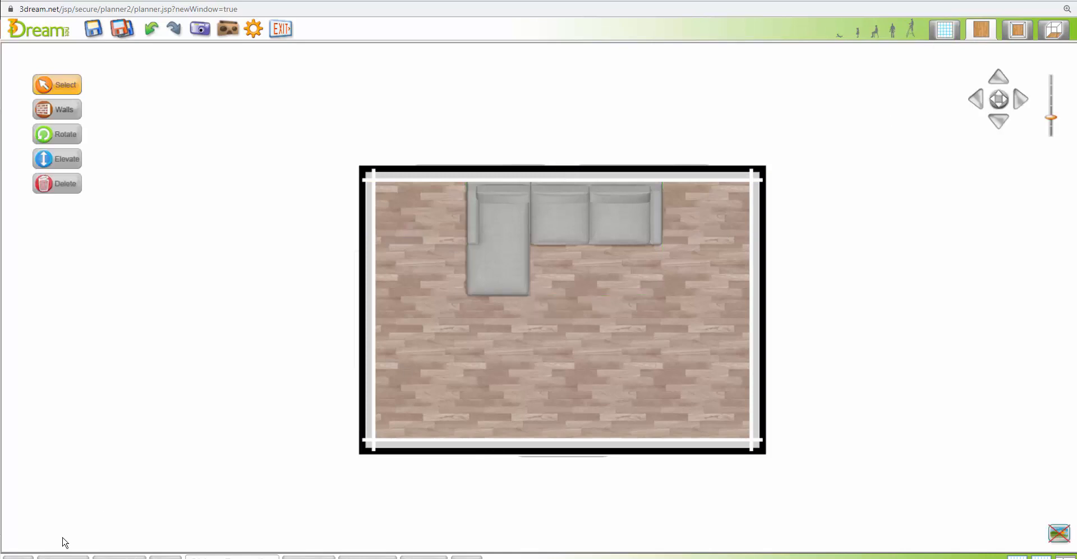
# Reset the filters, search for "area rug", and place the Fine Lines Ivory rug lengthwise in front of the sectional.
pyautogui.click(61, 557)
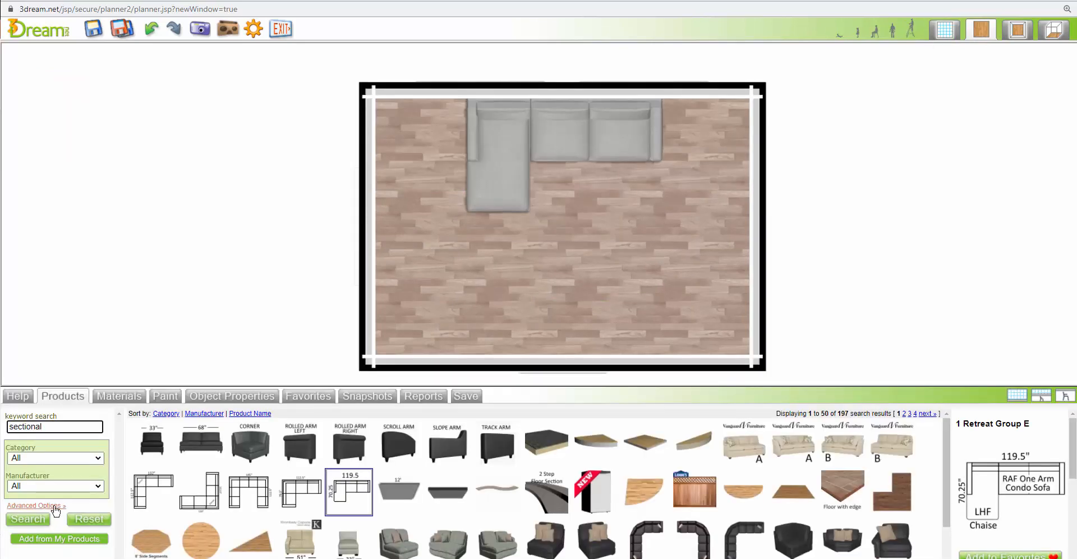
pyautogui.click(91, 520)
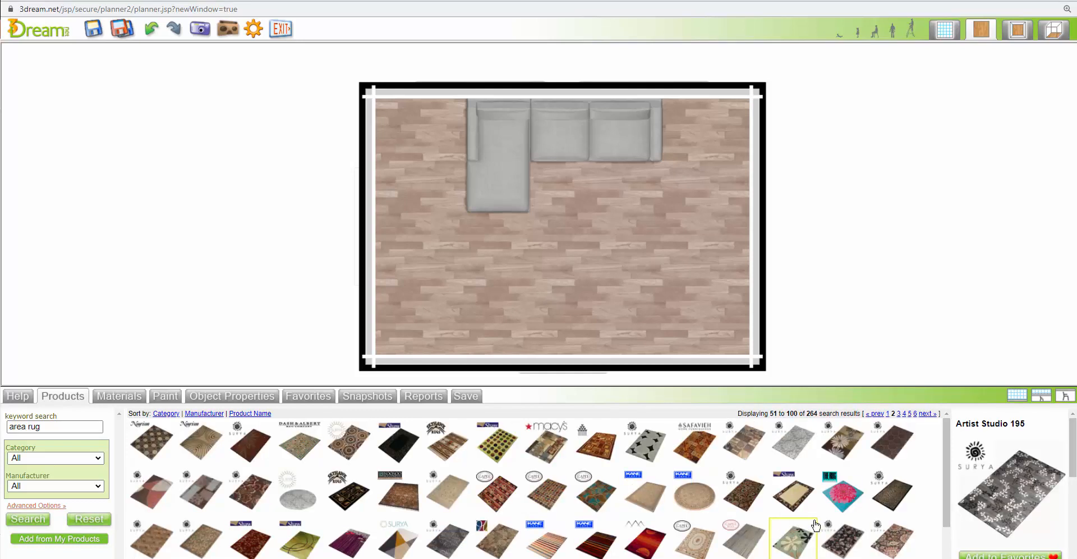
pyautogui.click(750, 542)
pyautogui.moveTo(751, 543); pyautogui.dragTo(590, 275)
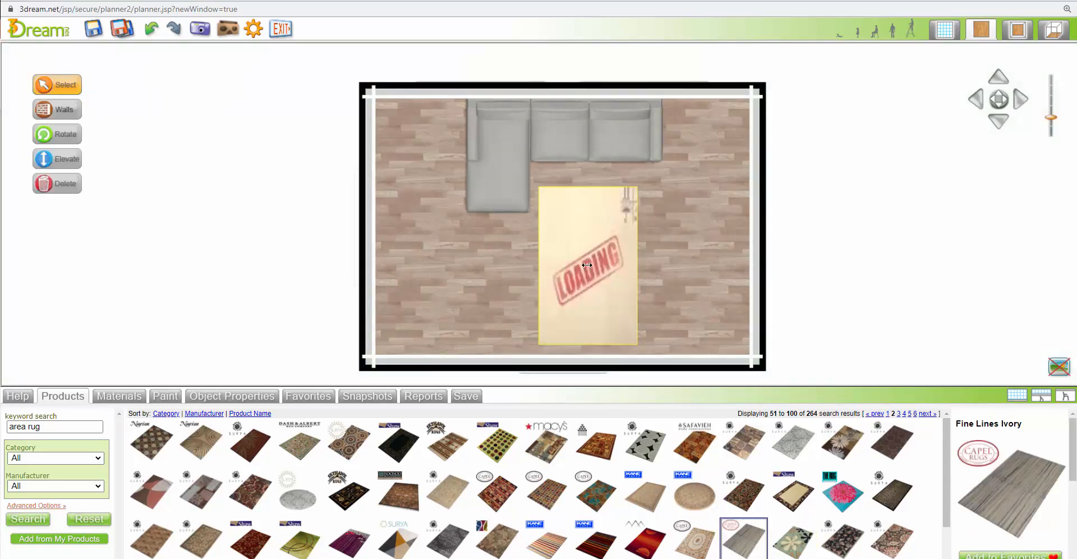
pyautogui.click(620, 180)
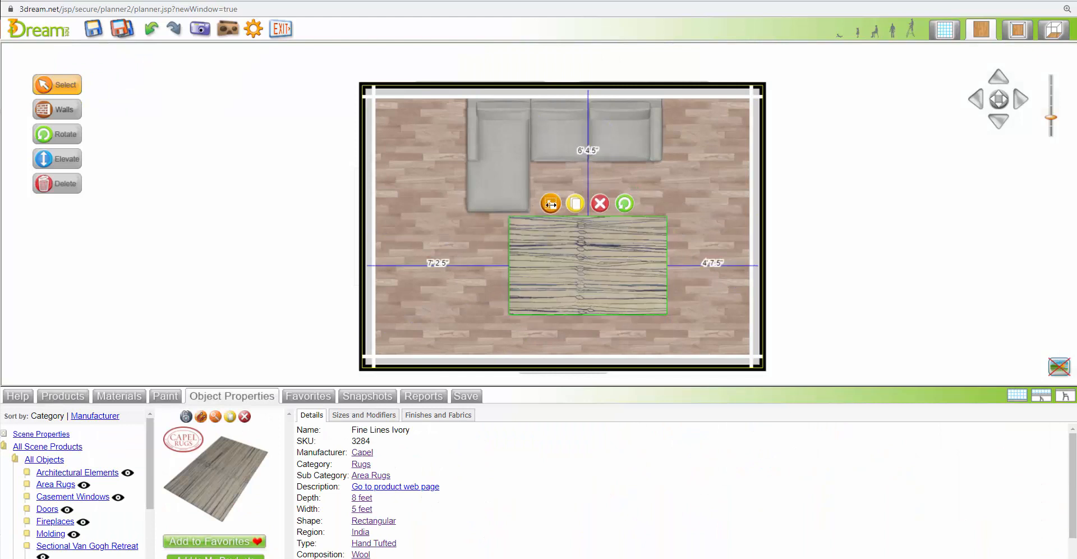
# Resize the Fine Lines Ivory rug to about 13'2" by 7'11" and slide it under the sectional, about 1'9" from the window wall.
pyautogui.click(550, 204)
pyautogui.moveTo(509, 217); pyautogui.dragTo(456, 158)
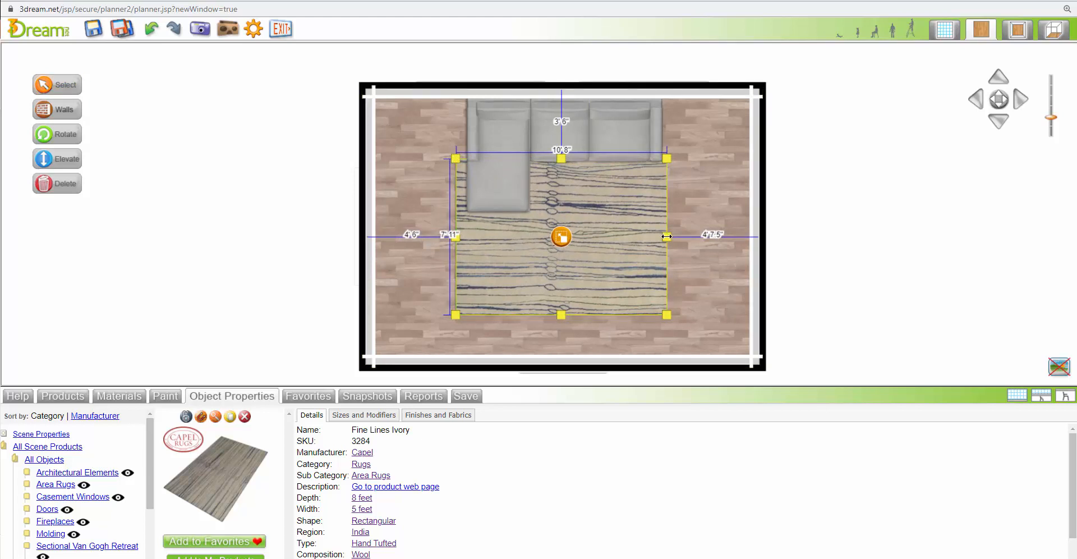
pyautogui.moveTo(667, 236); pyautogui.dragTo(717, 250)
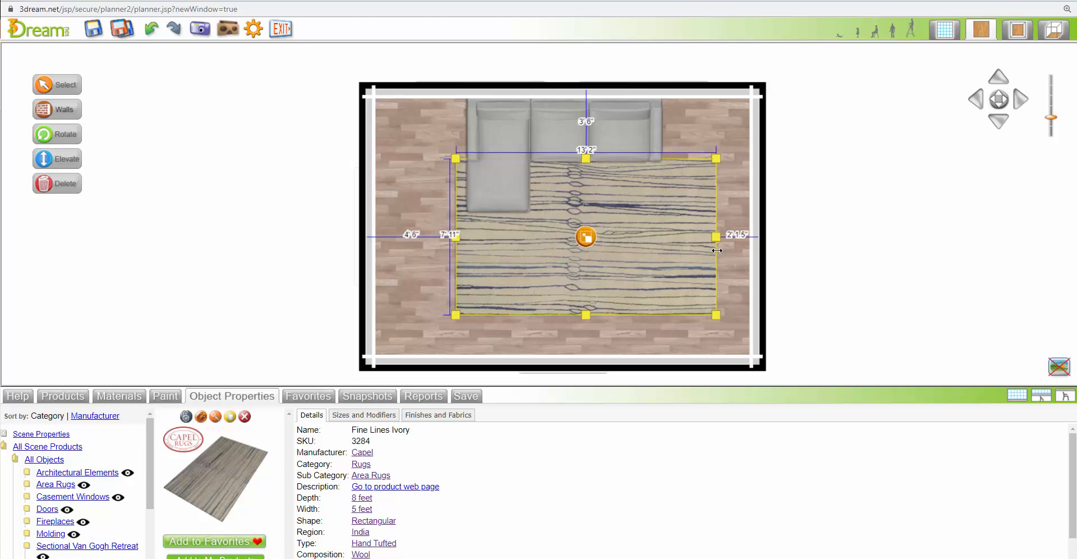
pyautogui.click(589, 238)
pyautogui.moveTo(606, 259); pyautogui.dragTo(593, 226)
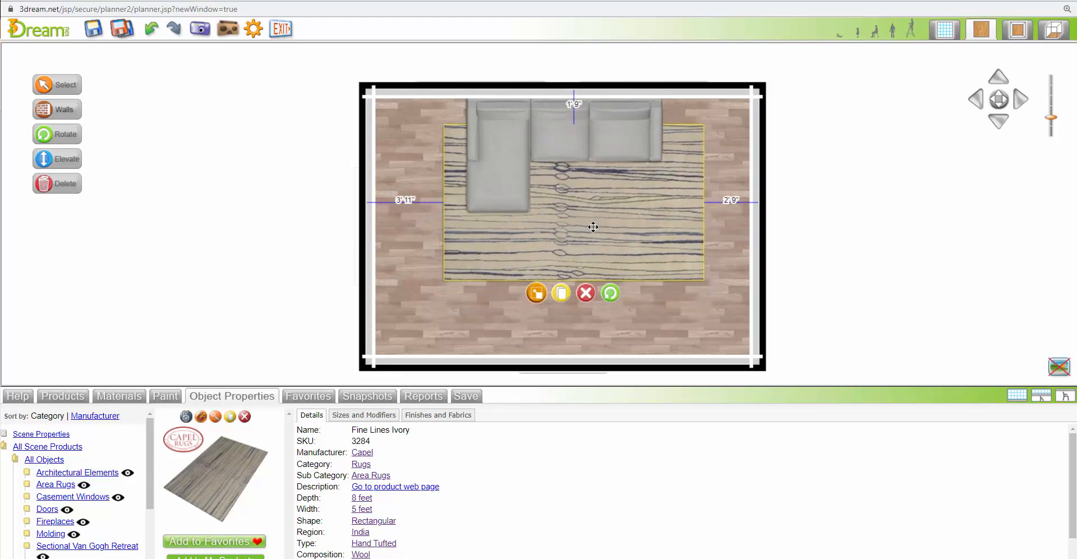
# Delete the Fine Lines Ivory rug, return to the area rug products, and switch to the 3D view.
pyautogui.click(585, 292)
pyautogui.click(58, 396)
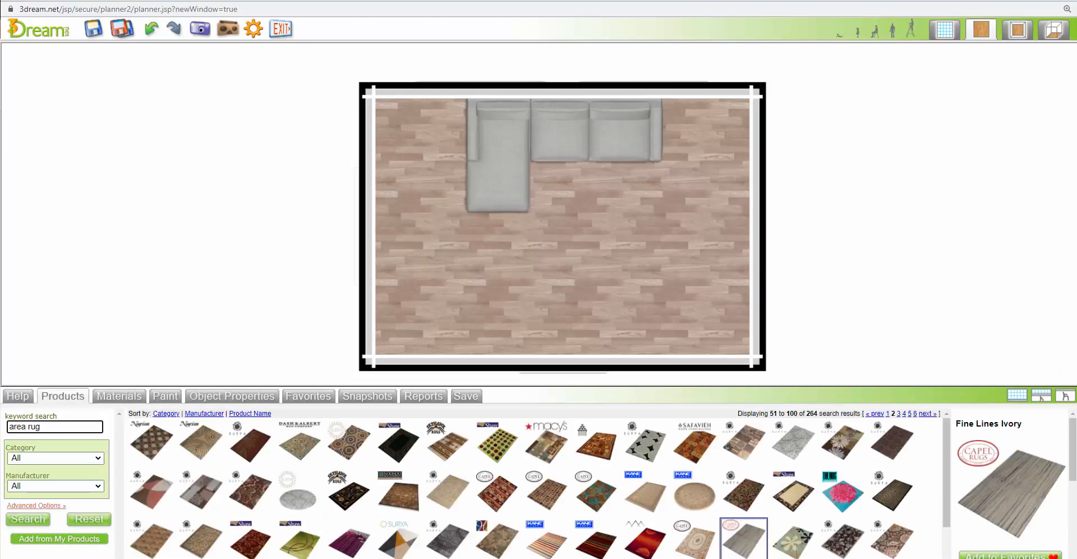
pyautogui.click(1054, 29)
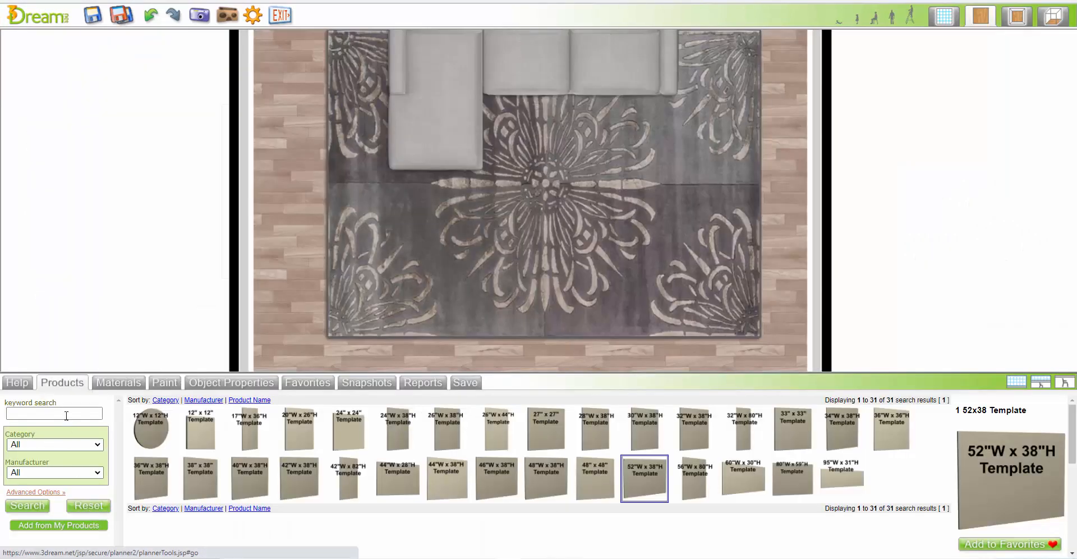
# Search the Tables category for the Side / End / Console Tables sub-category.
pyautogui.click(70, 445)
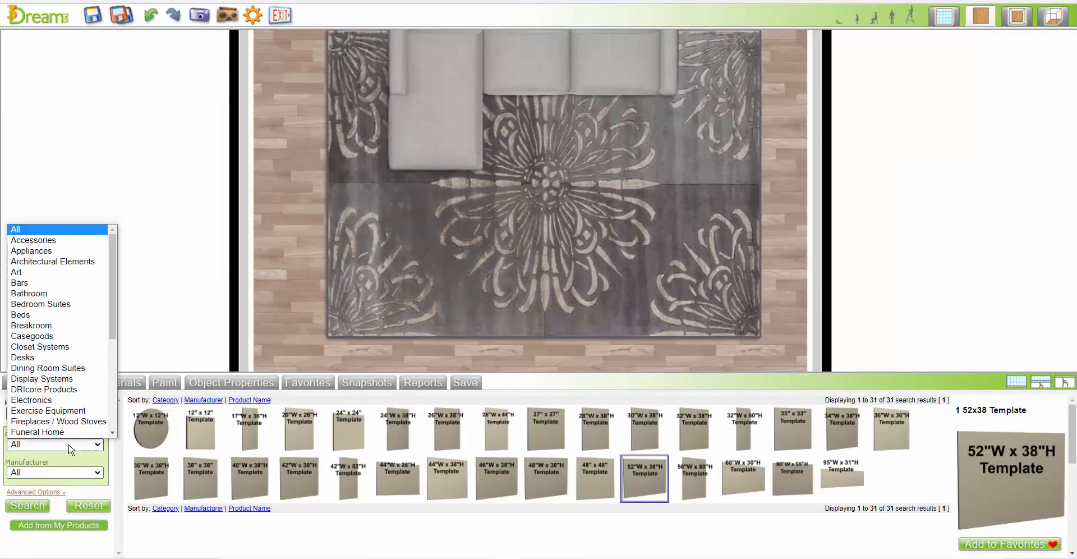
pyautogui.press('t')
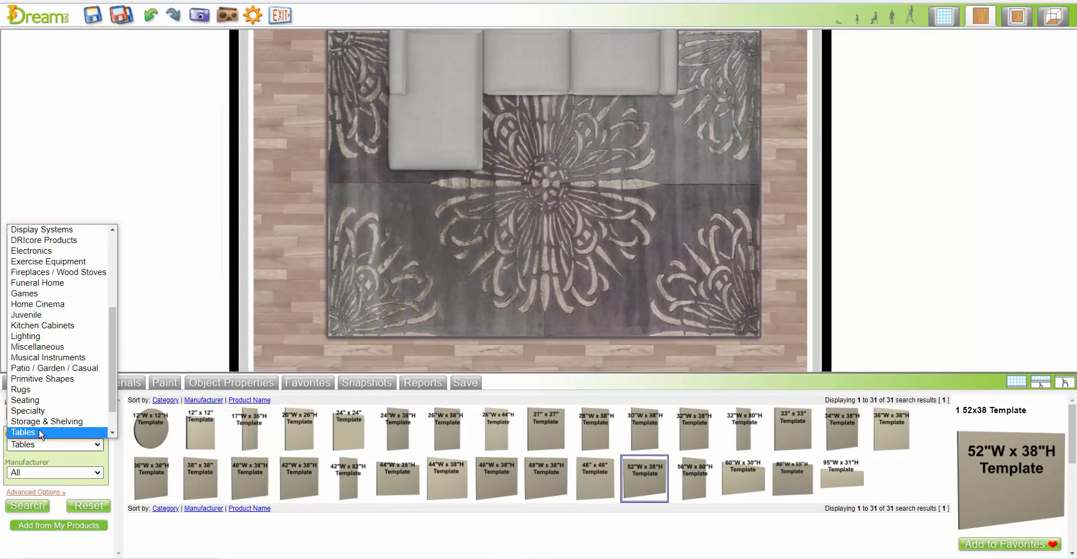
pyautogui.click(40, 432)
pyautogui.click(57, 473)
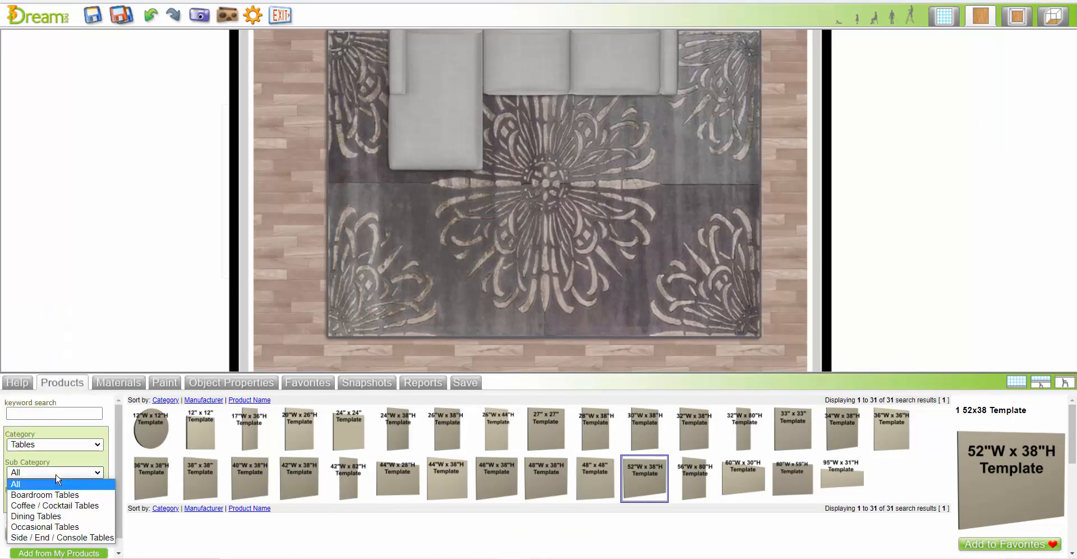
pyautogui.click(71, 535)
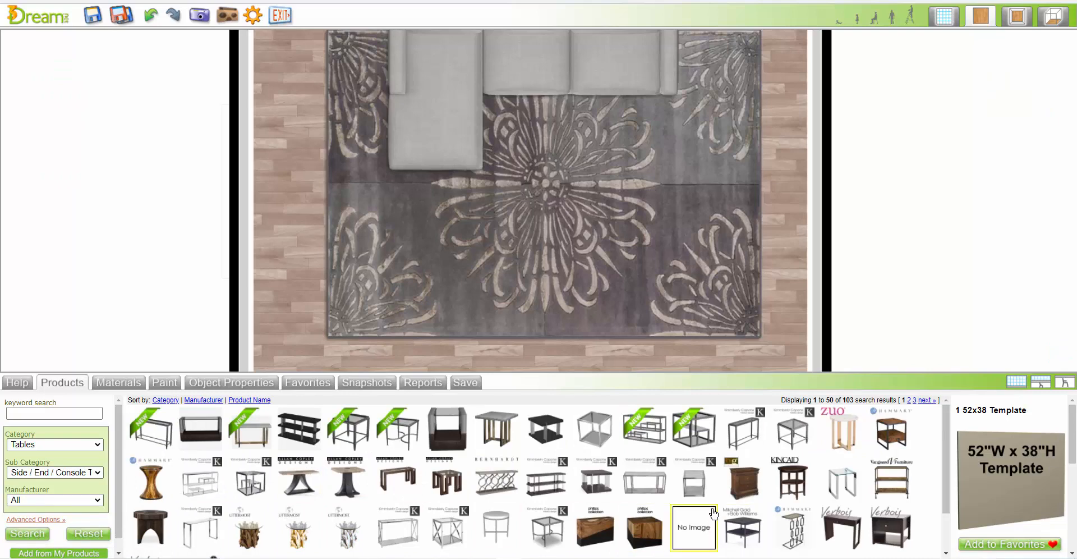
# Place an Atlas End Table at each end of the sectional and 1 Coffee Table 51 about 1'7" in front of the sofa.
pyautogui.moveTo(904, 257); pyautogui.dragTo(901, 315)
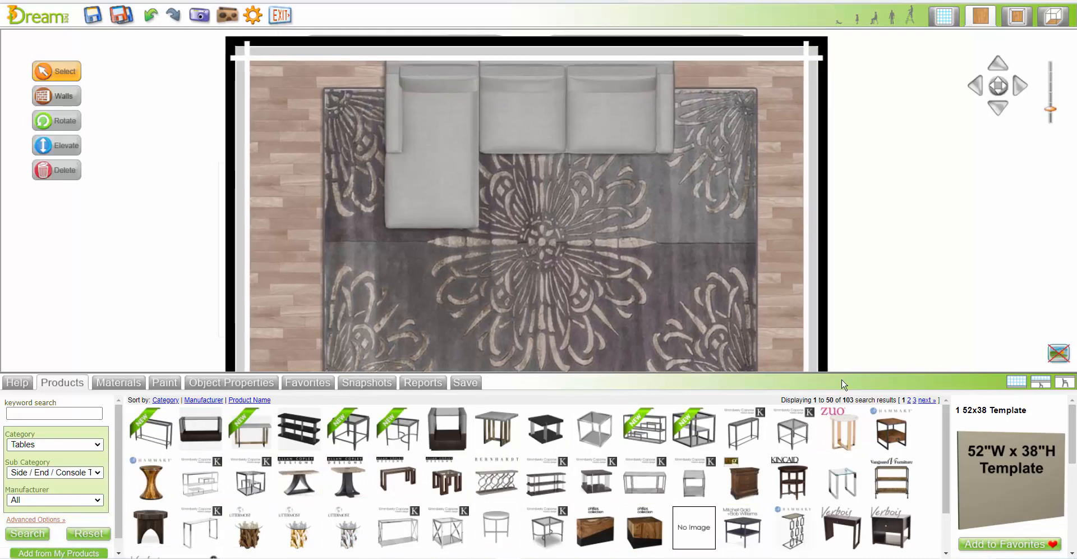
pyautogui.moveTo(843, 434); pyautogui.dragTo(356, 115)
pyautogui.click(344, 146)
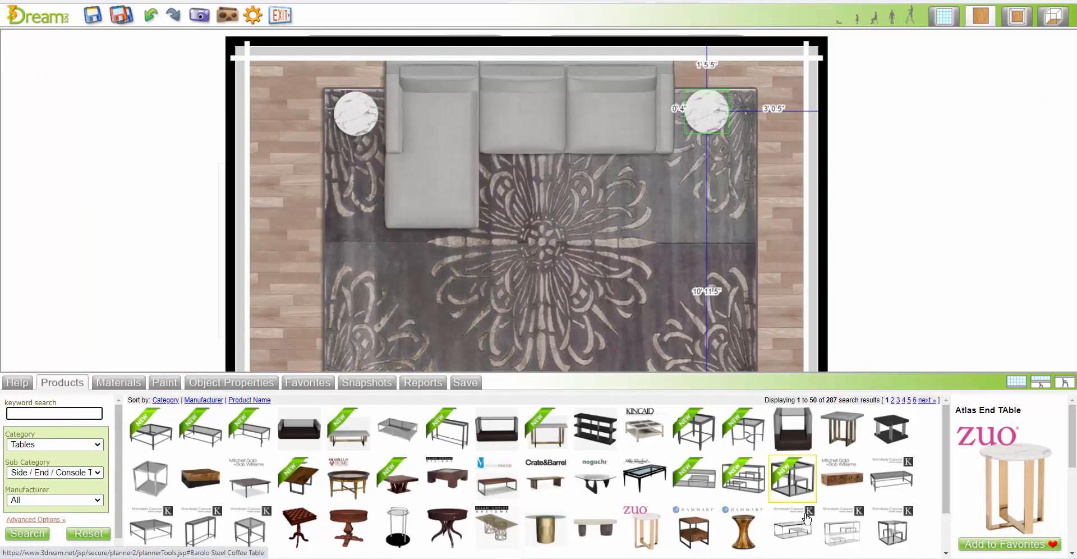
pyautogui.moveTo(348, 429); pyautogui.dragTo(564, 251)
# Reset the product filters and search the Lighting category for the Table Lamps sub-category.
pyautogui.click(62, 382)
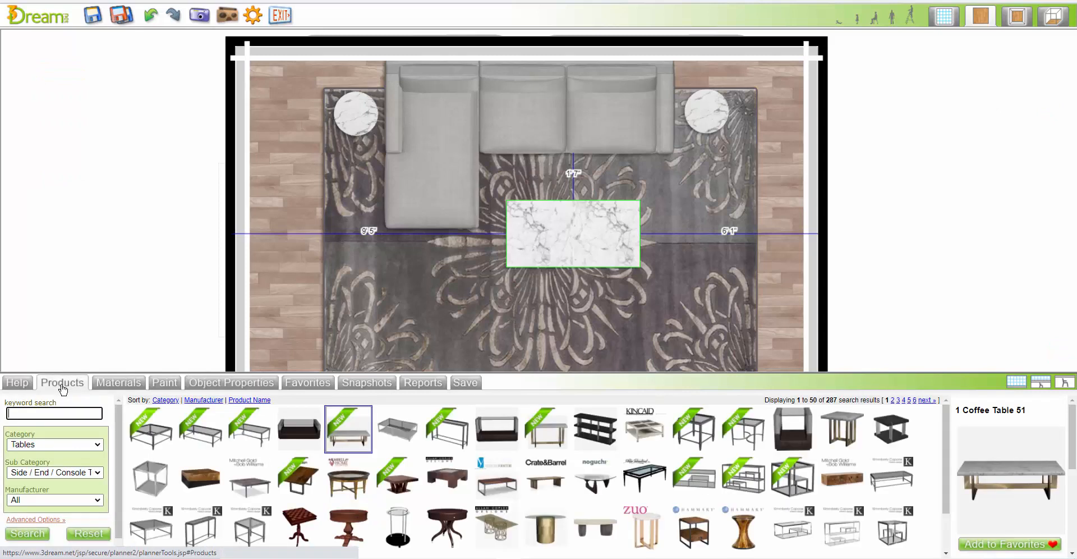
pyautogui.click(84, 533)
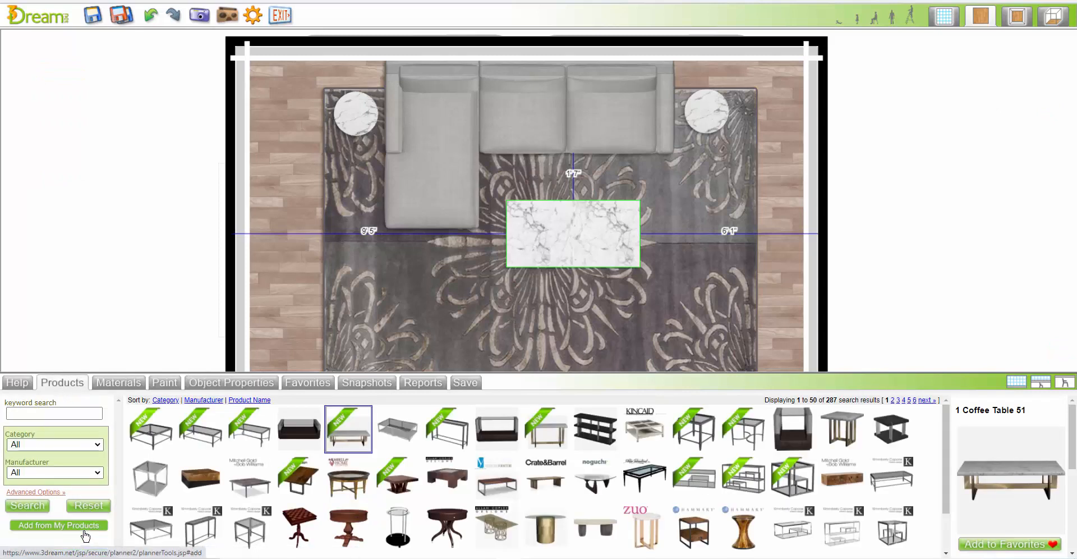
pyautogui.click(85, 446)
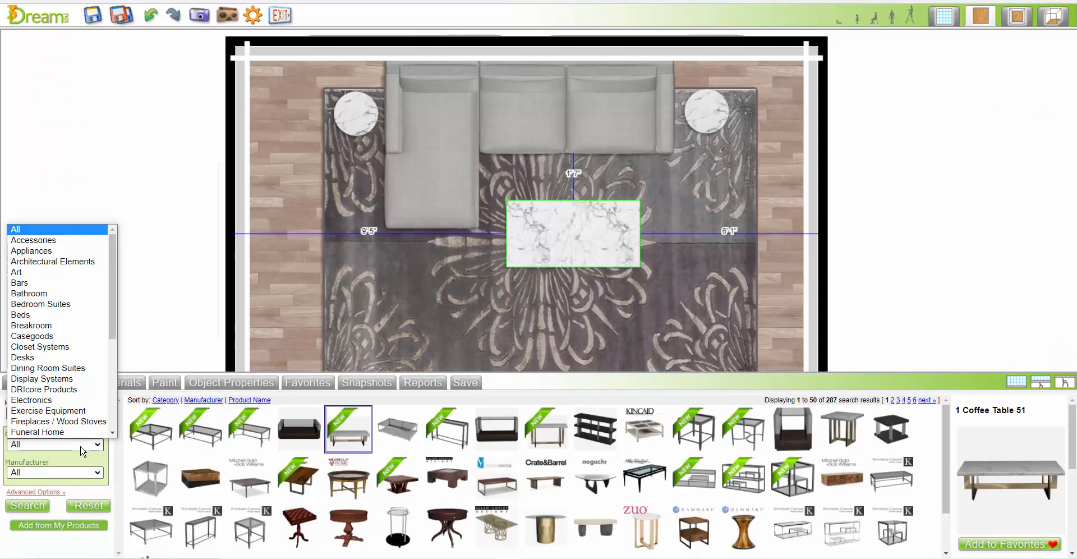
pyautogui.press('l')
pyautogui.click(26, 432)
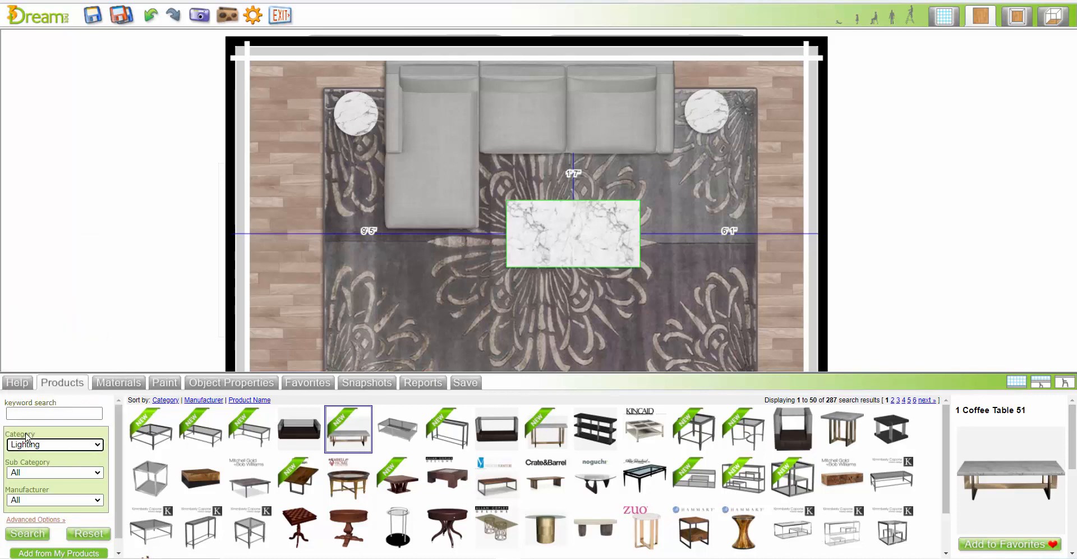
pyautogui.click(33, 474)
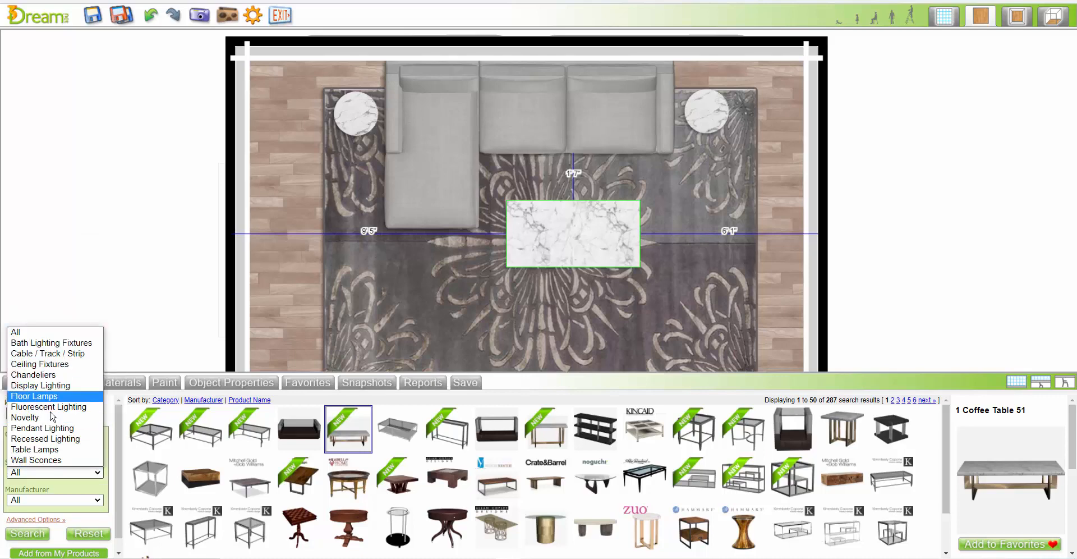
pyautogui.click(35, 449)
pyautogui.click(33, 534)
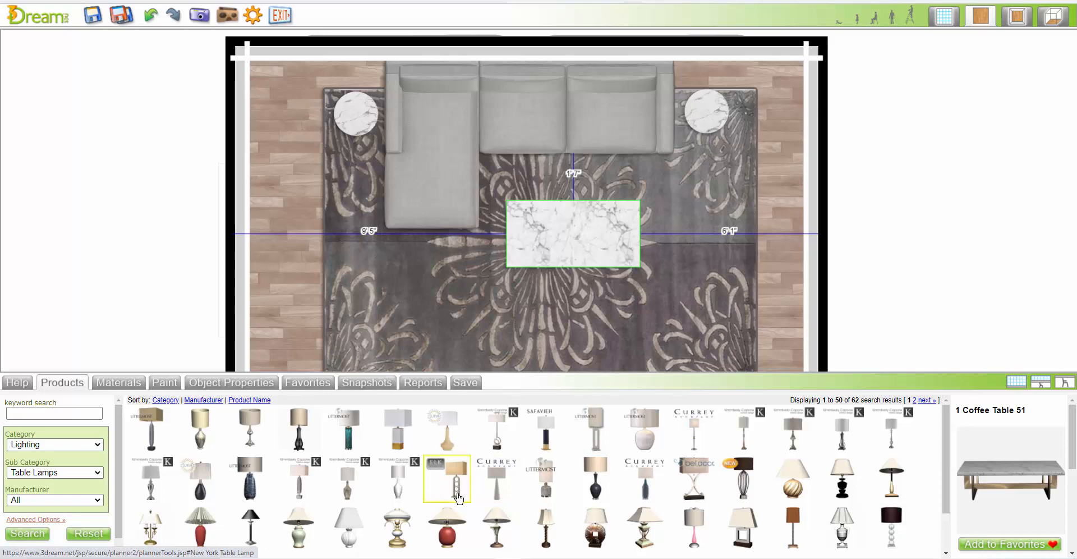
# Place a New York Table Lamp on the end table at one end of the sectional and a duplicate on the other end table.
pyautogui.moveTo(459, 496); pyautogui.dragTo(355, 117)
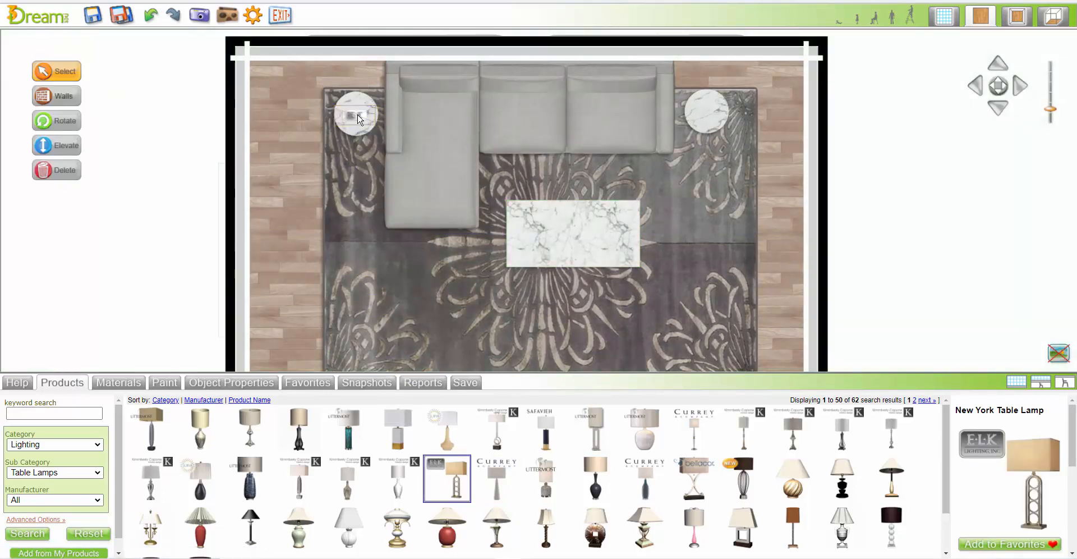
pyautogui.click(358, 117)
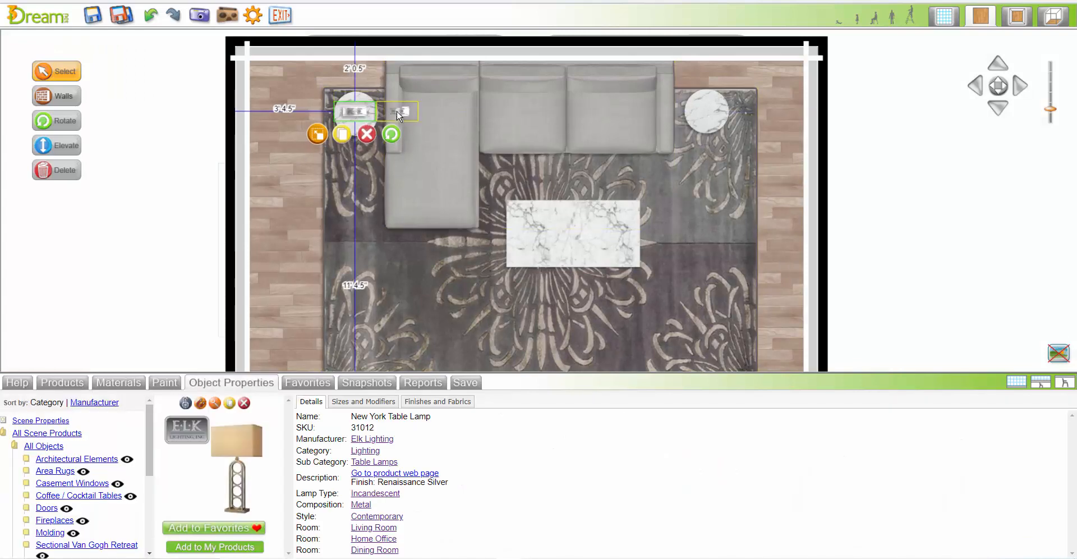
pyautogui.moveTo(397, 115); pyautogui.dragTo(708, 110)
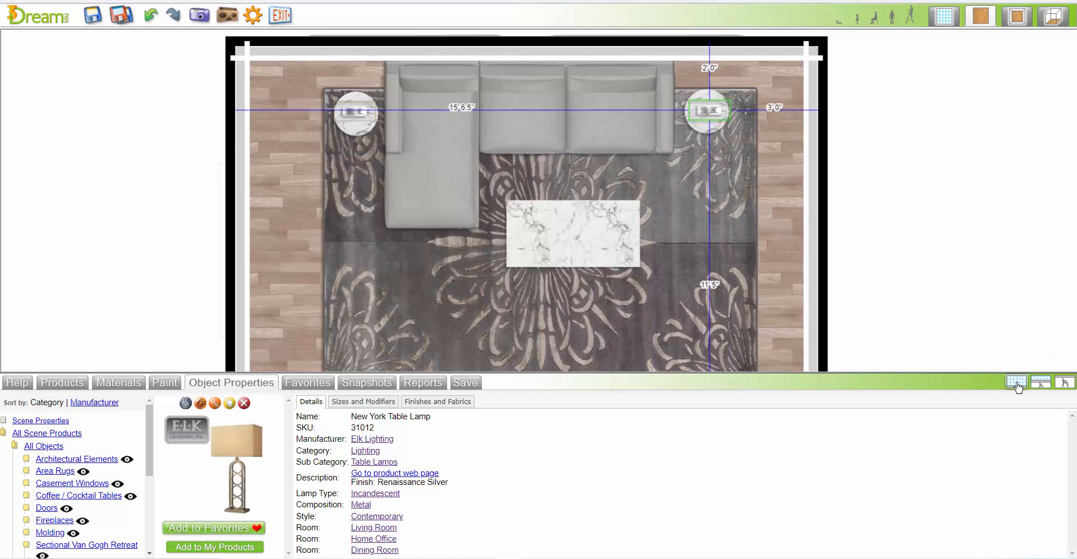
# Show the room full size in 3D and take an angled snapshot of the sectional, coffee table and lamps against the windows.
pyautogui.click(1017, 385)
pyautogui.click(1052, 17)
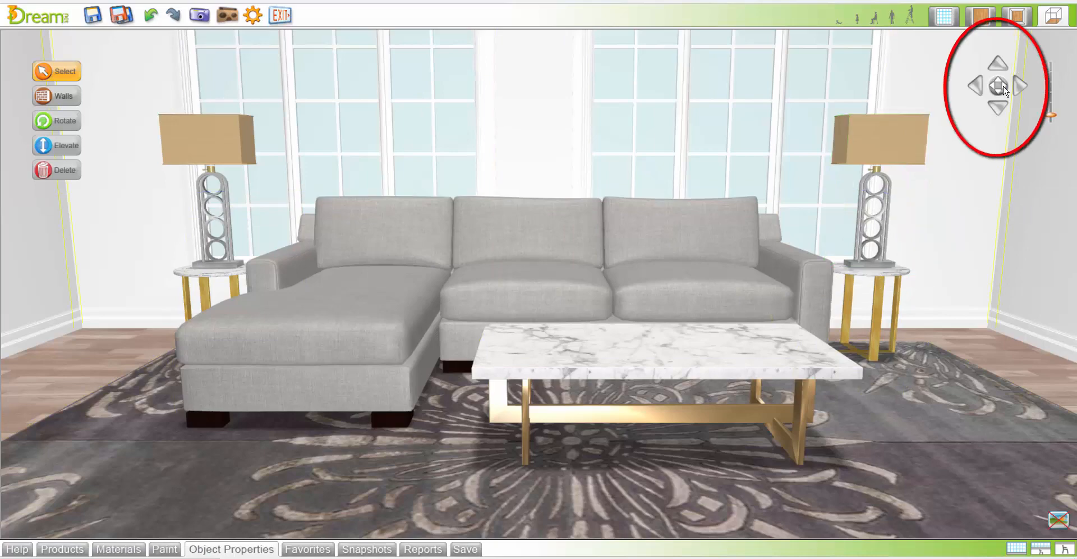
pyautogui.moveTo(998, 86)
pyautogui.mouseDown()
pyautogui.moveTo(986, 84)
pyautogui.moveTo(996, 86)
pyautogui.mouseUp()
pyautogui.scroll(-2, 793, 165)
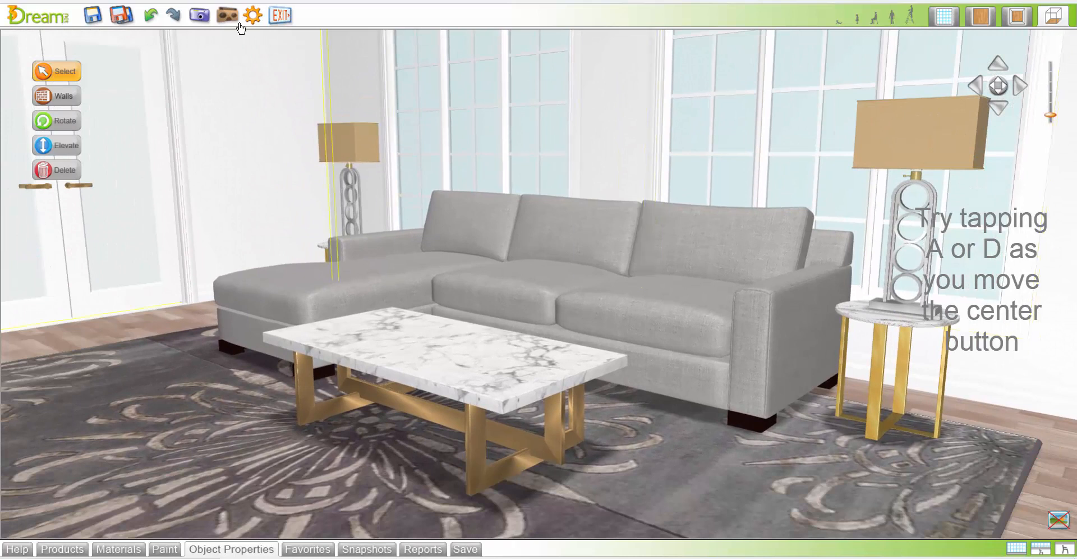
pyautogui.click(200, 15)
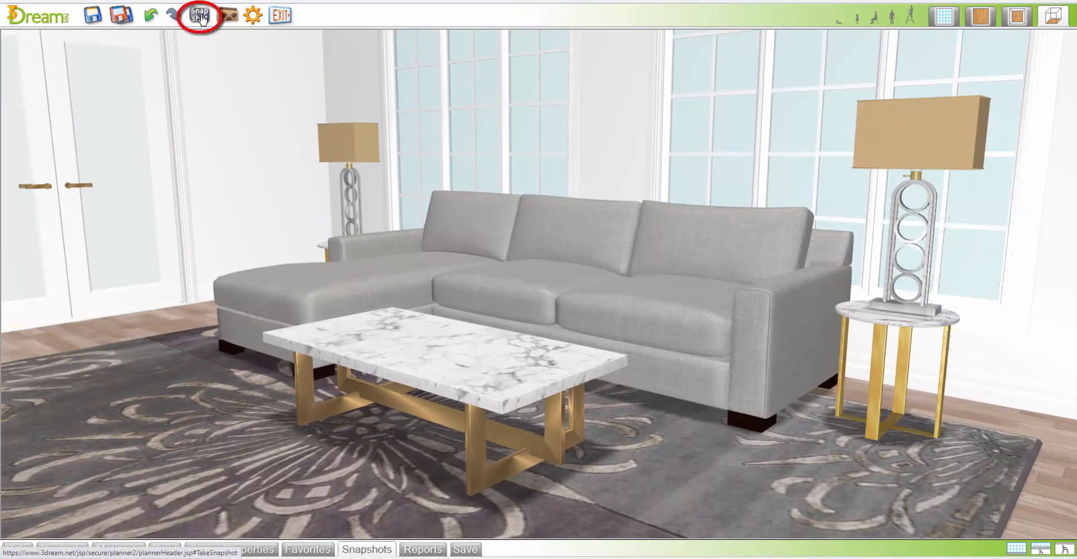
# Show the room in the flat top view and take a snapshot of it in the overhead perspective view.
pyautogui.click(980, 15)
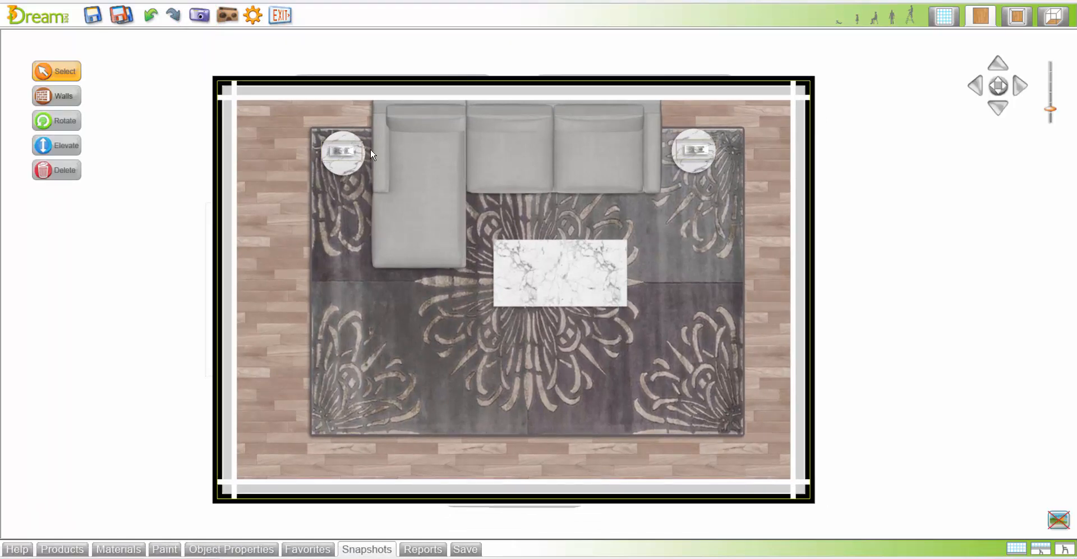
pyautogui.click(1018, 17)
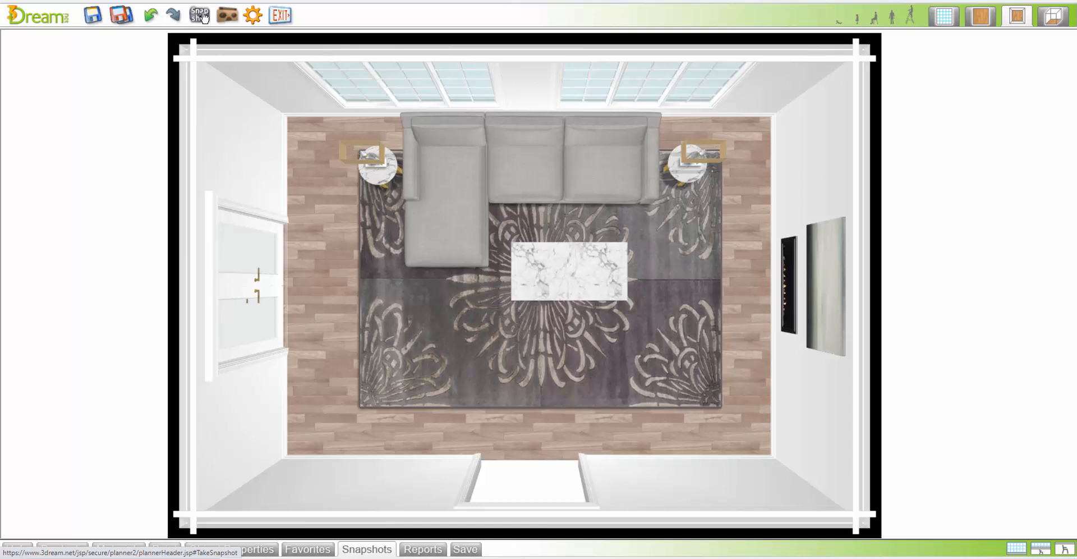
# Take a 3D snapshot of the sectional and the fireplace wall from the chaise end, using a lower preset eye height.
pyautogui.click(1053, 17)
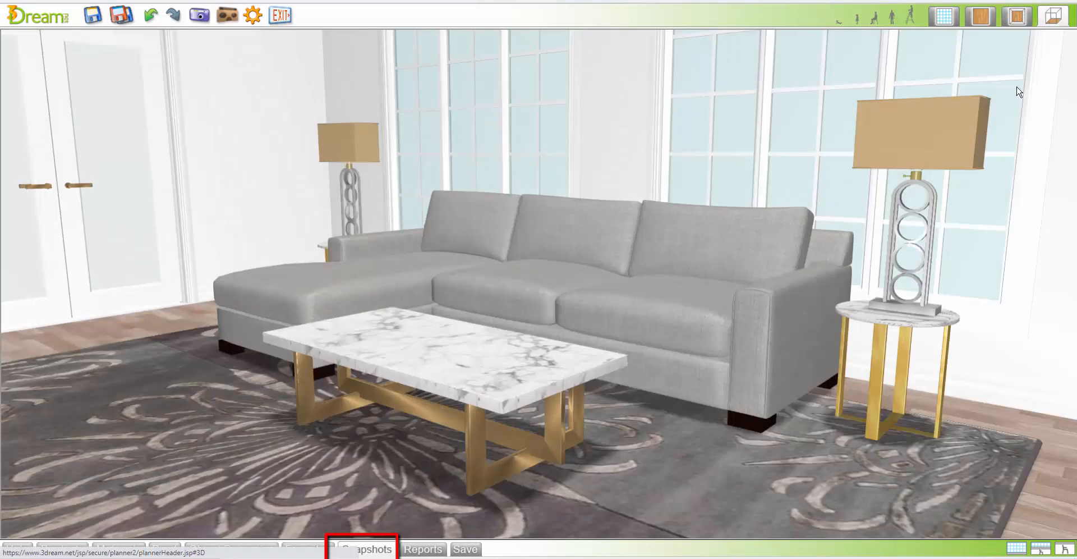
pyautogui.moveTo(999, 85); pyautogui.dragTo(1012, 81)
pyautogui.moveTo(1018, 79)
pyautogui.mouseDown()
pyautogui.moveTo(1033, 83)
pyautogui.moveTo(1013, 88)
pyautogui.moveTo(1022, 75)
pyautogui.moveTo(988, 85)
pyautogui.moveTo(1000, 84)
pyautogui.mouseUp()
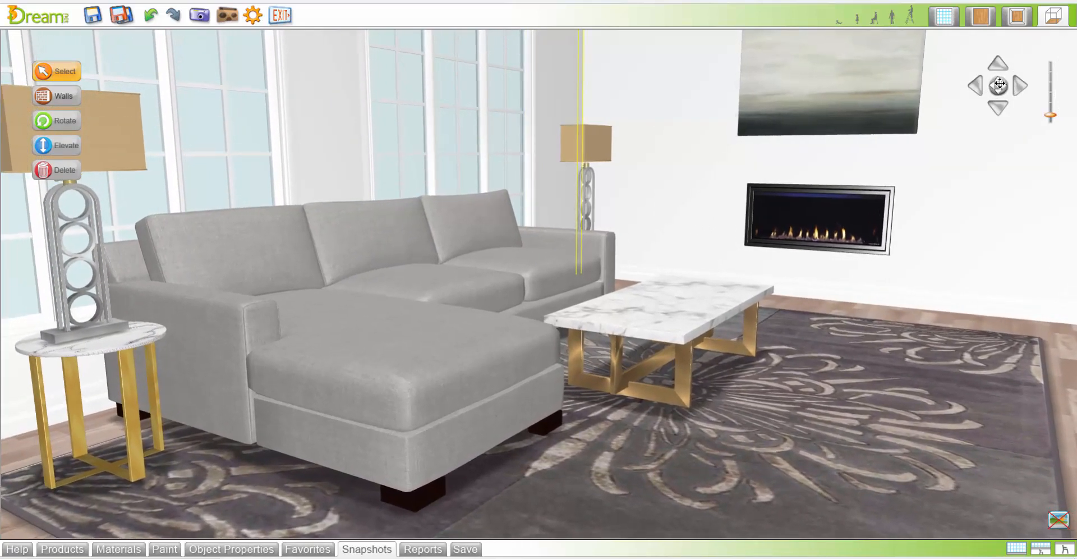
pyautogui.click(875, 19)
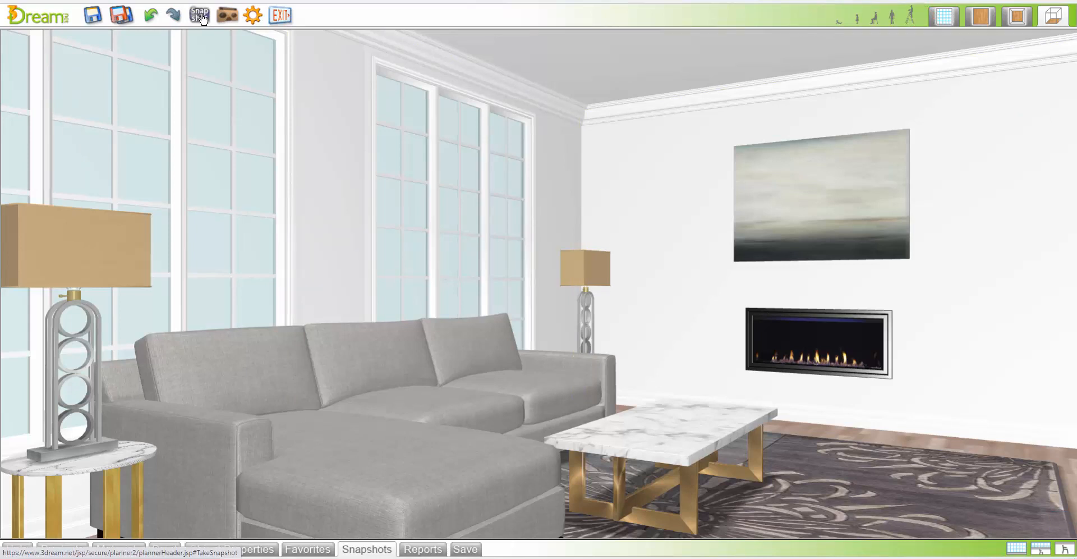
# Place the Art 04 seahorse frames on the wall above the fireplace.
pyautogui.scroll(-3, 708, 299)
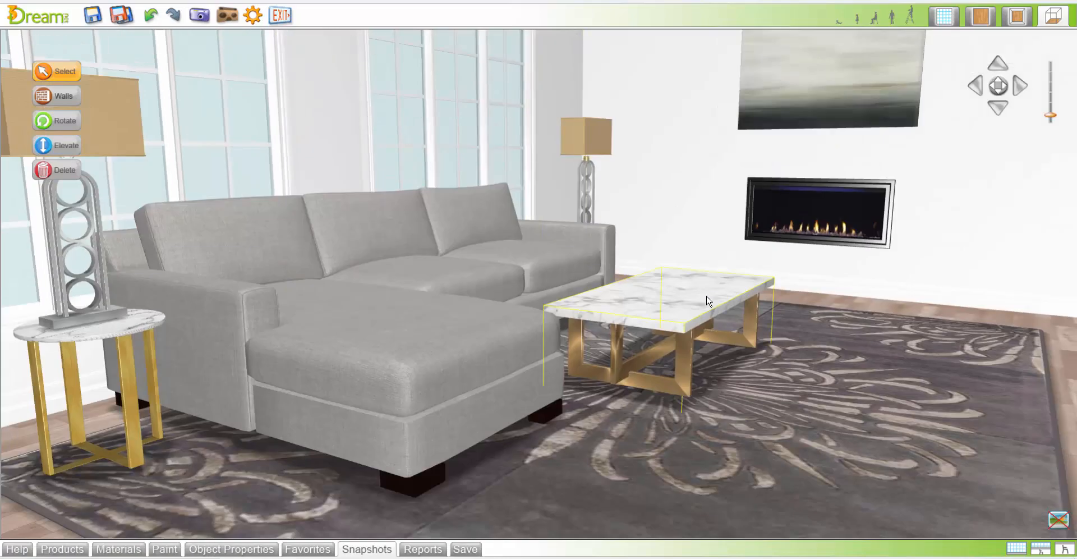
pyautogui.scroll(-10, 707, 299)
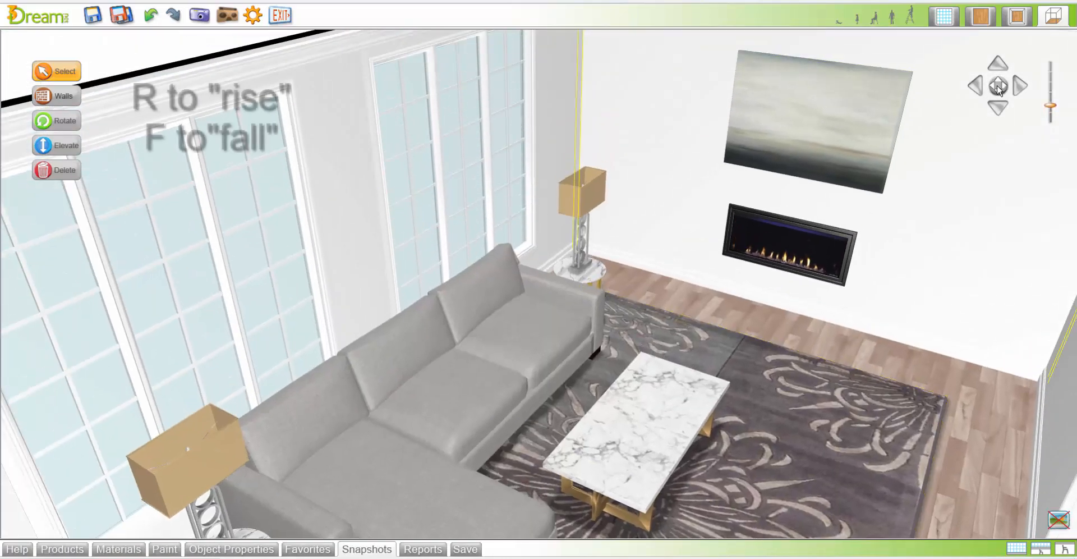
pyautogui.press('f')
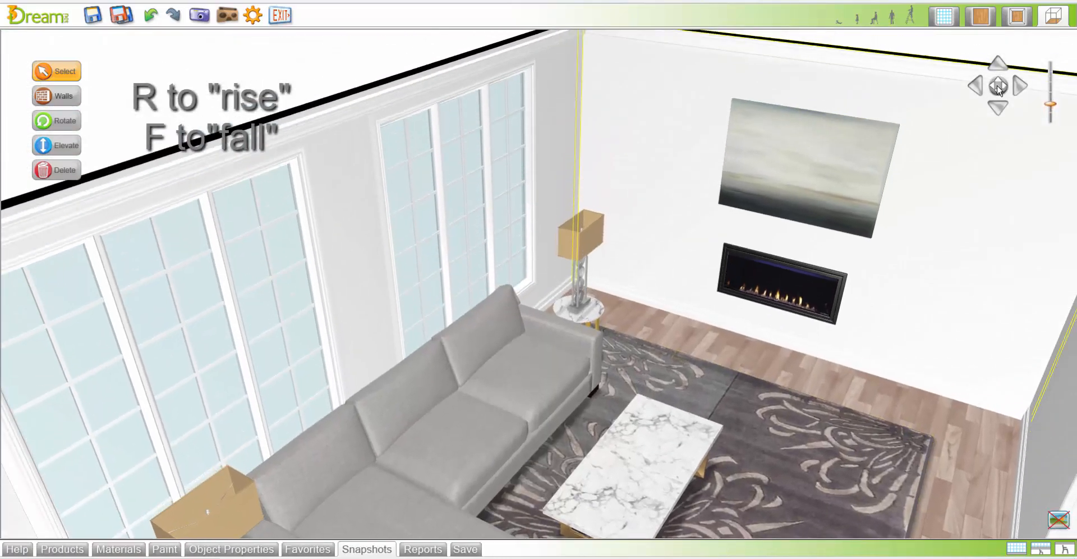
pyautogui.moveTo(998, 87)
pyautogui.mouseDown()
pyautogui.moveTo(989, 100)
pyautogui.moveTo(998, 83)
pyautogui.mouseUp()
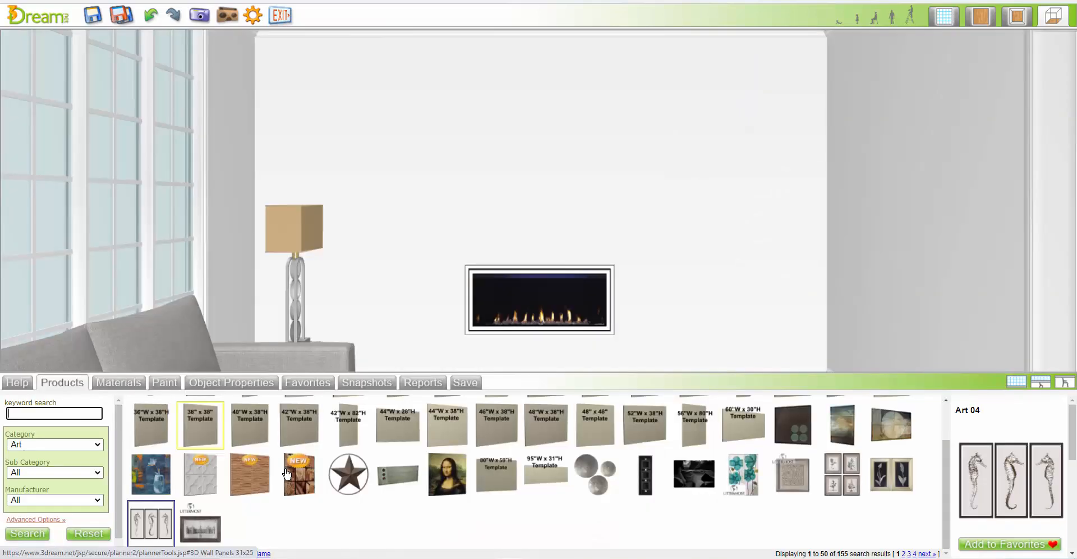
pyautogui.moveTo(1011, 478); pyautogui.dragTo(538, 215)
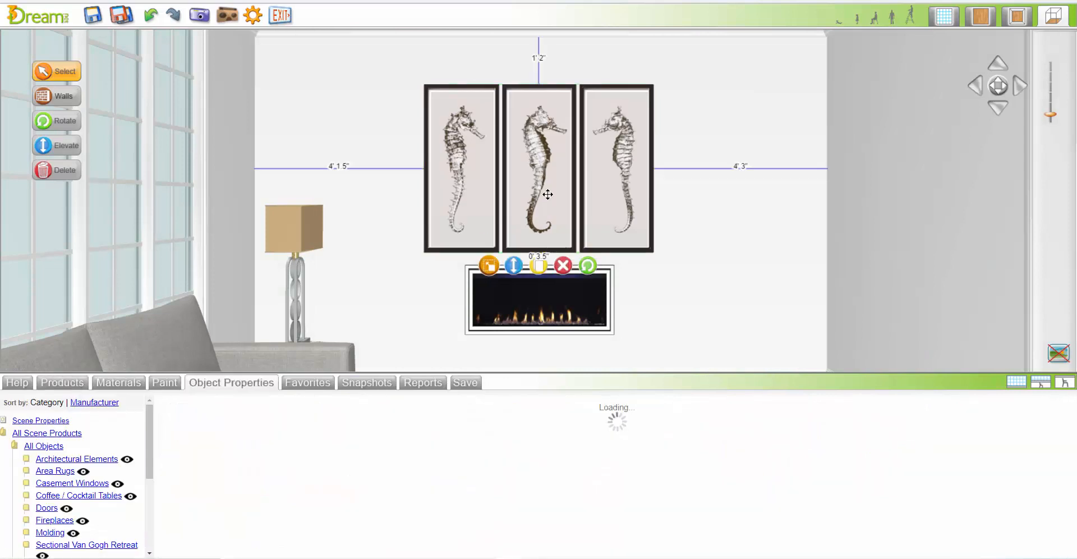
# Raise the Art 04 frames to about 10.5" above the fireplace and 7" below the top of the wall.
pyautogui.press('Up')
pyautogui.press('Up')
pyautogui.press('Up')
pyautogui.press('Up')
pyautogui.press('Up')
pyautogui.press('Up')
pyautogui.press('Up')
pyautogui.press('Up')
pyautogui.press('Up')
pyautogui.press('Up')
pyautogui.press('Up')
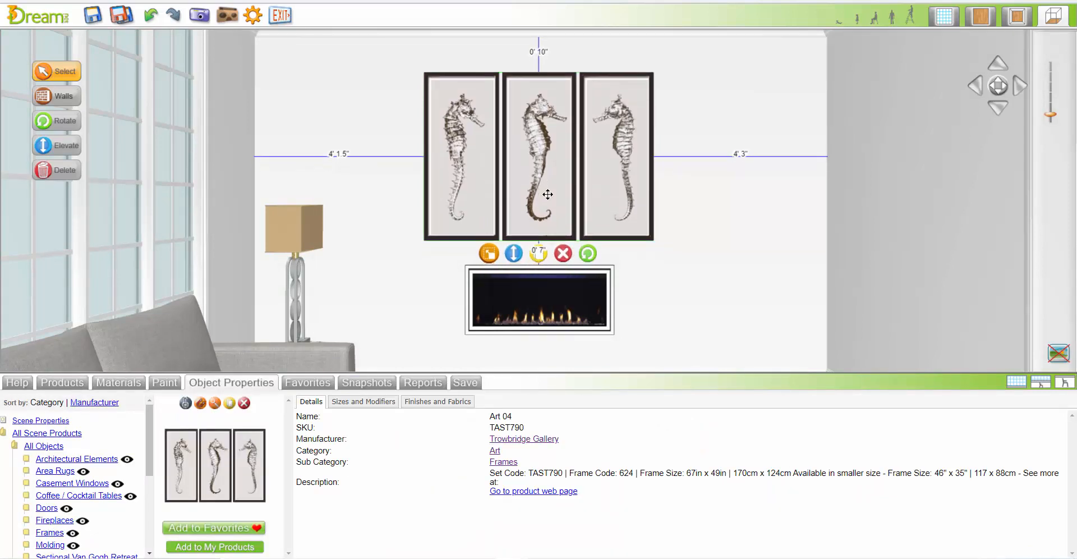
pyautogui.press('Up')
pyautogui.press('Up')
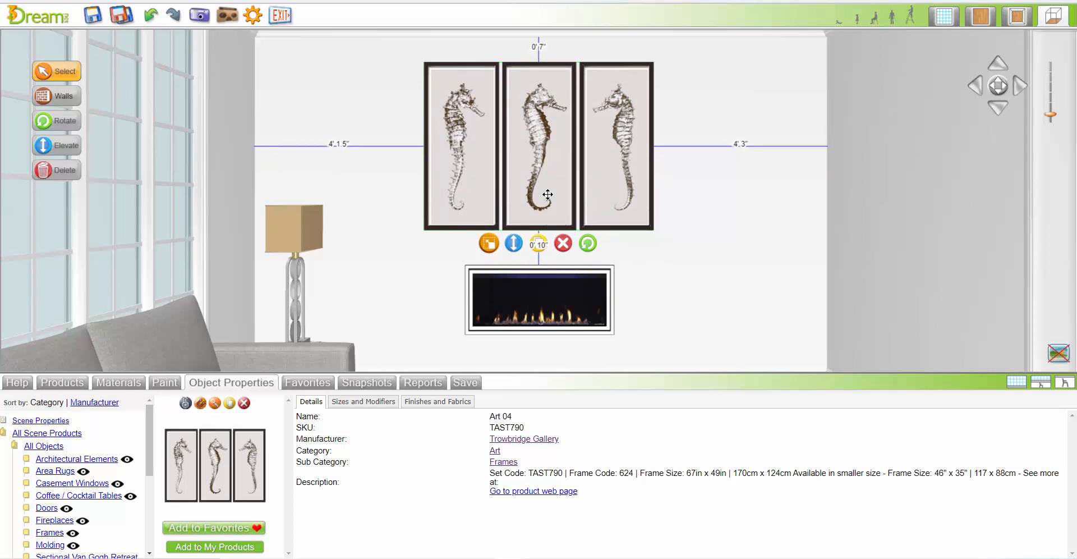
pyautogui.press('Up')
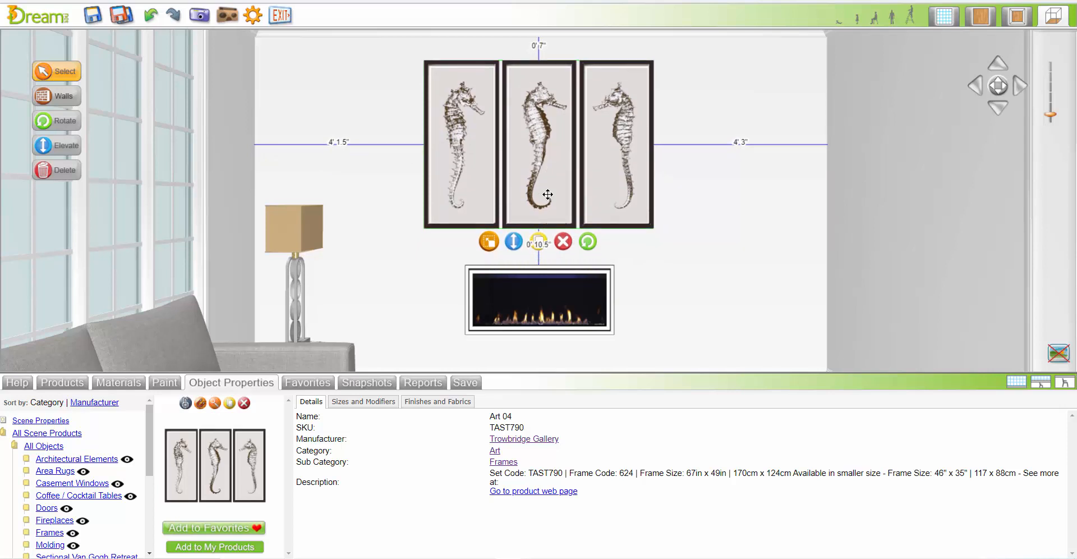
pyautogui.click(547, 194)
# Search the Architectural Elements category for the Electrical sub-category.
pyautogui.scroll(-5, 763, 218)
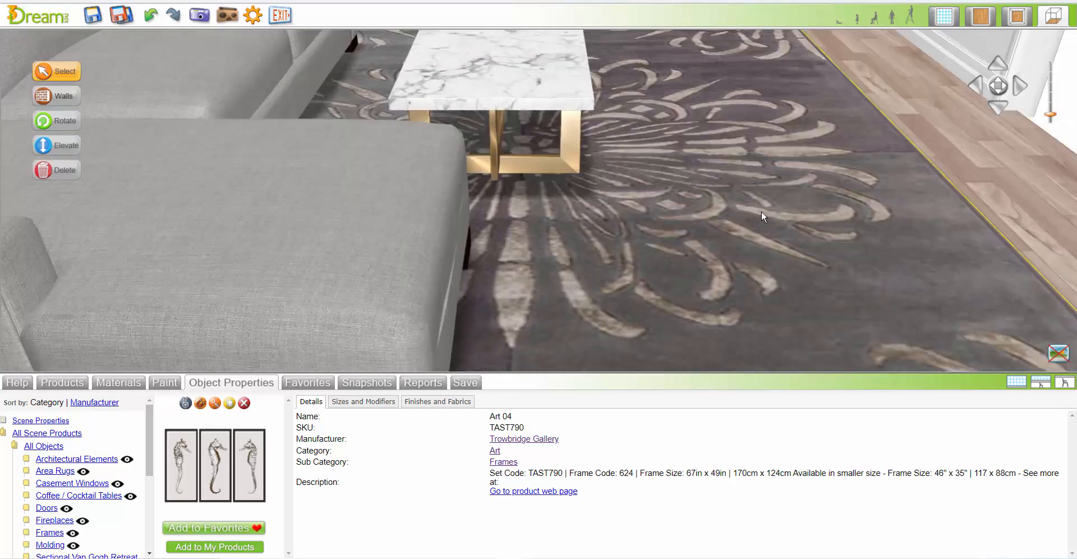
pyautogui.scroll(4, 762, 217)
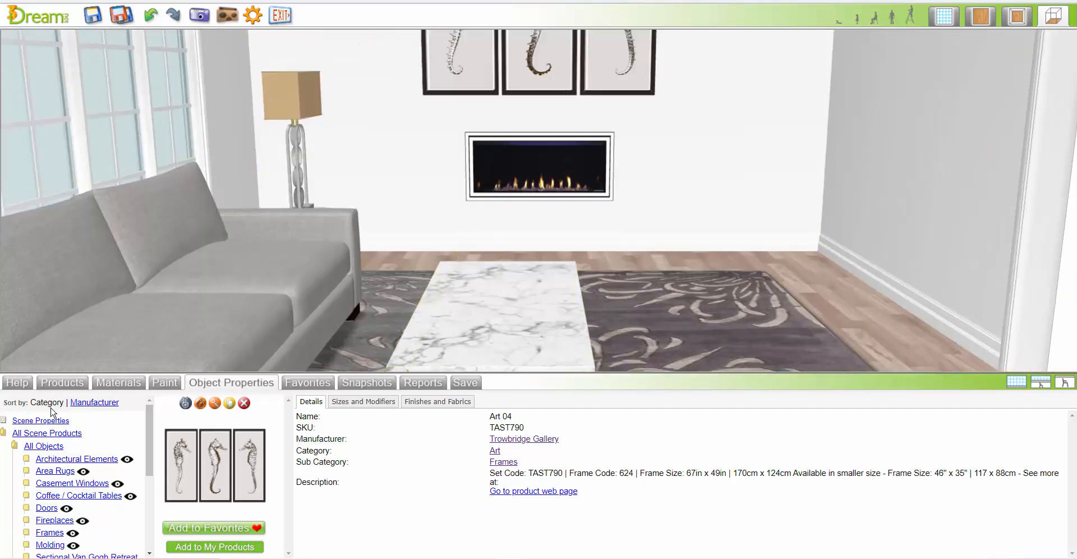
pyautogui.click(62, 382)
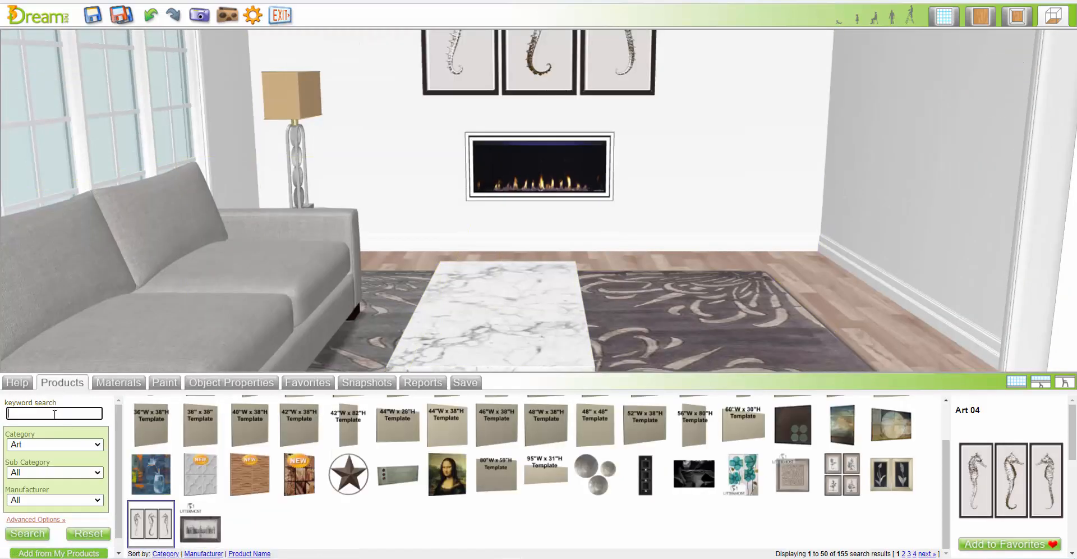
pyautogui.click(63, 445)
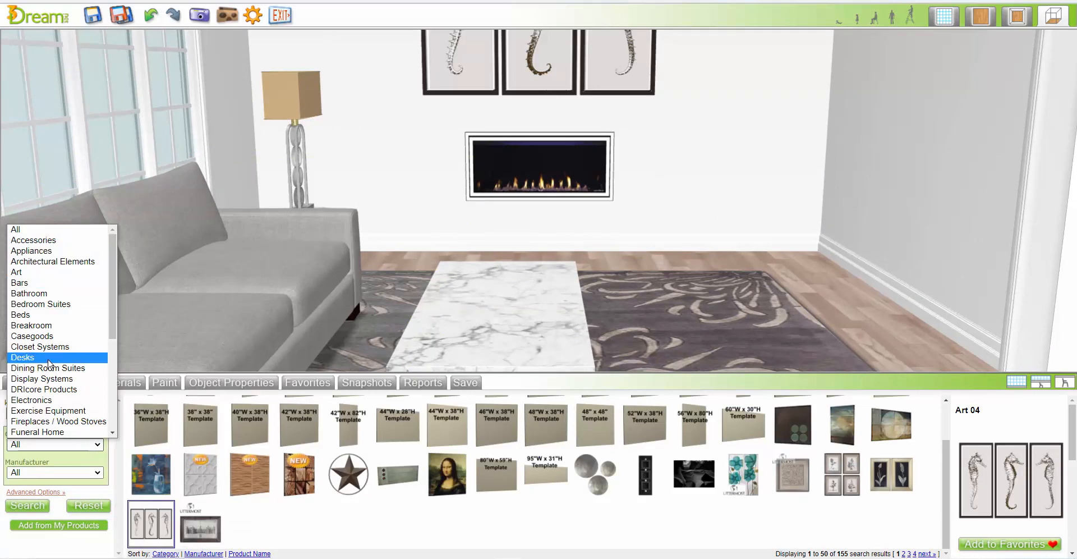
pyautogui.click(65, 261)
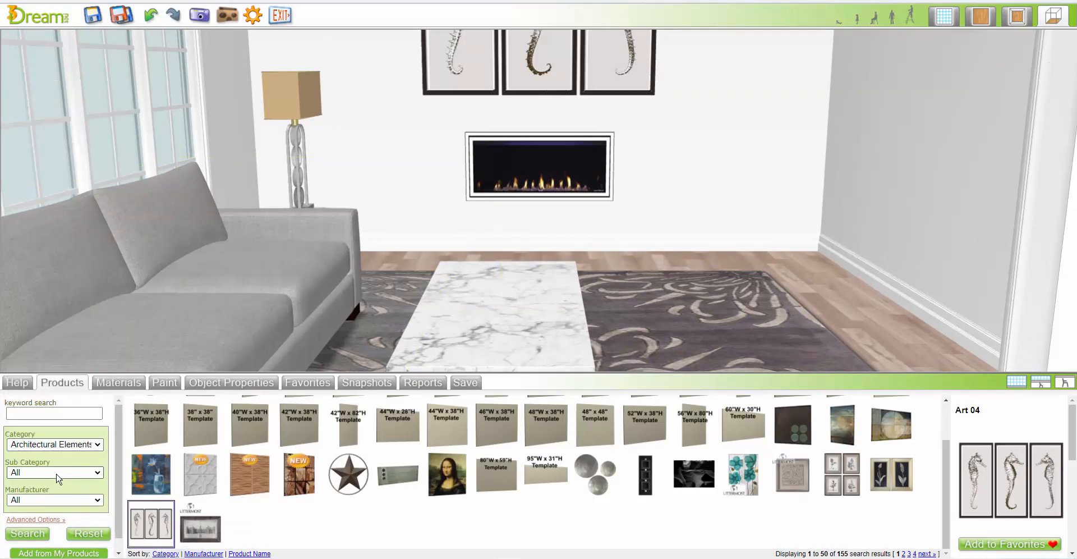
pyautogui.click(58, 478)
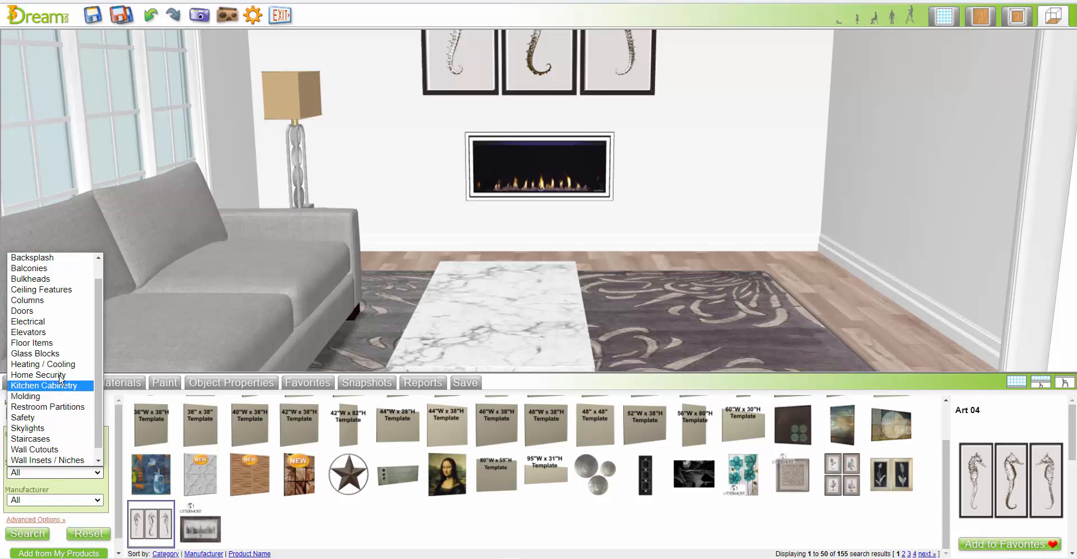
pyautogui.click(56, 323)
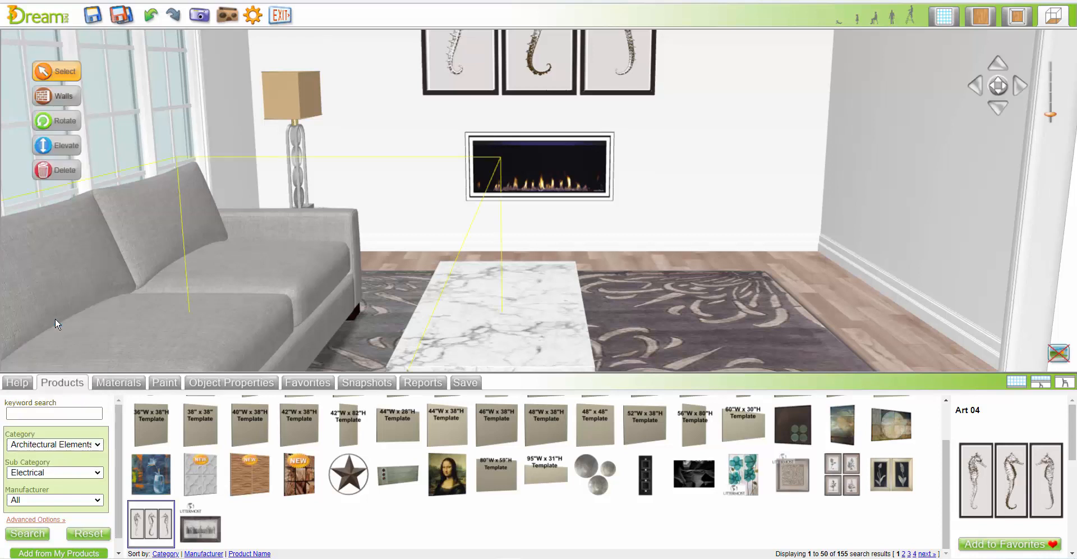
pyautogui.click(35, 533)
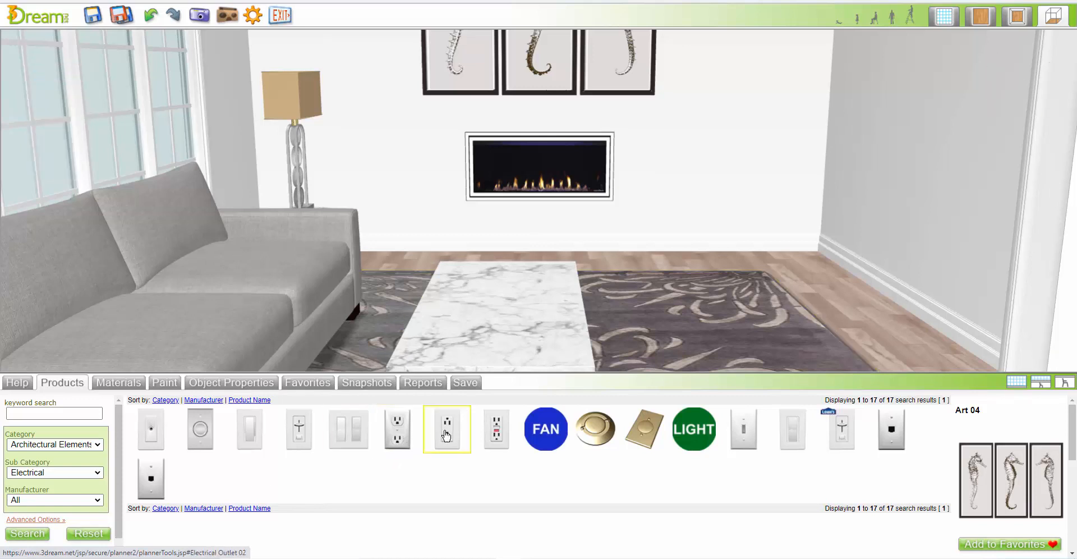
# Place an Electrical Outlet 02 low on the side wall opposite the windows, near the corner with the fireplace wall.
pyautogui.moveTo(447, 429); pyautogui.dragTo(842, 223)
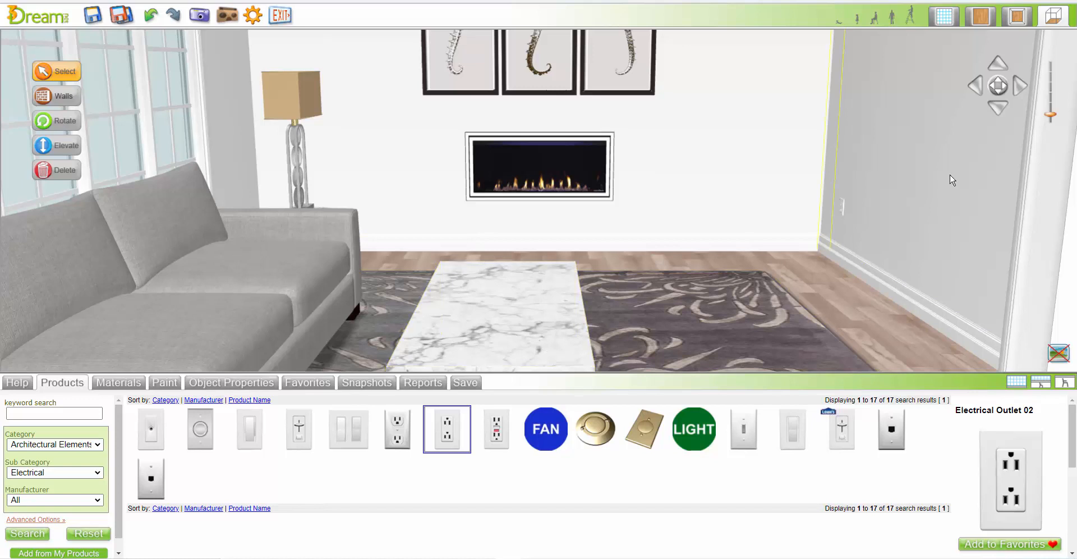
pyautogui.scroll(2, 950, 175)
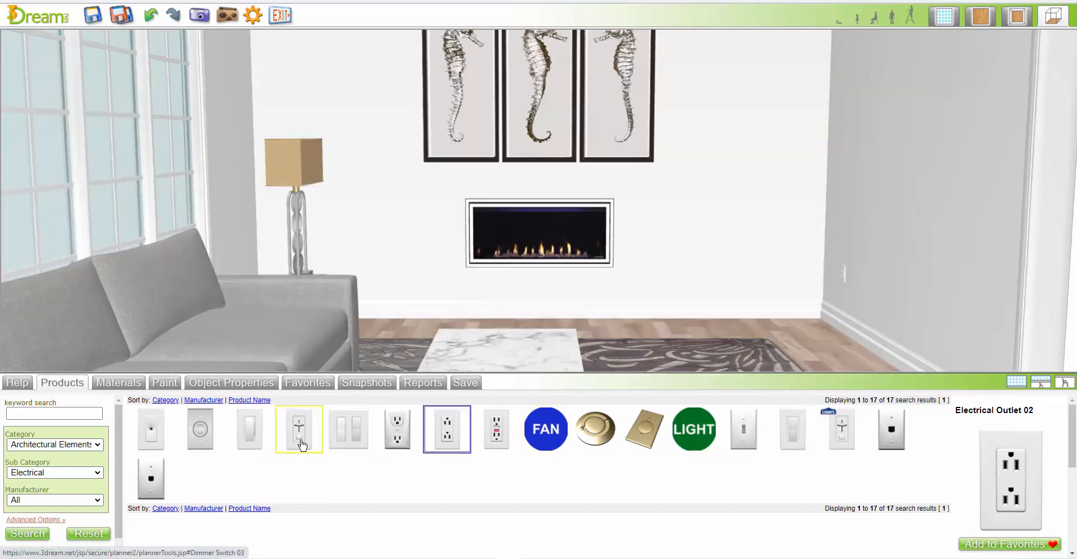
# Place a Dual Light Switch 03 about 3' 6" high and 8" from the side wall's opening, and give its plate and switches white finishes.
pyautogui.moveTo(348, 430); pyautogui.dragTo(1006, 191)
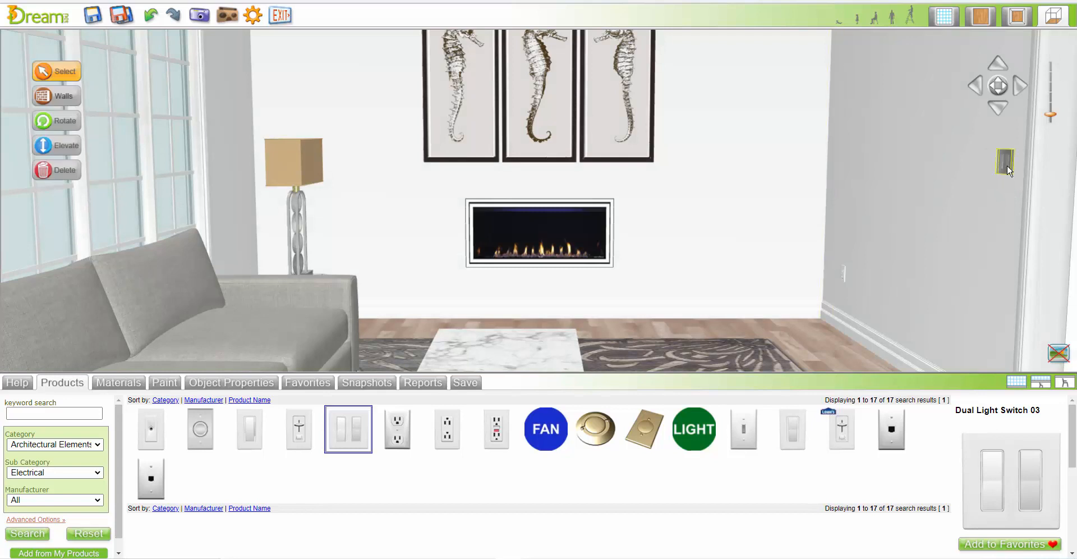
pyautogui.click(1007, 169)
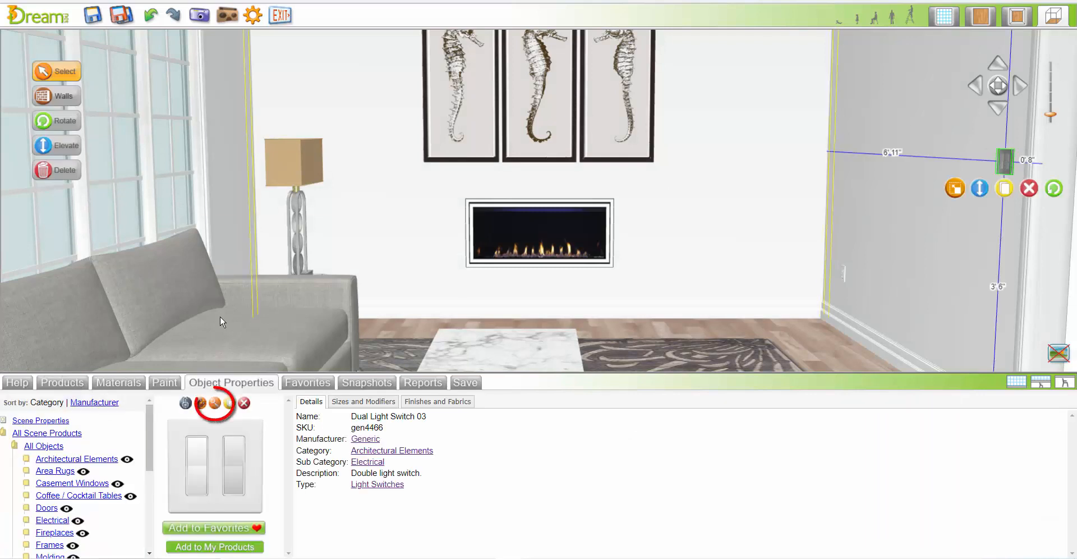
pyautogui.click(215, 404)
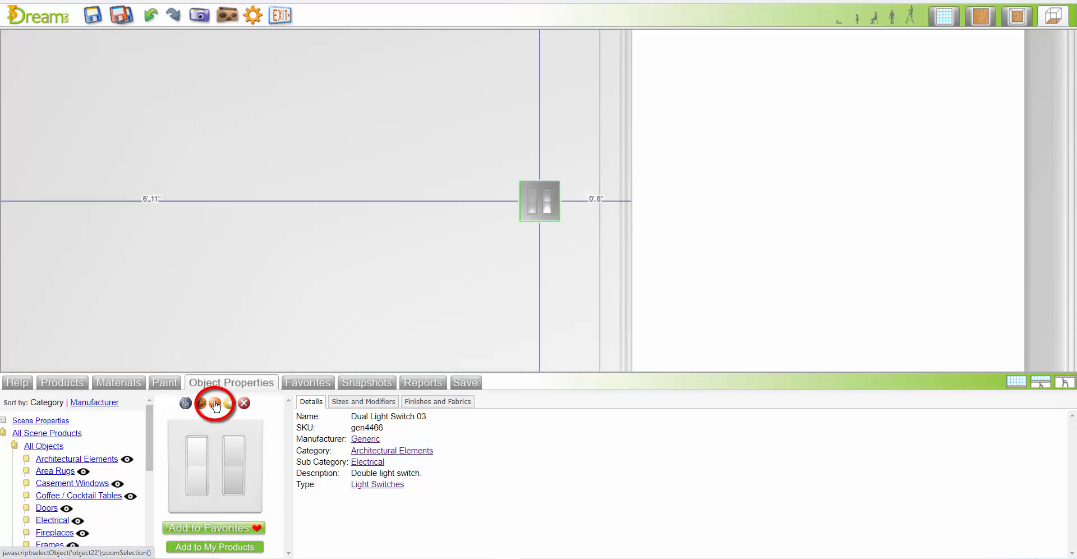
pyautogui.click(453, 402)
pyautogui.click(452, 478)
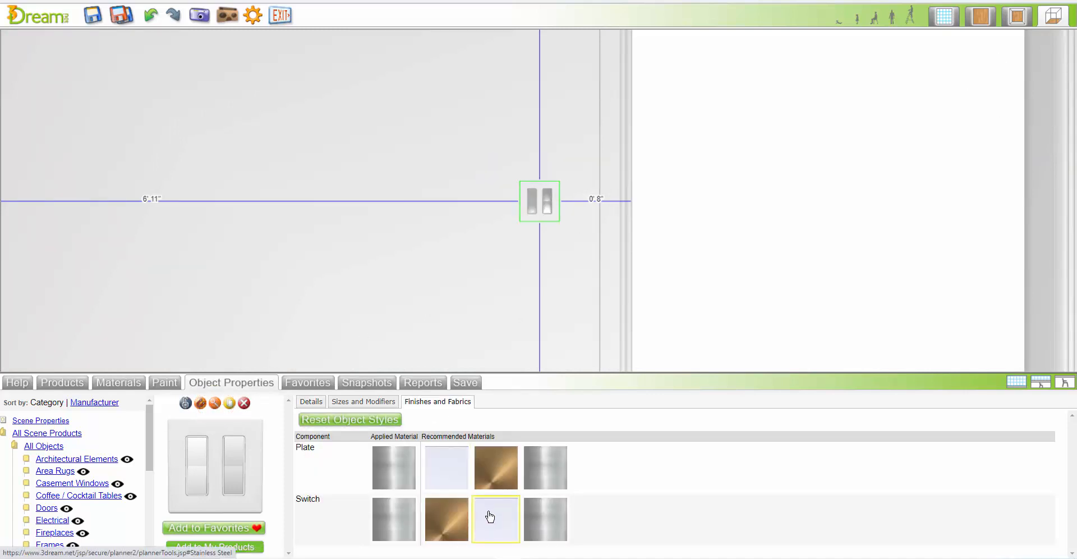
pyautogui.click(490, 519)
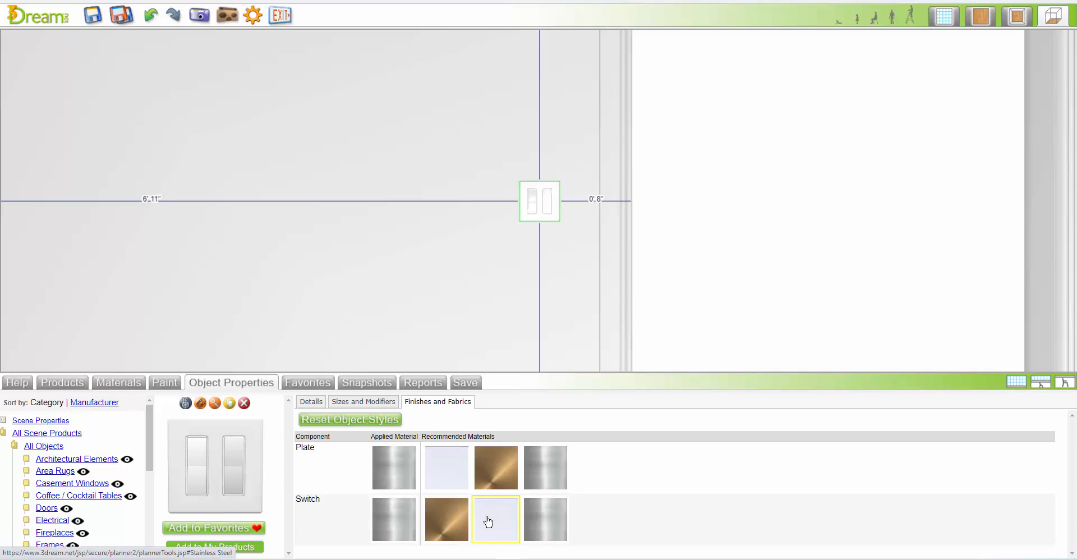
# Duplicate the white dual light switch and set the copy flush beside the original, about 3.5" from the wall opening.
pyautogui.moveTo(488, 305)
pyautogui.click(540, 167)
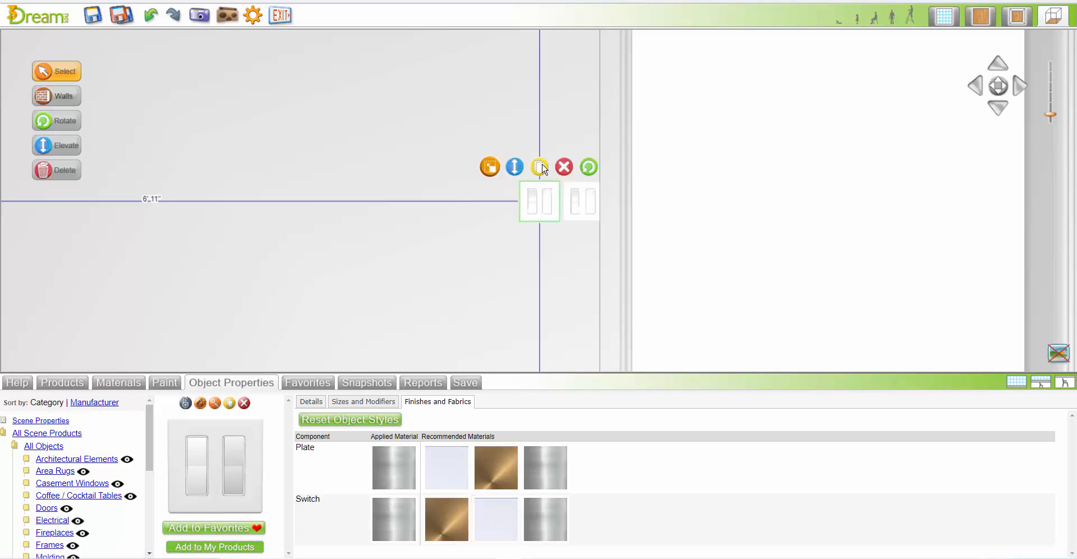
pyautogui.click(572, 218)
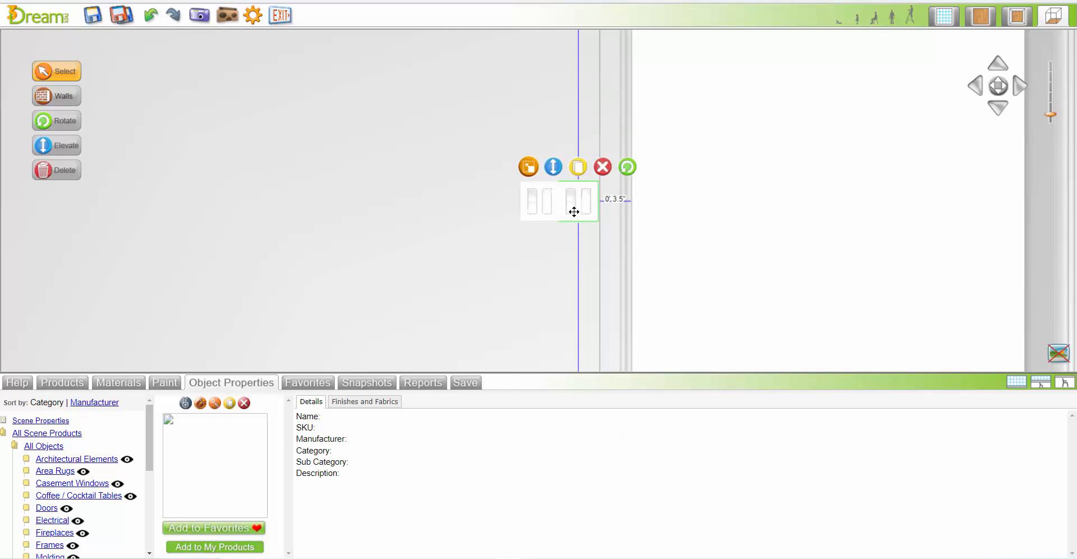
pyautogui.click(558, 197)
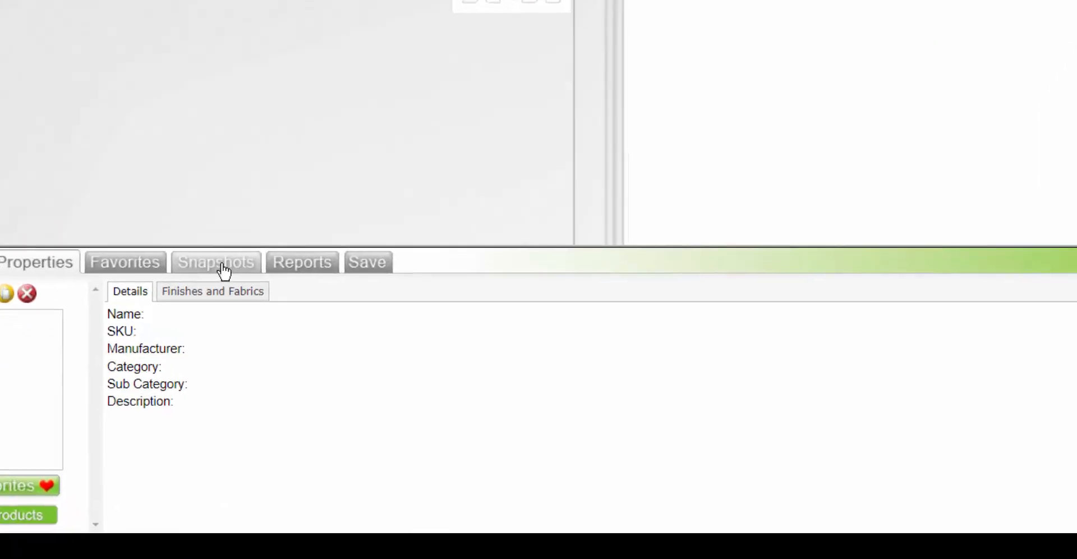
# Restore the camera view of the snapshot that shows the sofa with the fireplace wall, and enlarge the scene view.
pyautogui.click(367, 382)
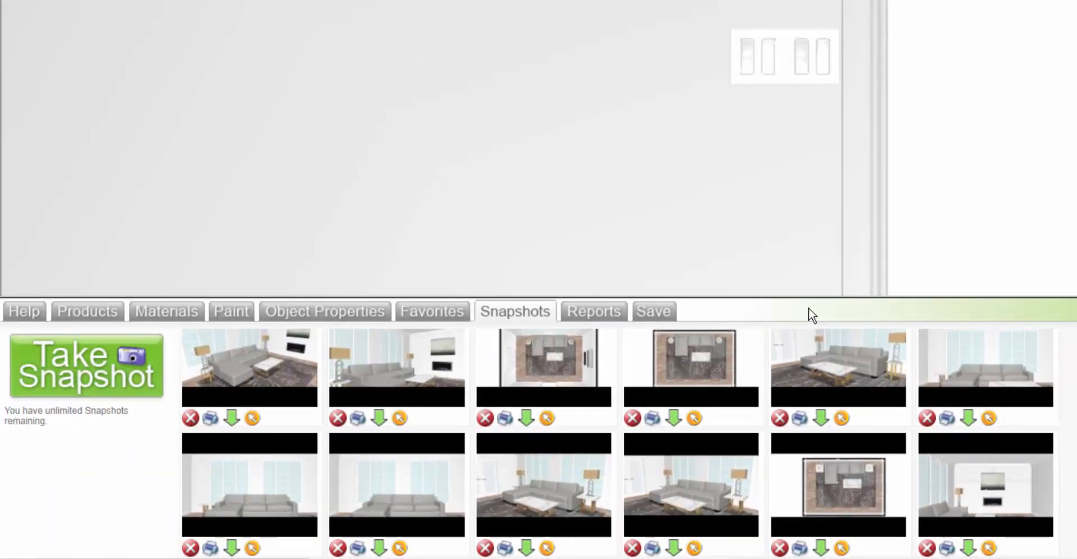
pyautogui.click(399, 417)
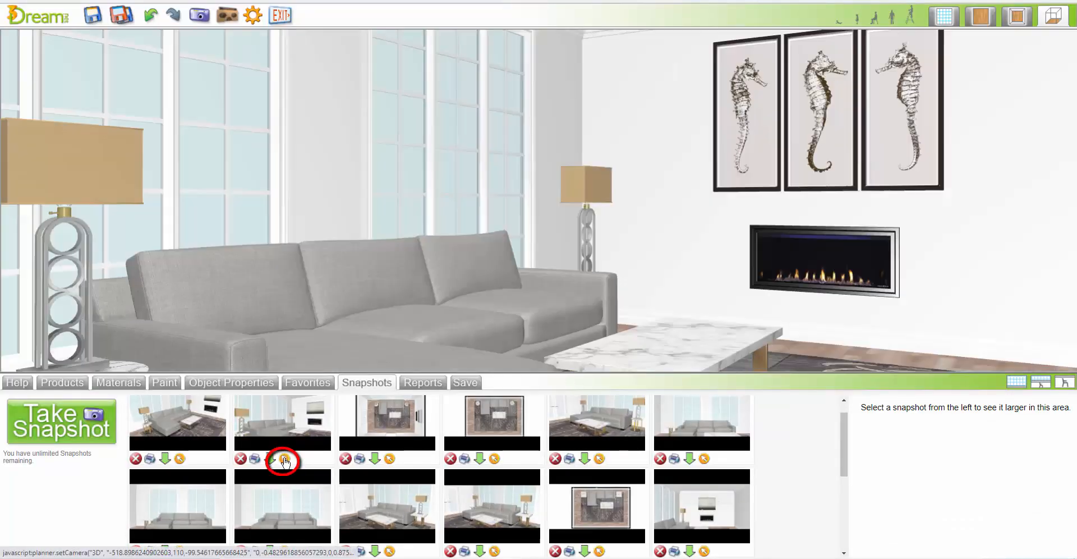
pyautogui.click(1017, 382)
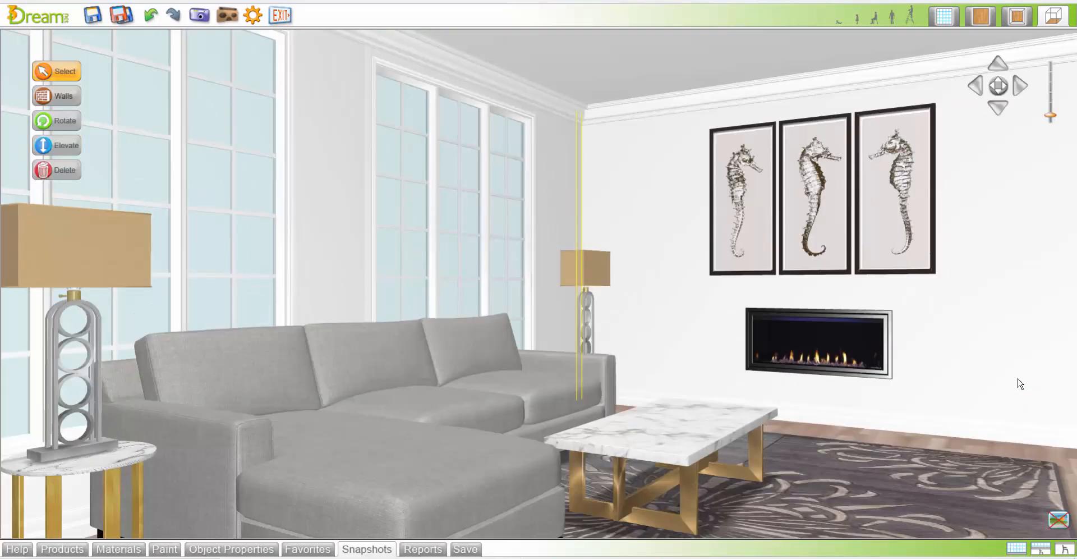
# Reset the product search and search the Accessories category for the Plants sub-category.
pyautogui.click(59, 548)
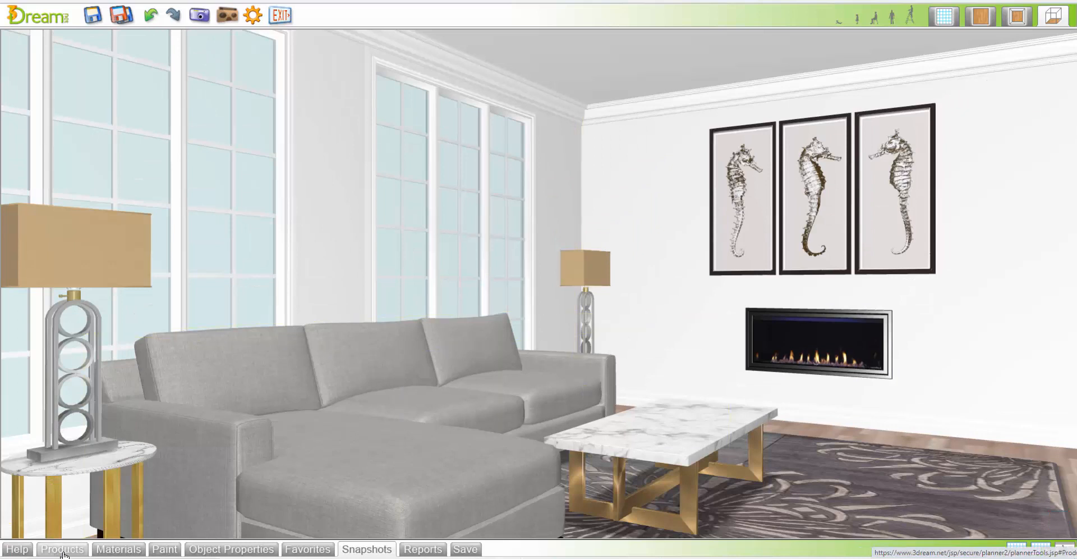
pyautogui.click(89, 533)
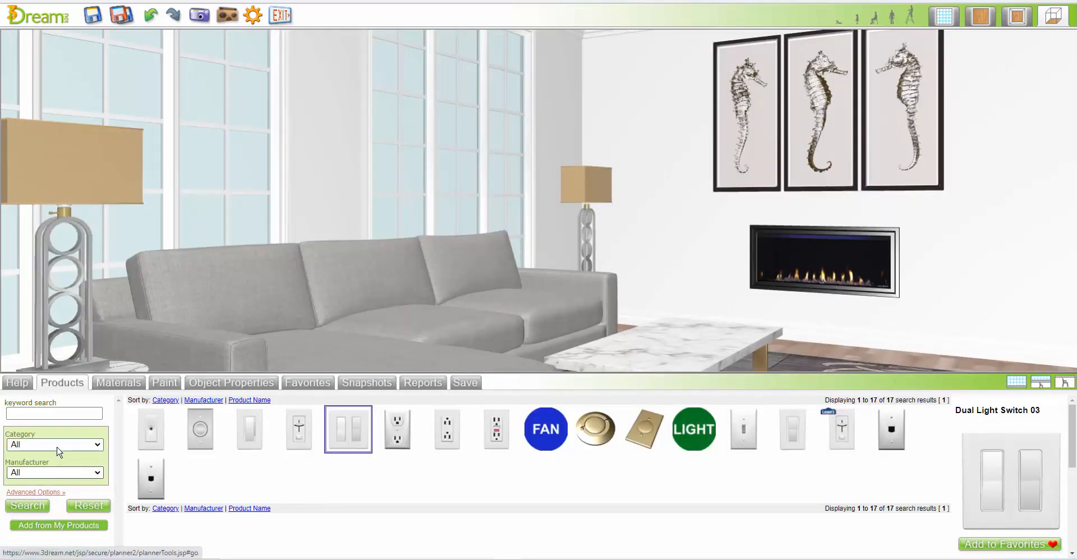
pyautogui.click(72, 445)
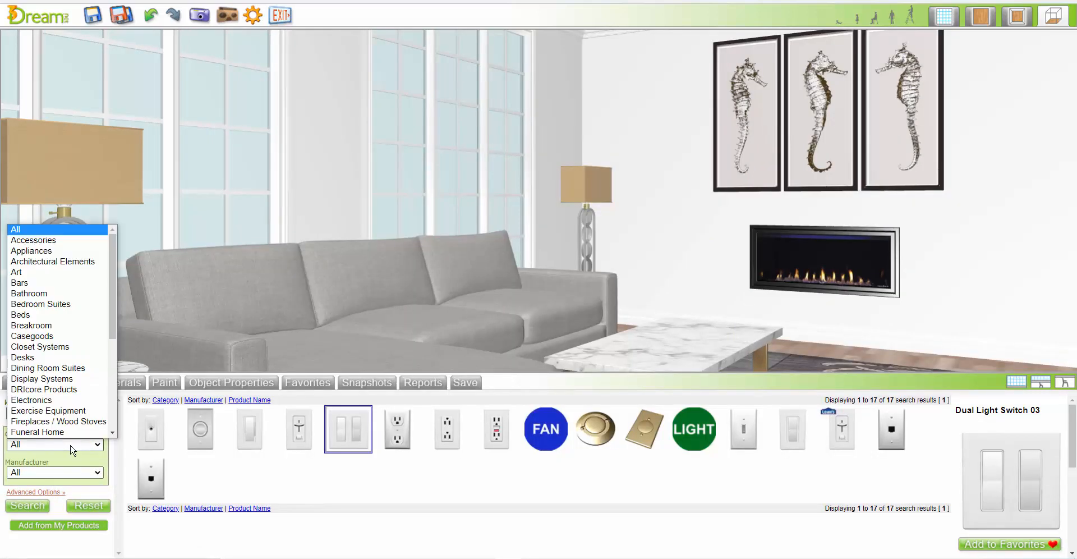
pyautogui.click(34, 240)
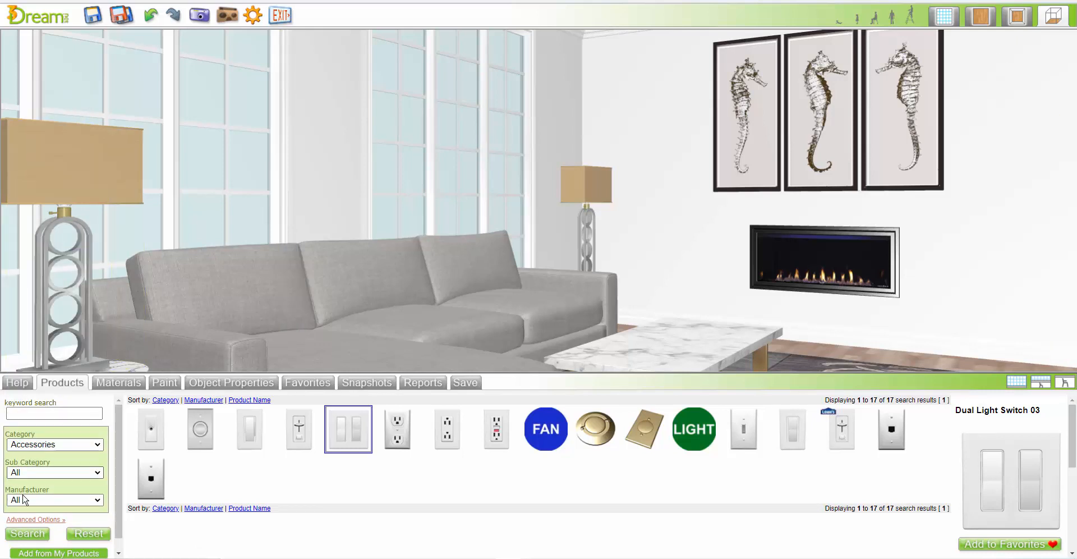
pyautogui.click(52, 474)
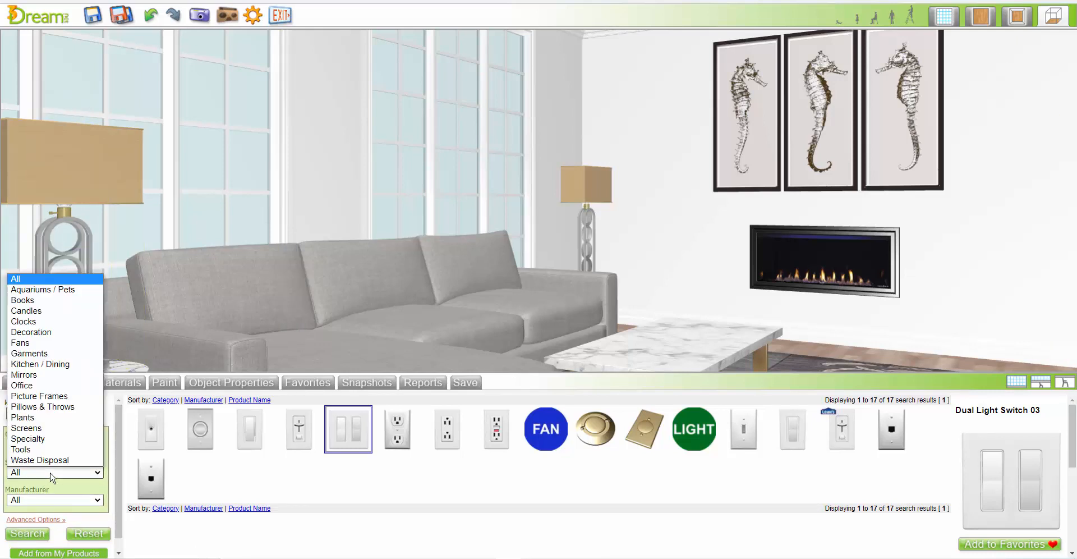
pyautogui.click(59, 417)
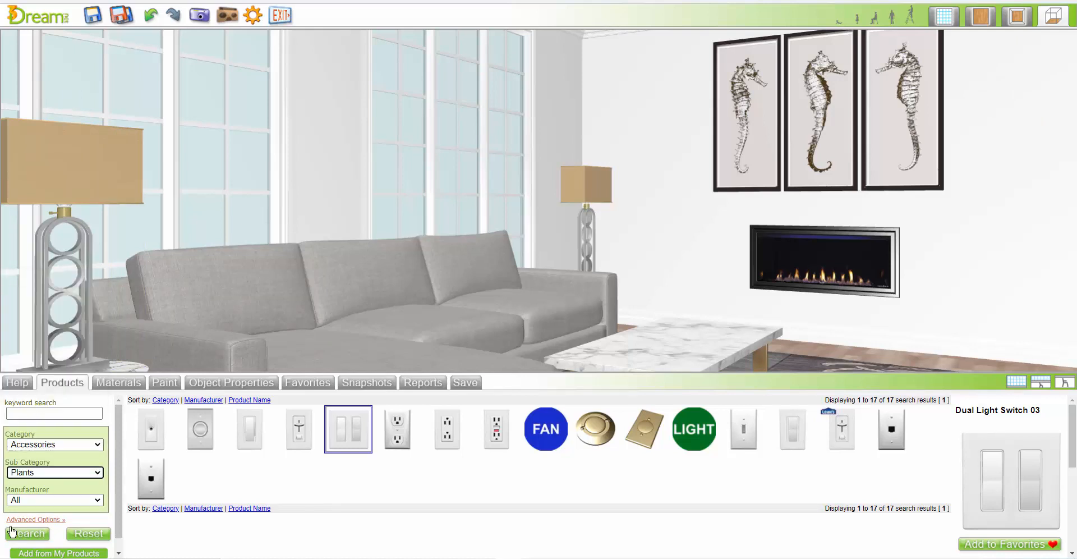
pyautogui.click(38, 536)
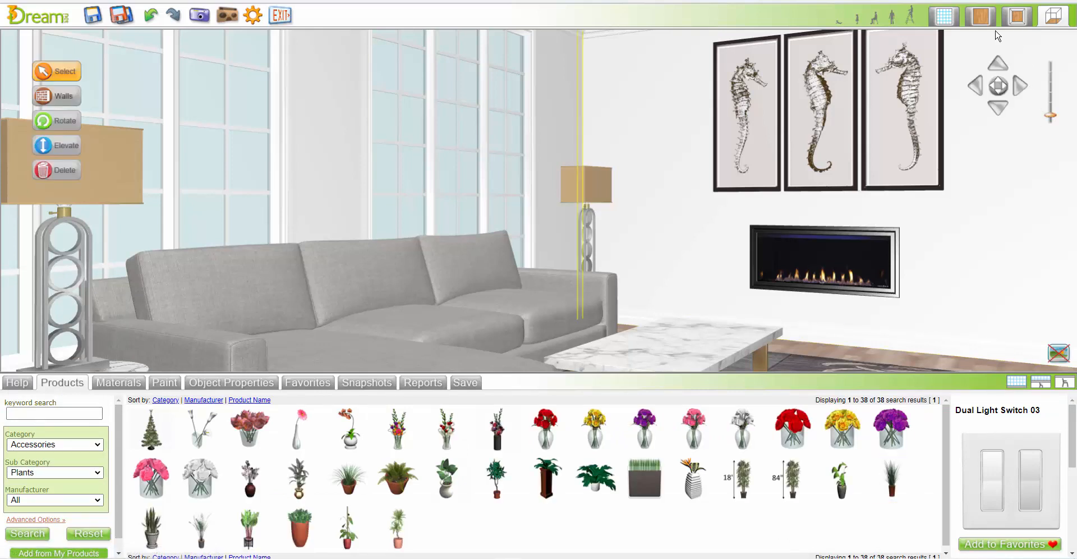
# In the 2D plan, place Plant 19 and Plant 18 beside the end table in the corner of the window and fireplace walls.
pyautogui.click(981, 16)
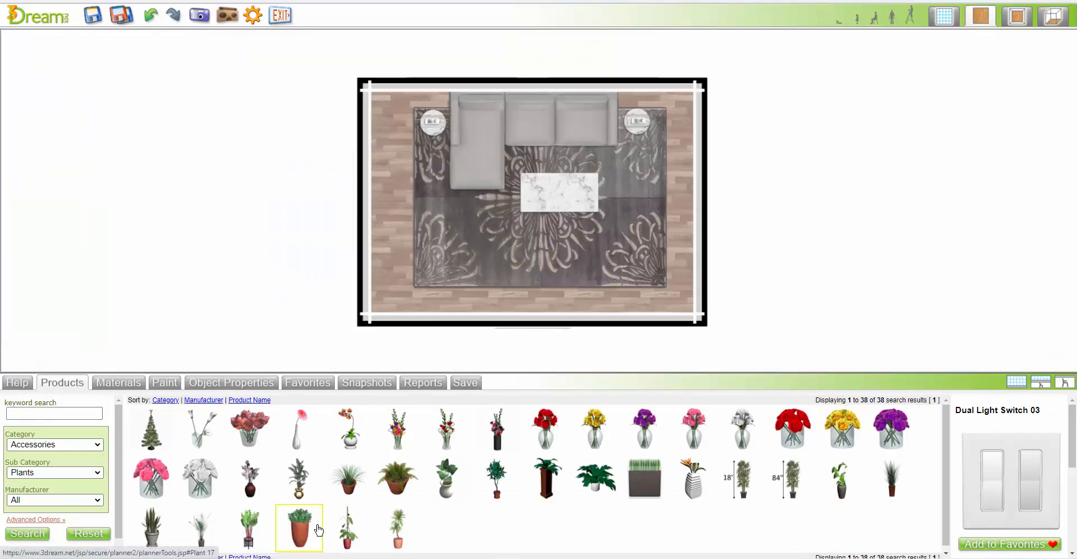
pyautogui.moveTo(413, 543); pyautogui.dragTo(676, 112)
pyautogui.click(397, 330)
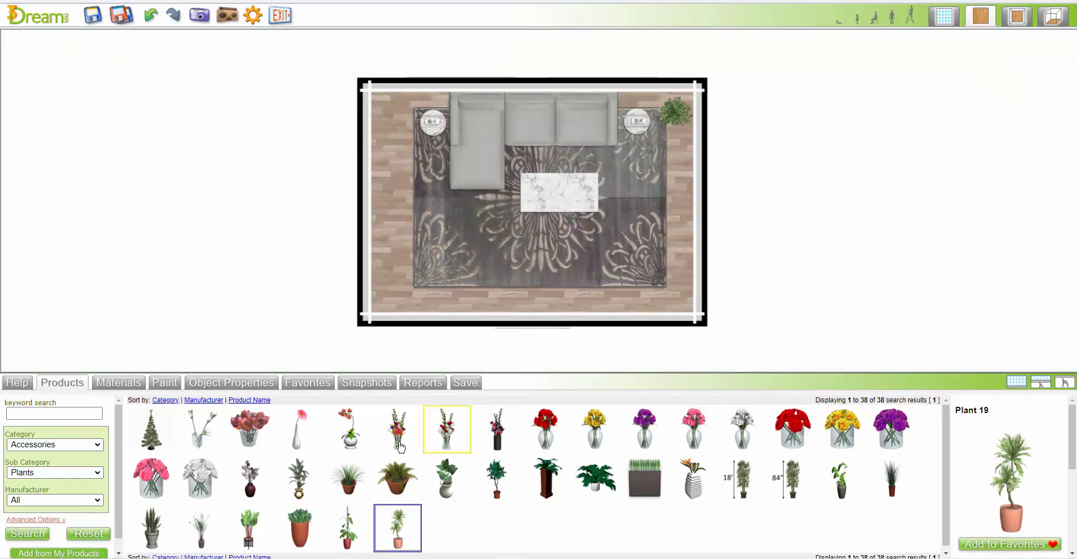
pyautogui.moveTo(348, 409); pyautogui.dragTo(666, 106)
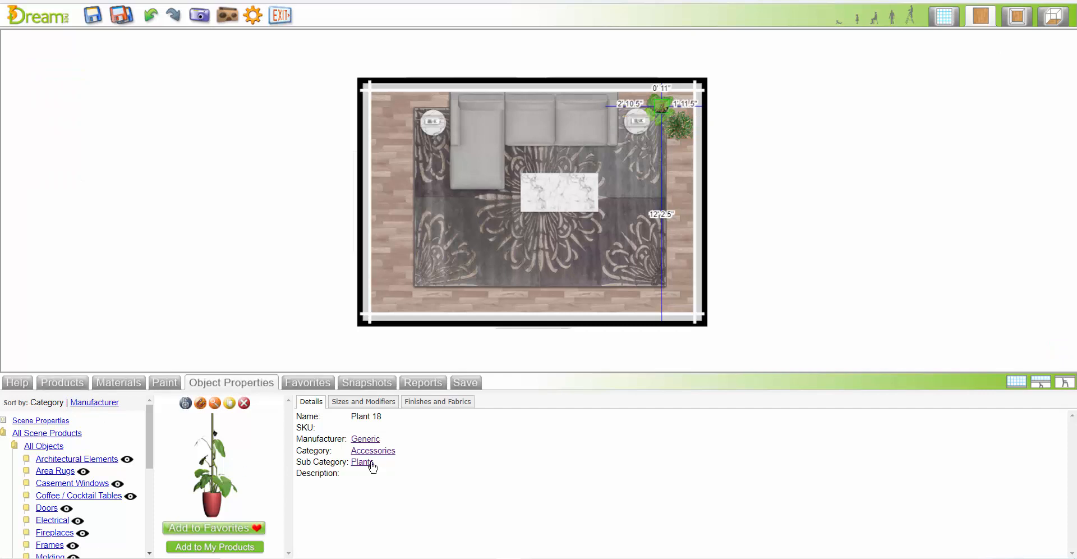
# Return to the Plants products and place Plant 15 in the corner of the window and French door walls, beside the end table.
pyautogui.click(371, 463)
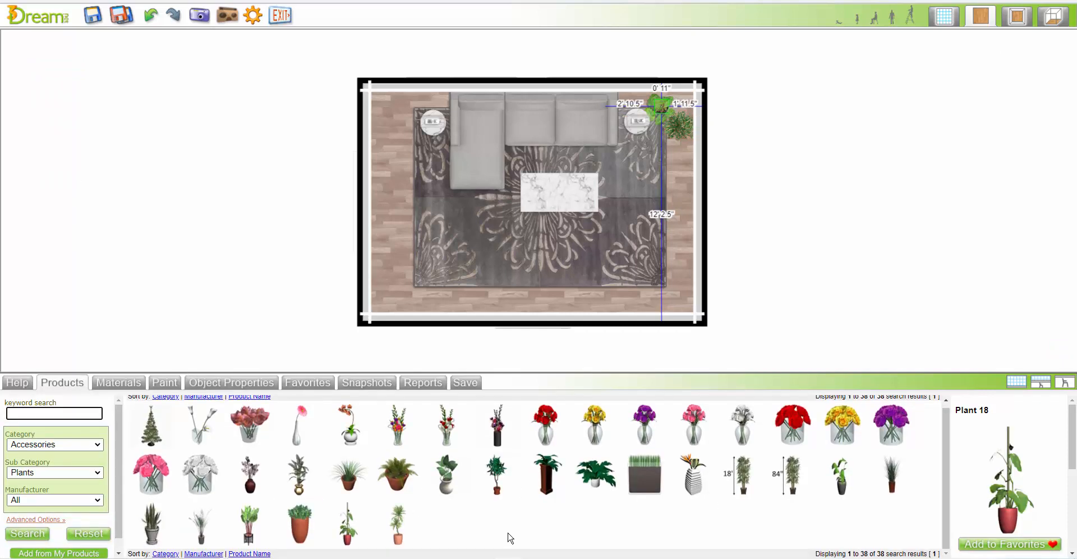
pyautogui.click(200, 521)
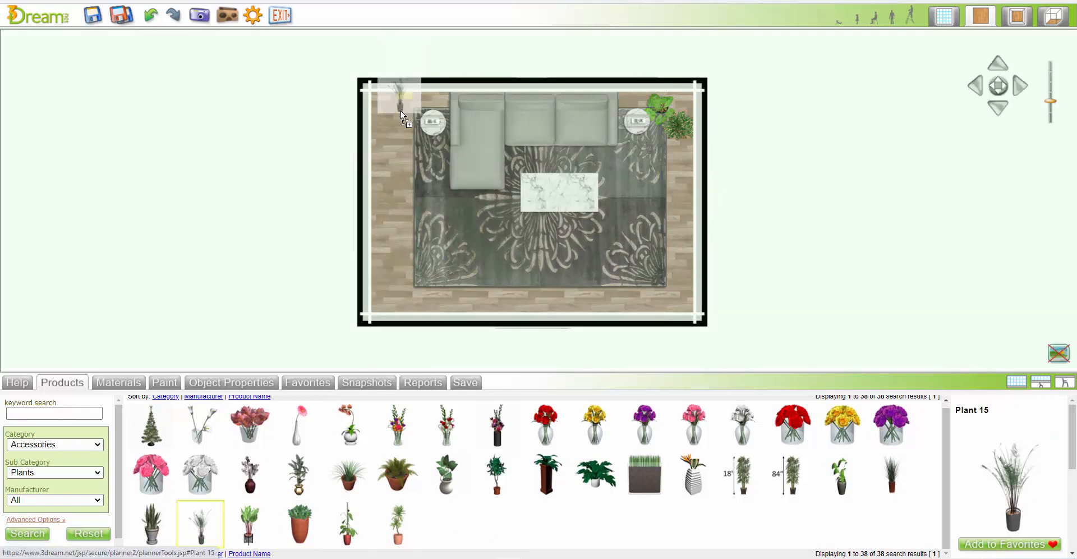
pyautogui.click(396, 116)
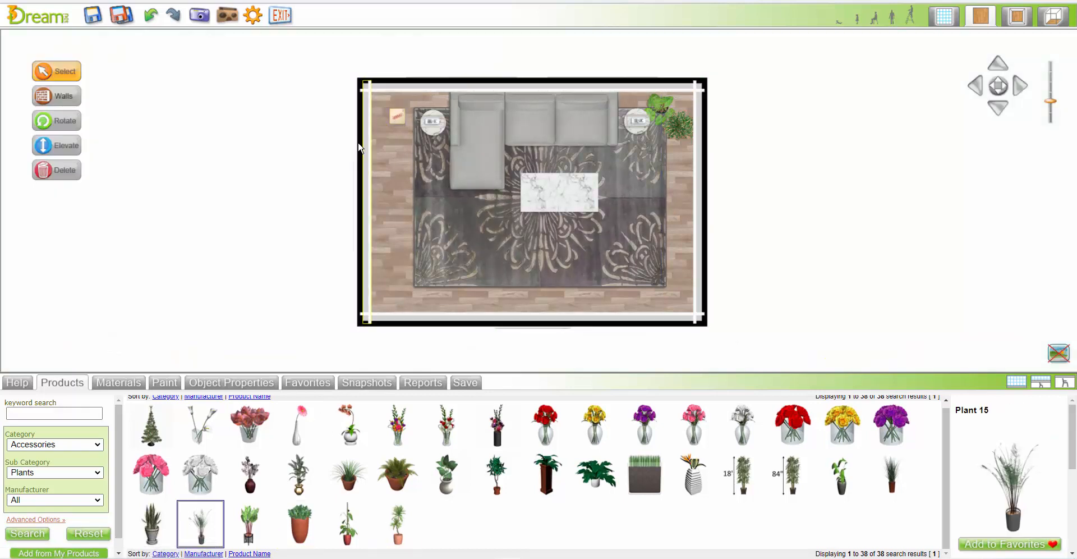
# Reset the product filters and search the catalog for "armcha".
pyautogui.click(89, 532)
pyautogui.click(46, 413)
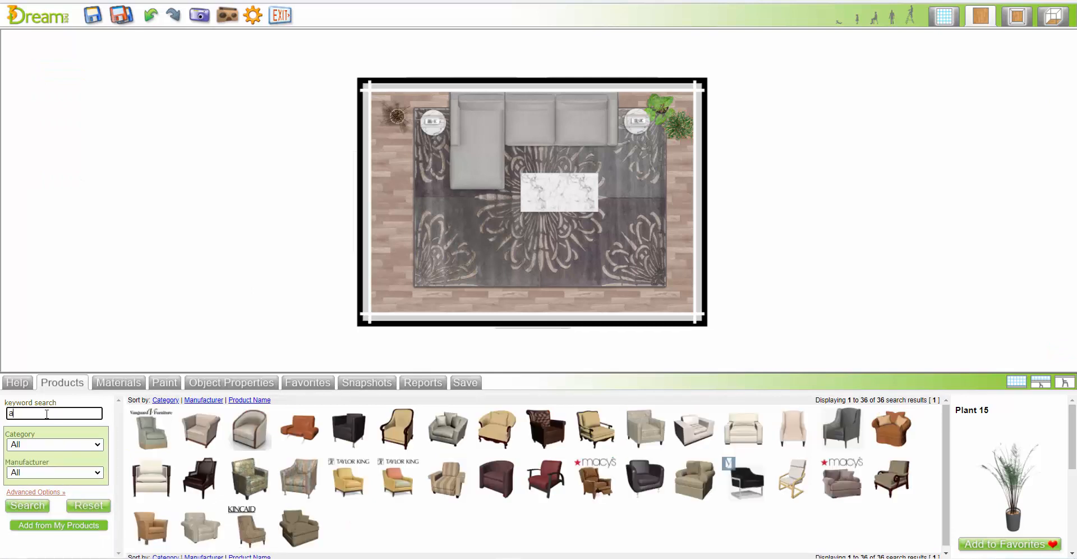
pyautogui.write('armcha')
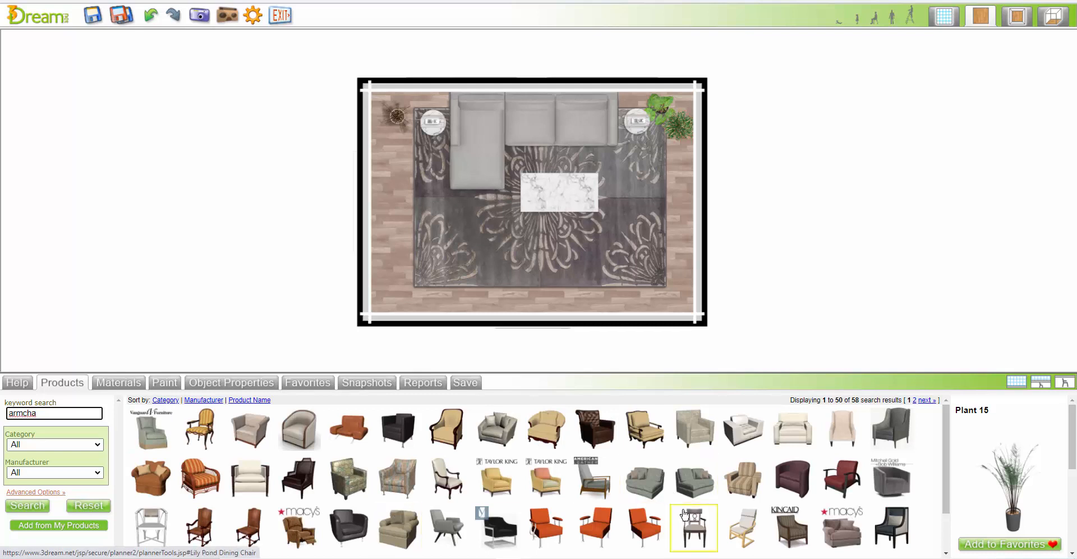
# Place the Aston Recliner on the rug corner across from the sofa near the fireplace wall, angled toward the coffee table.
pyautogui.moveTo(595, 477); pyautogui.dragTo(633, 257)
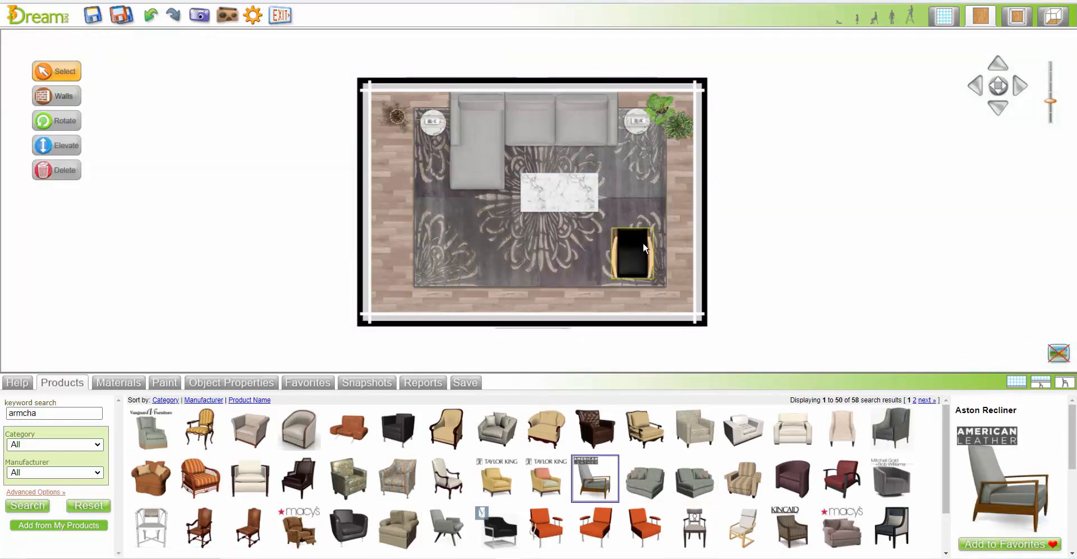
pyautogui.moveTo(669, 216); pyautogui.dragTo(738, 239)
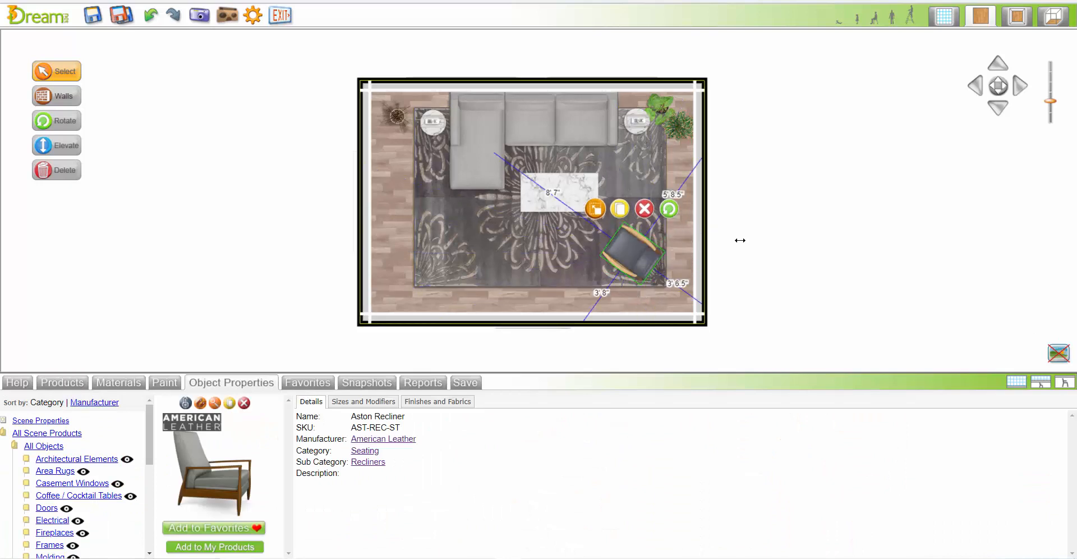
pyautogui.moveTo(633, 240); pyautogui.dragTo(639, 248)
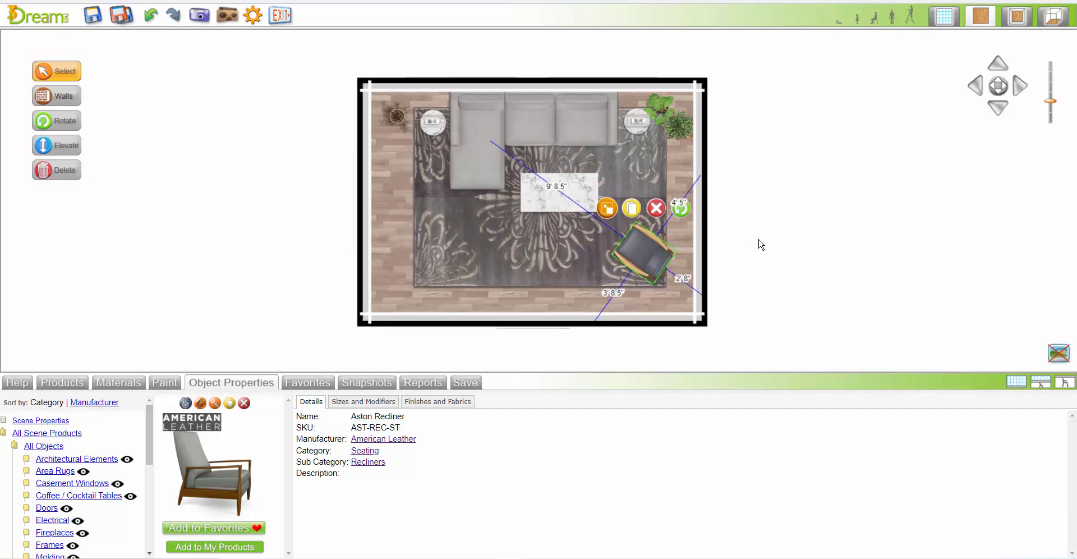
pyautogui.click(804, 239)
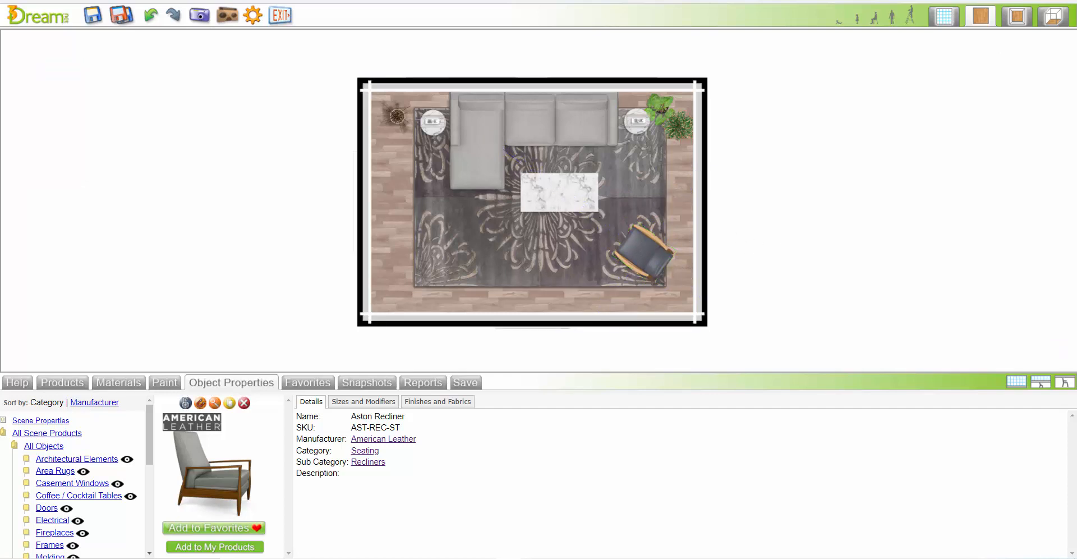
# Frame the French doors in the 3D view and search the product catalog for "art".
pyautogui.click(1019, 19)
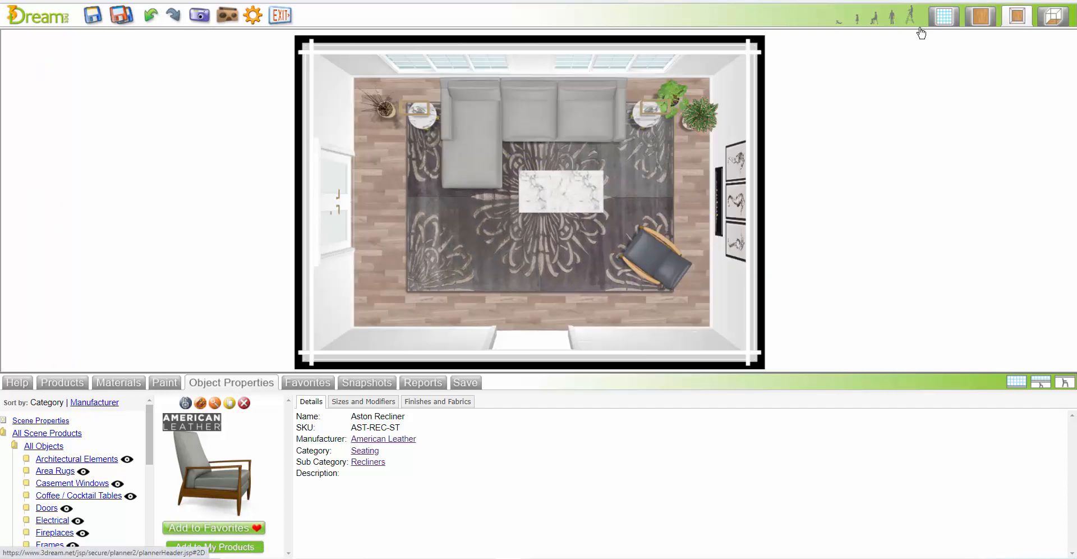
pyautogui.click(334, 190)
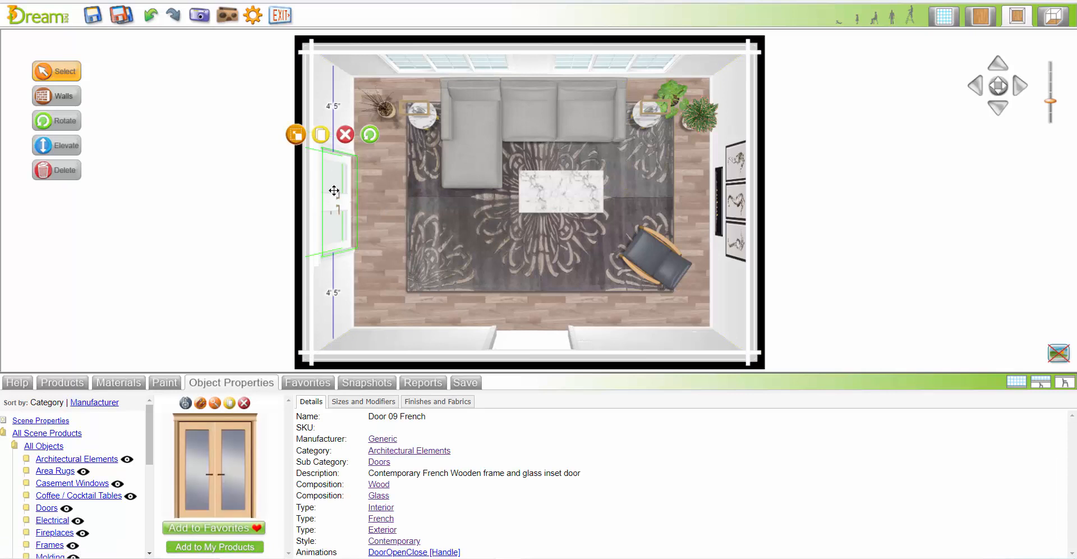
pyautogui.click(1052, 17)
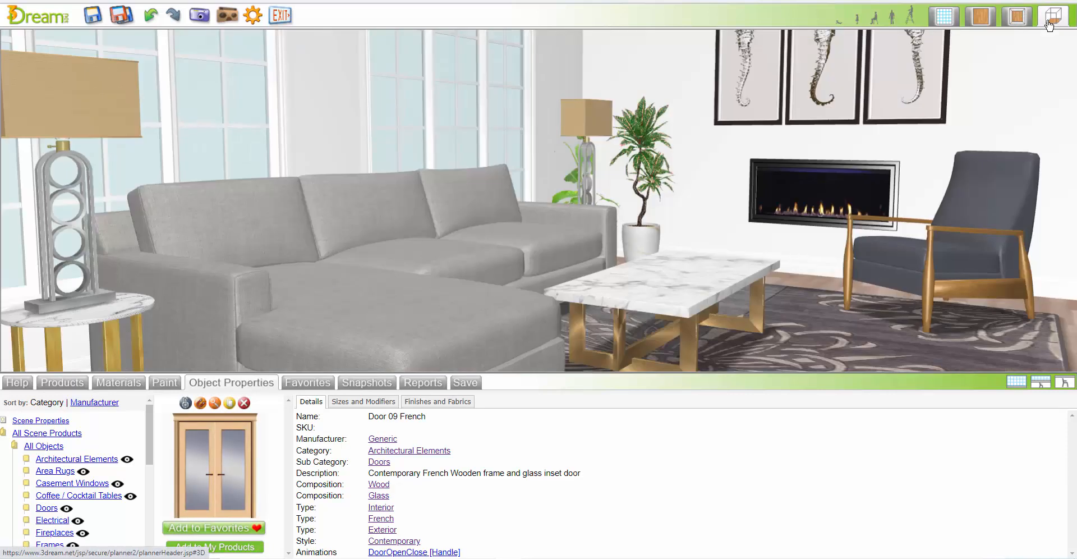
pyautogui.click(216, 403)
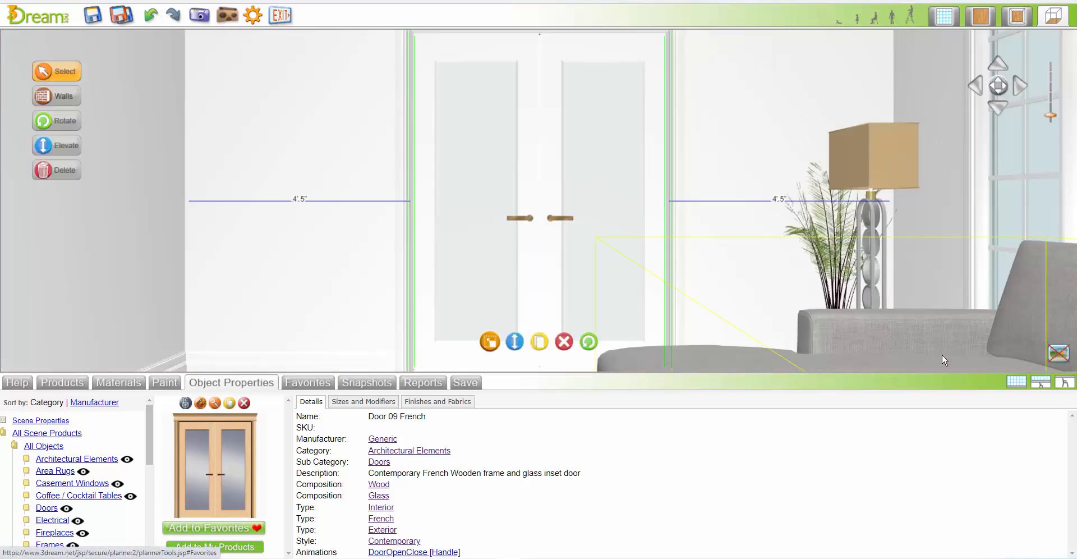
pyautogui.click(71, 386)
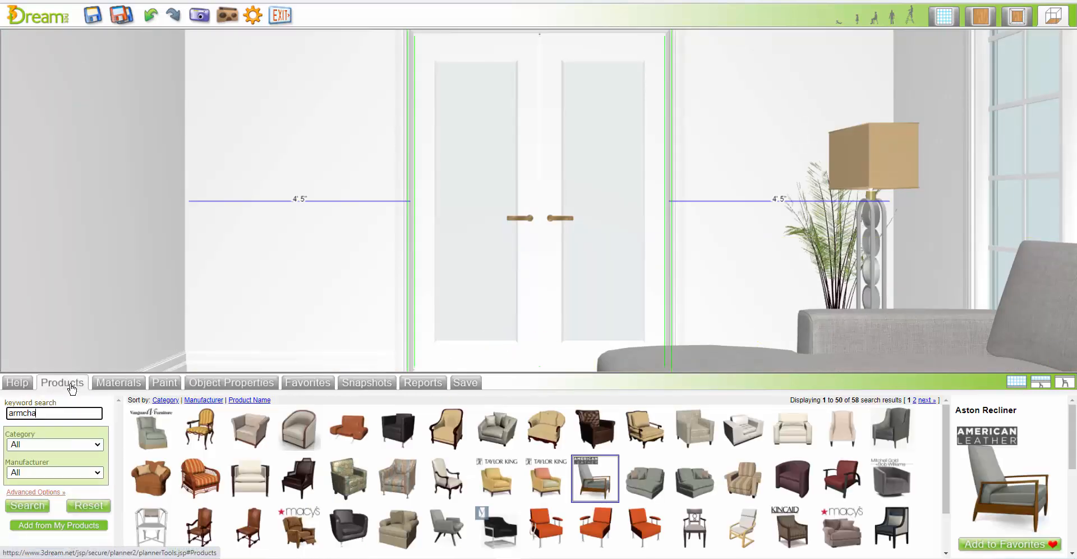
pyautogui.doubleClick(52, 413)
pyautogui.write('art')
pyautogui.press('Return')
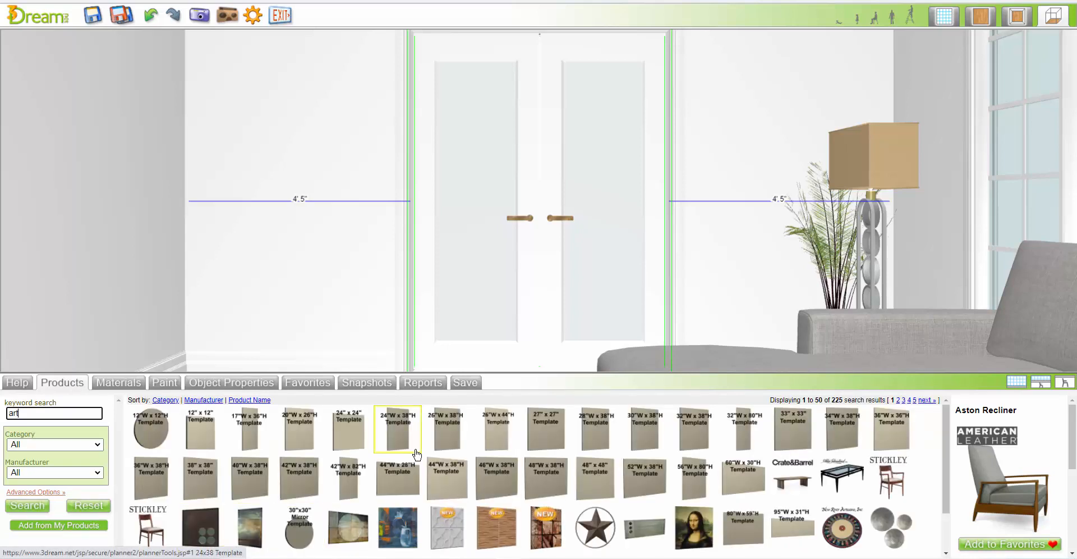
# Hang a 20x26 art template beside the French doors about 3' 5" above the floor, and place a copy on the doors' other side.
pyautogui.moveTo(299, 429); pyautogui.dragTo(302, 200)
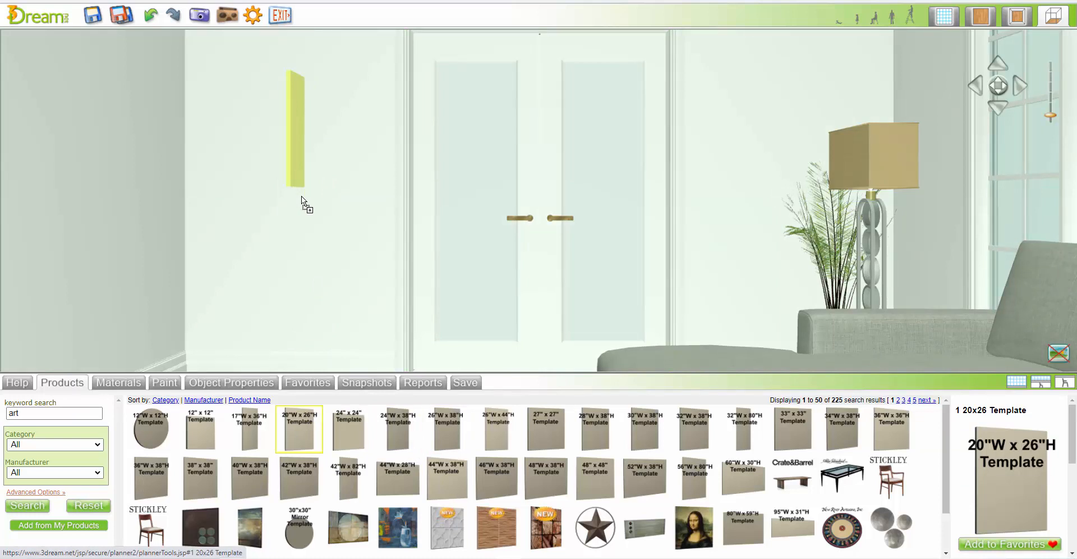
pyautogui.click(302, 198)
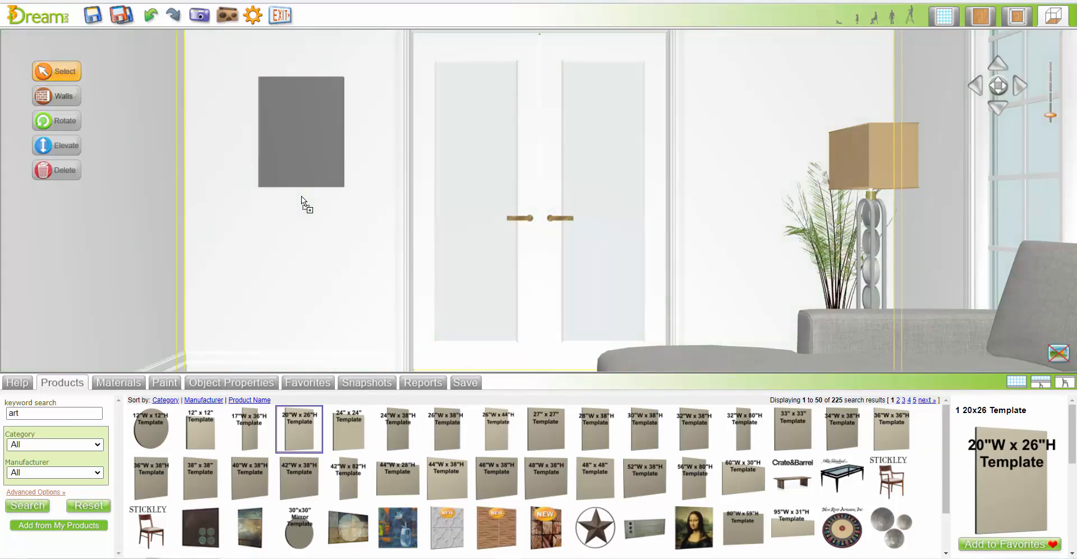
pyautogui.click(300, 138)
pyautogui.click(302, 200)
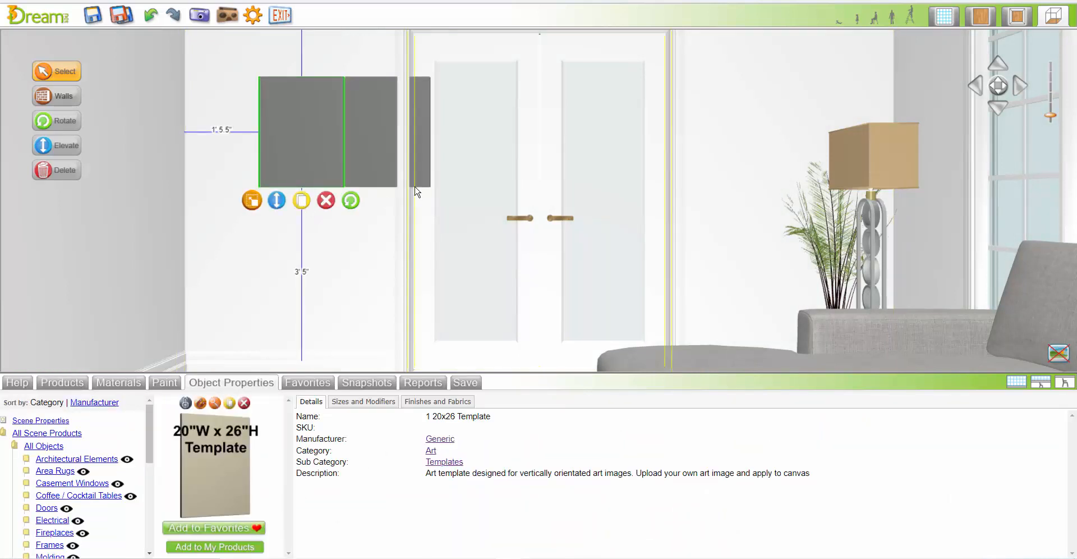
pyautogui.moveTo(377, 175); pyautogui.dragTo(763, 177)
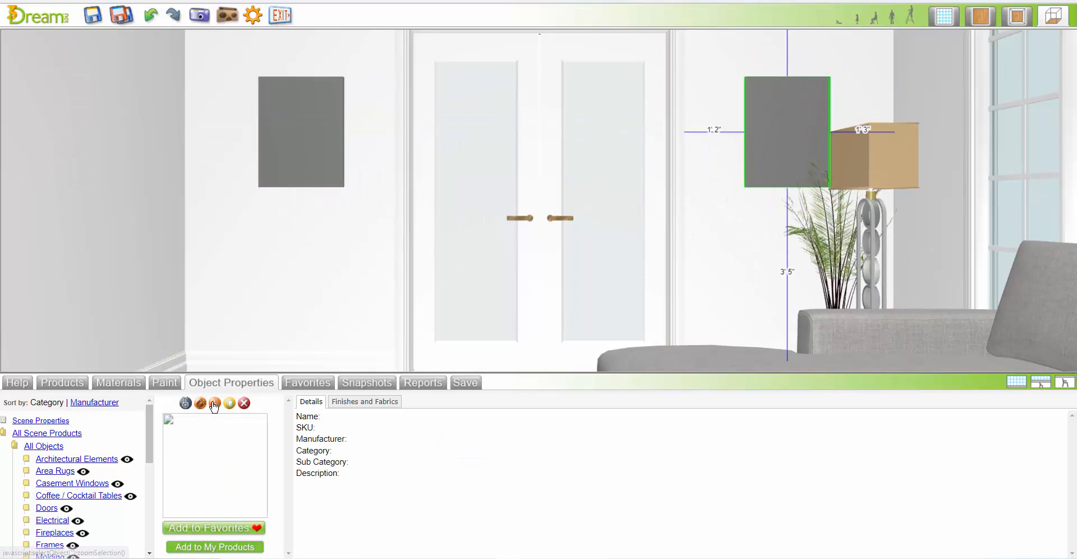
# Browse to the third page of art materials and apply Satori II to the canvas behind the table lamp.
pyautogui.click(214, 403)
pyautogui.click(551, 201)
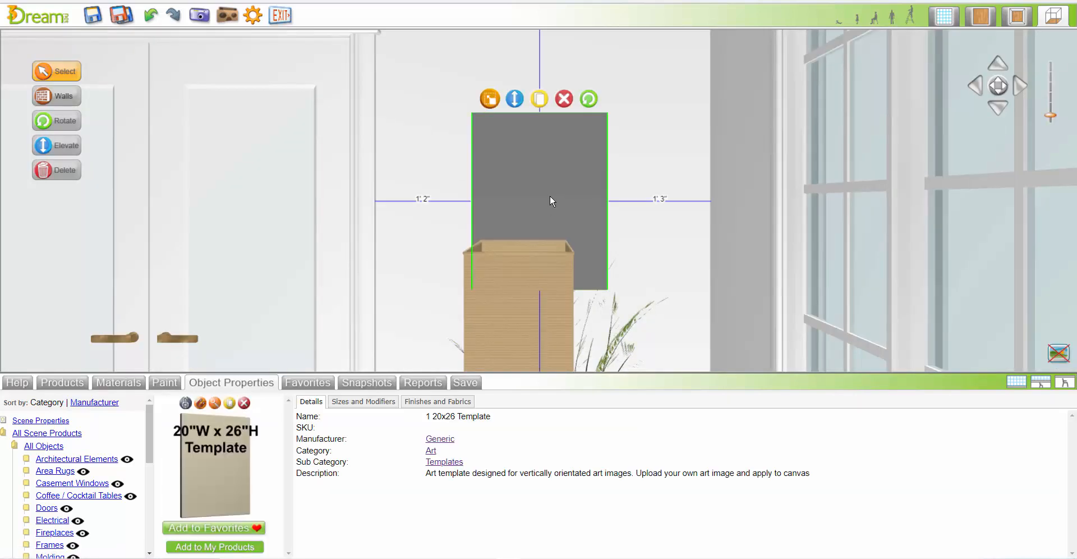
pyautogui.click(95, 383)
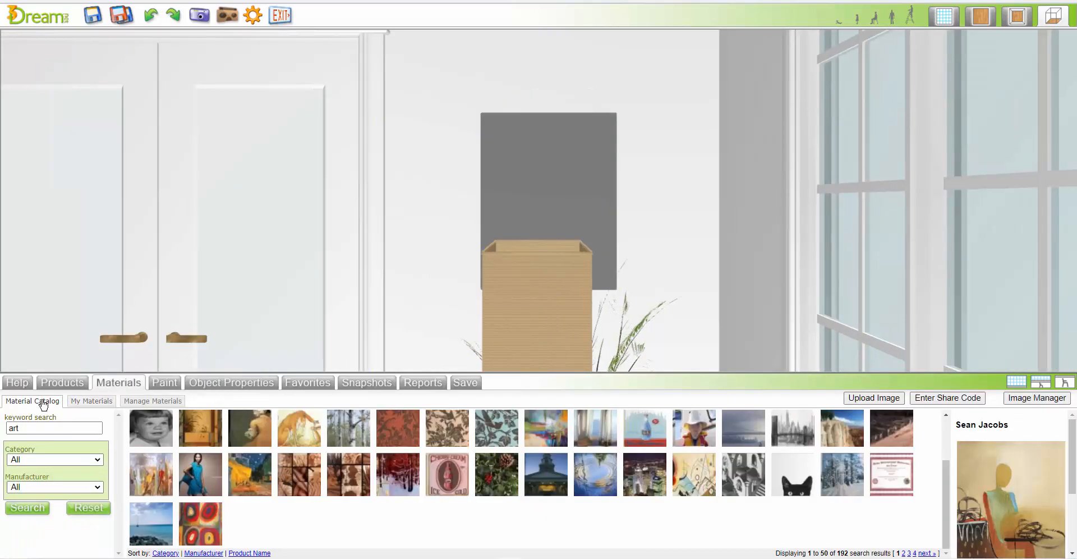
pyautogui.click(924, 553)
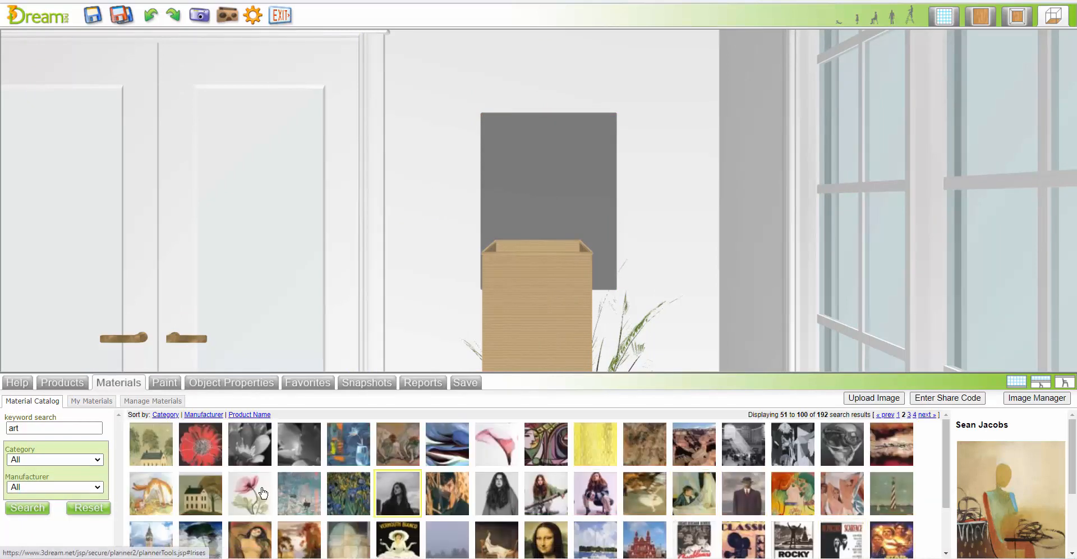
pyautogui.scroll(-2, 519, 476)
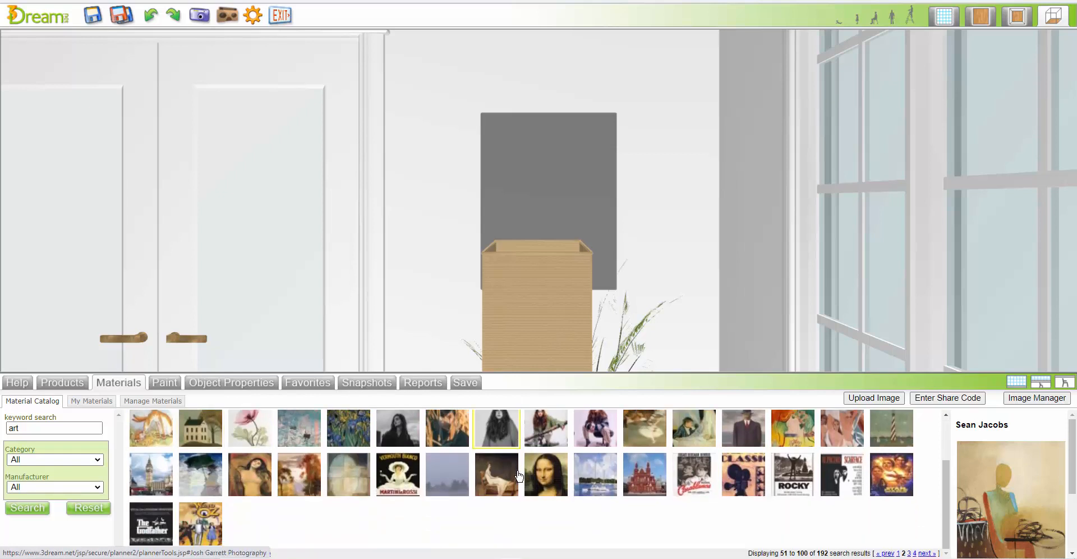
pyautogui.click(926, 554)
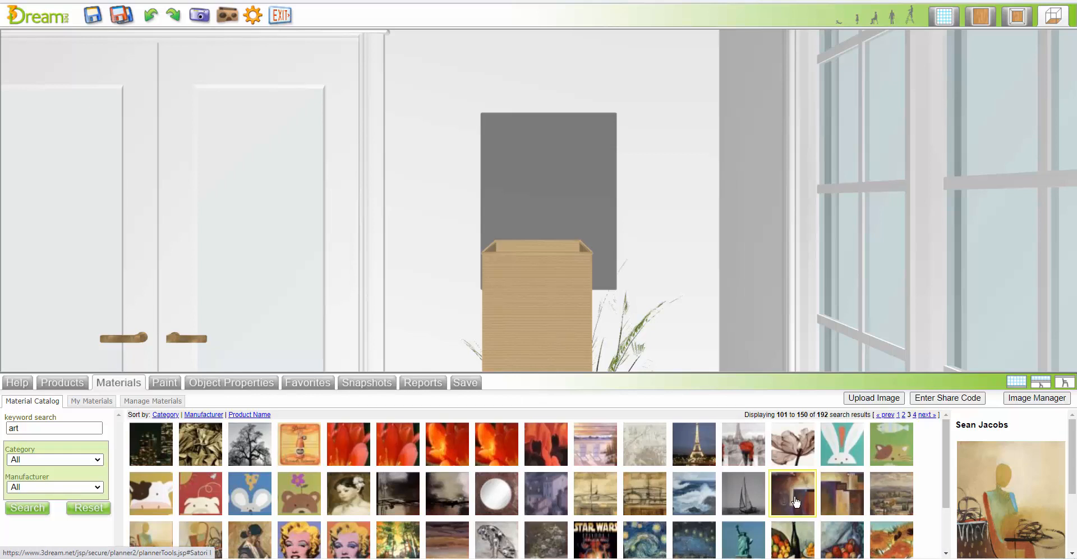
pyautogui.click(842, 492)
pyautogui.click(571, 201)
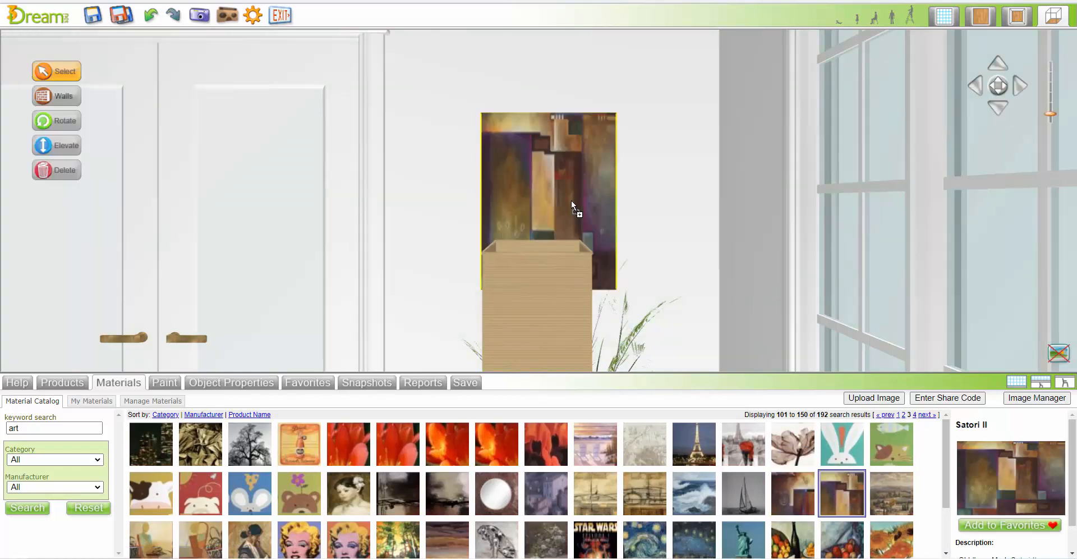
# Apply the Sean Jacobs 2 artwork to the canvas behind the lamp and Sean Jacobs to the canvas across the French doors.
pyautogui.click(203, 542)
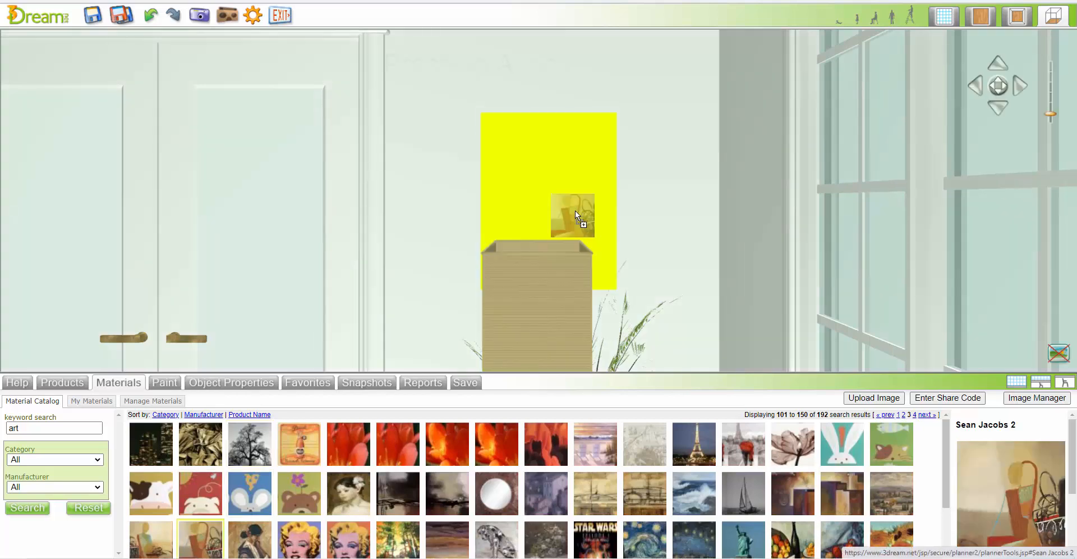
pyautogui.click(574, 210)
pyautogui.press('a')
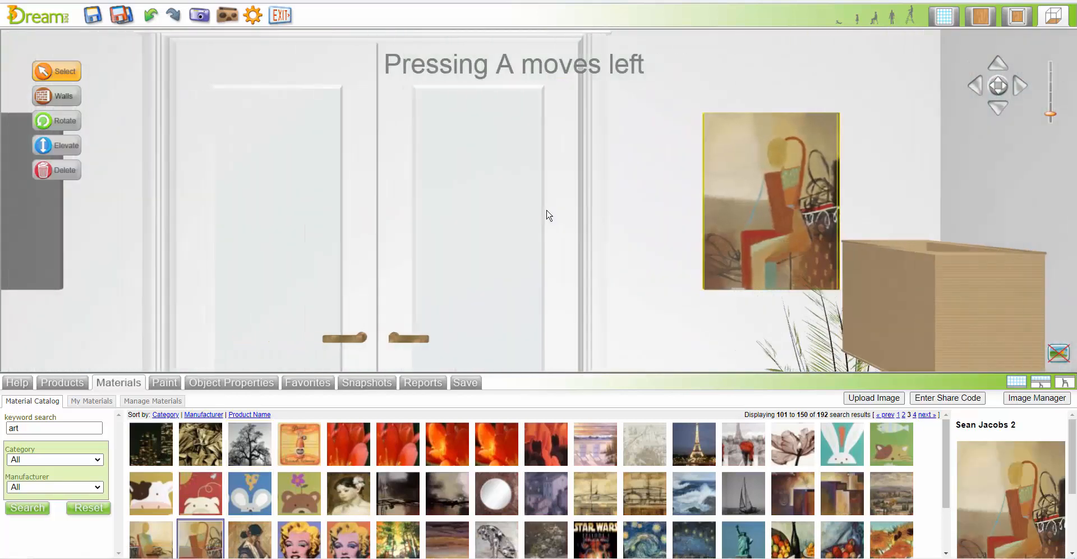
pyautogui.click(166, 542)
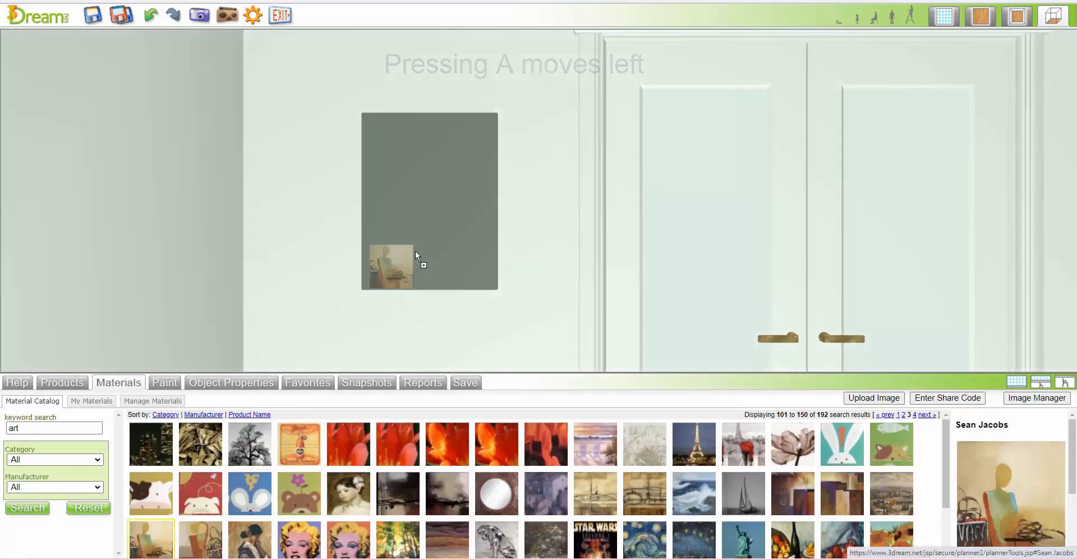
pyautogui.click(436, 241)
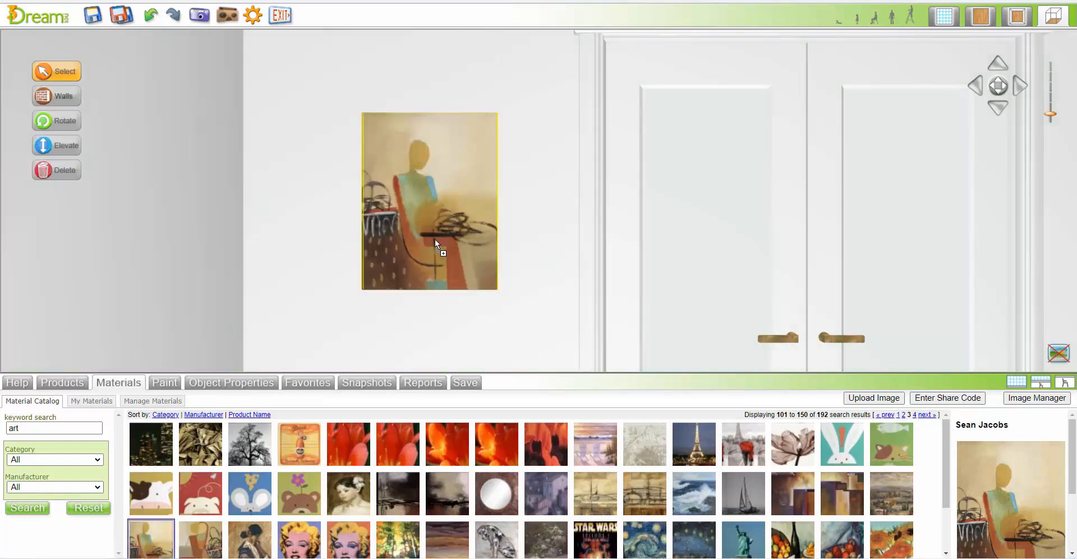
# Return to the 2D plan and search the product catalog for "pillows".
pyautogui.click(982, 18)
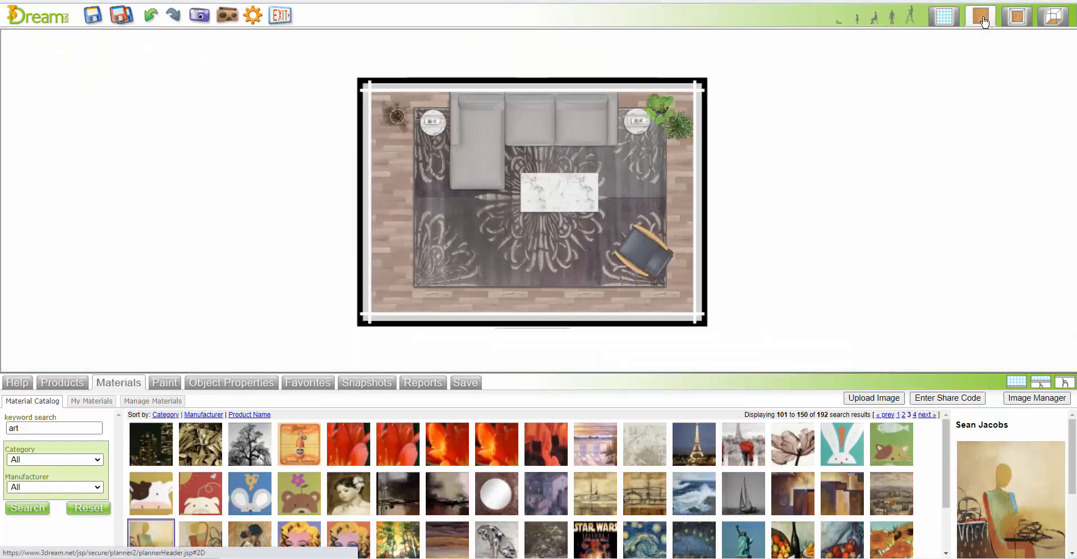
pyautogui.click(61, 383)
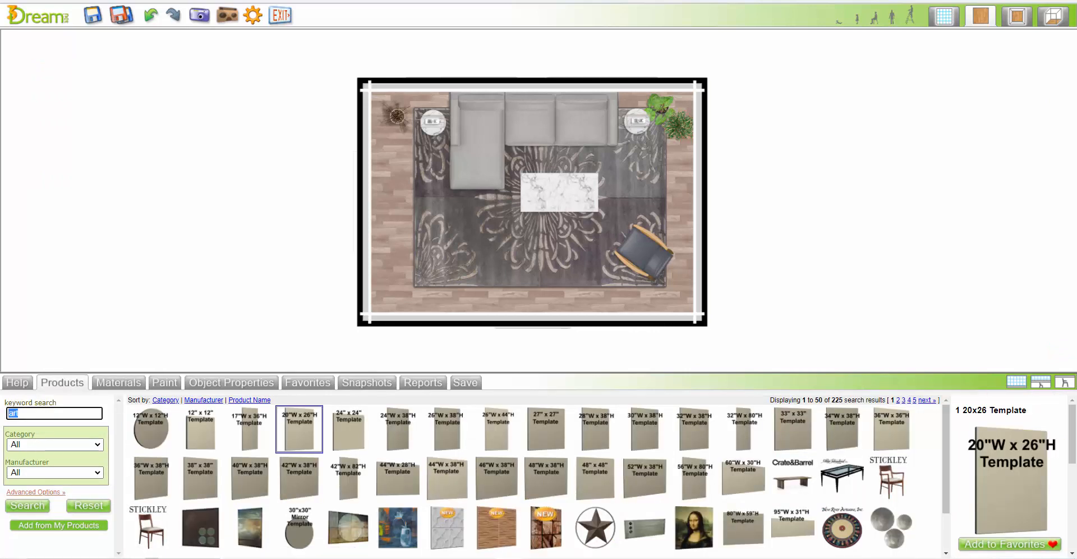
pyautogui.write('pillows')
pyautogui.press('Return')
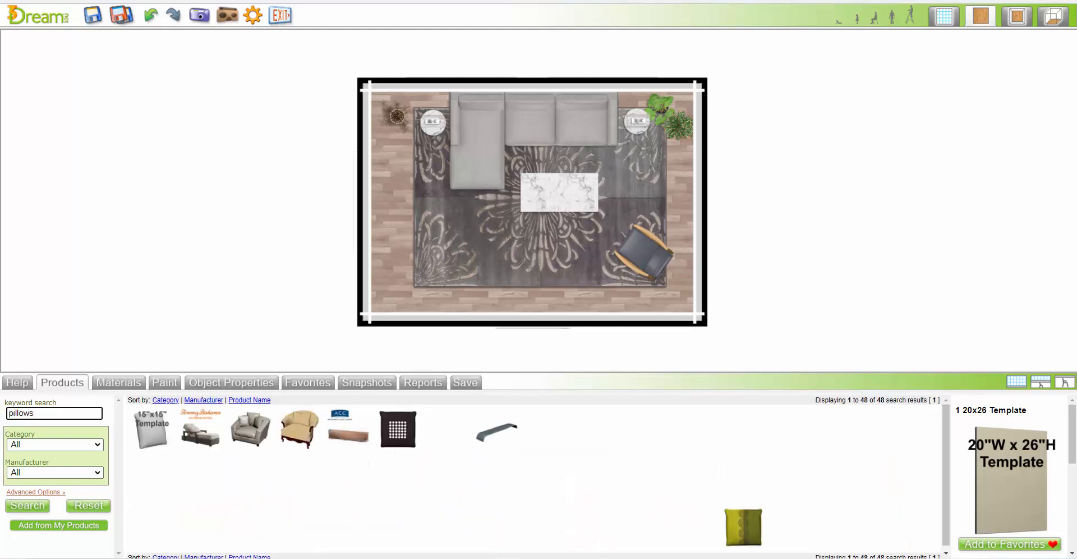
# Place a 15 x 15 Pillow Template against the sofa back on the chaise, angle it and set a copy beside it.
pyautogui.moveTo(145, 440); pyautogui.dragTo(471, 119)
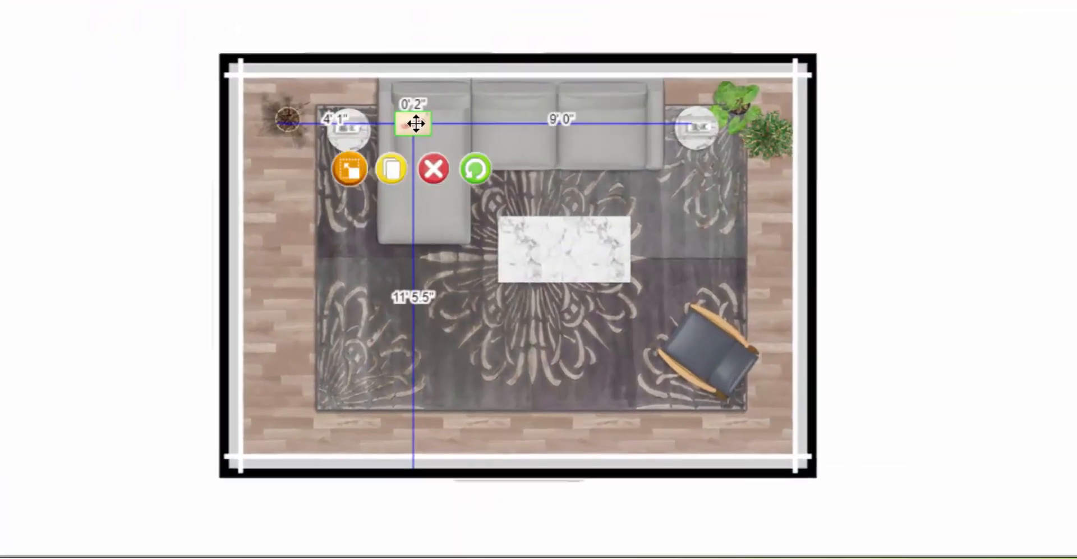
pyautogui.moveTo(451, 159); pyautogui.dragTo(408, 127)
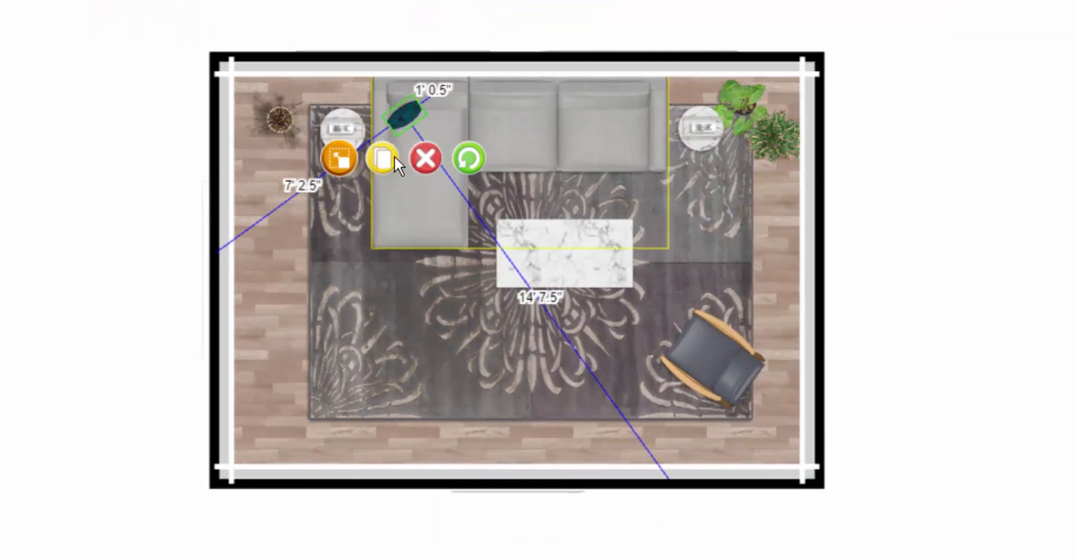
pyautogui.moveTo(443, 85); pyautogui.dragTo(436, 105)
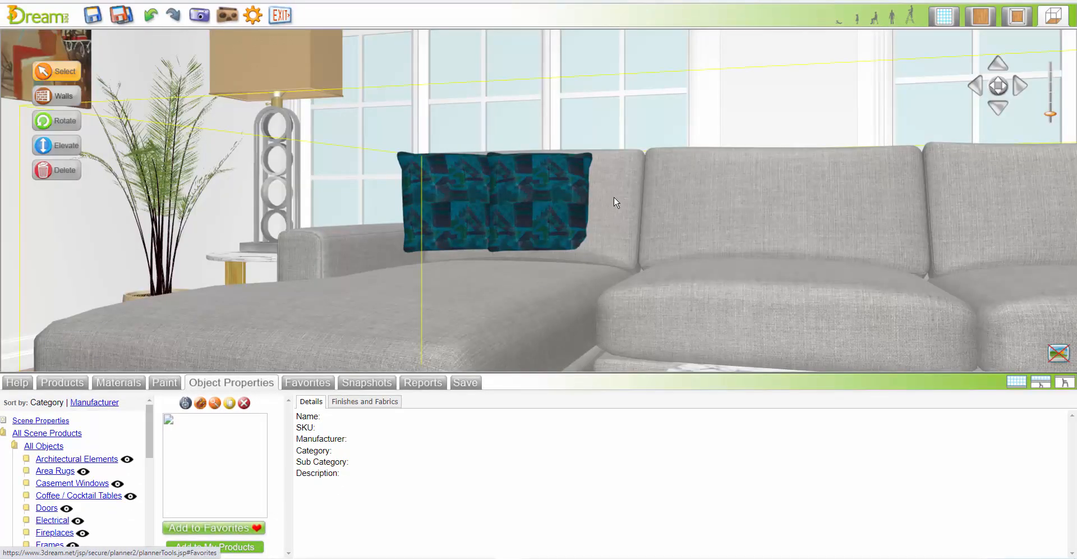
# Select both chaise pillows together in 3D and lower them onto the seat cushion.
pyautogui.click(551, 207)
pyautogui.keyDown('ctrl'); pyautogui.click(470, 203); pyautogui.keyUp('ctrl')
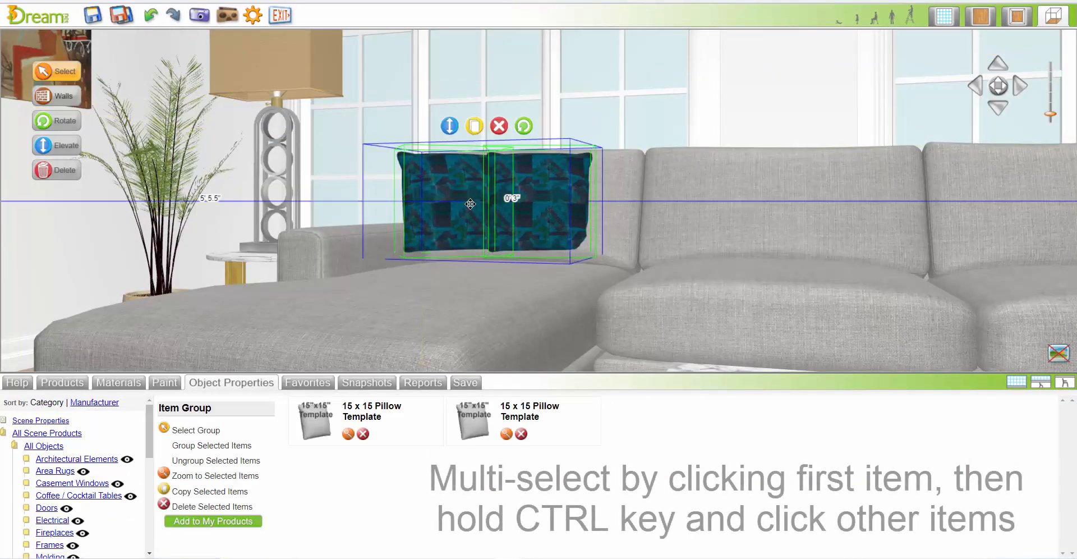
pyautogui.press('pagedown')
pyautogui.press('pagedown')
pyautogui.press('pagedown')
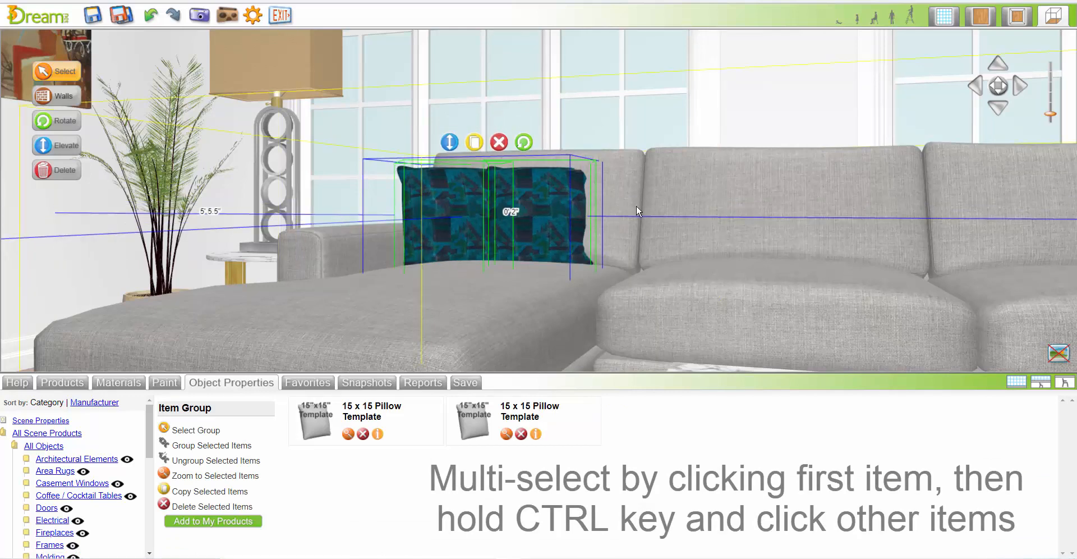
pyautogui.keyDown('ctrl'); pyautogui.click(694, 285); pyautogui.keyUp('ctrl')
pyautogui.moveTo(694, 285); pyautogui.dragTo(693, 285, button='right')
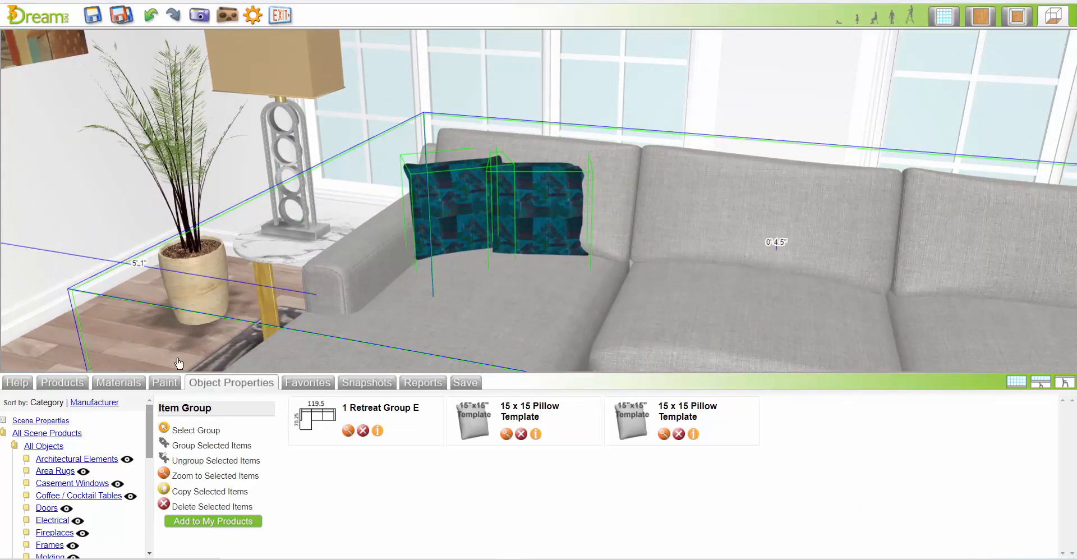
pyautogui.click(140, 354)
# In the 2D plan, copy the pair of pillows and arrange the copies on the sofa's fireplace-end seat, angled toward the arm.
pyautogui.click(988, 20)
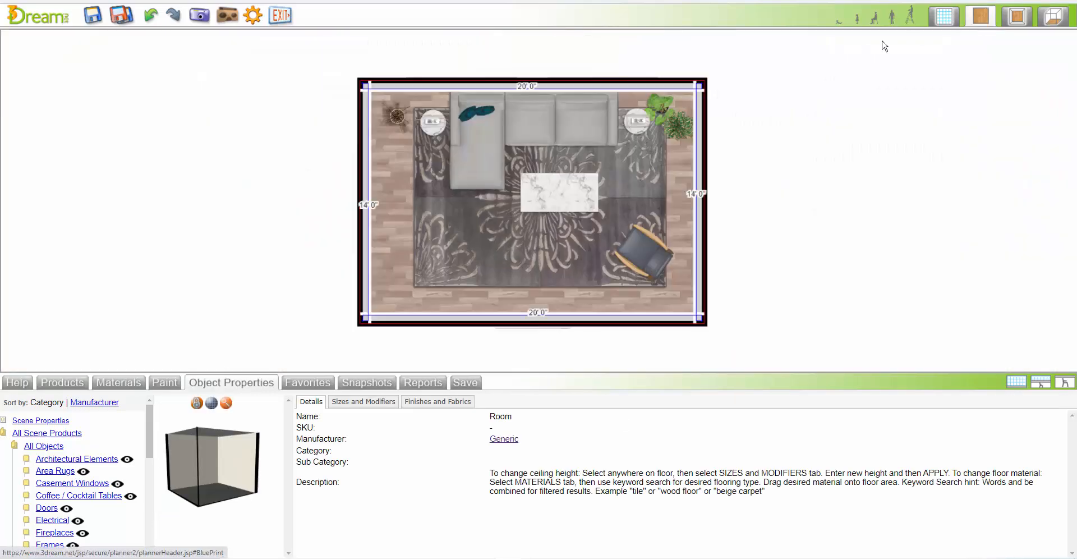
pyautogui.click(487, 112)
pyautogui.click(431, 138)
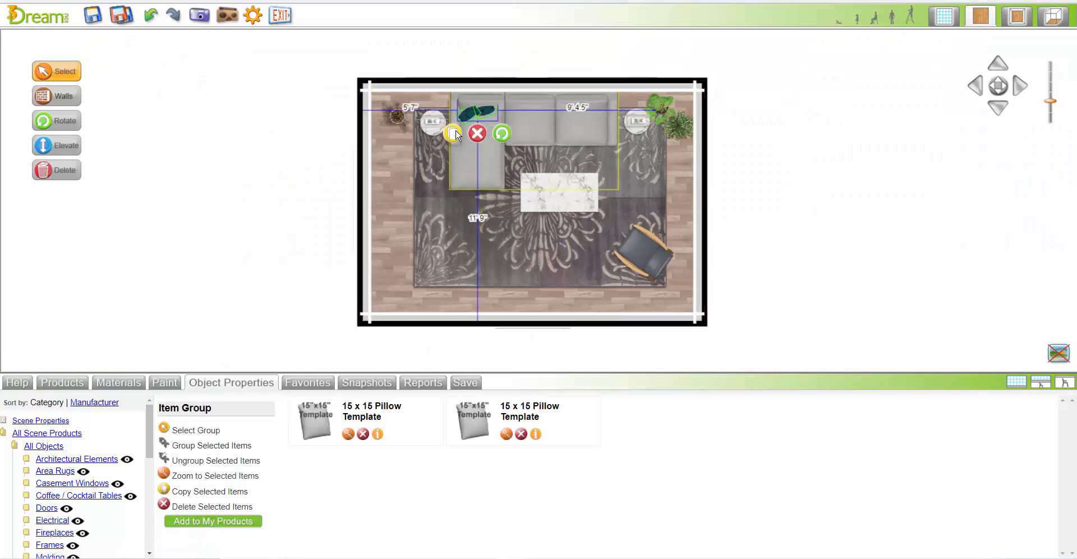
pyautogui.click(508, 116)
pyautogui.click(471, 137)
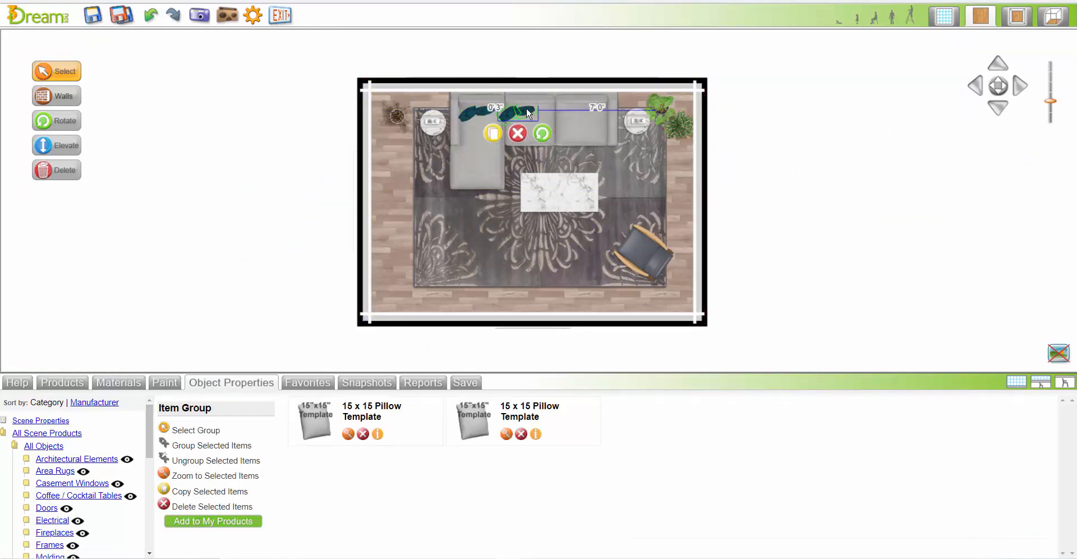
pyautogui.moveTo(527, 110); pyautogui.dragTo(748, 132)
pyautogui.click(736, 126)
pyautogui.moveTo(585, 125)
pyautogui.mouseDown()
pyautogui.moveTo(601, 113)
pyautogui.moveTo(582, 111)
pyautogui.mouseUp()
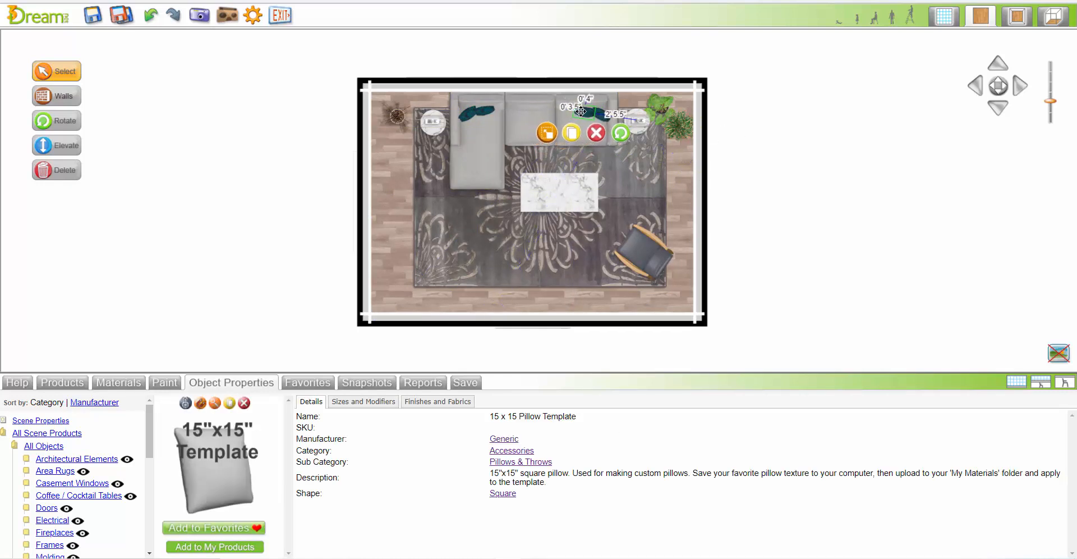
# In the 3D view, select the sofa together with all four pillows and group them.
pyautogui.click(1044, 25)
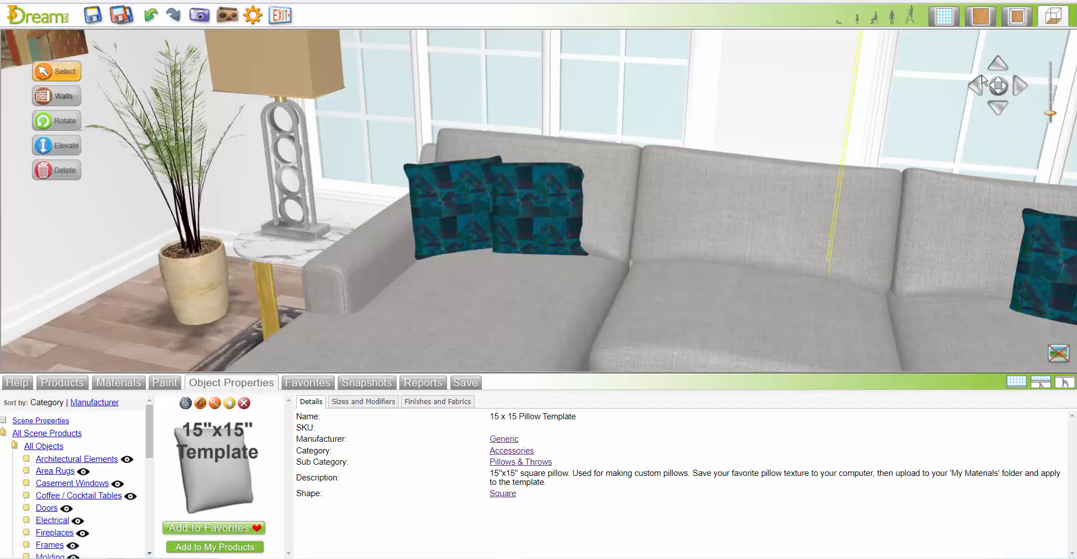
pyautogui.moveTo(997, 88); pyautogui.dragTo(967, 103)
pyautogui.click(812, 214)
pyautogui.keyDown('ctrl'); pyautogui.click(872, 230); pyautogui.keyUp('ctrl')
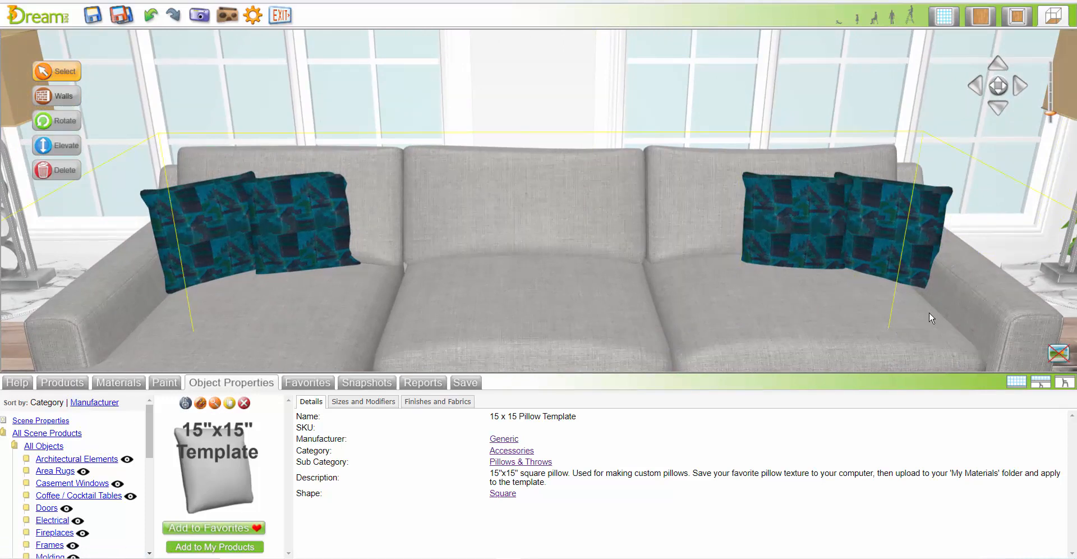
pyautogui.keyDown('ctrl'); pyautogui.click(826, 240); pyautogui.keyUp('ctrl')
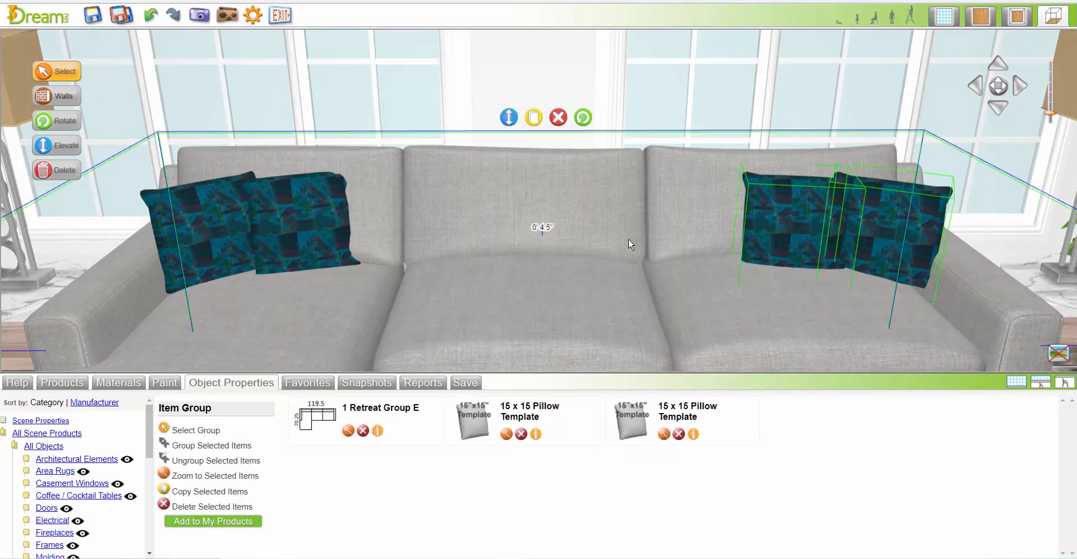
pyautogui.keyDown('ctrl'); pyautogui.click(284, 225); pyautogui.keyUp('ctrl')
pyautogui.keyDown('ctrl'); pyautogui.click(213, 231); pyautogui.keyUp('ctrl')
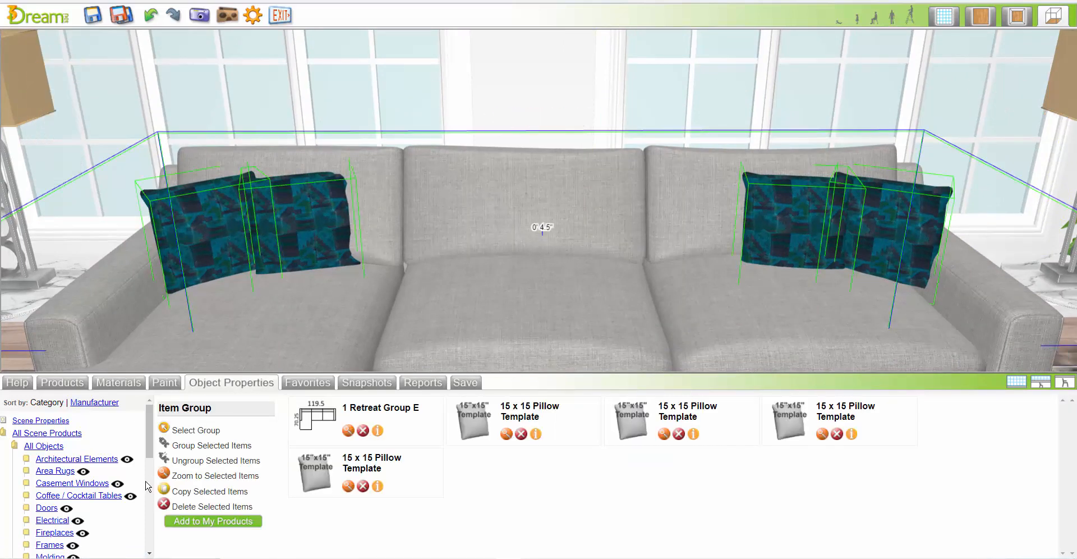
pyautogui.click(195, 446)
# Search the material catalog for "fabric" and apply Accord II Crimson to the four grouped pillows.
pyautogui.click(126, 384)
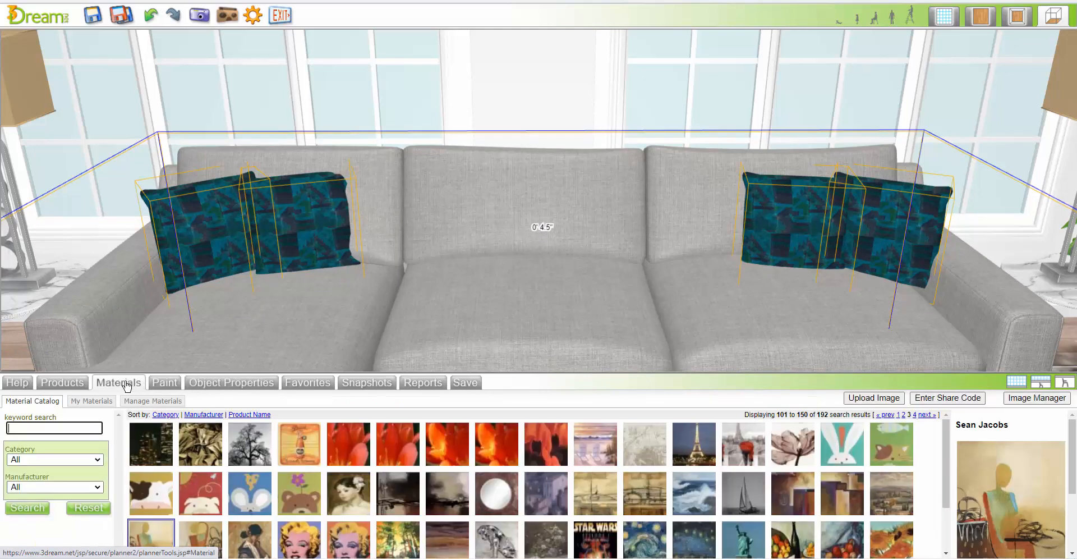
pyautogui.click(33, 428)
pyautogui.write('fabric')
pyautogui.press('Return')
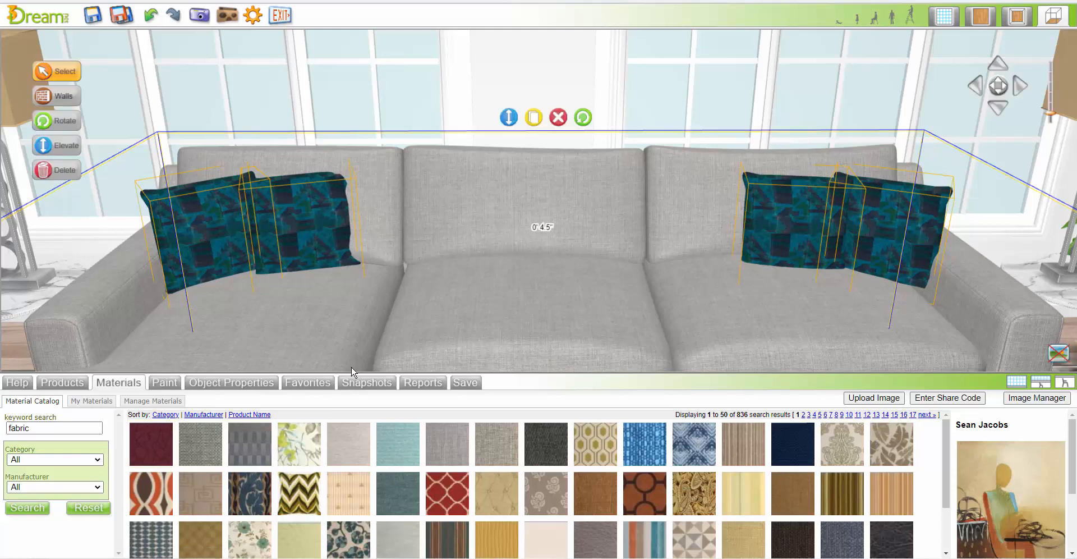
pyautogui.moveTo(451, 497); pyautogui.dragTo(875, 235)
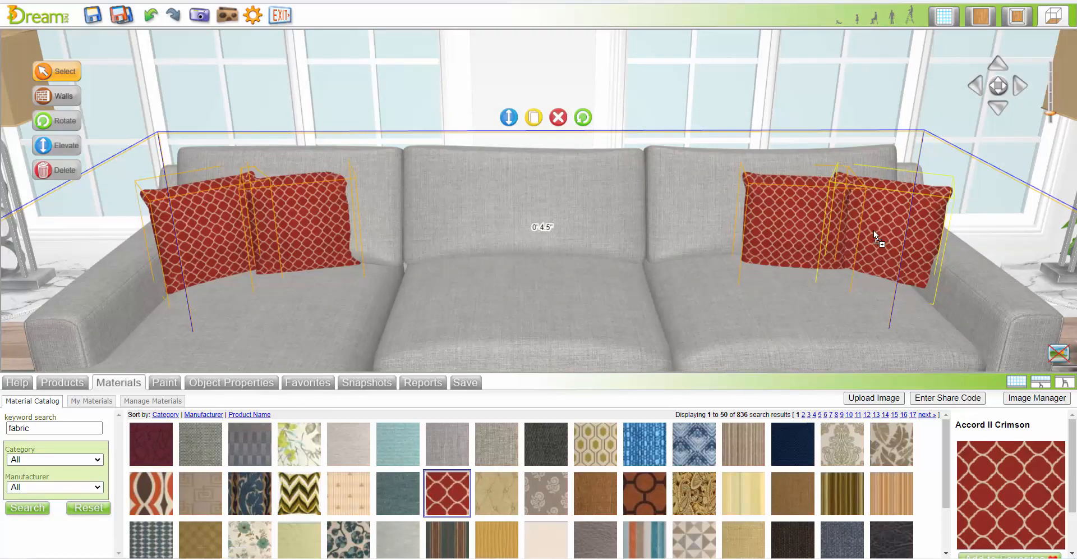
# From the saved chaise-side snapshot view, set the armchair's frame to Maple Butterscotch and its cushions to Beige Leather.
pyautogui.click(361, 382)
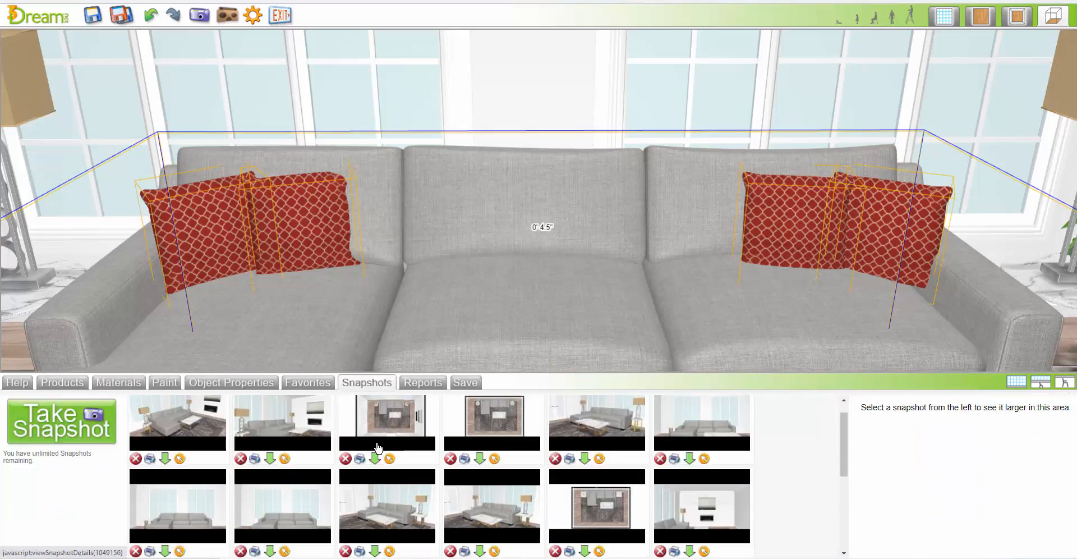
pyautogui.click(180, 459)
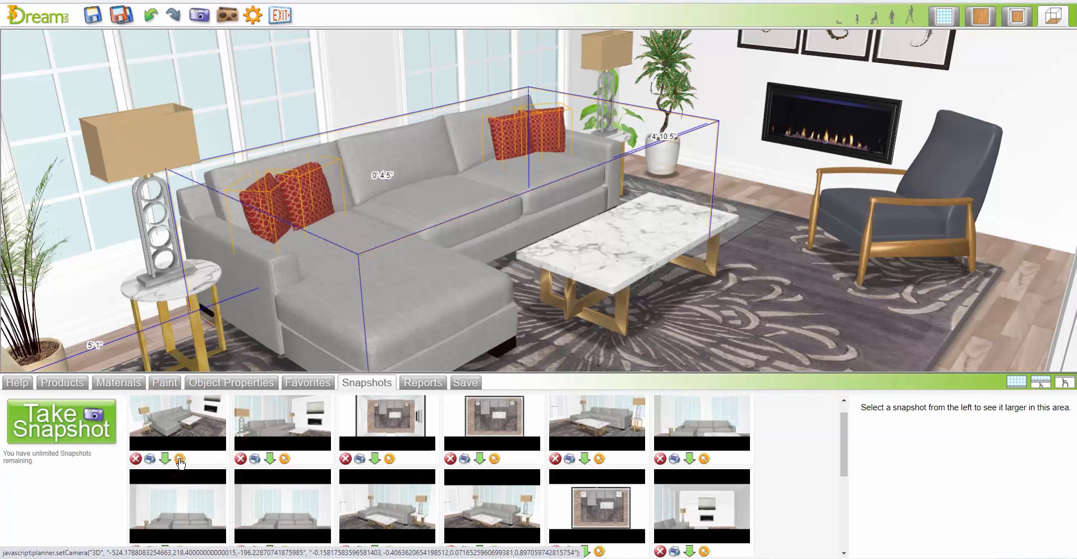
pyautogui.click(903, 210)
pyautogui.click(437, 402)
pyautogui.click(497, 467)
pyautogui.click(543, 467)
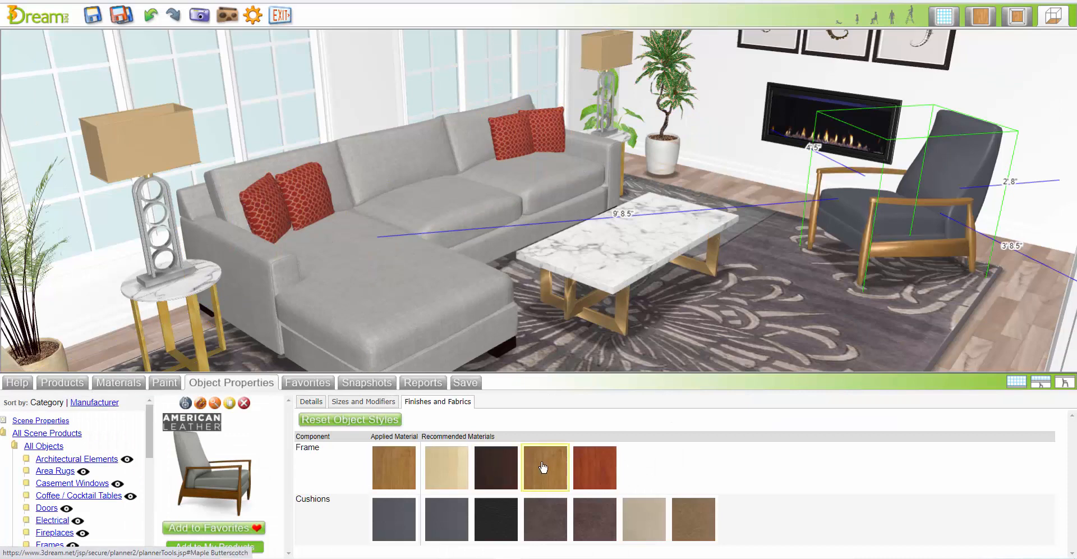
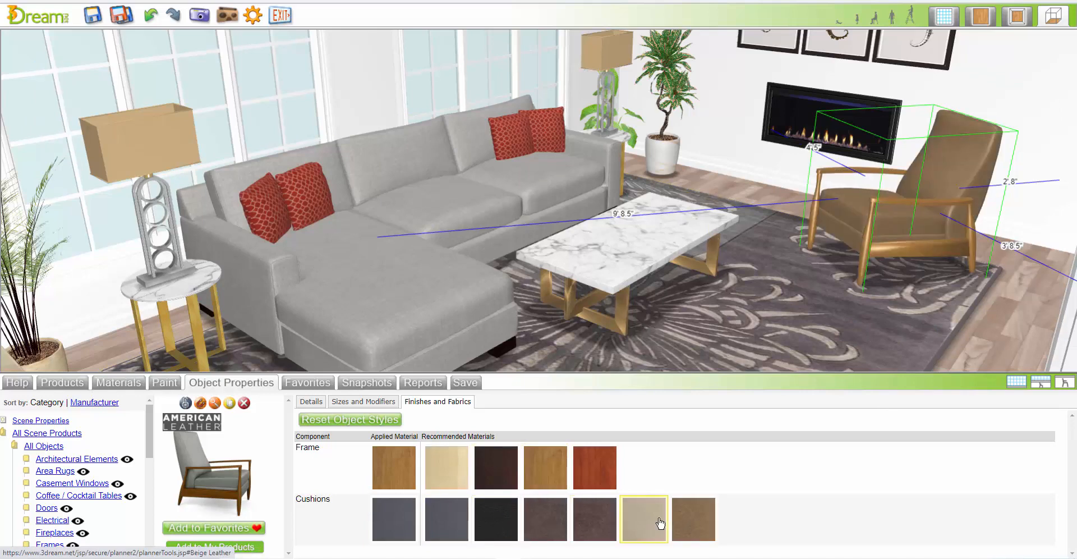
pyautogui.click(196, 403)
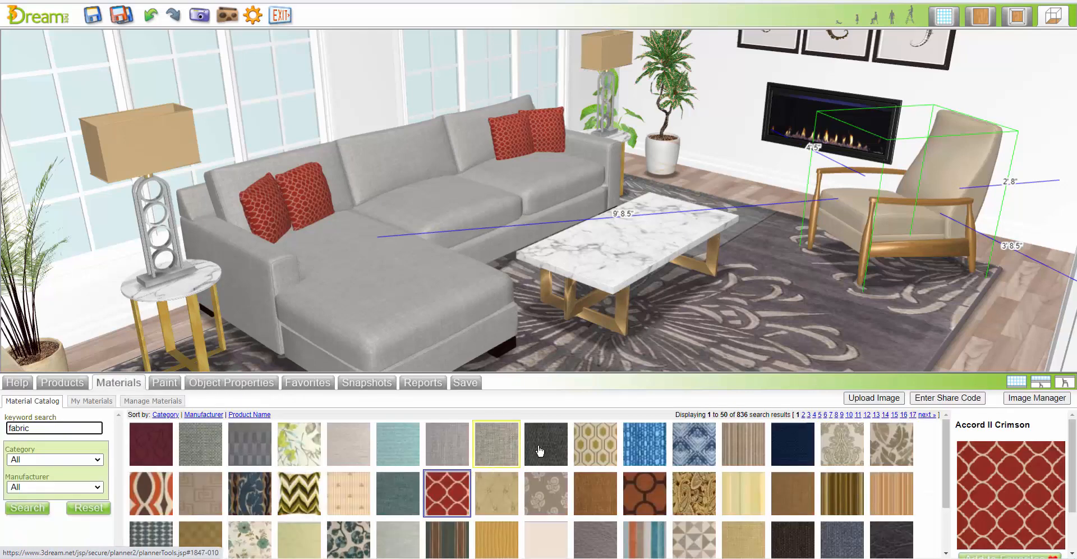
# Select the sofa group, try the Albers fabric on the pillows and replace it with Array Dune.
pyautogui.click(444, 275)
pyautogui.click(119, 382)
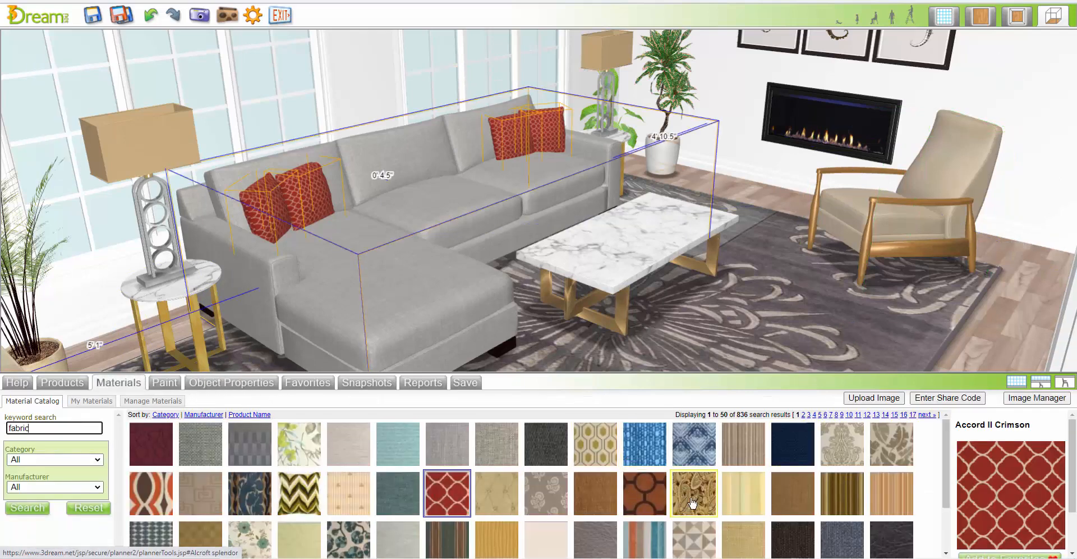
pyautogui.click(644, 492)
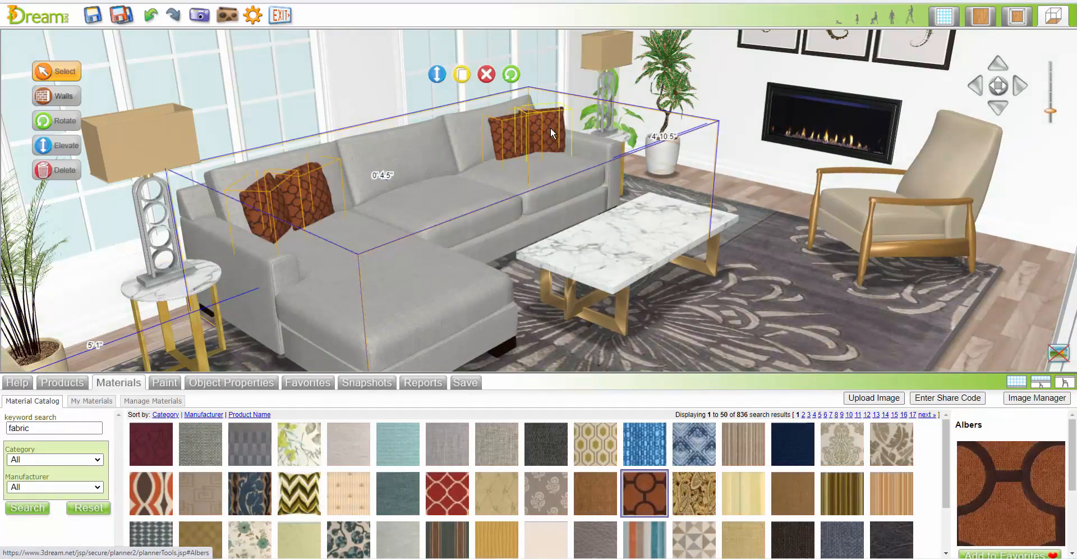
pyautogui.scroll(-2, 812, 488)
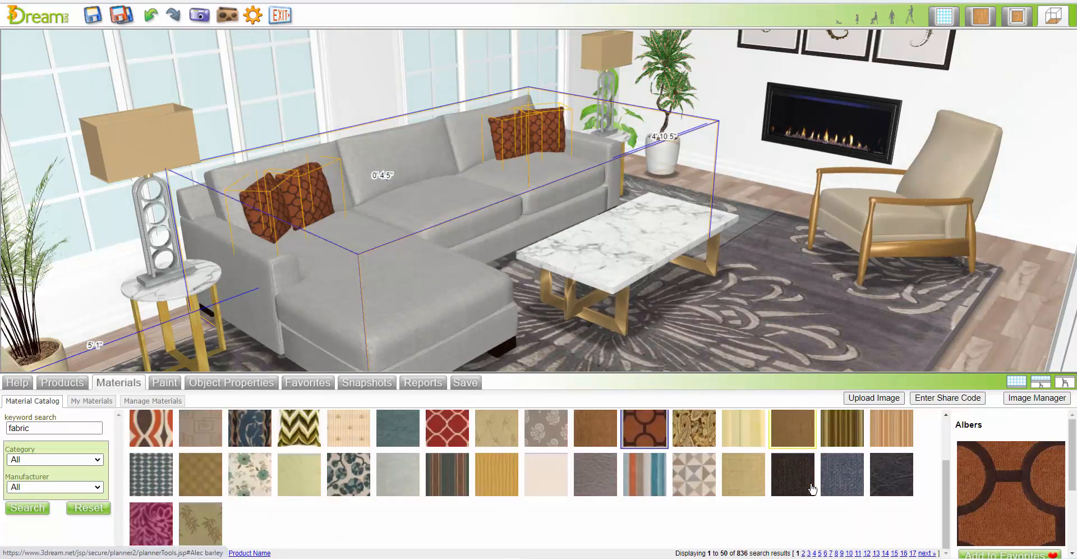
pyautogui.click(693, 482)
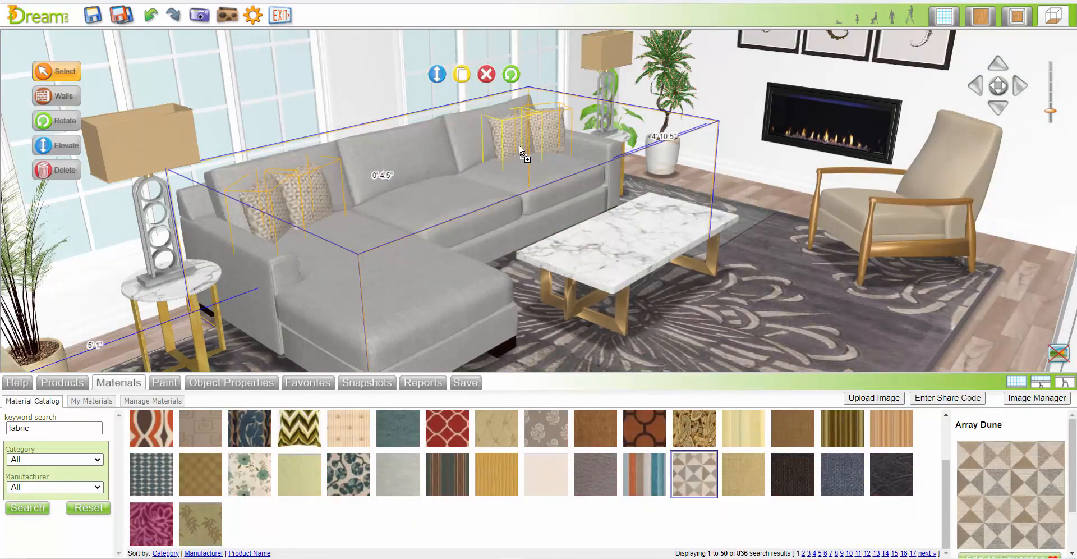
pyautogui.click(706, 312)
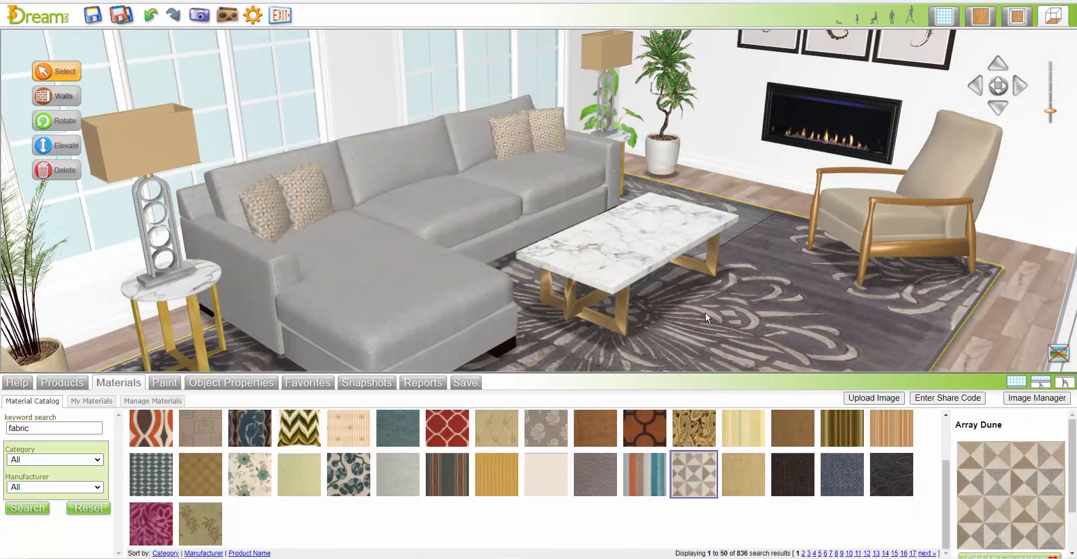
# Search the product catalog for "wind treat" and hang Drapes 12b on both windows behind the sofa.
pyautogui.click(368, 383)
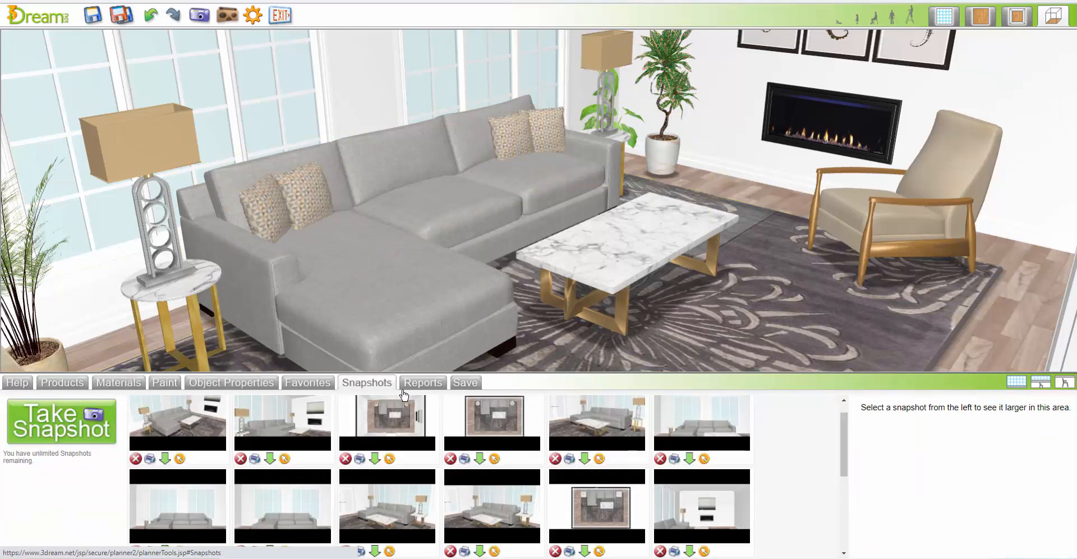
pyautogui.click(599, 458)
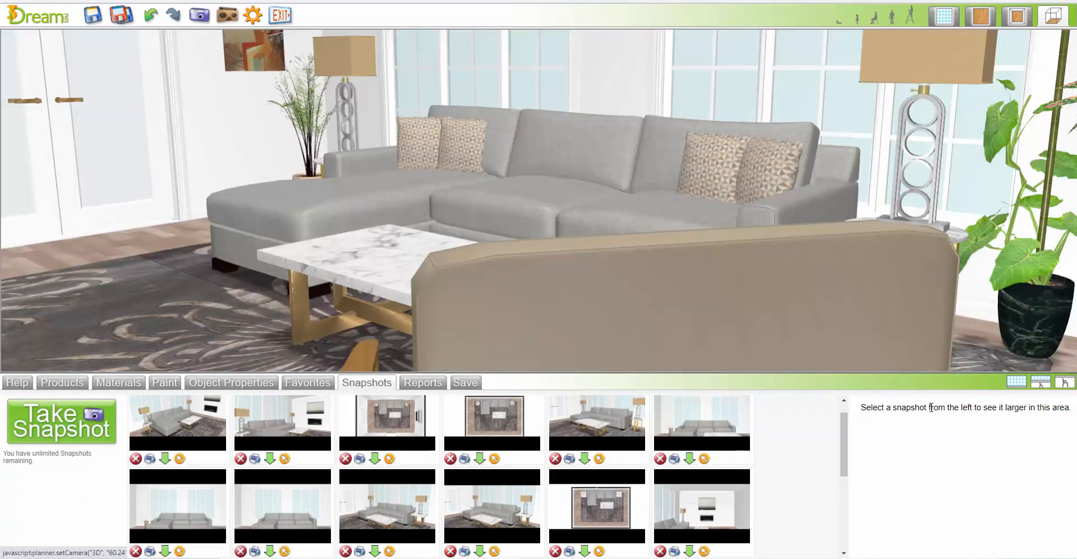
pyautogui.click(1016, 383)
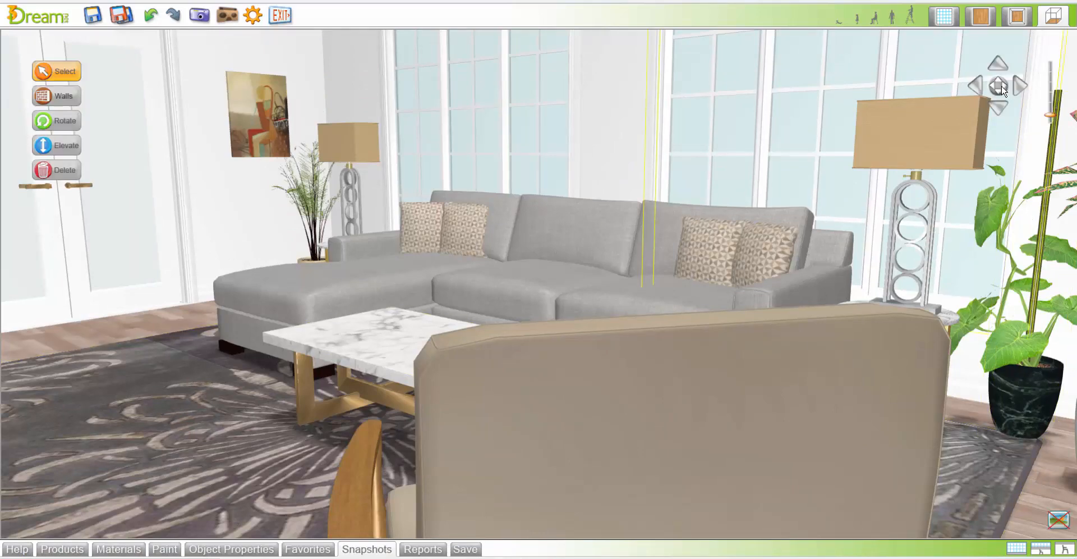
pyautogui.moveTo(1002, 90)
pyautogui.mouseDown()
pyautogui.moveTo(1019, 90)
pyautogui.moveTo(992, 87)
pyautogui.mouseUp()
pyautogui.click(62, 549)
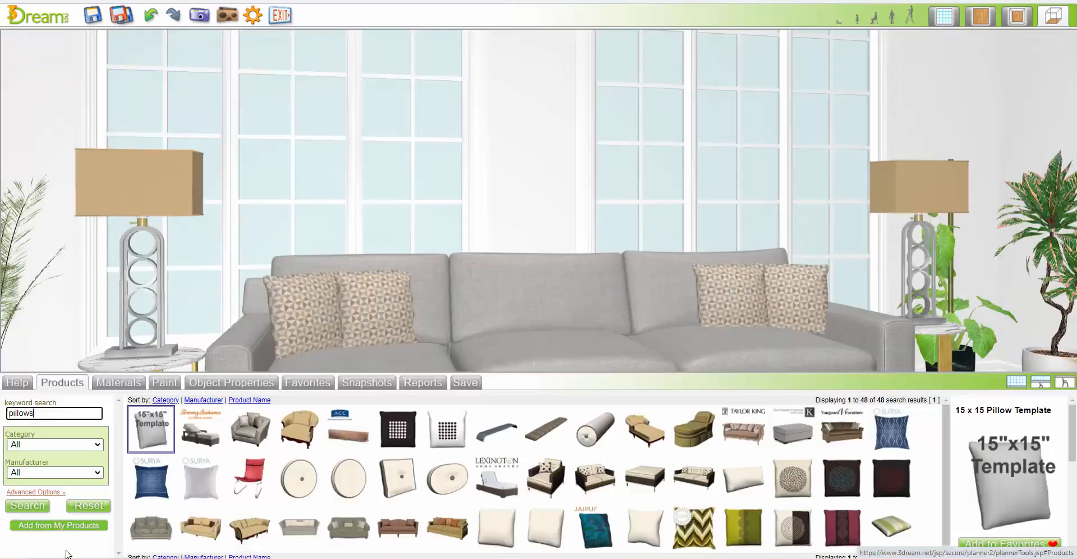
pyautogui.write('wind')
pyautogui.write(' treat')
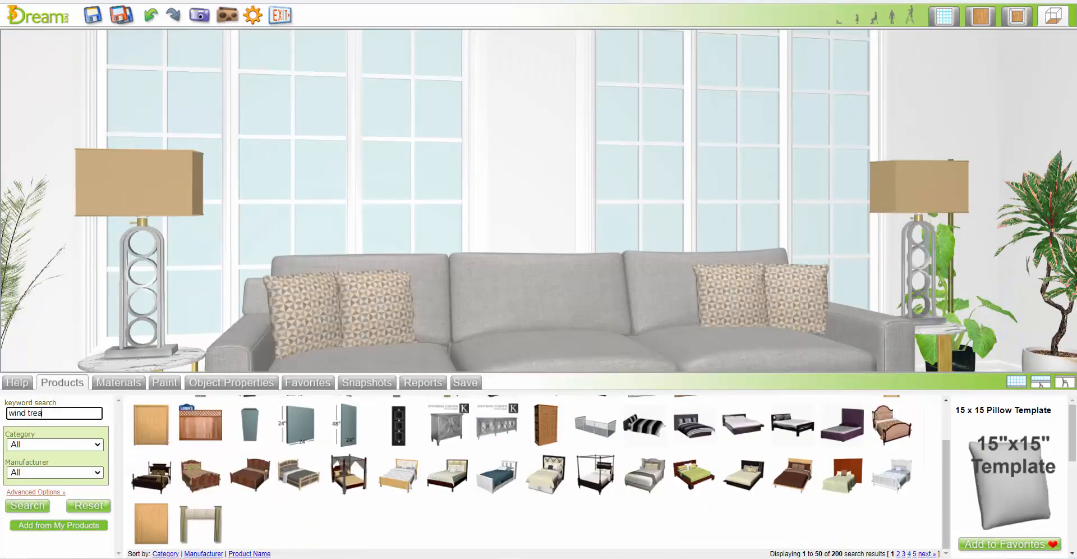
pyautogui.press('Return')
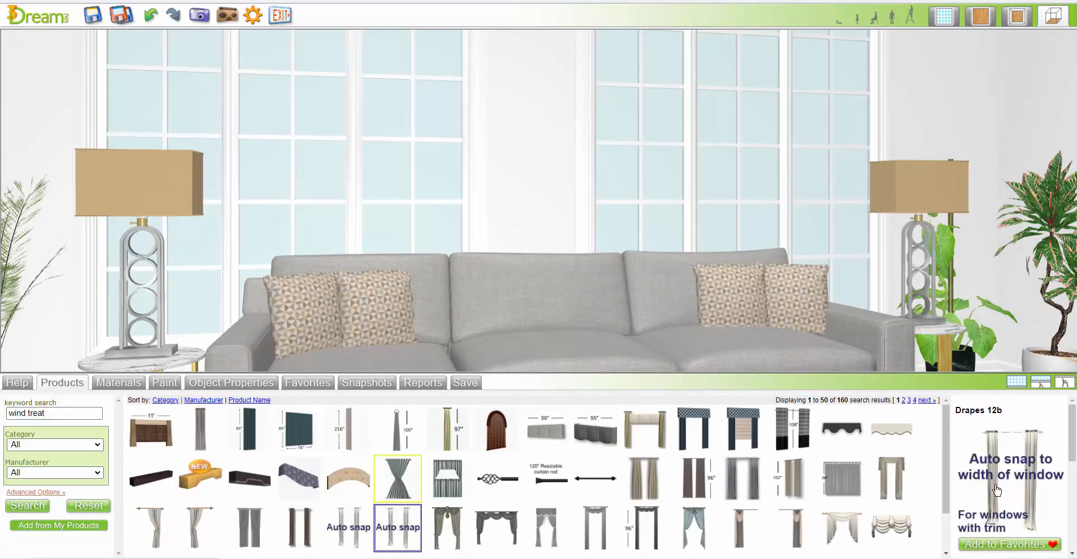
pyautogui.moveTo(996, 459); pyautogui.dragTo(314, 179)
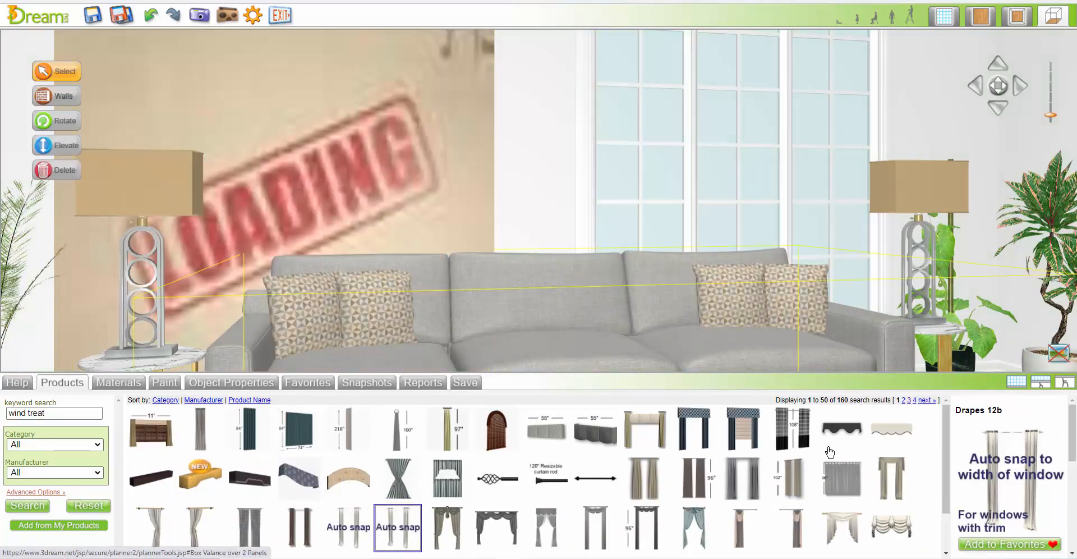
# Stretch the drapes on the chaise-end window upward so the rod sits close to the crown molding.
pyautogui.click(362, 384)
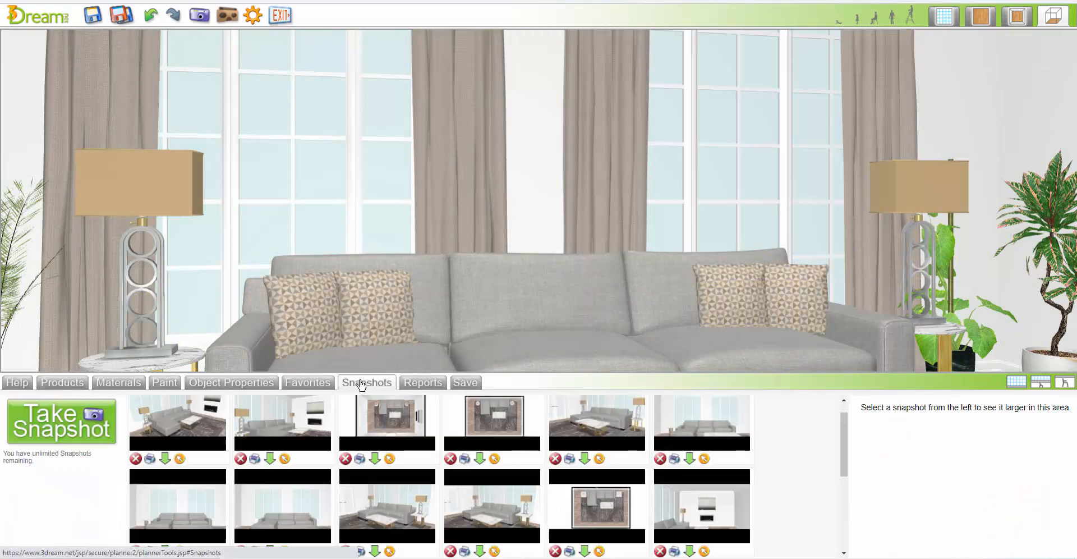
pyautogui.click(599, 458)
pyautogui.click(1016, 382)
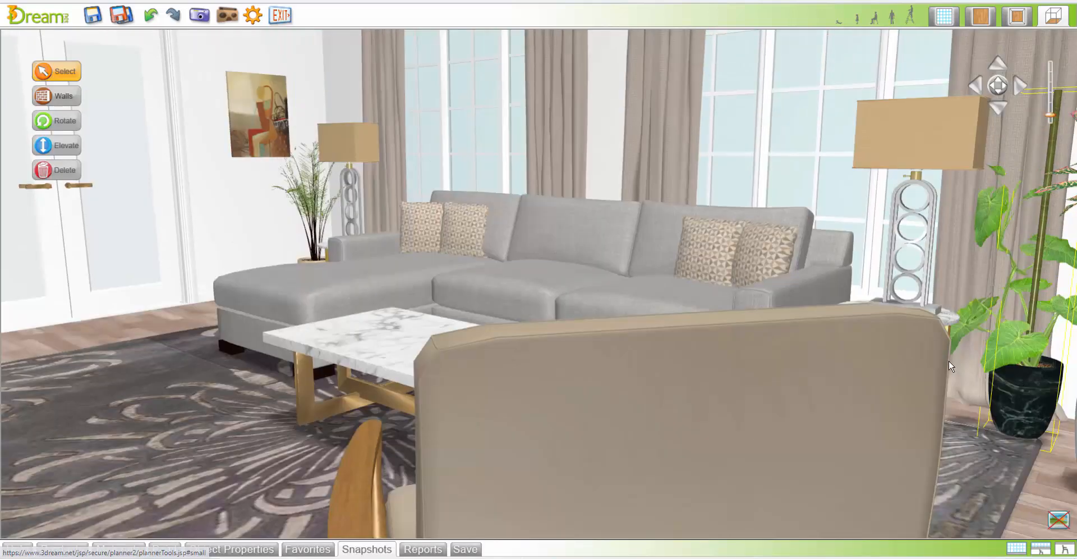
pyautogui.scroll(5, 947, 363)
pyautogui.scroll(-2, 947, 363)
pyautogui.click(596, 302)
pyautogui.click(567, 302)
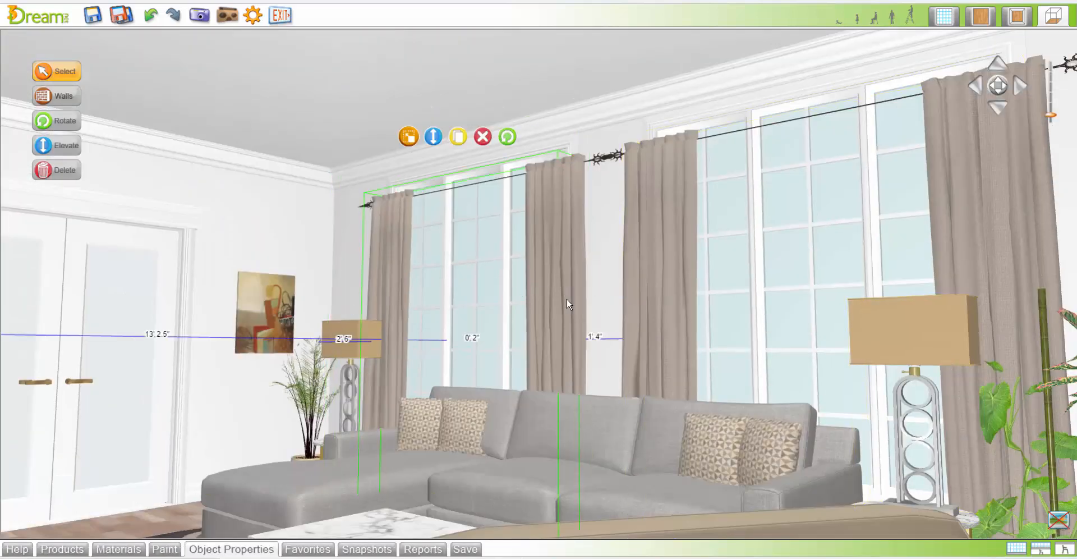
pyautogui.click(409, 137)
pyautogui.moveTo(460, 158); pyautogui.dragTo(456, 143)
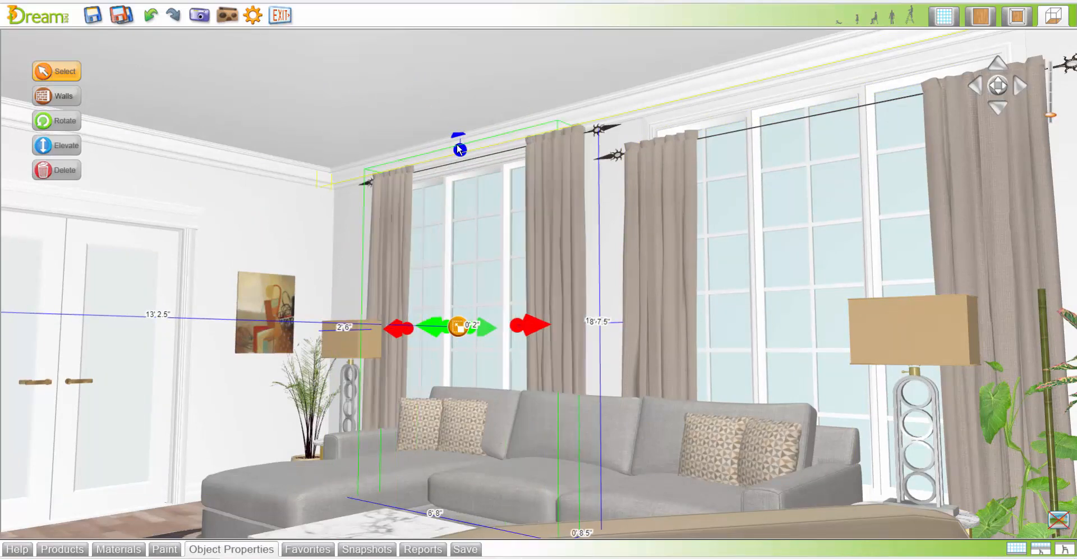
pyautogui.click(460, 328)
# Delete the drapes on the fireplace-end window and place a copy of the heightened drapes there.
pyautogui.click(666, 211)
pyautogui.press('Delete')
pyautogui.click(580, 203)
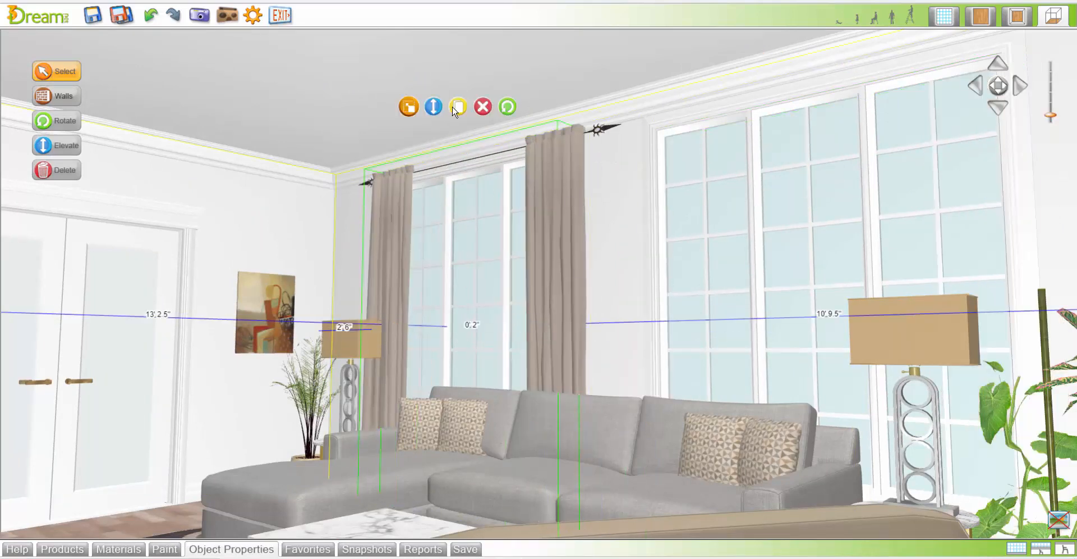
pyautogui.click(458, 109)
pyautogui.moveTo(869, 180); pyautogui.dragTo(924, 150)
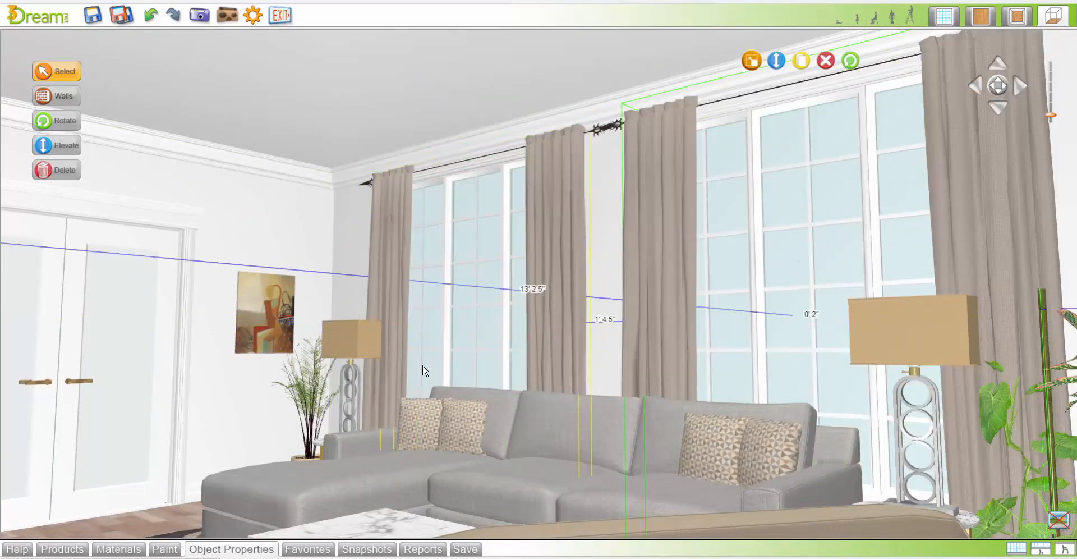
# Search the product catalog for "vase access".
pyautogui.click(193, 547)
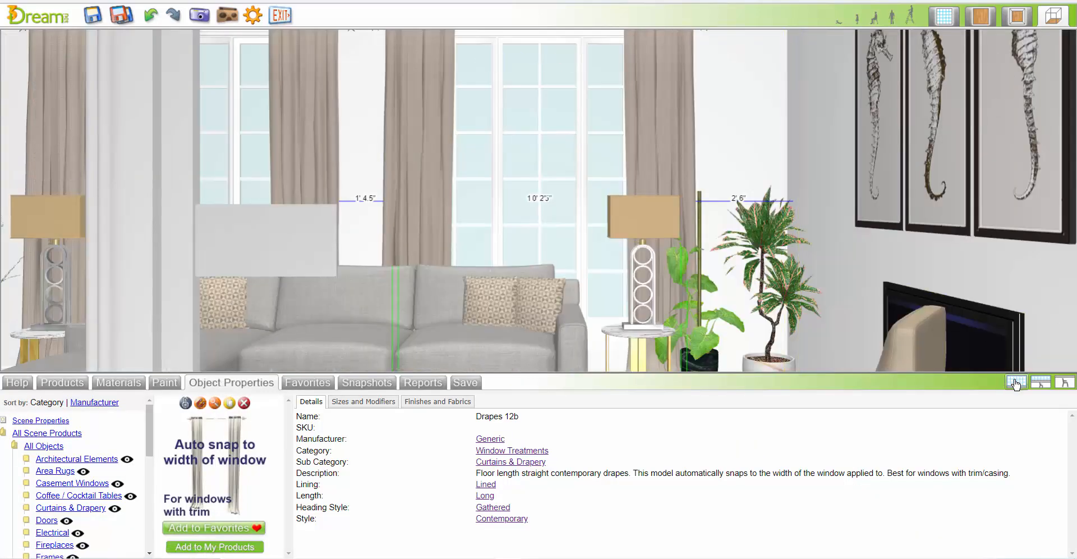
pyautogui.click(231, 549)
pyautogui.press('Left')
pyautogui.click(789, 233)
pyautogui.press('Up')
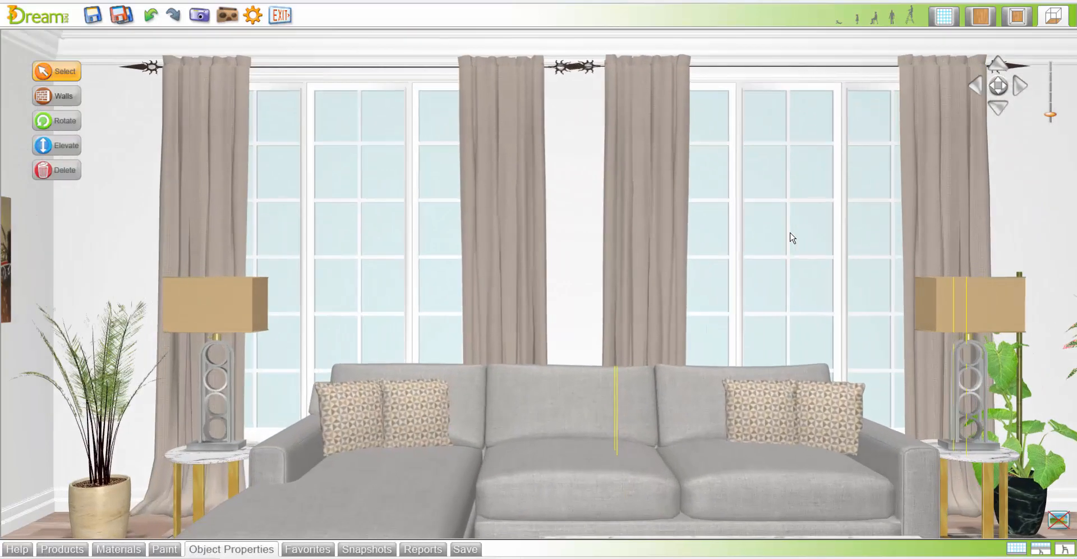
pyautogui.moveTo(779, 227); pyautogui.dragTo(788, 324)
pyautogui.click(63, 550)
pyautogui.tripleClick(43, 413)
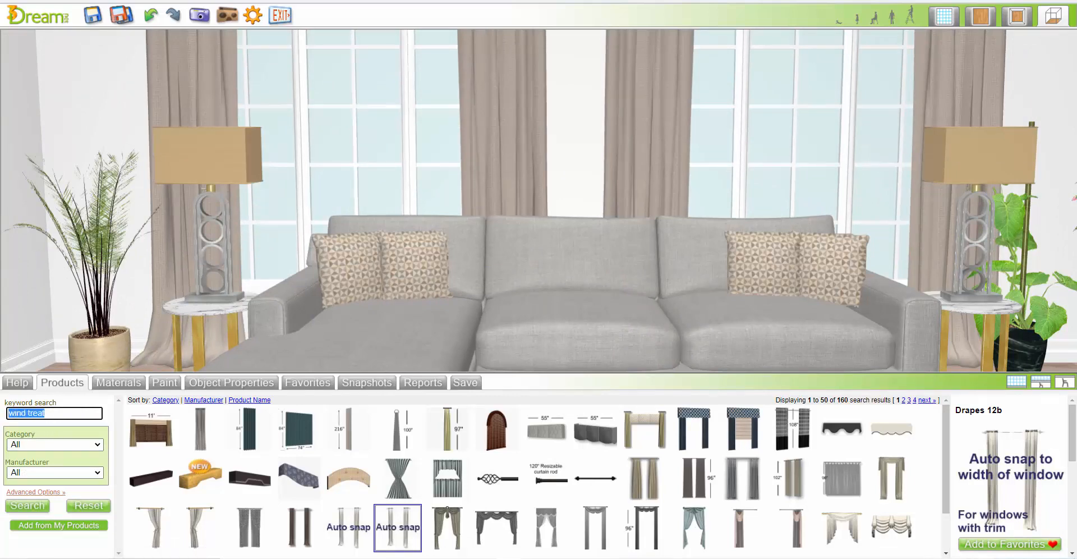
pyautogui.write('vase access')
pyautogui.press('Return')
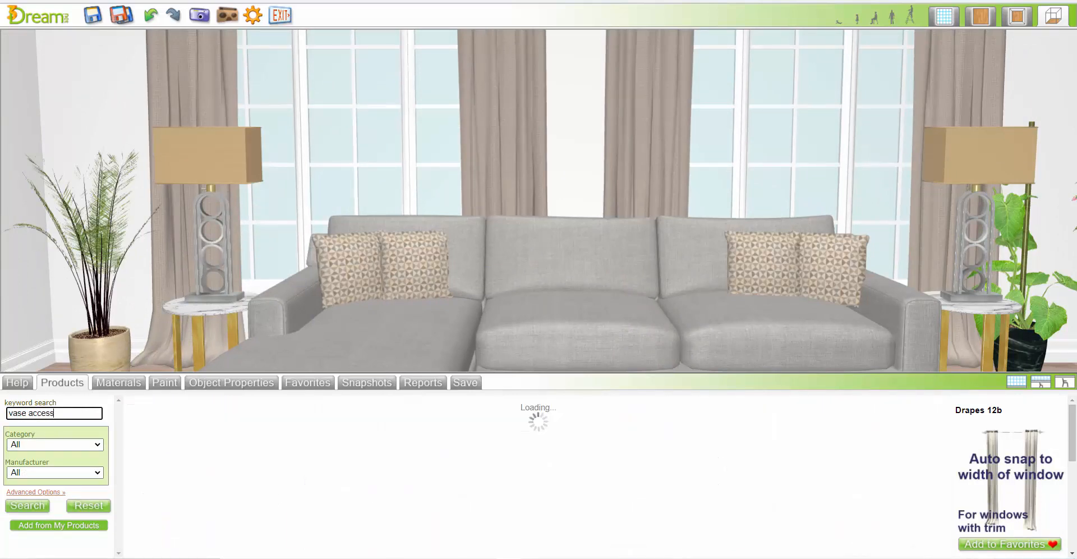
pyautogui.moveTo(495, 163); pyautogui.dragTo(498, 237)
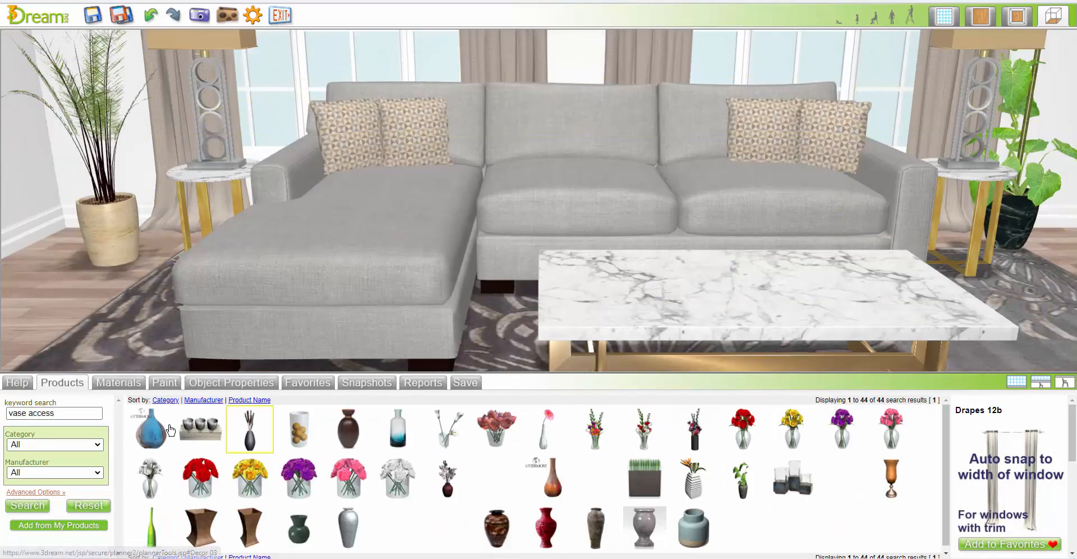
# Place the blue Adrie Vase and a dark footed Uttermost bowl on the marble coffee table.
pyautogui.moveTo(149, 433); pyautogui.dragTo(893, 235)
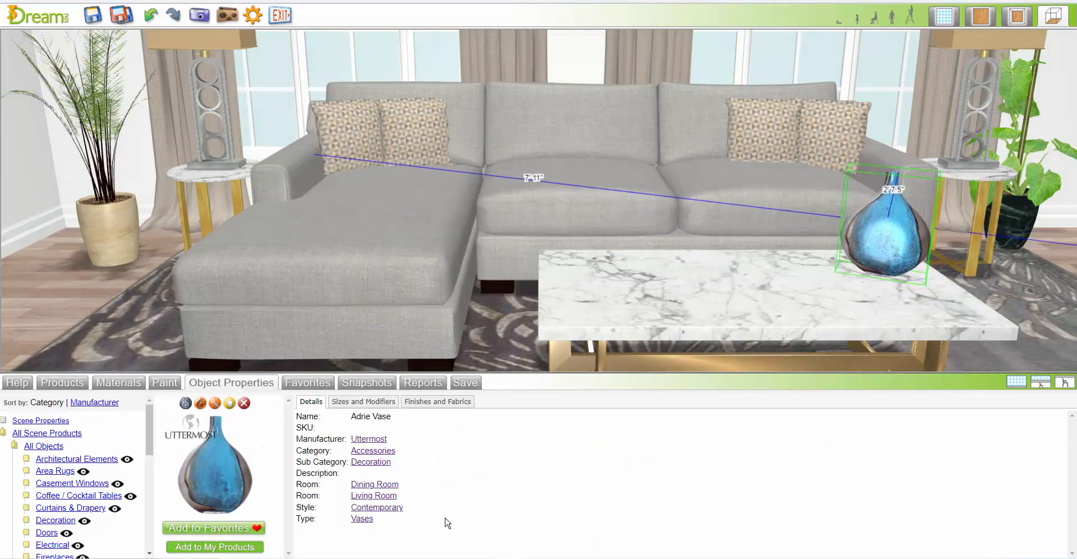
pyautogui.click(375, 450)
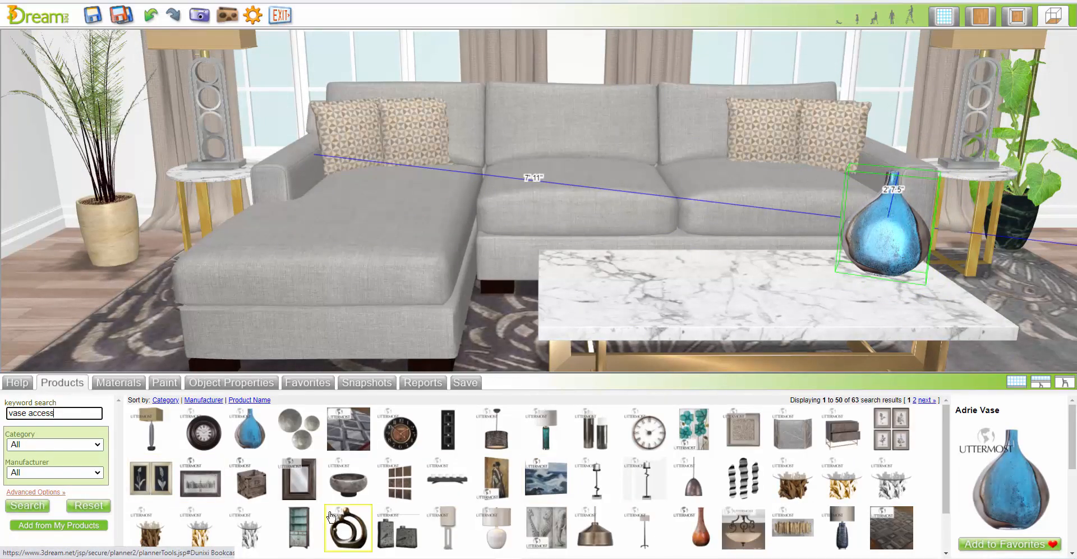
pyautogui.moveTo(353, 490); pyautogui.dragTo(791, 275)
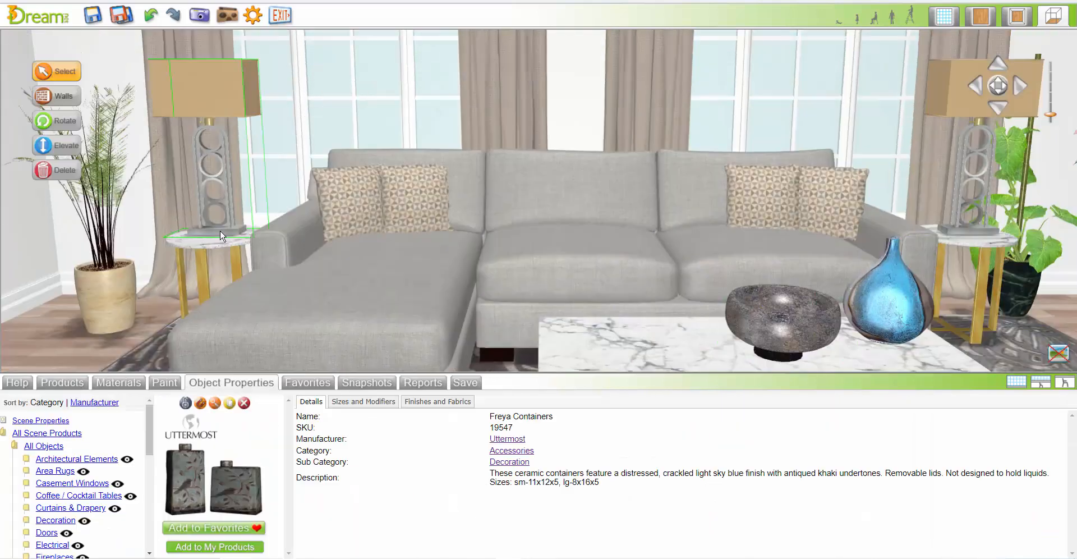
# Select the table lamp beside the chaise and search the material catalog for "metal".
pyautogui.click(211, 168)
pyautogui.click(438, 401)
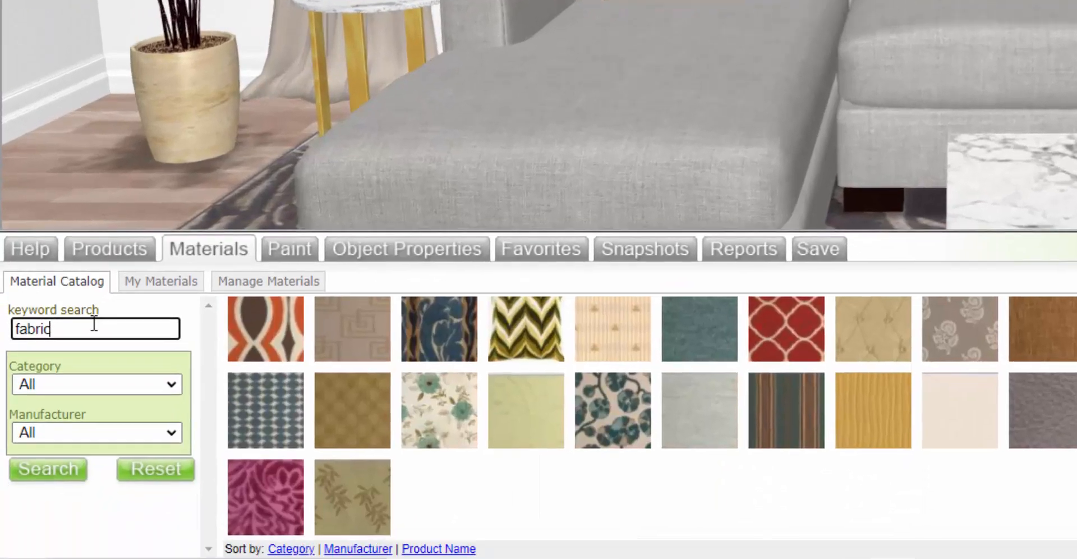
pyautogui.doubleClick(51, 427)
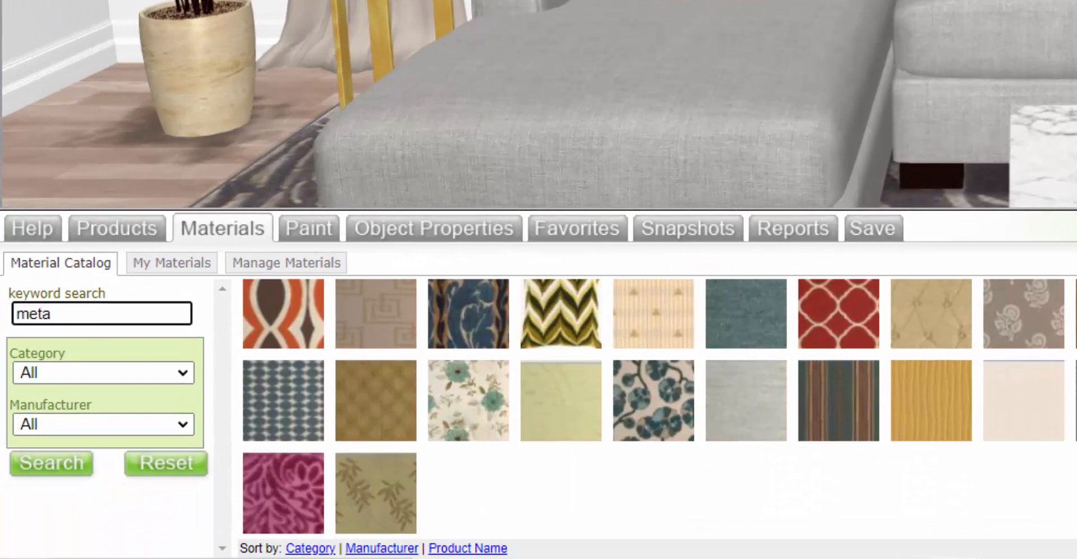
pyautogui.write('l')
pyautogui.press('Return')
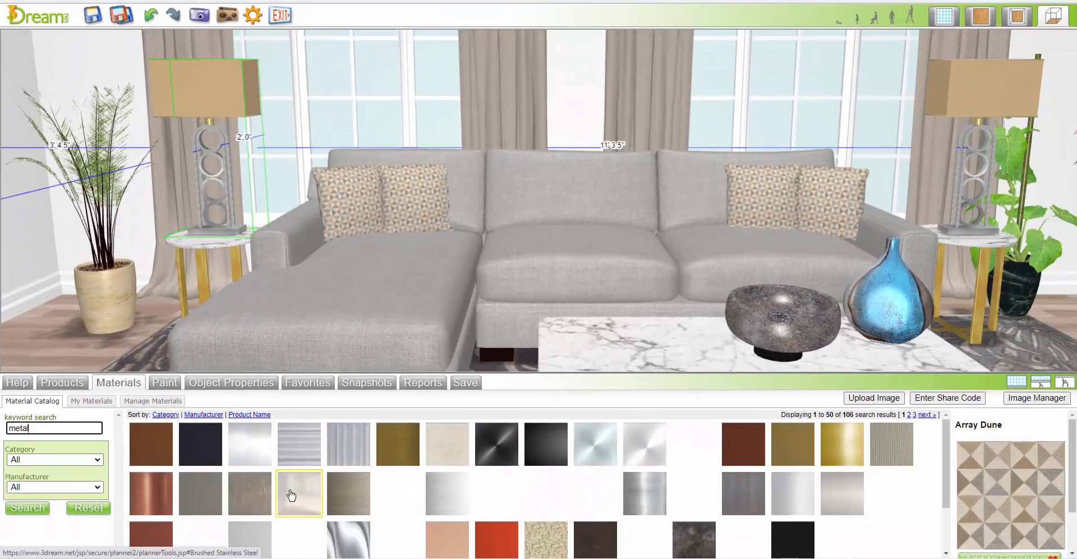
# Try Brushed Stainless Steel, Brushed Stainless Steel 08 and Barr White Metal on the body of the lamp beside the chaise.
pyautogui.click(290, 494)
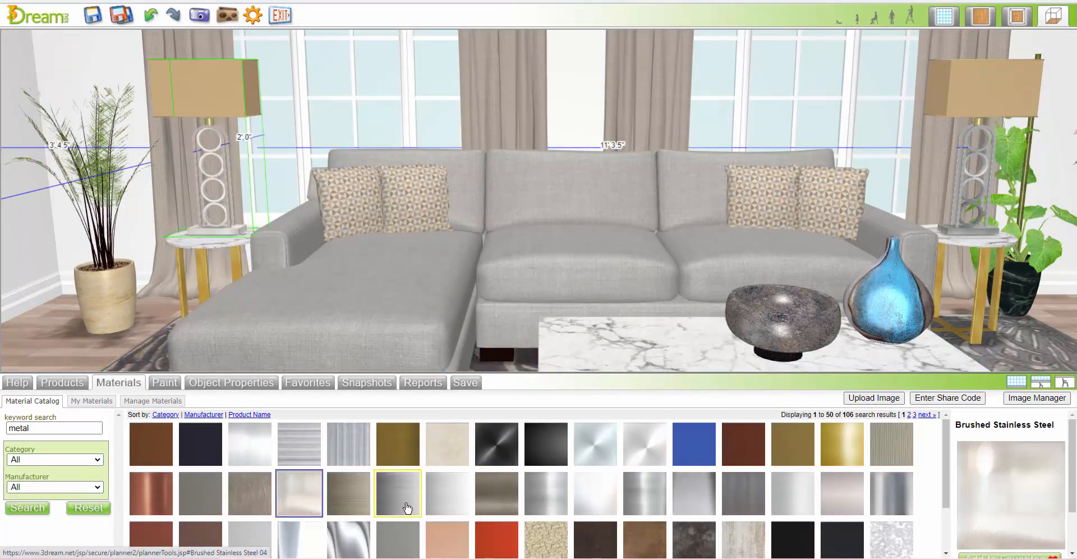
pyautogui.click(581, 497)
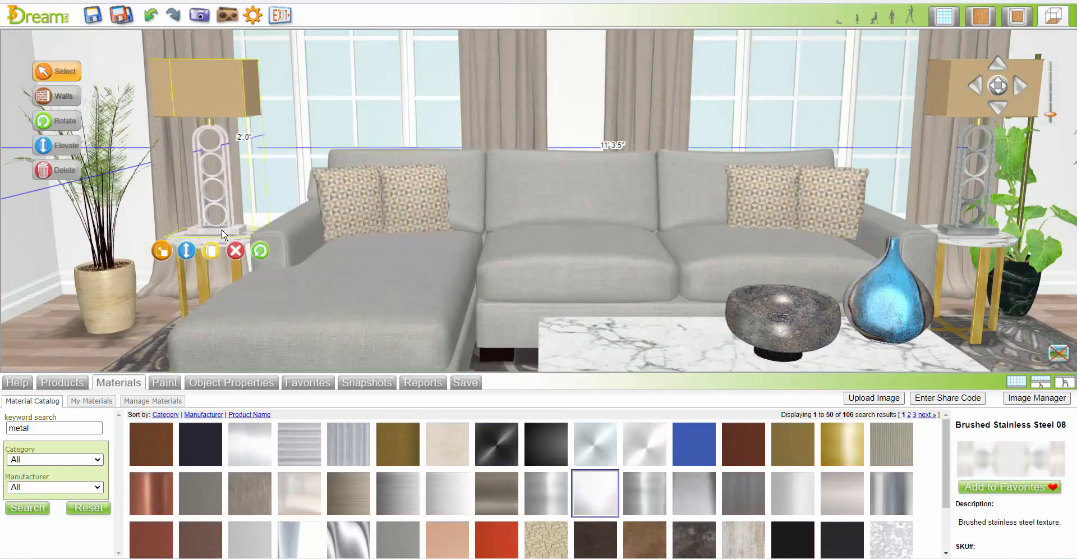
pyautogui.click(231, 382)
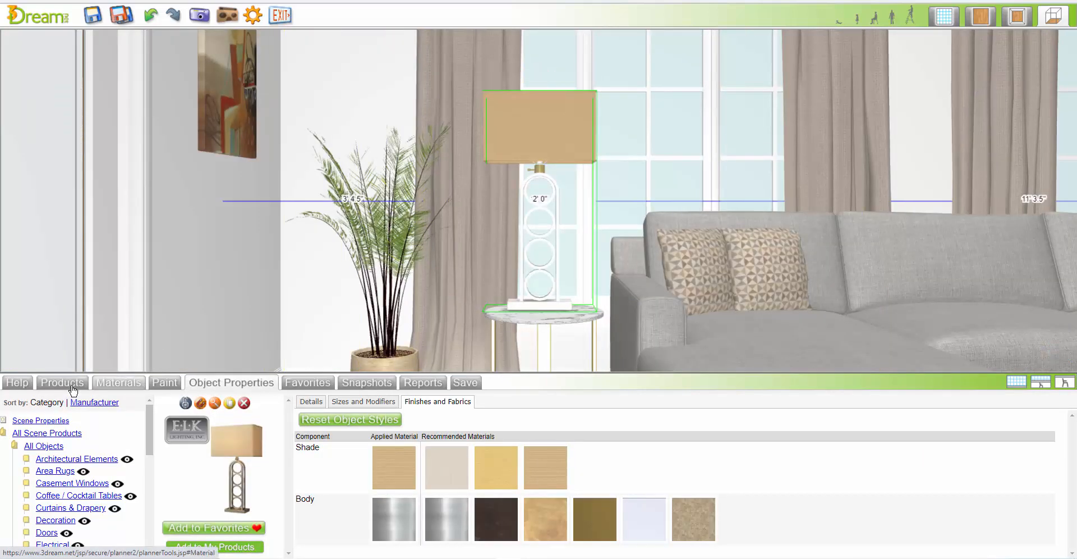
pyautogui.click(117, 382)
pyautogui.click(667, 447)
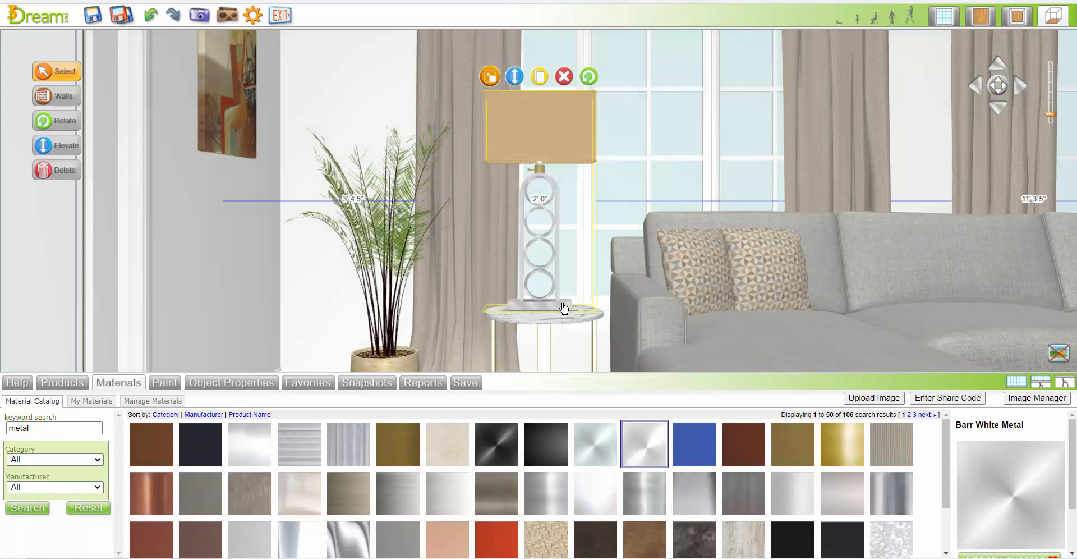
# Finish the lamp beside the chaise with a silver metal body and a Pale Beige Canvas shade.
pyautogui.moveTo(794, 502); pyautogui.dragTo(564, 309)
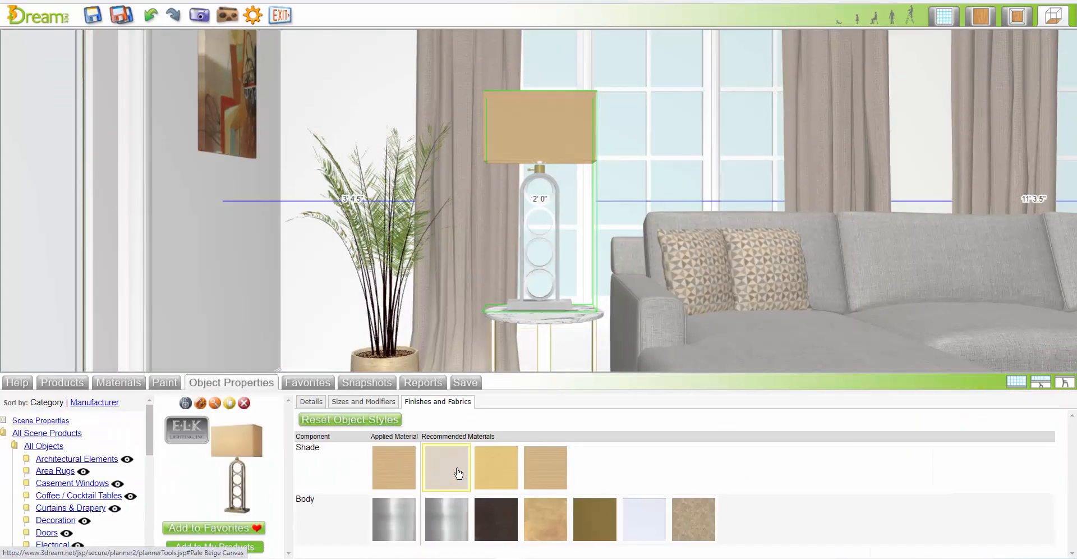
pyautogui.click(459, 473)
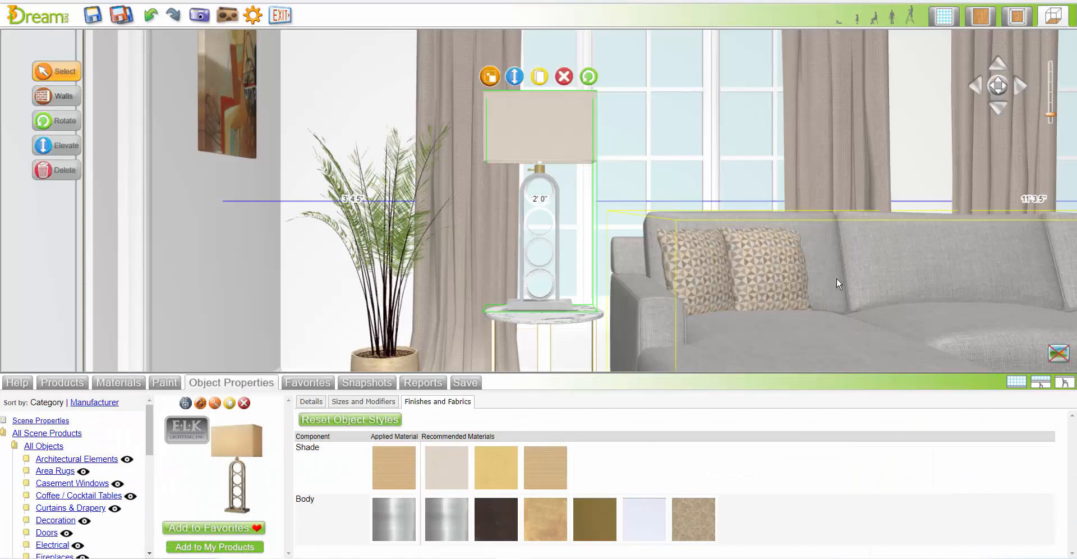
# Delete the lamp on the fireplace-end side table and place a copy of the refinished lamp there, working in plan view.
pyautogui.click(986, 18)
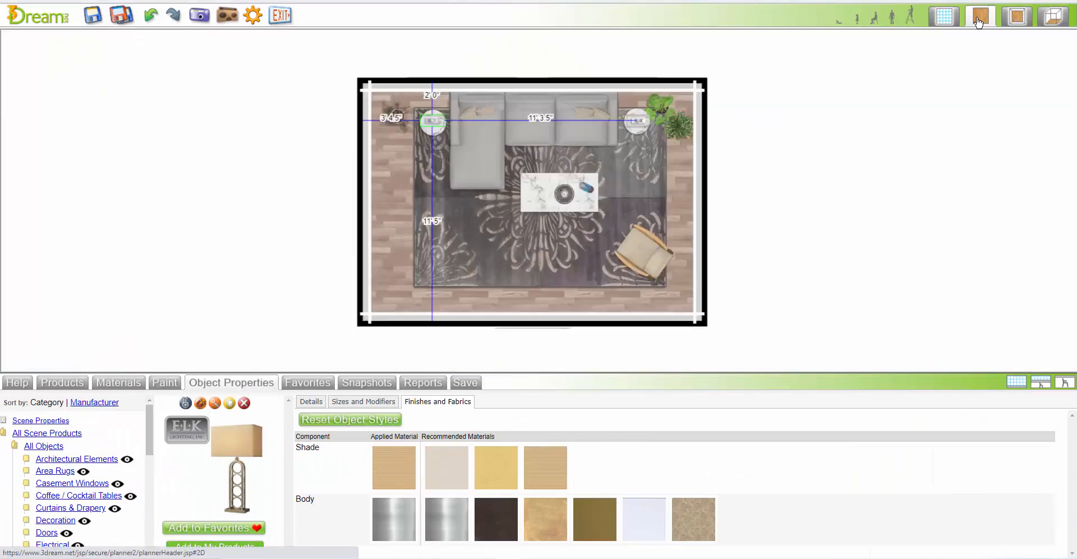
pyautogui.click(641, 122)
pyautogui.click(441, 125)
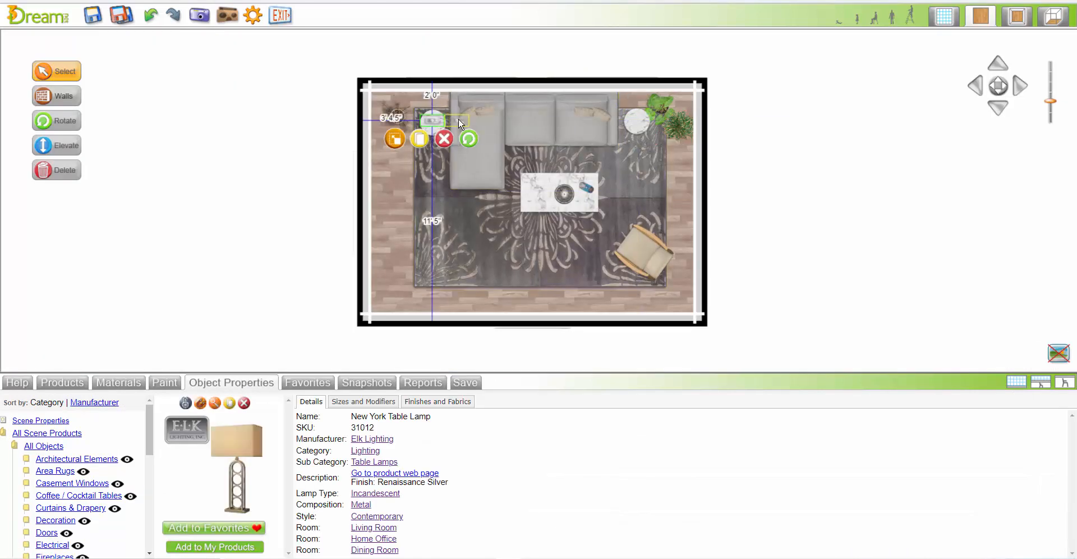
pyautogui.moveTo(459, 124); pyautogui.dragTo(640, 121)
pyautogui.click(1052, 17)
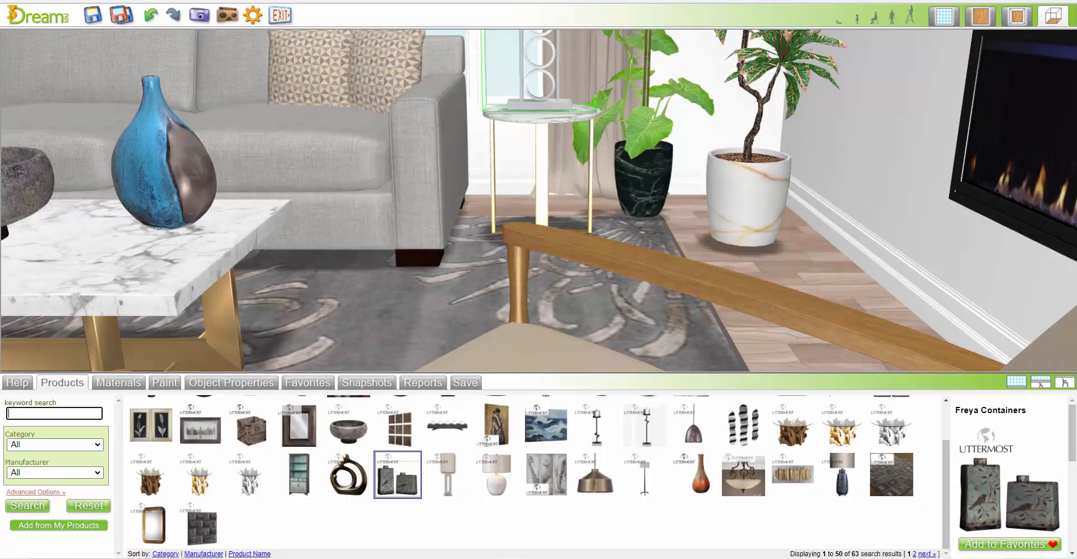
# Search the product catalog for "electrical" and mount Electrical Outlet 02 low on the wall behind the potted plants near the fireplace.
pyautogui.write('ical')
pyautogui.press('Return')
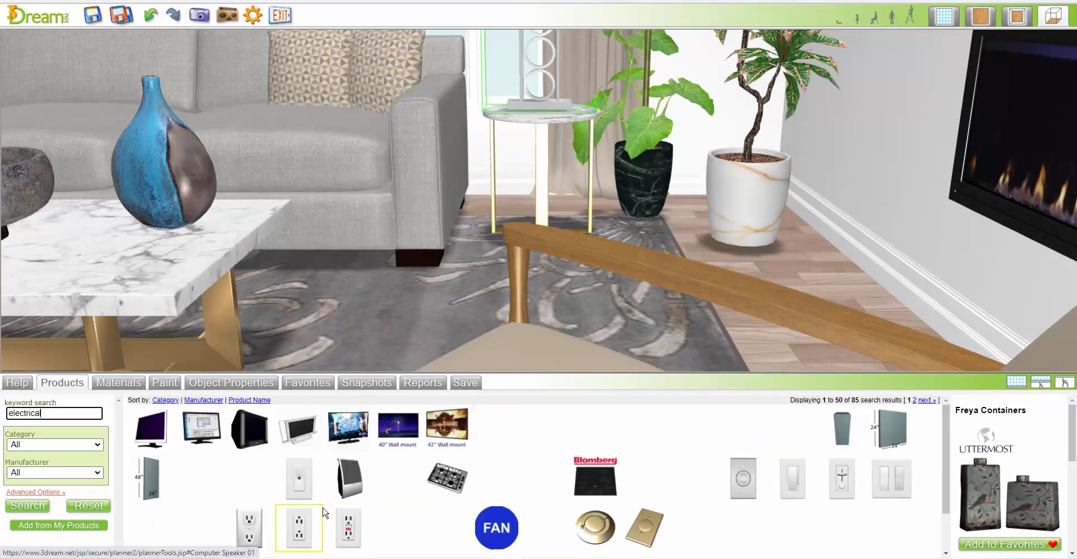
pyautogui.moveTo(299, 527); pyautogui.dragTo(714, 126)
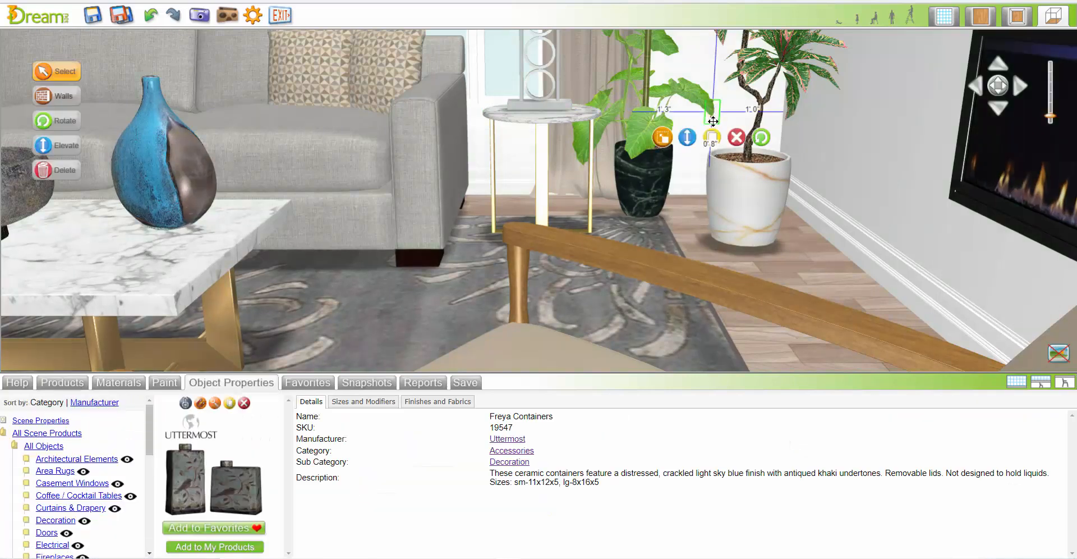
pyautogui.click(215, 403)
pyautogui.press('Right')
pyautogui.press('Right')
pyautogui.press('Right')
pyautogui.press('Right')
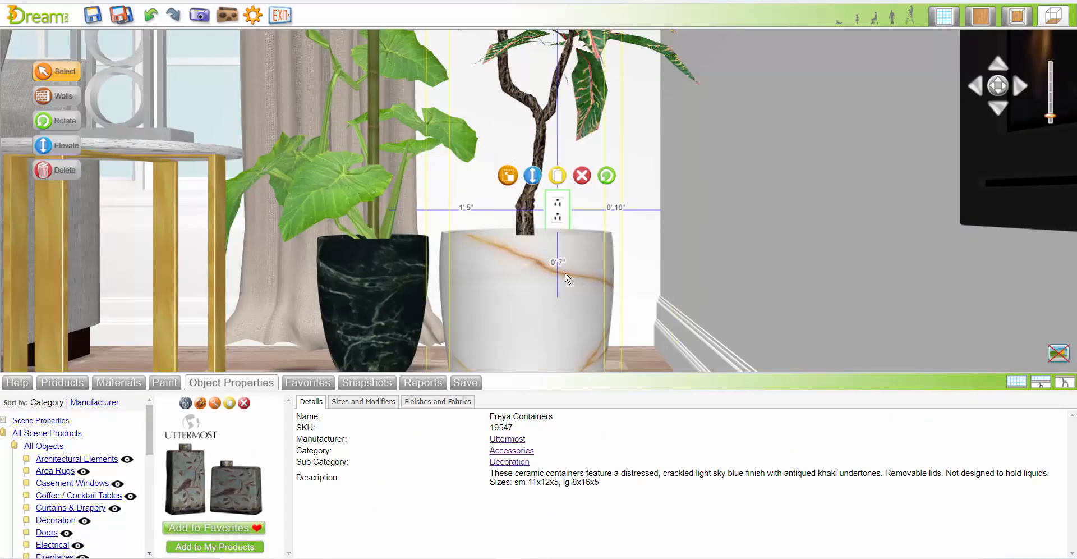
pyautogui.click(640, 192)
# Search the product catalog for "console" and place the Cohiba Table against the empty wall near the double-door corner.
pyautogui.moveTo(975, 87); pyautogui.dragTo(974, 88)
pyautogui.click(886, 22)
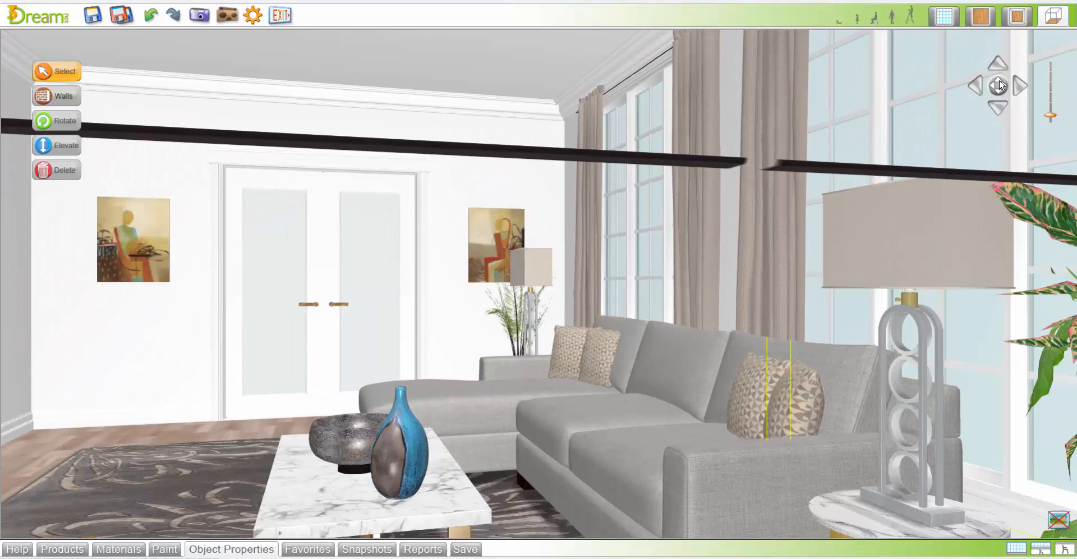
pyautogui.moveTo(999, 86); pyautogui.dragTo(978, 74)
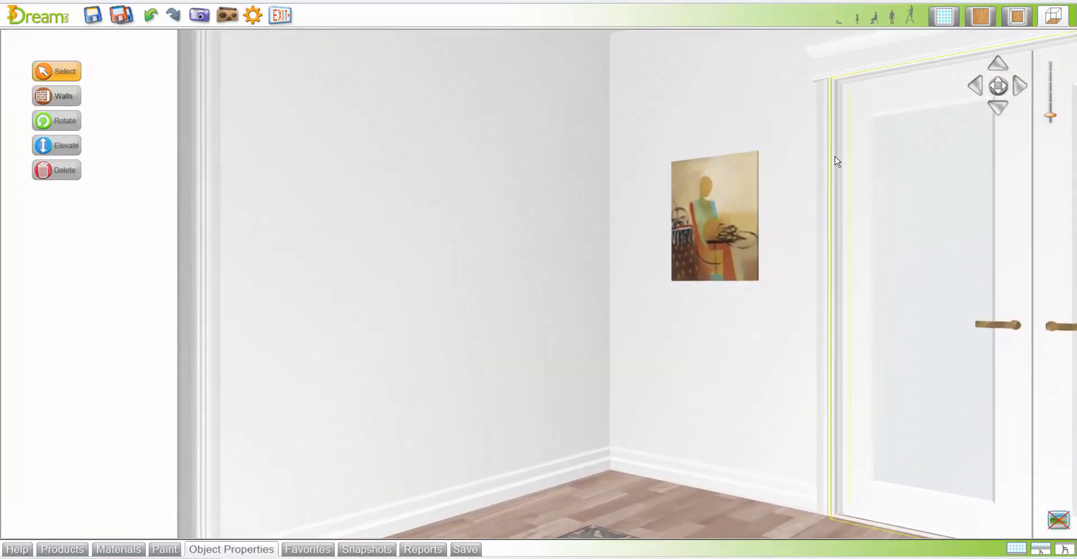
pyautogui.click(66, 549)
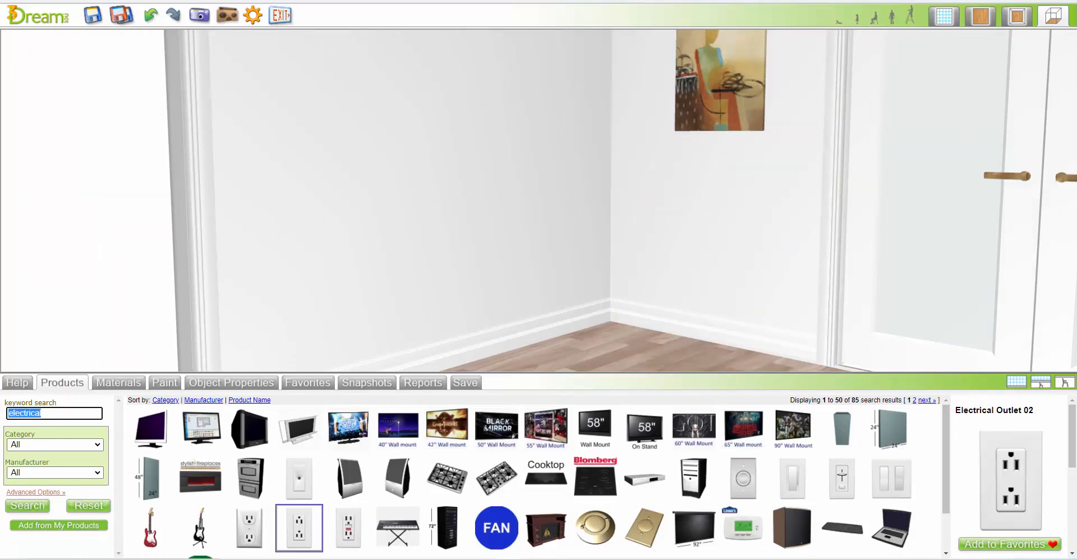
pyautogui.write('ole')
pyautogui.press('Return')
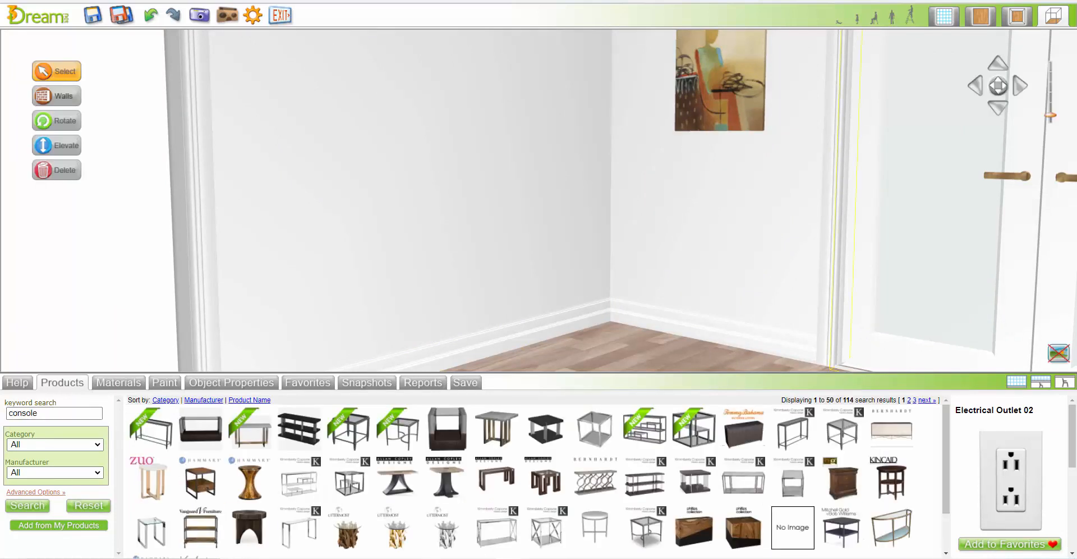
pyautogui.moveTo(314, 485)
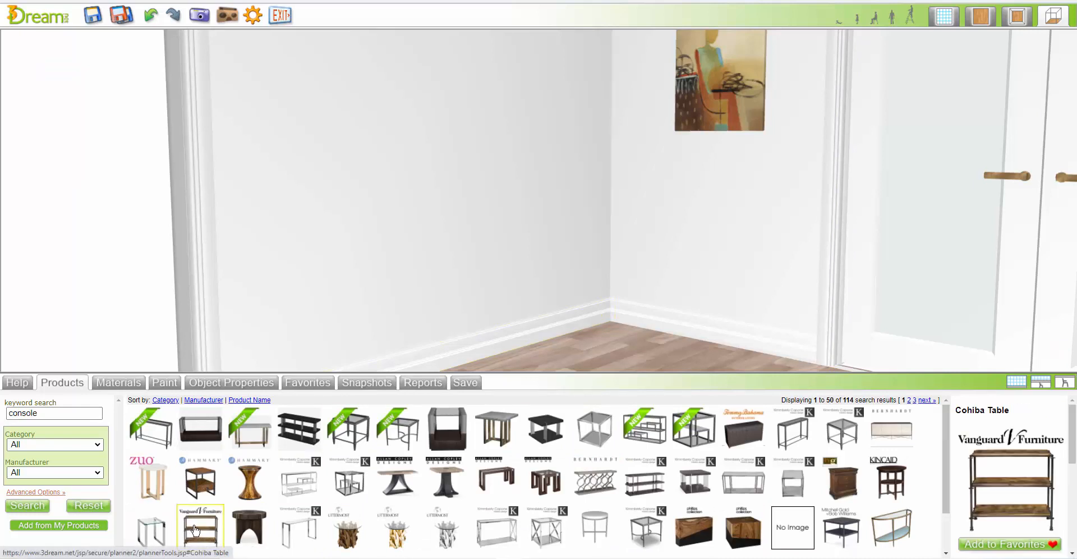
pyautogui.moveTo(200, 527); pyautogui.dragTo(446, 348)
pyautogui.click(448, 349)
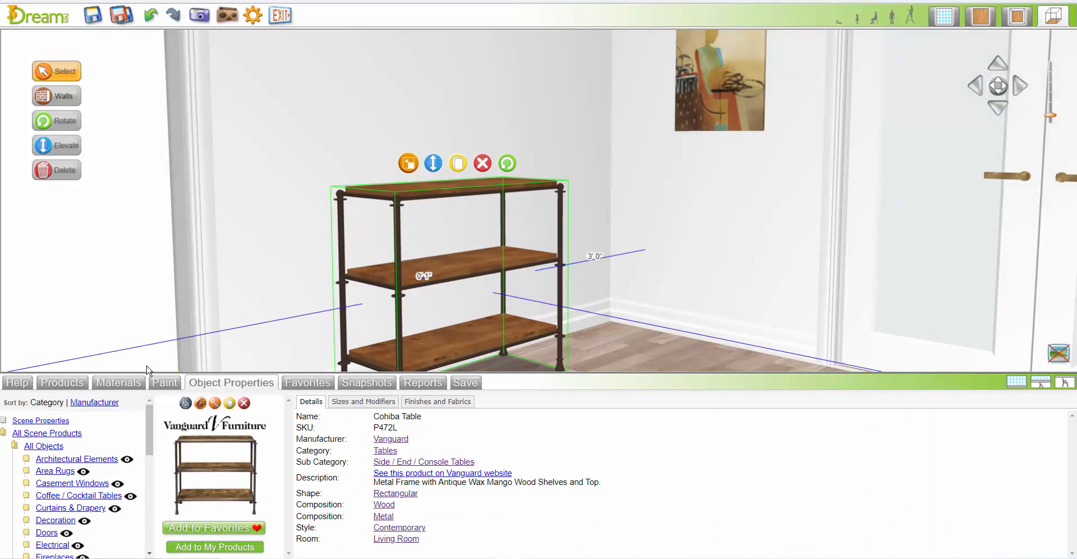
# Search the product catalog for "access", then set a wire geometric ornament and Globe 01 on the Cohiba Table and an orange vase beside it.
pyautogui.click(62, 382)
pyautogui.write('acces')
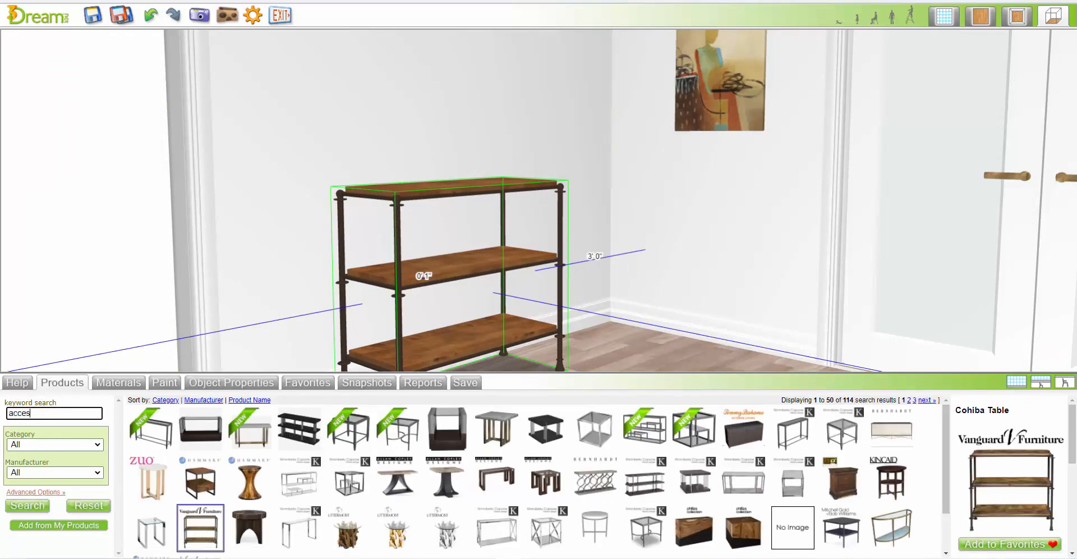
pyautogui.write('s')
pyautogui.press('Return')
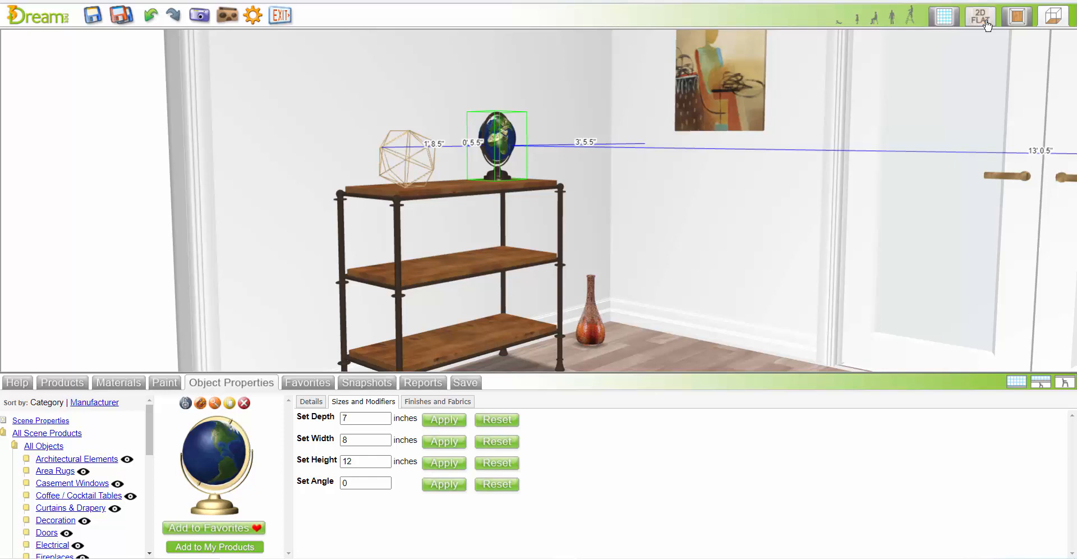
# Shift the globe in plan view slightly away from the wall and toward the vase end of the Cohiba Table.
pyautogui.click(985, 20)
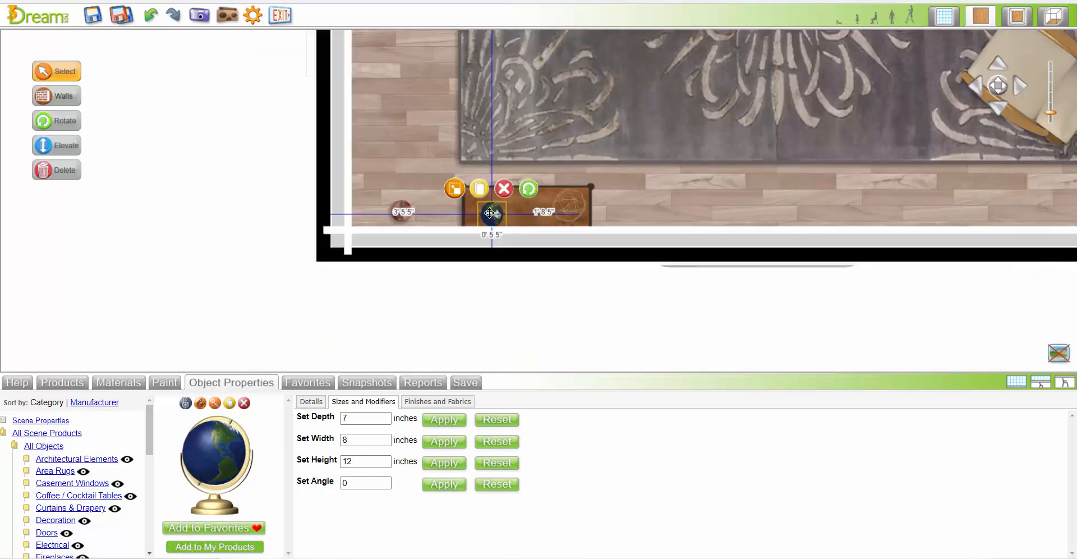
pyautogui.moveTo(489, 213); pyautogui.dragTo(482, 206)
pyautogui.click(1053, 17)
# View the Cohiba Table and the bare wall above it from inside the room.
pyautogui.click(452, 231)
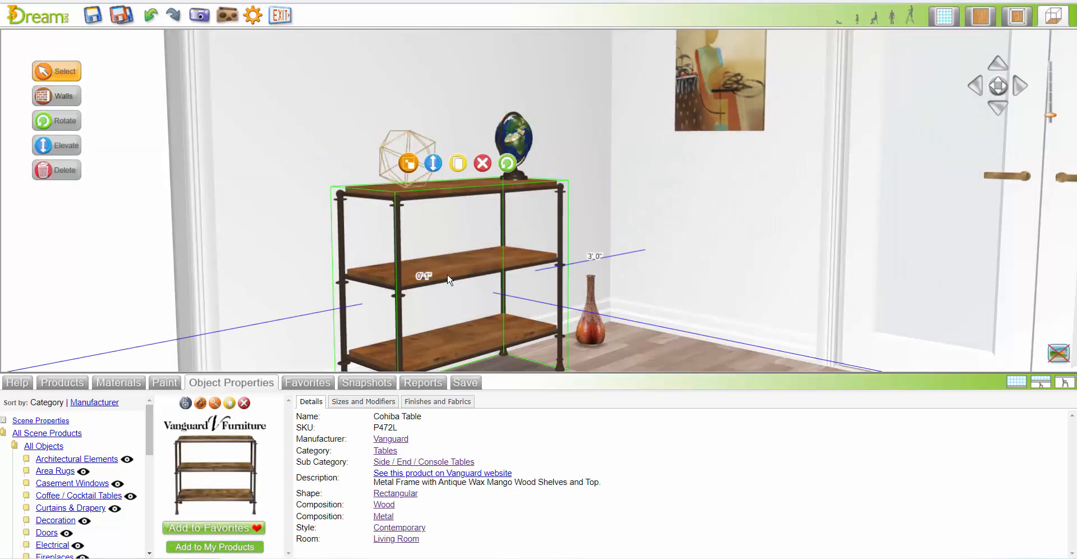
pyautogui.click(215, 403)
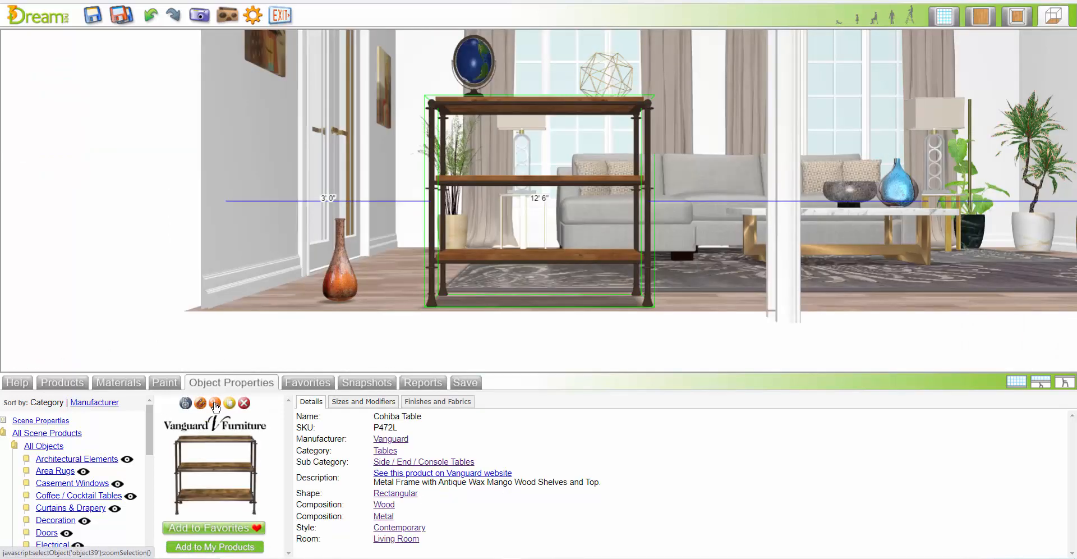
pyautogui.click(1017, 18)
pyautogui.moveTo(750, 159); pyautogui.dragTo(768, 231)
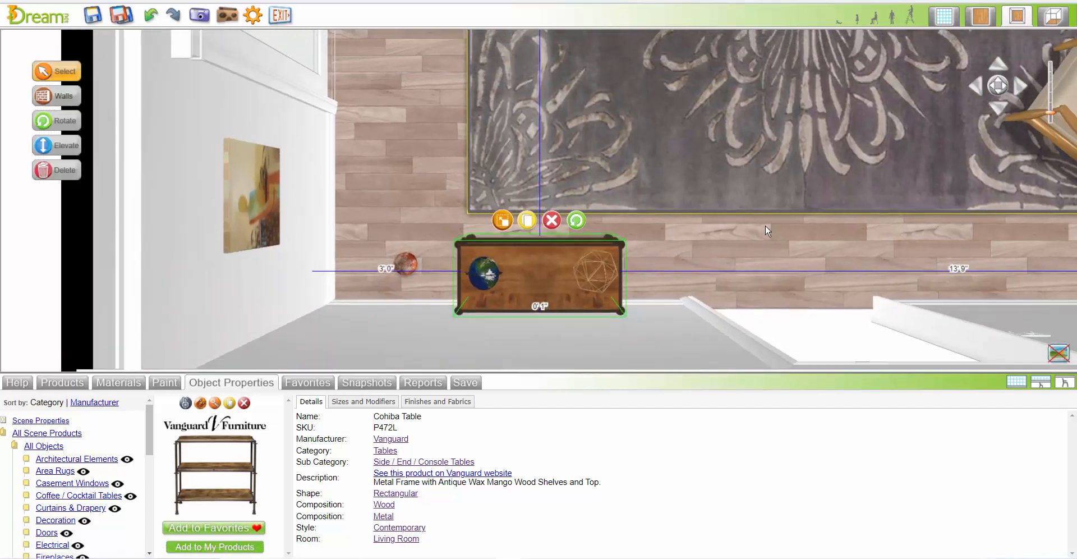
pyautogui.click(541, 341)
pyautogui.click(226, 403)
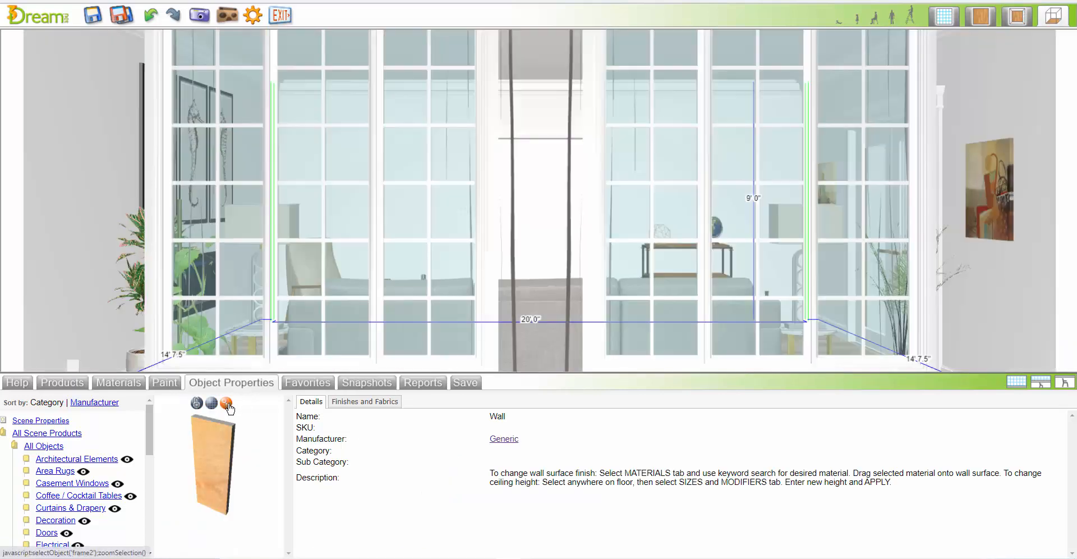
pyautogui.moveTo(966, 93)
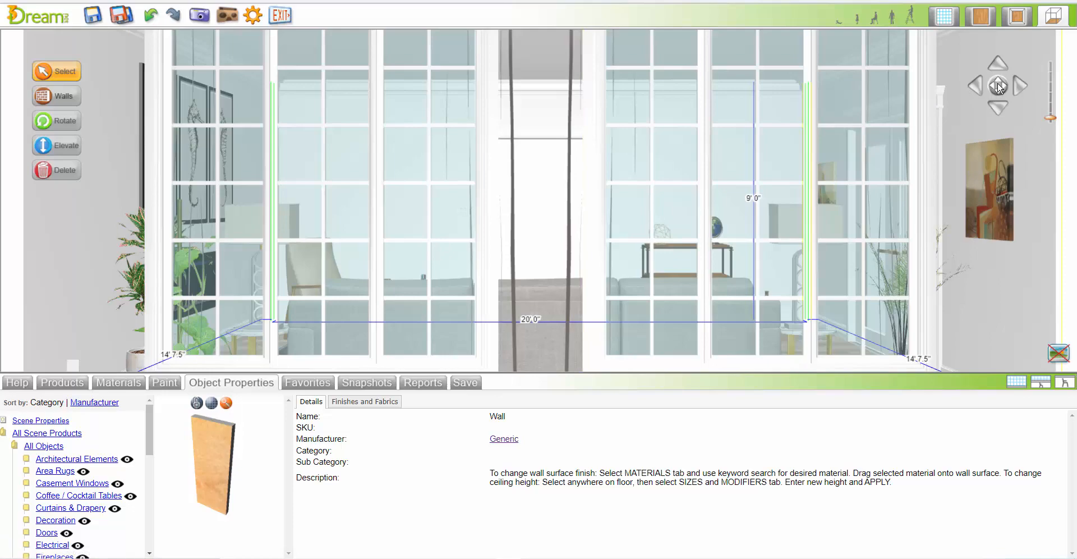
pyautogui.moveTo(998, 87)
pyautogui.mouseDown()
pyautogui.moveTo(1007, 68)
pyautogui.moveTo(985, 79)
pyautogui.moveTo(997, 84)
pyautogui.mouseUp()
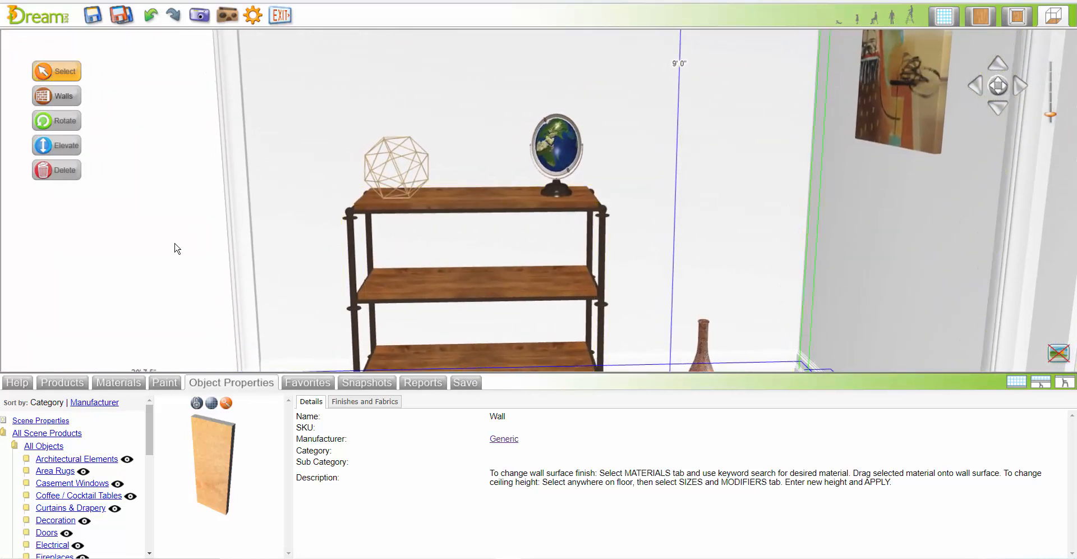
# Search the product catalog for "art".
pyautogui.click(58, 383)
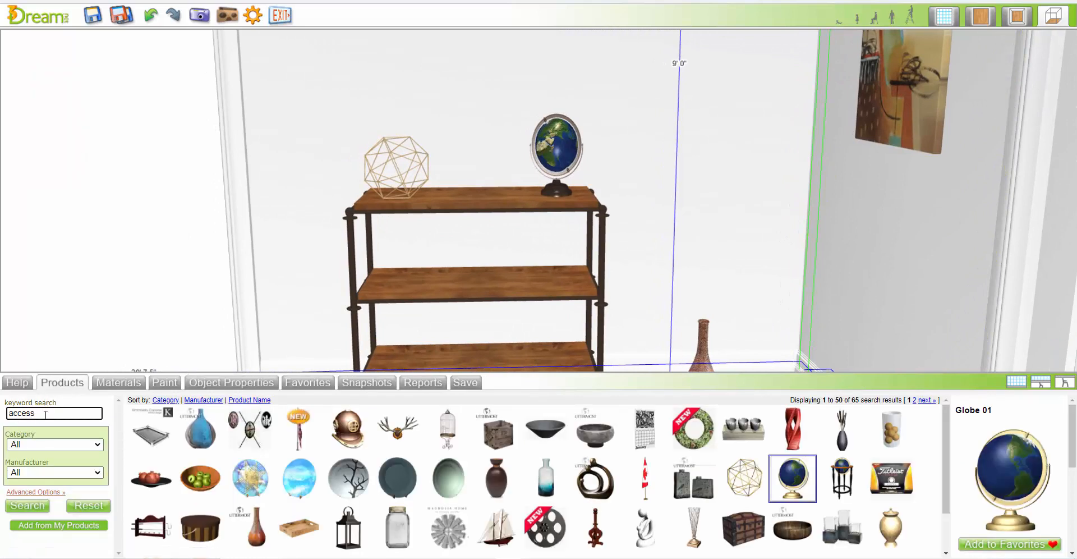
pyautogui.write('art')
pyautogui.press('Return')
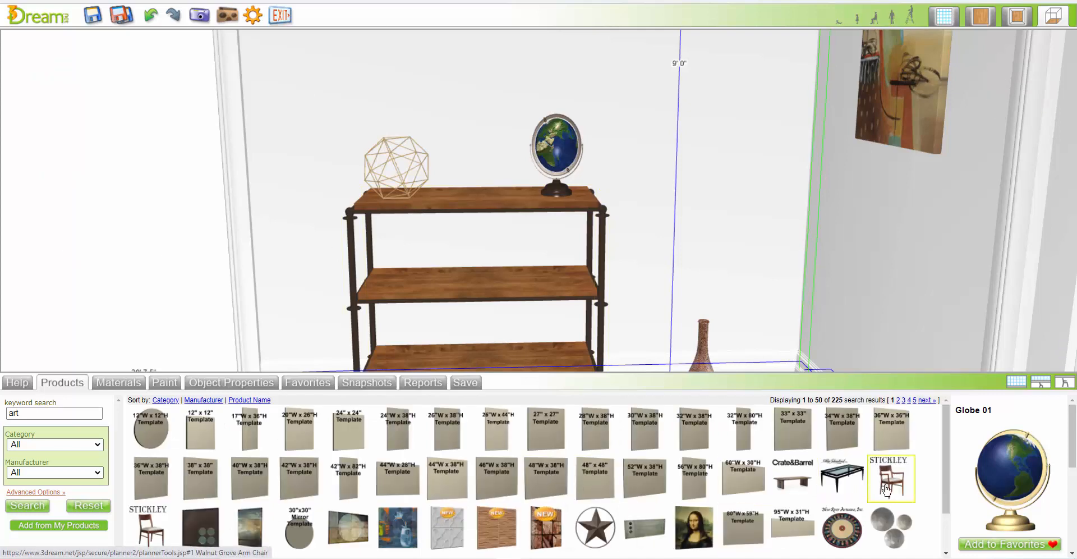
# From the art results, hang the Arline Shadow Box on the wall above the Cohiba Table.
pyautogui.moveTo(944, 441); pyautogui.dragTo(945, 507)
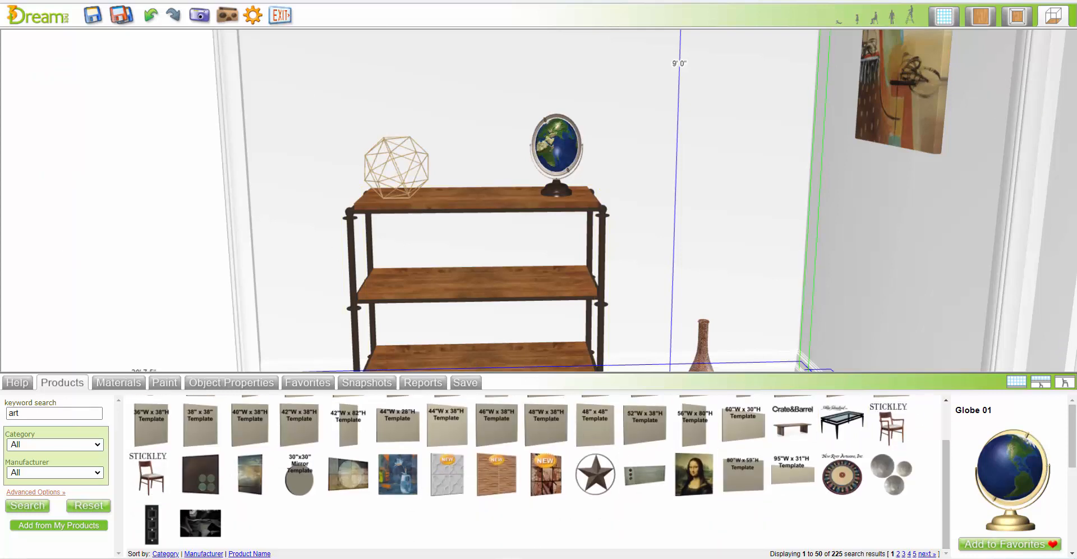
pyautogui.click(926, 553)
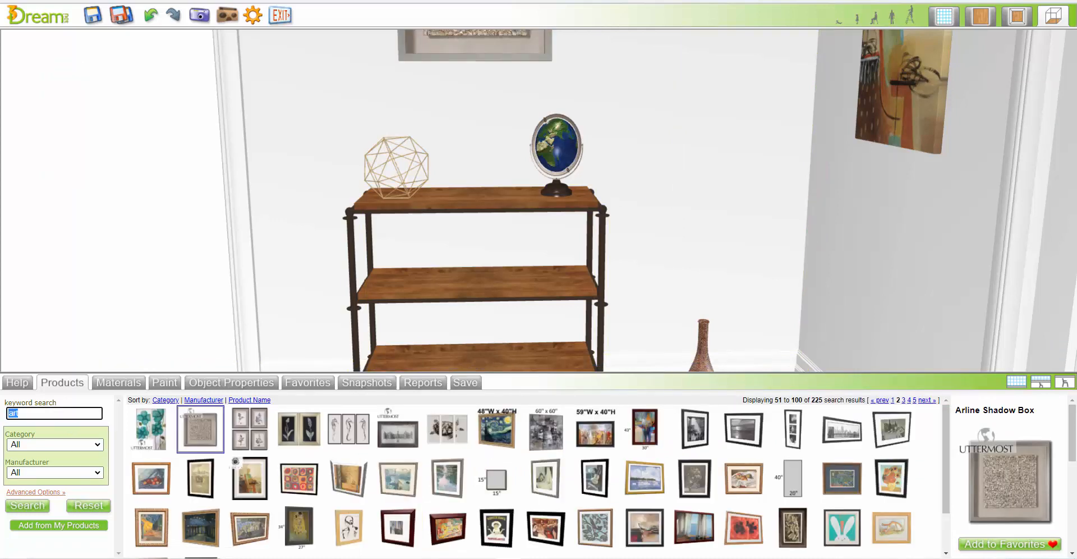
# Search the product catalog for "books", then set Books 04 on the Cohiba Table's middle shelf and Books 03 on its bottom shelf.
pyautogui.write('books')
pyautogui.press('Return')
pyautogui.moveTo(502, 479); pyautogui.dragTo(440, 265)
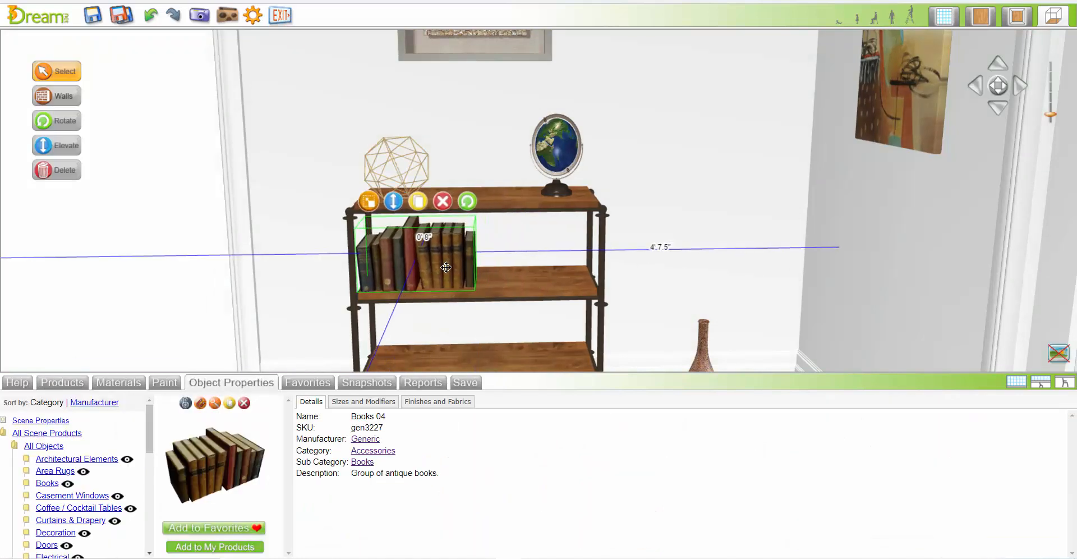
pyautogui.click(61, 382)
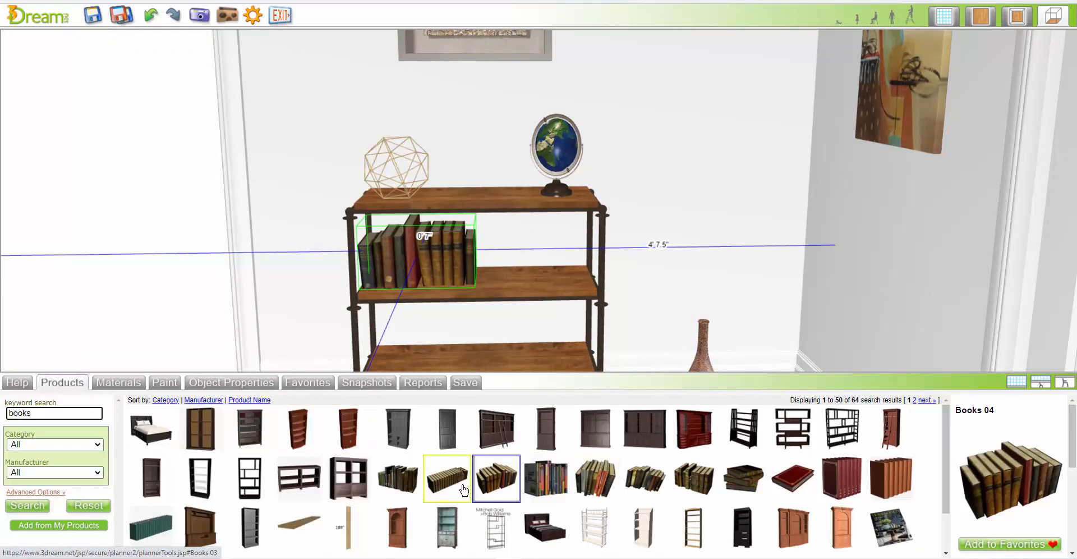
pyautogui.moveTo(463, 490); pyautogui.dragTo(512, 332)
# Rearrange the accessories so the globe sits on the Cohiba Table's middle shelf and the orange vase stands on its top shelf.
pyautogui.moveTo(703, 345); pyautogui.dragTo(538, 239)
pyautogui.moveTo(508, 162); pyautogui.dragTo(557, 157)
# Frame the styled Cohiba Table with the shadow box above it in an enlarged scene view and take a snapshot.
pyautogui.click(1016, 383)
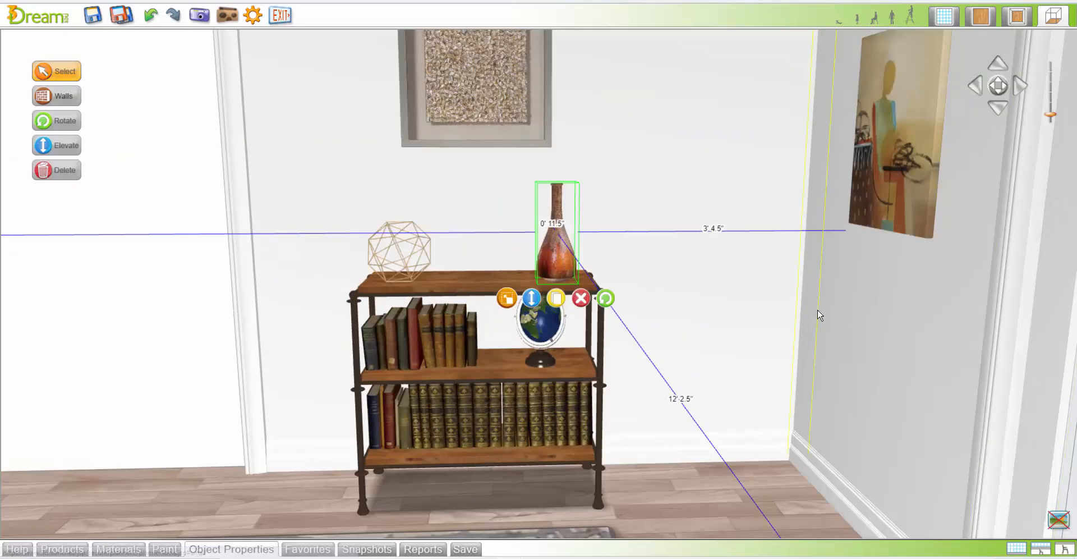
pyautogui.moveTo(814, 253); pyautogui.dragTo(813, 320)
pyautogui.moveTo(504, 146); pyautogui.dragTo(559, 162)
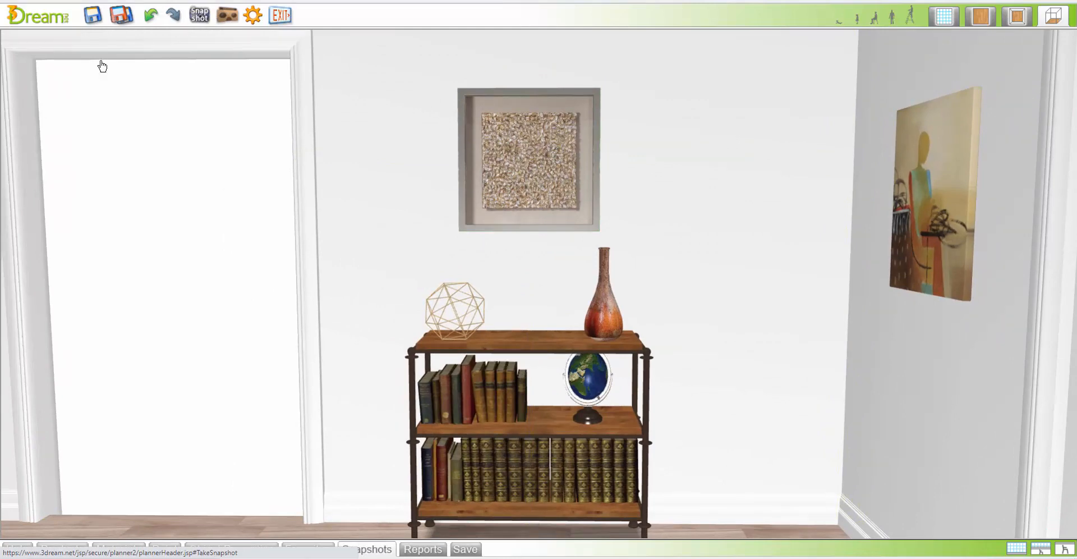
pyautogui.click(277, 17)
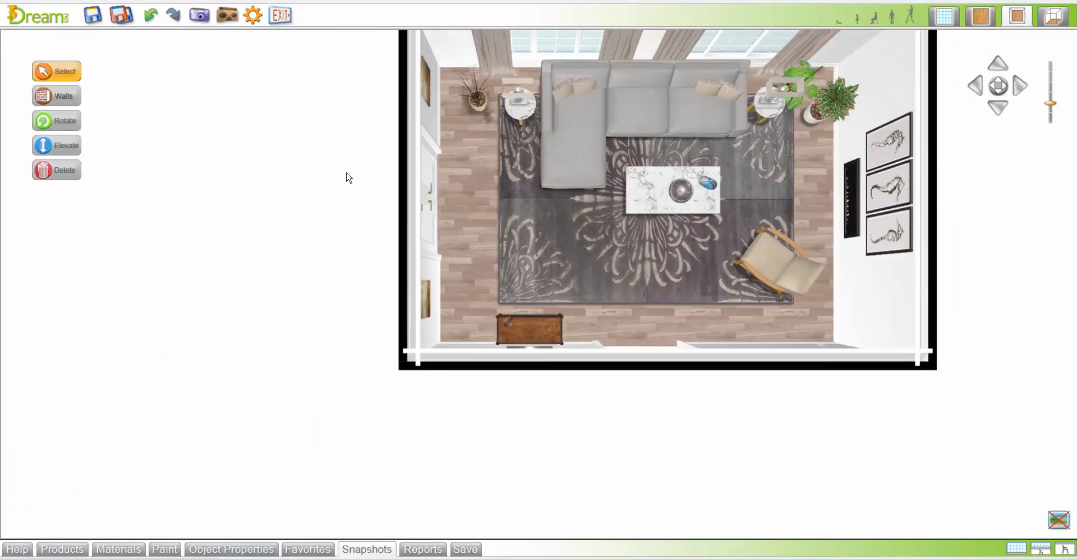
# Raise the abstract artwork between the double doors and the Cohiba Table corner to 3' 7" above the floor.
pyautogui.moveTo(347, 173); pyautogui.dragTo(249, 217)
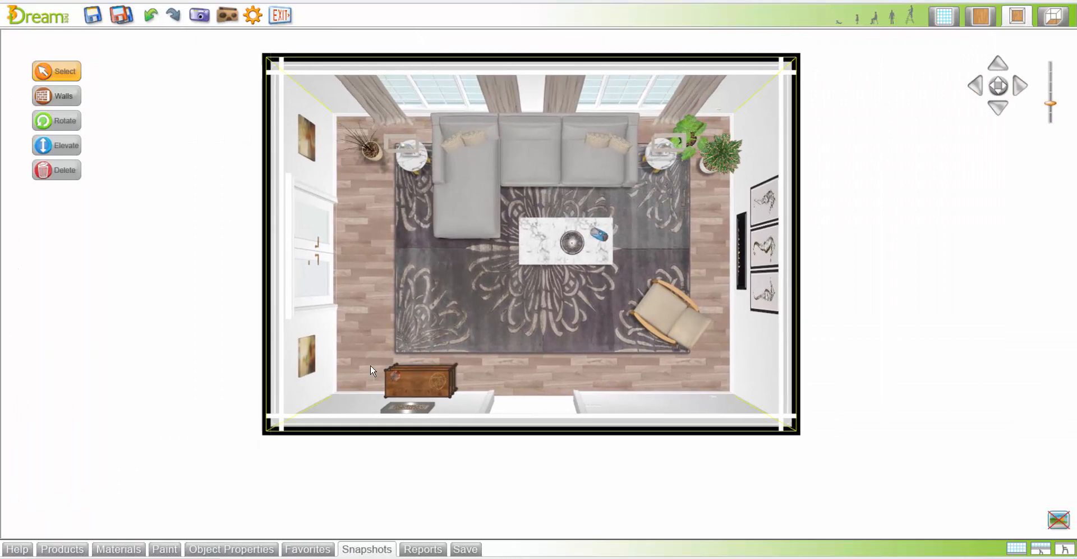
pyautogui.click(306, 355)
pyautogui.click(1053, 16)
pyautogui.click(74, 550)
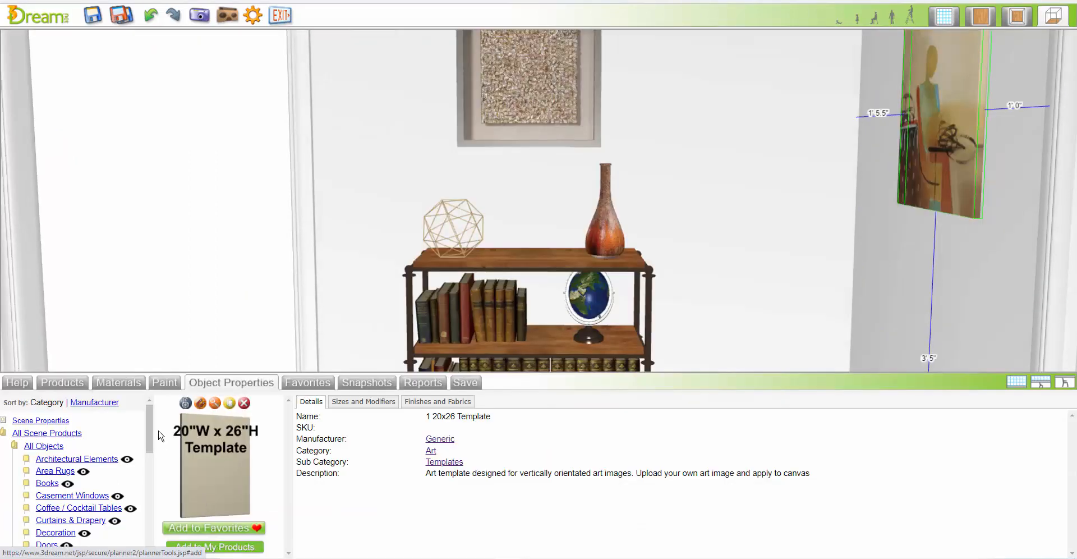
pyautogui.click(215, 402)
pyautogui.moveTo(578, 325); pyautogui.dragTo(578, 234)
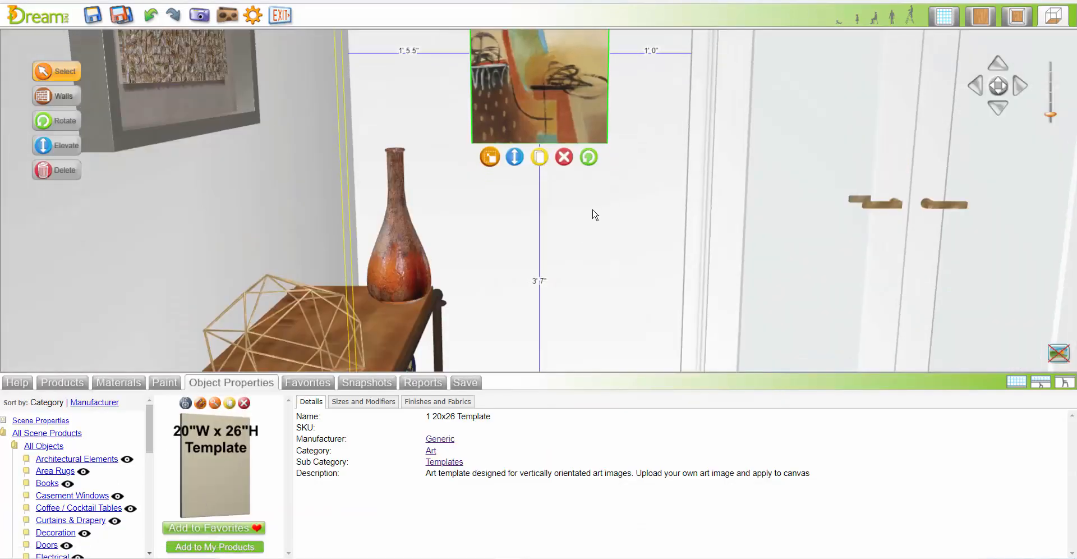
# Search the product catalog for "music" and place Acoustic Guitar 02 on the floor between the Cohiba Table and the double doors.
pyautogui.click(59, 383)
pyautogui.write('m')
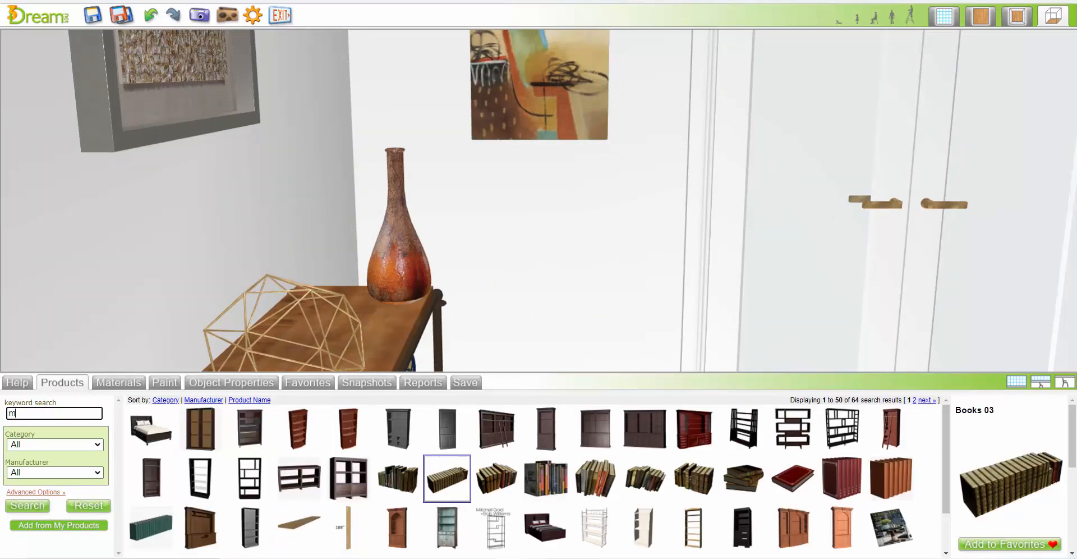
pyautogui.write('usic')
pyautogui.press('Return')
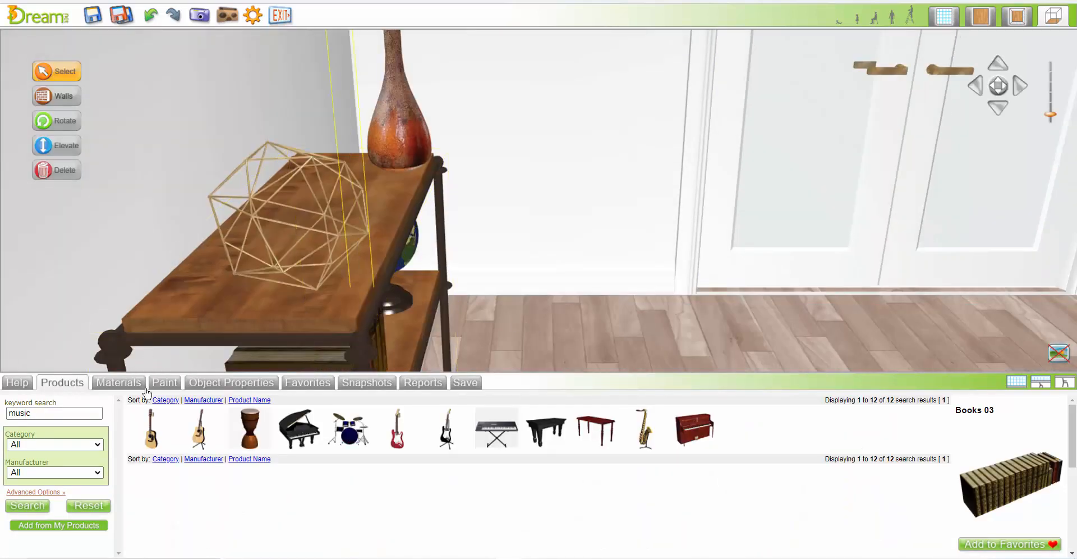
pyautogui.moveTo(200, 430); pyautogui.dragTo(542, 328)
# In plan view, rotate the acoustic guitar diagonally to face the room and tuck it into the corner beside the Cohiba Table.
pyautogui.click(941, 18)
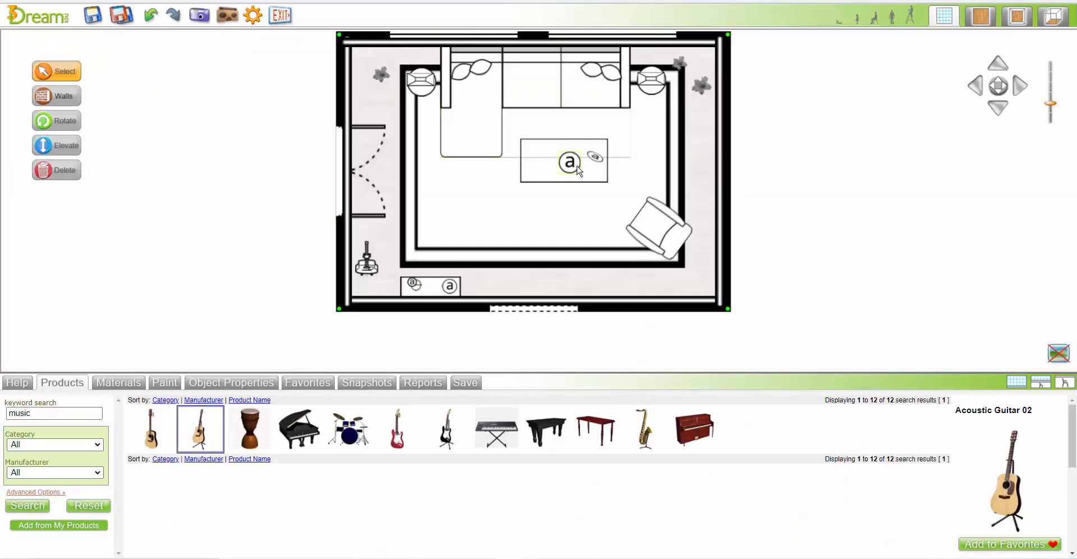
pyautogui.click(368, 260)
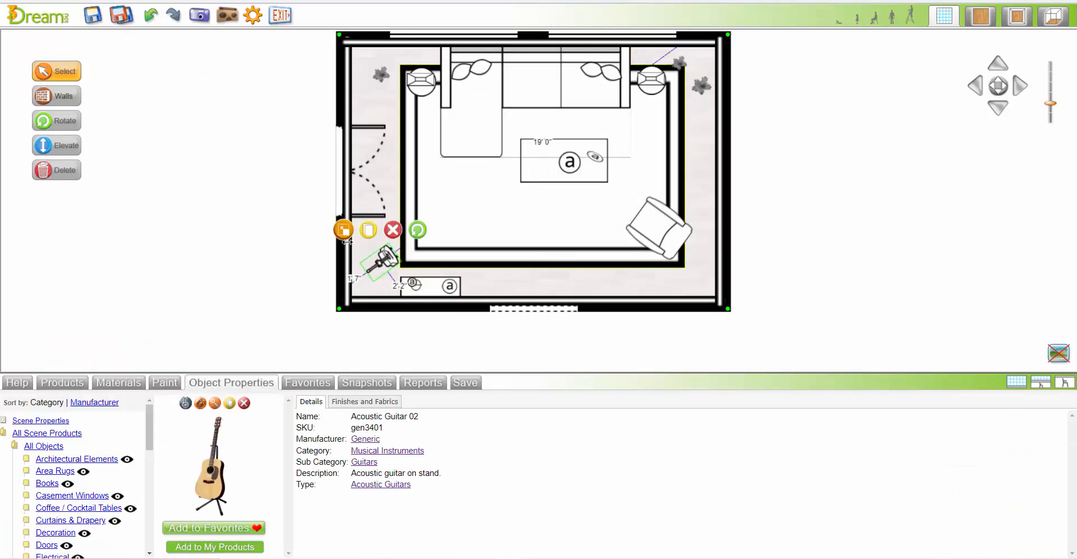
pyautogui.moveTo(384, 255); pyautogui.dragTo(378, 268)
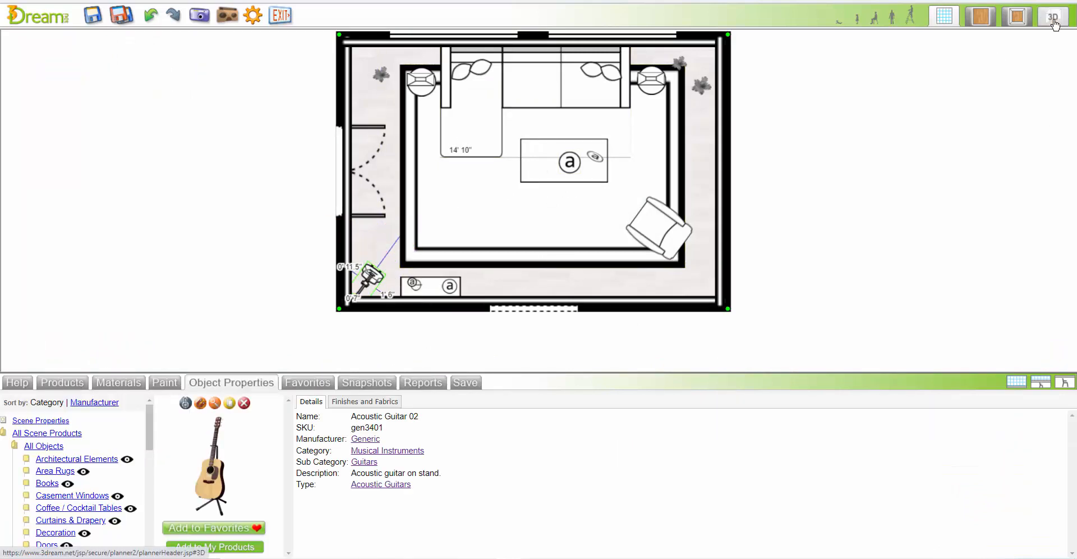
# Frame the guitar corner and the Cohiba Table's shelves up close in 3D and take a snapshot.
pyautogui.click(1053, 16)
pyautogui.click(1018, 386)
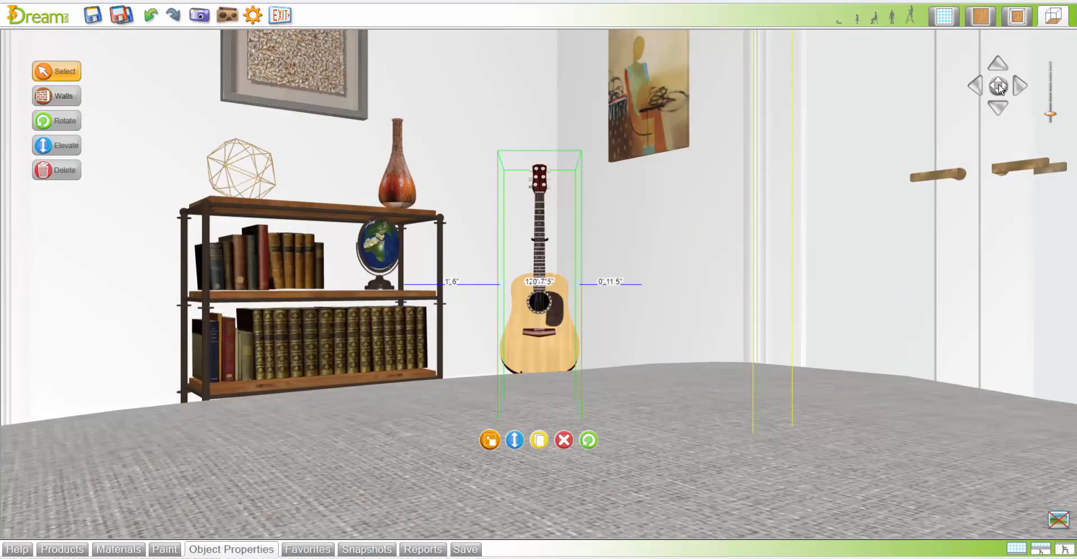
pyautogui.moveTo(999, 86); pyautogui.dragTo(998, 83)
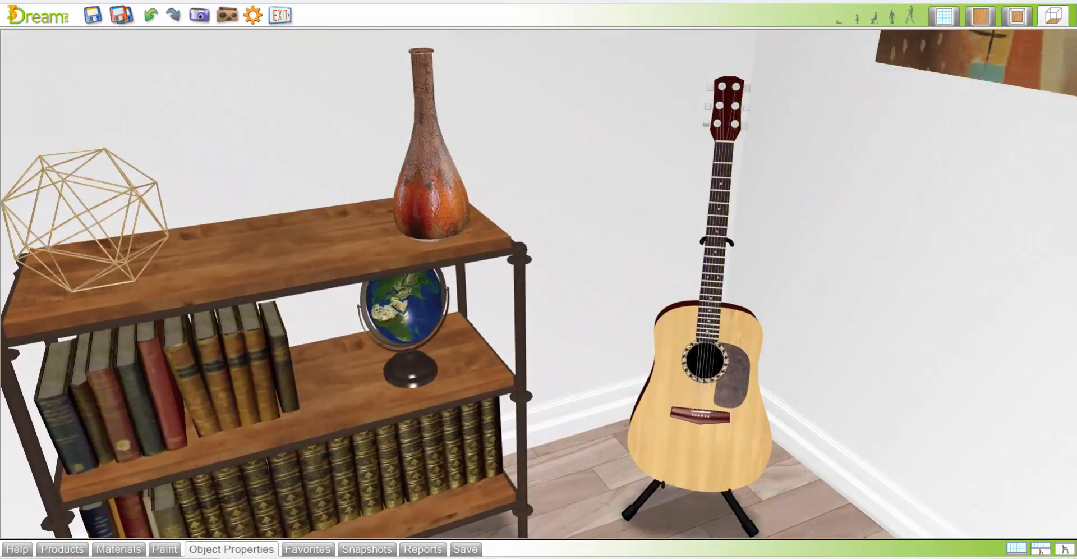
pyautogui.click(200, 15)
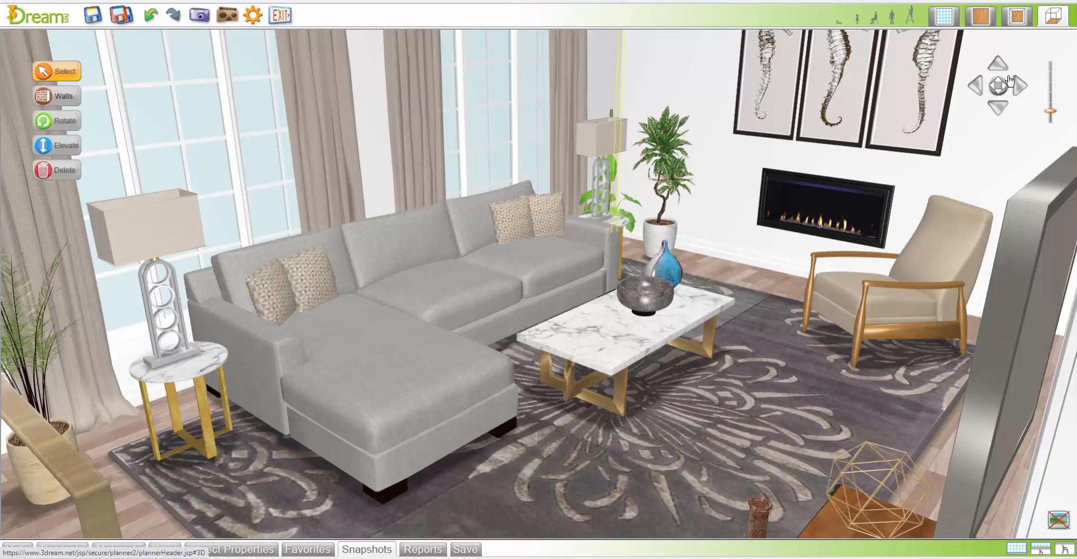
# Search the product catalog for "clock", hang the Trudy Wall Clock between the corner and the passageway, and lower it slightly.
pyautogui.moveTo(1000, 87)
pyautogui.mouseDown()
pyautogui.moveTo(1045, 83)
pyautogui.moveTo(1001, 85)
pyautogui.mouseUp()
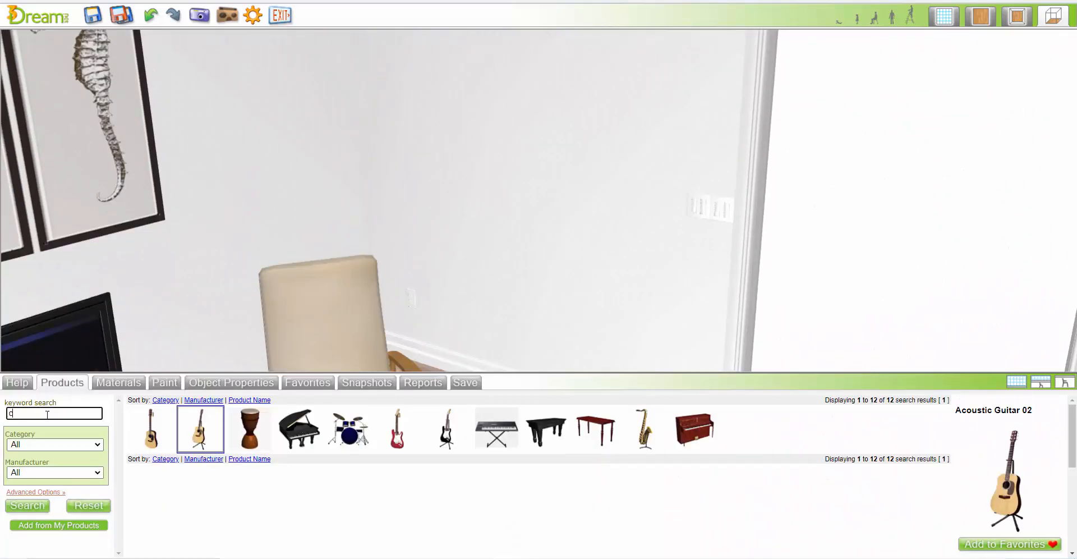
pyautogui.write('lock')
pyautogui.press('Return')
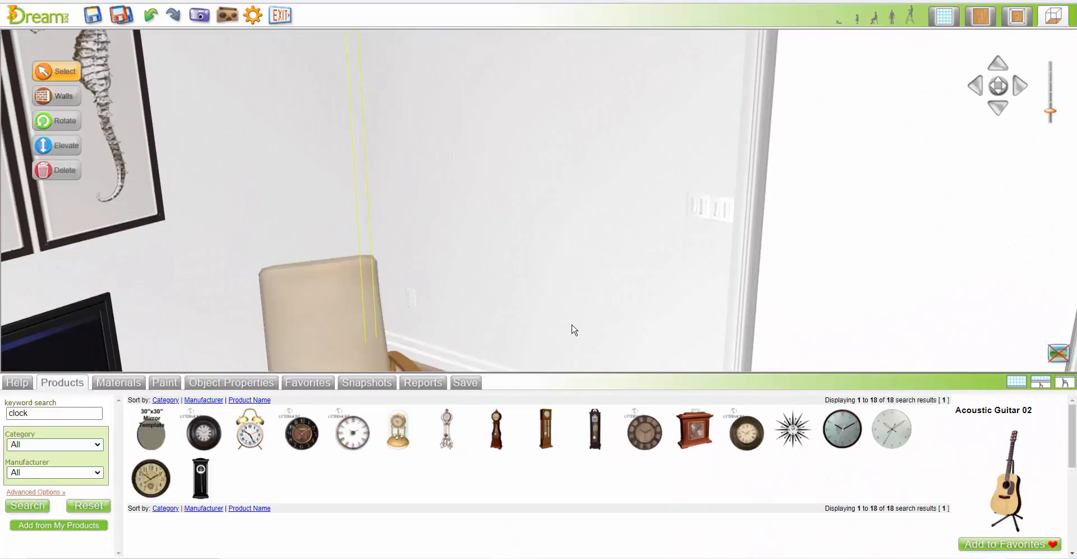
pyautogui.click(522, 209)
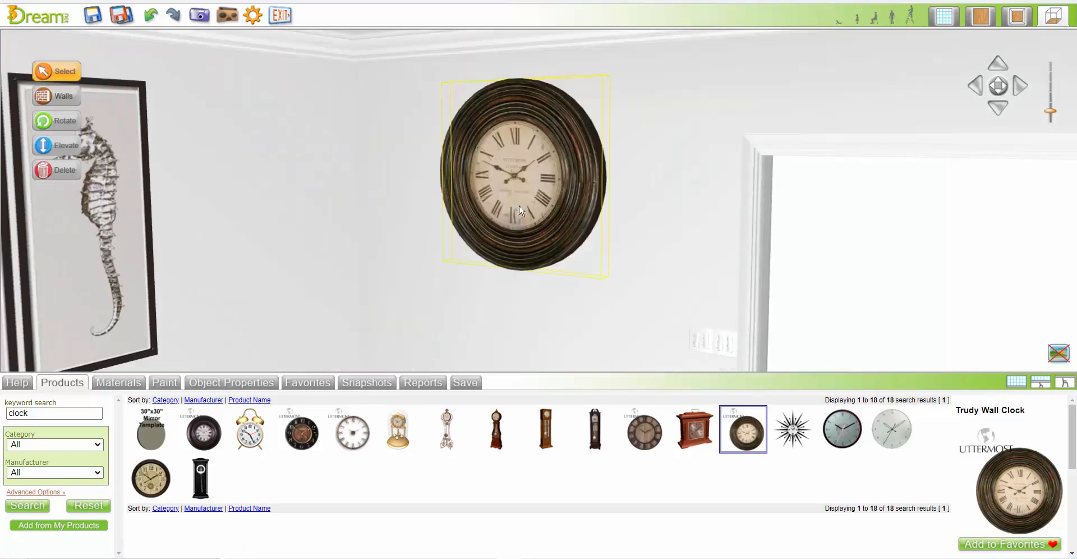
pyautogui.click(527, 178)
pyautogui.moveTo(527, 178); pyautogui.dragTo(527, 213)
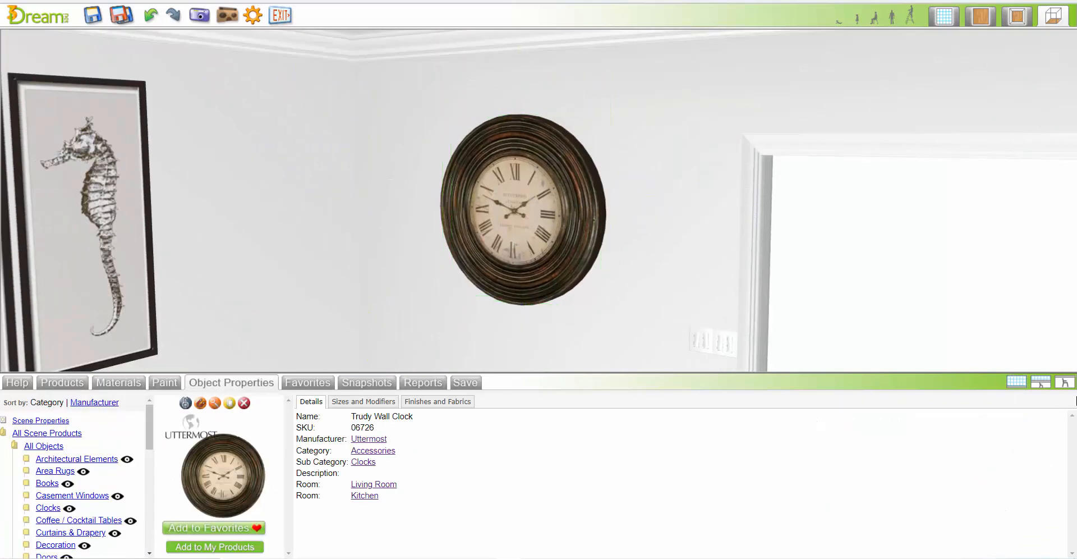
# Search the product catalog for "blocker" and place the Window and passageway blocker in the open passageway, then check it in 3D.
pyautogui.click(1016, 382)
pyautogui.moveTo(998, 86)
pyautogui.mouseDown()
pyautogui.moveTo(998, 100)
pyautogui.moveTo(1012, 89)
pyautogui.mouseUp()
pyautogui.click(61, 548)
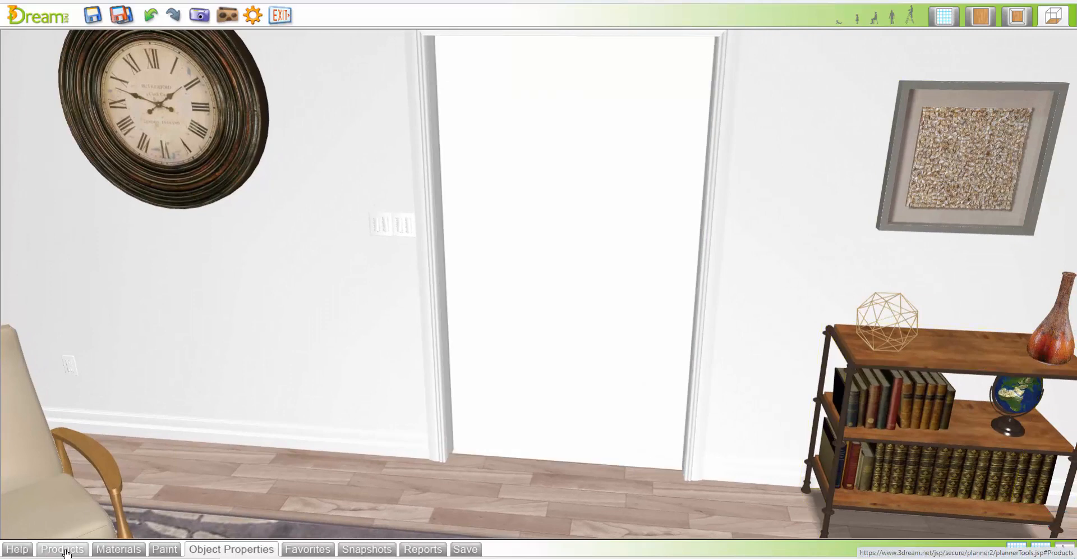
pyautogui.write('er')
pyautogui.press('Return')
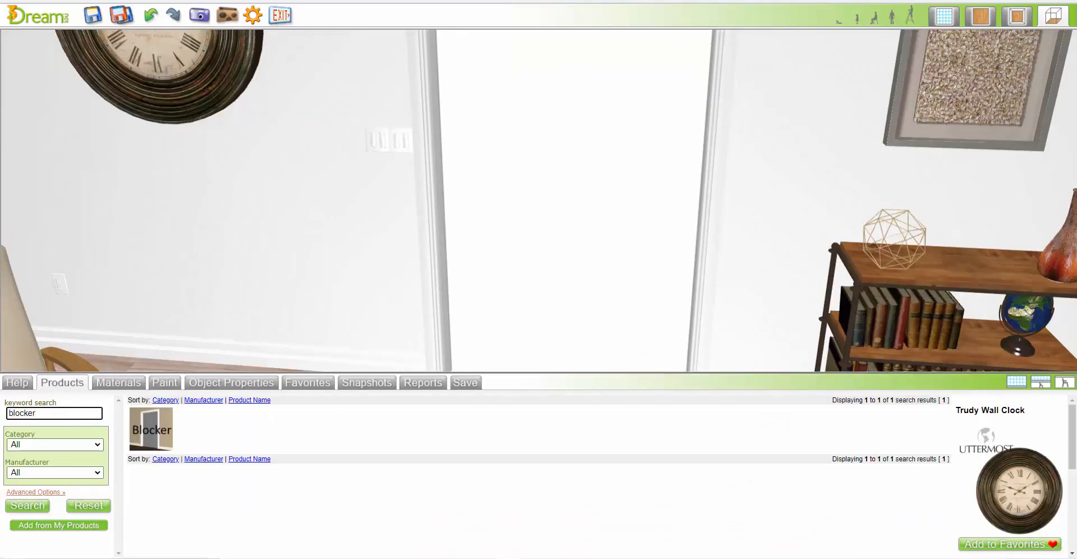
pyautogui.click(944, 17)
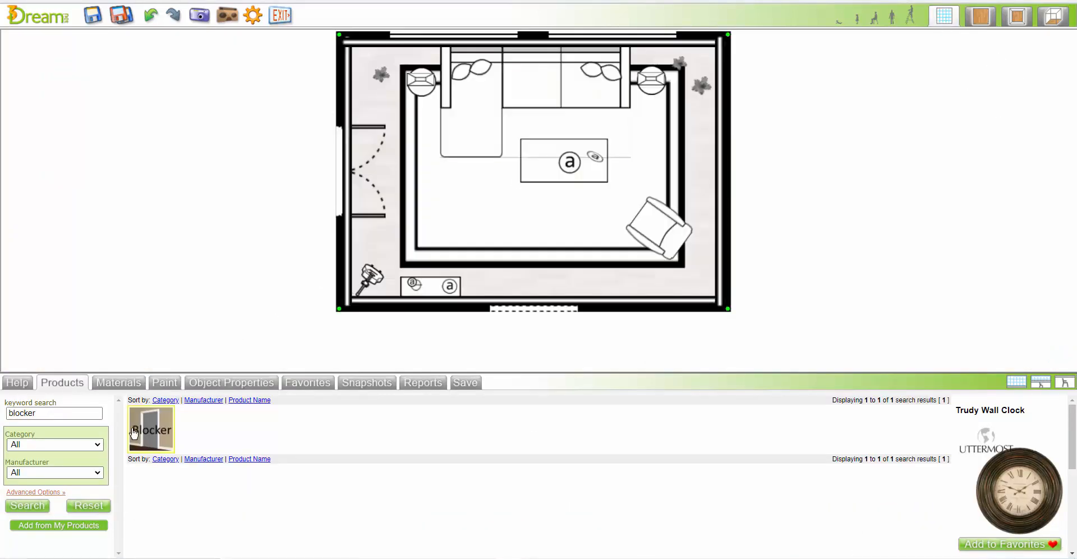
pyautogui.moveTo(151, 429); pyautogui.dragTo(542, 318)
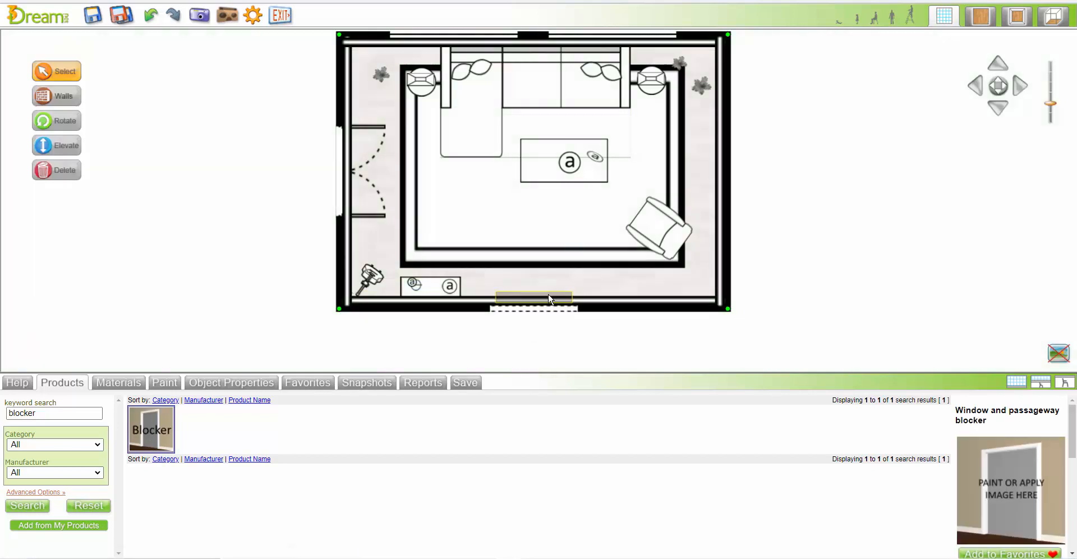
pyautogui.click(1054, 17)
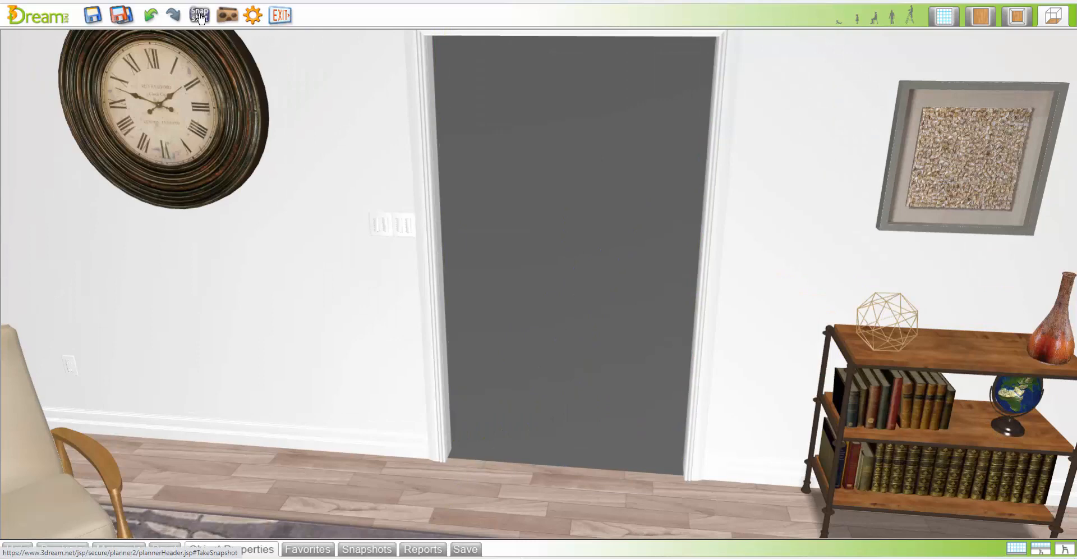
# View the furnished room toward the double doors, first from above and then from a lower eye level.
pyautogui.moveTo(998, 85); pyautogui.dragTo(1026, 82)
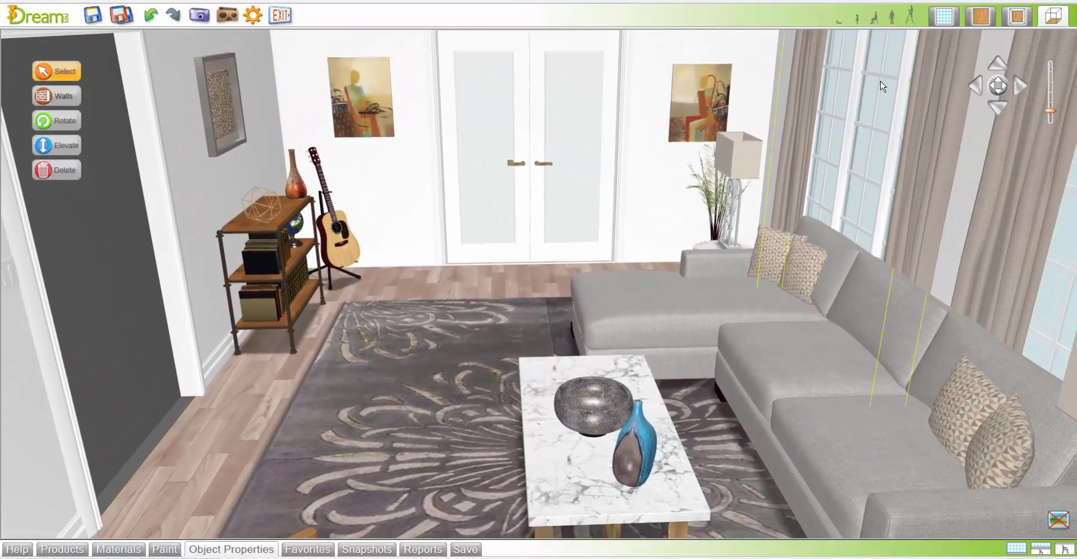
pyautogui.click(875, 18)
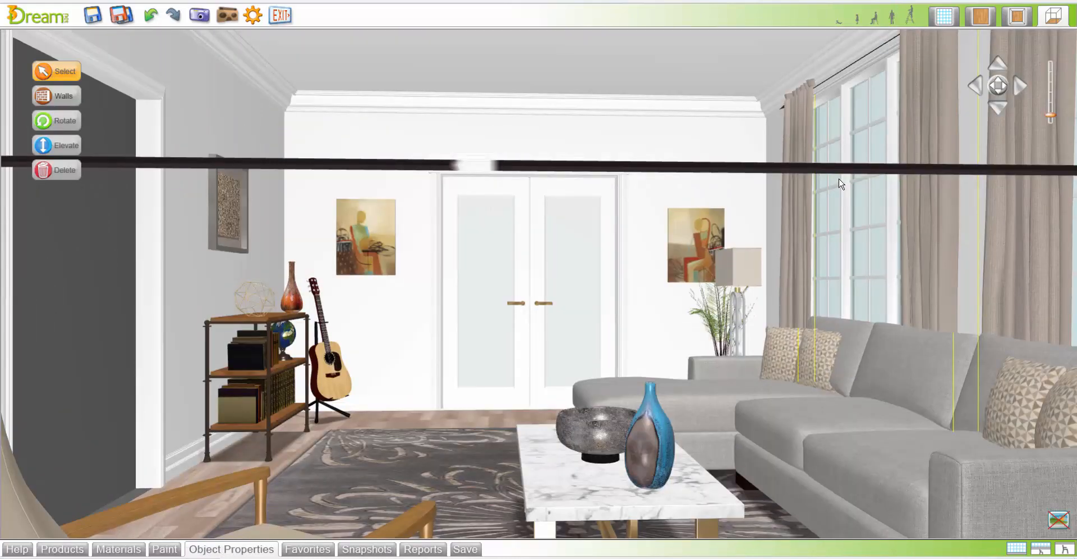
pyautogui.press('Up')
pyautogui.press('Right')
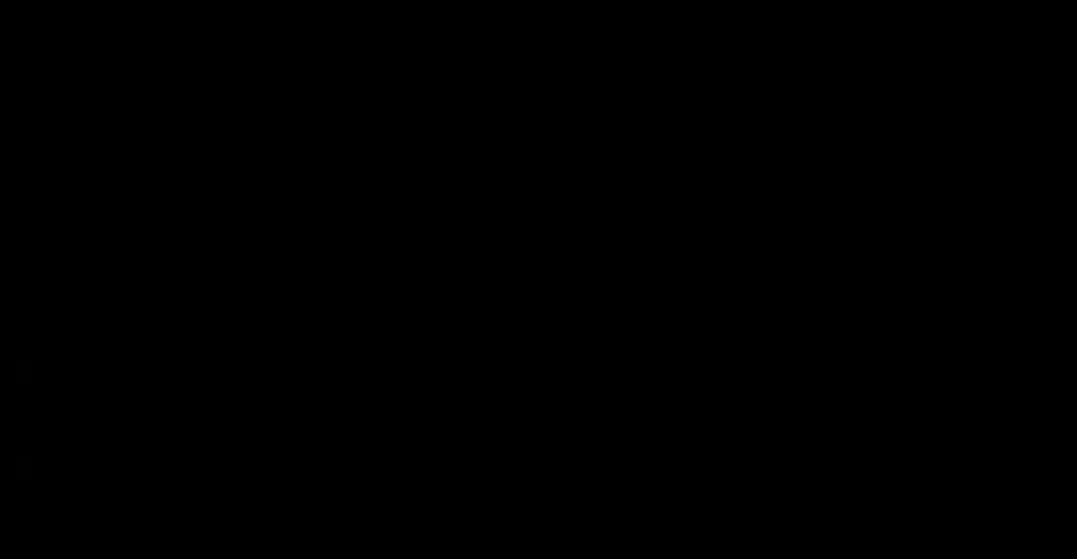